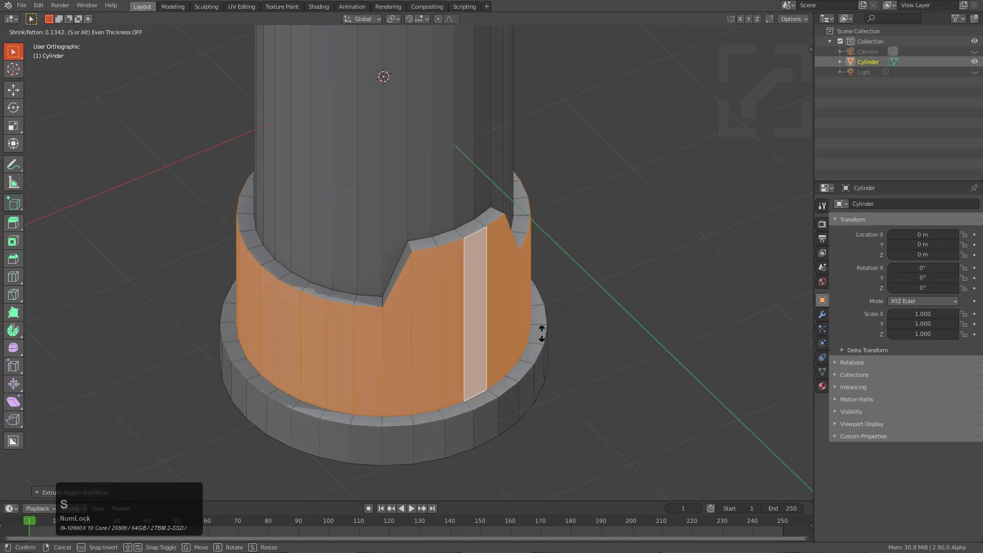
Fatten the notched band outward from the cylinder and dissolve the hidden inner edge loop at its base.
left_click(535, 332)
key("alt+z")
key("2")
left_click(423, 401, "alt")
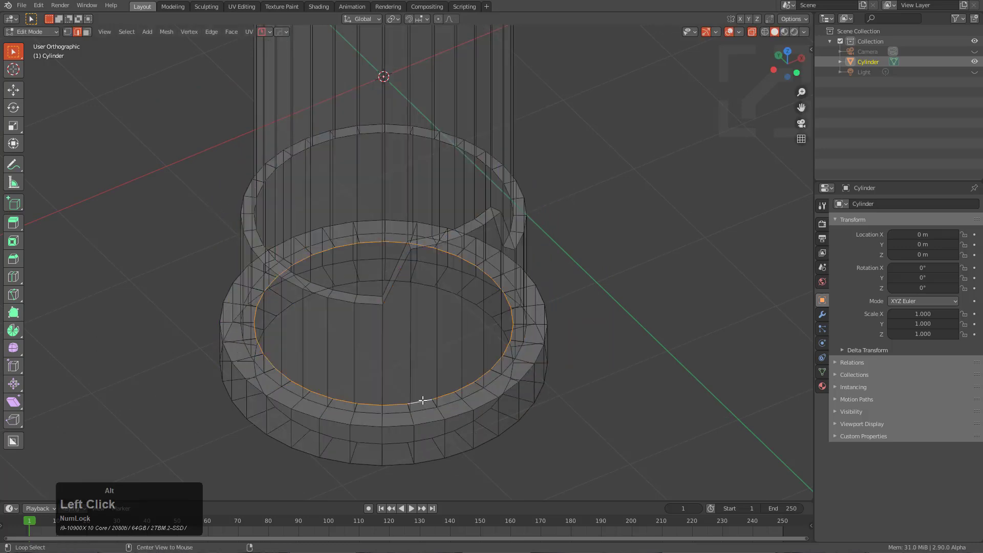
key("ctrl+x")
key("alt+z")
Add an edge loop around the shaft just above the notched band and flatten it by scaling to 0 on Z.
scroll(437, 261, "down", 1, "alt")
scroll(437, 261, "down", 1)
scroll(454, 322, "down", 2)
middle_click_drag(434, 236, 440, 299, "shift")
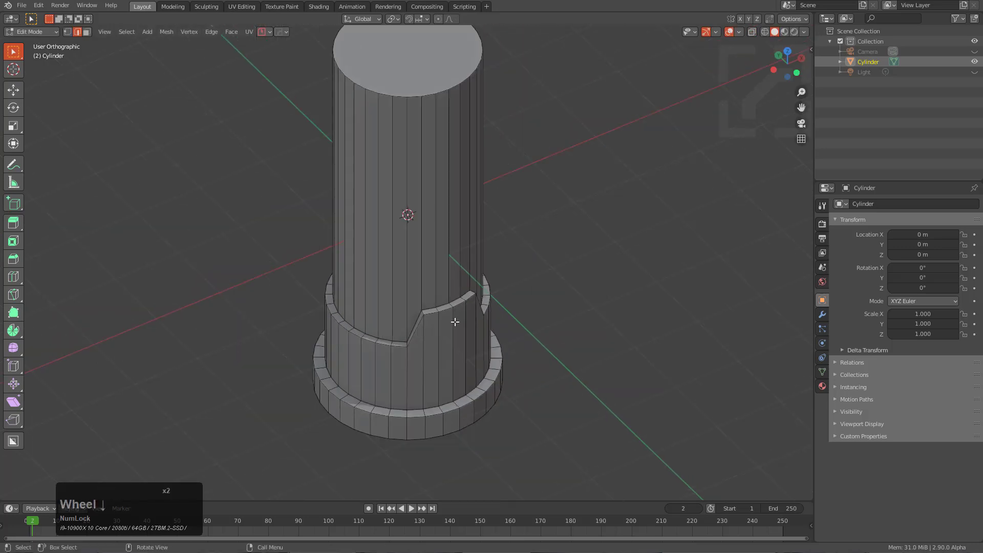
key("ctrl+r")
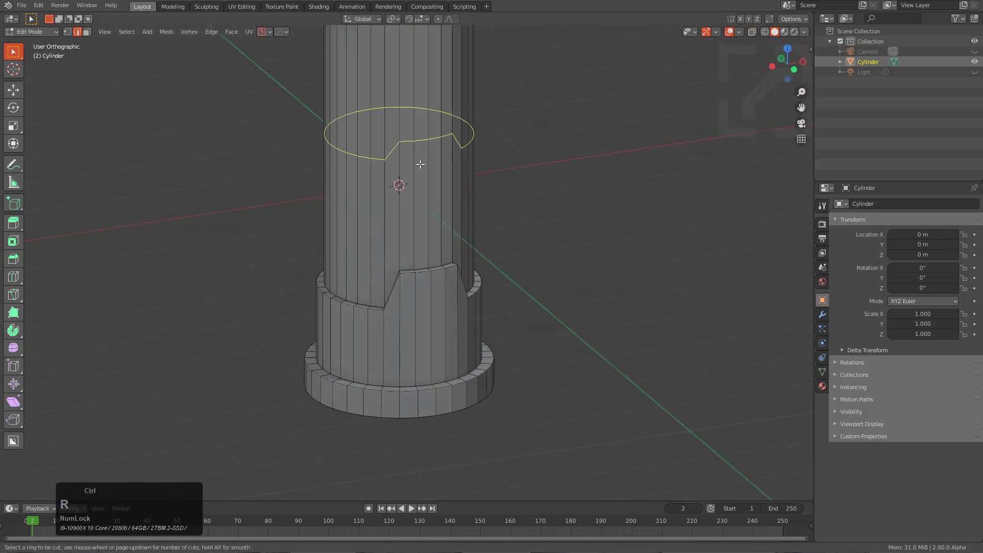
left_click(420, 163)
left_click(429, 255)
key("s")
key("z")
key("0")
key("KP_Enter")
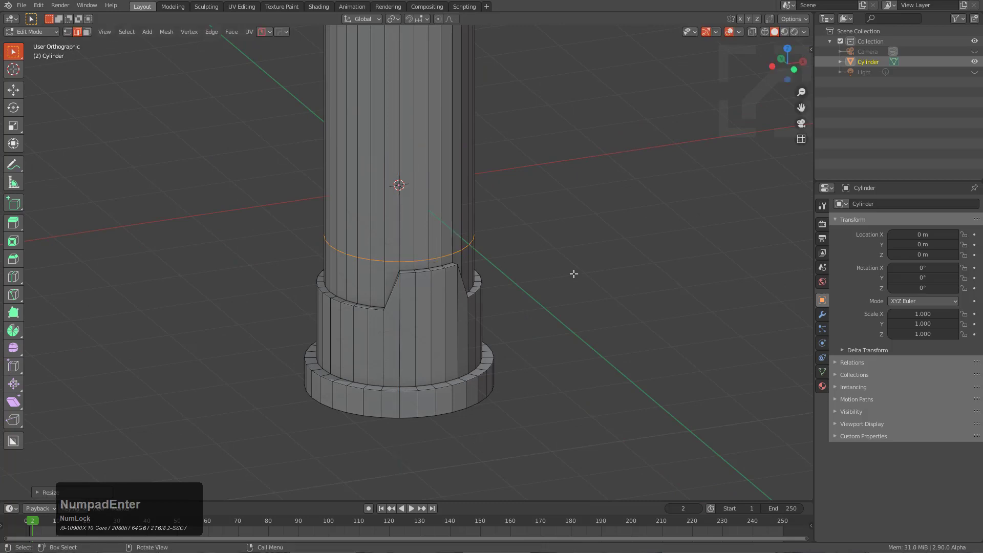
Adjust the flattened loop's position on the shaft and bevel it into a narrow strip of faces.
scroll(573, 272, "up", 2)
left_click(488, 263)
scroll(488, 262, "up", 2)
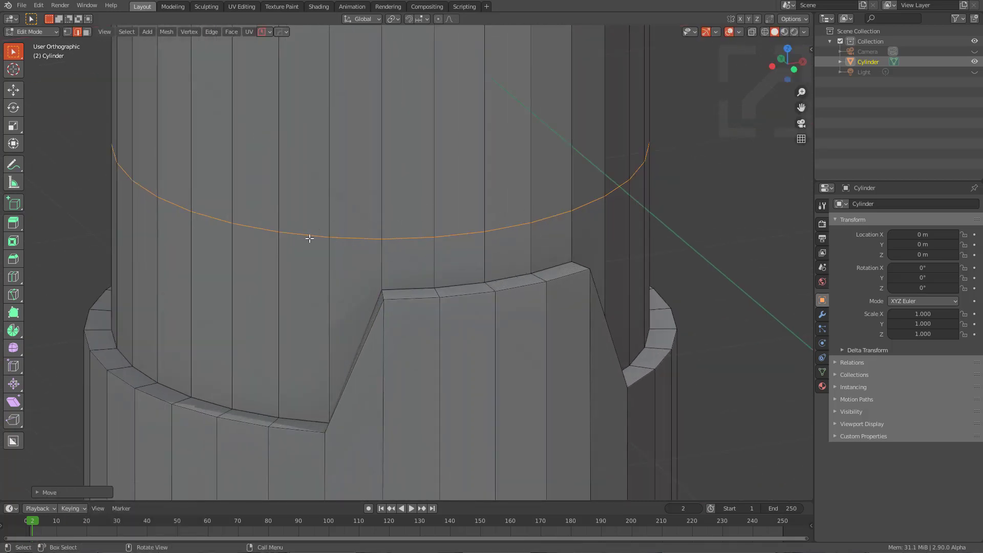
key("ctrl+b")
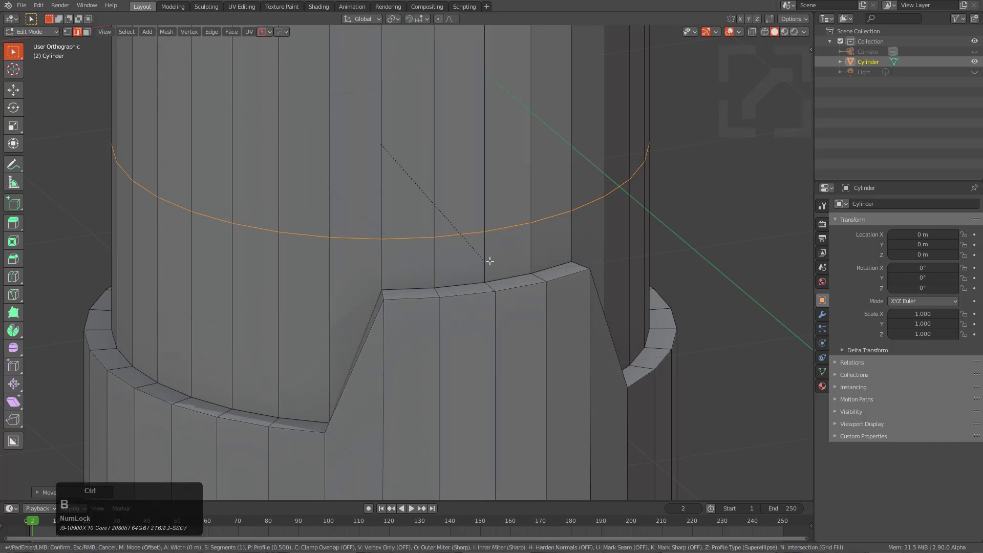
left_click(500, 264)
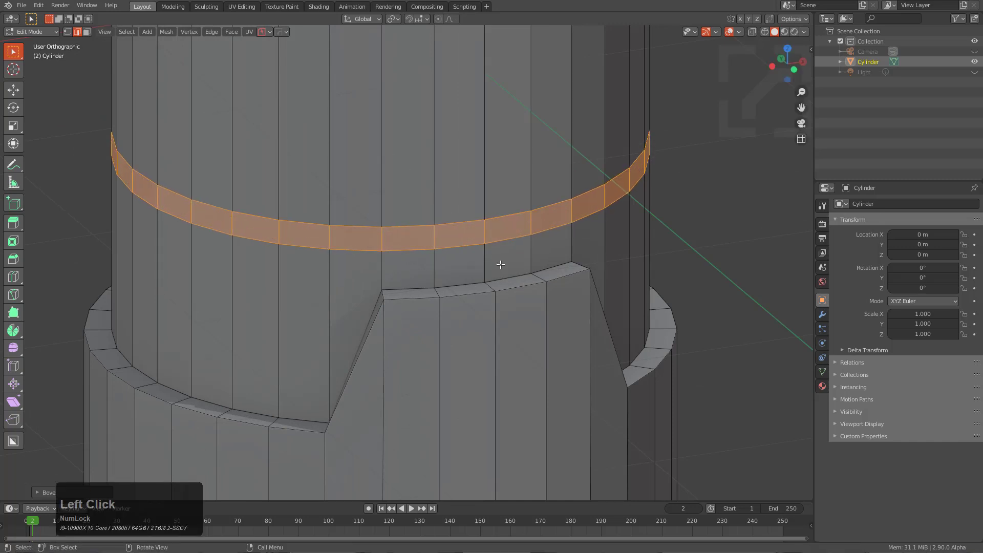
Extrude the narrow strip in place and shrink it inward along its normals to form a groove around the shaft.
key("e")
right_click(502, 263)
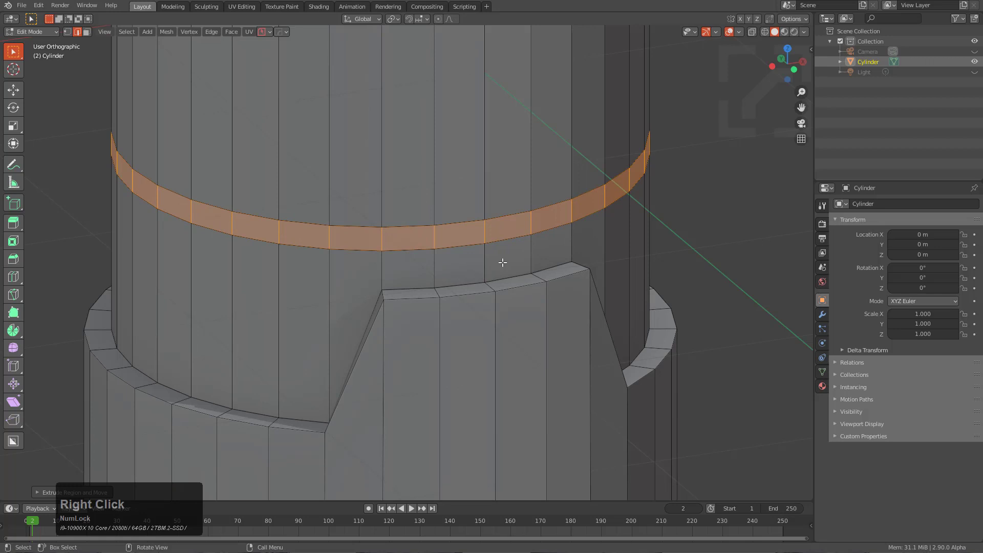
key("alt+s")
left_click(502, 273)
key("Tab")
Add an edge loop near the bottom of the notched band and flatten it by scaling to 0 on Z.
scroll(433, 312, "down", 7)
mouse_move(431, 312)
middle_mouse_down()
mouse_move(413, 300)
mouse_move(422, 301)
middle_mouse_up()
scroll(432, 281, "up", 3)
key("Tab")
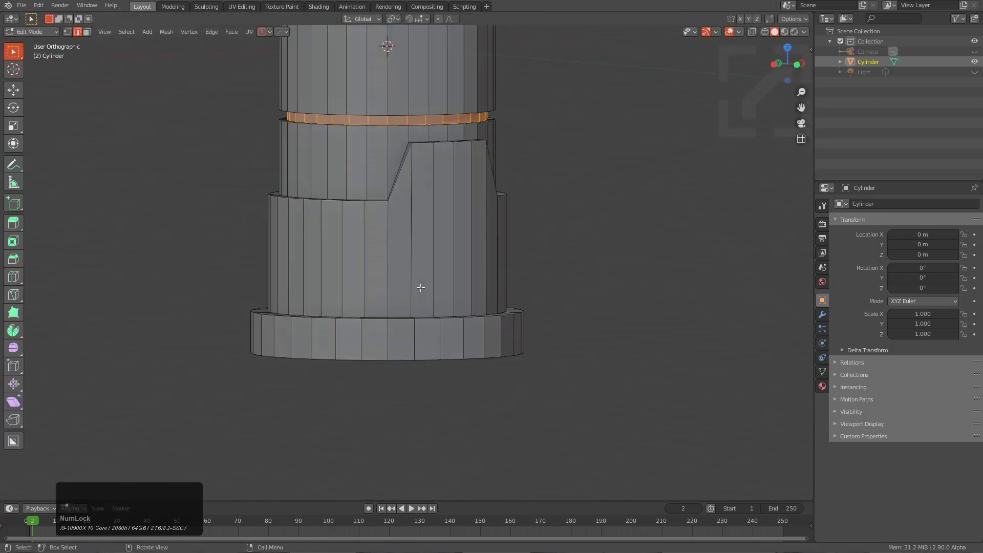
key("ctrl+r")
left_click(419, 288)
left_click(405, 293)
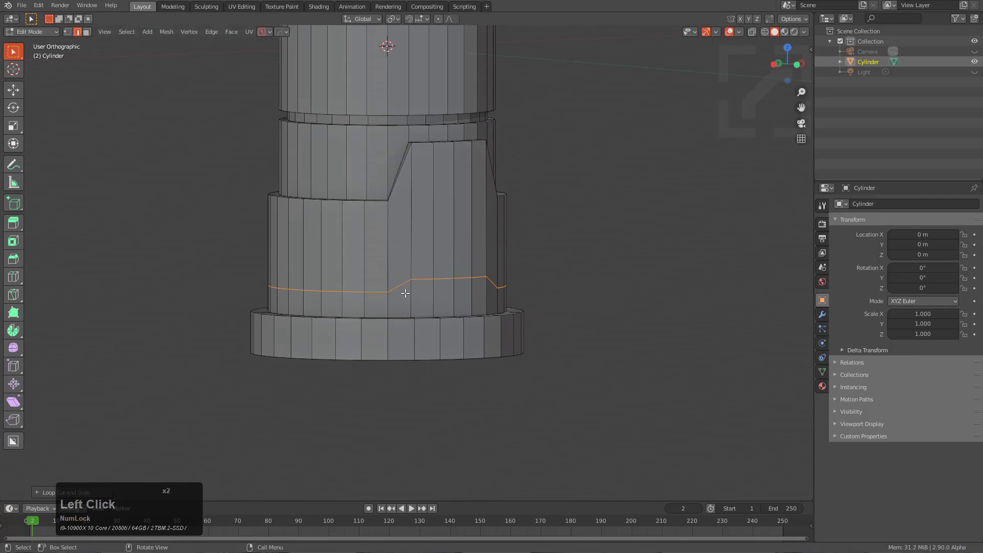
key("s")
key("z")
key("0")
key("KP_Enter")
Bevel the lower loop into a strip, extrude it in place and shrink it inward to form a second groove.
scroll(450, 319, "up", 3)
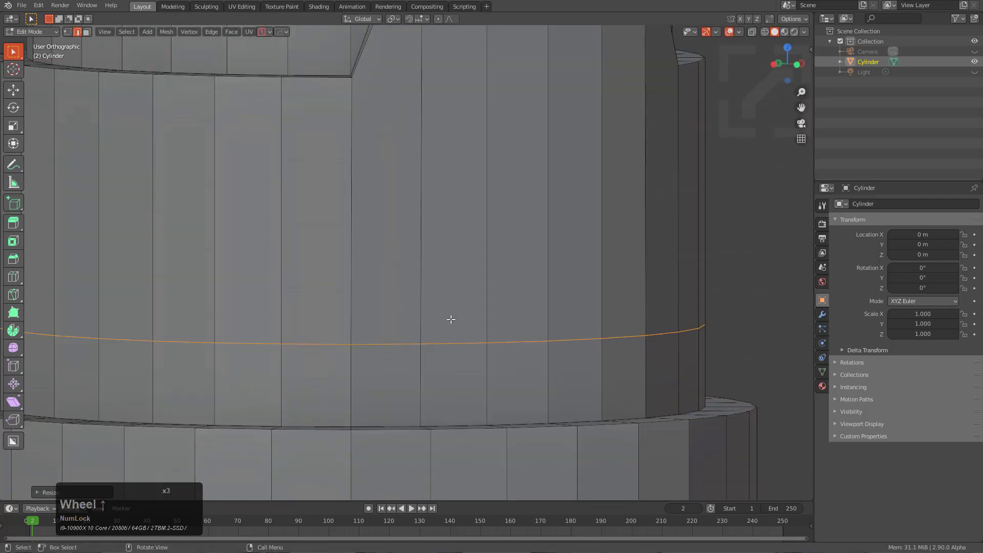
key("ctrl+b")
left_click(506, 374)
key("e")
right_click(507, 374)
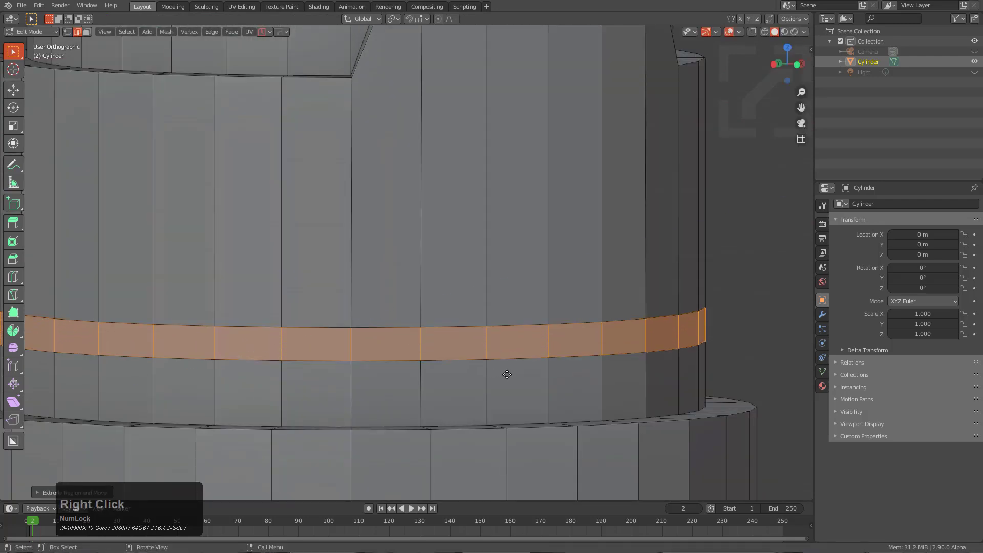
key("alt+s")
left_click(522, 391)
key("Tab")
Apply smooth shading to the grooved cylinder.
scroll(521, 390, "down", 7)
middle_click_drag(442, 307, 412, 357)
scroll(412, 315, "down", 3)
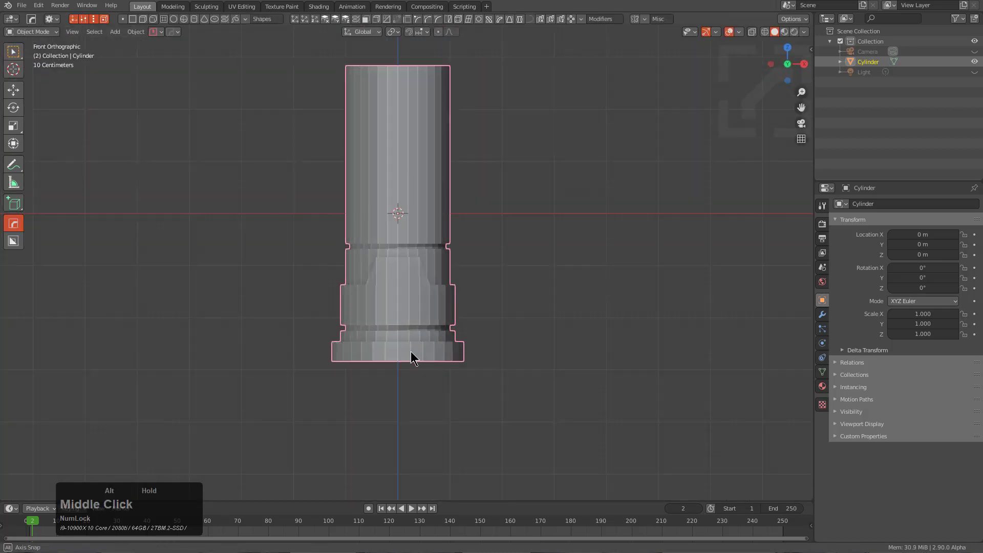
middle_click_drag(429, 253, 435, 286, "shift")
scroll(435, 286, "up", 2)
left_click(398, 168)
scroll(404, 186, "down", 2)
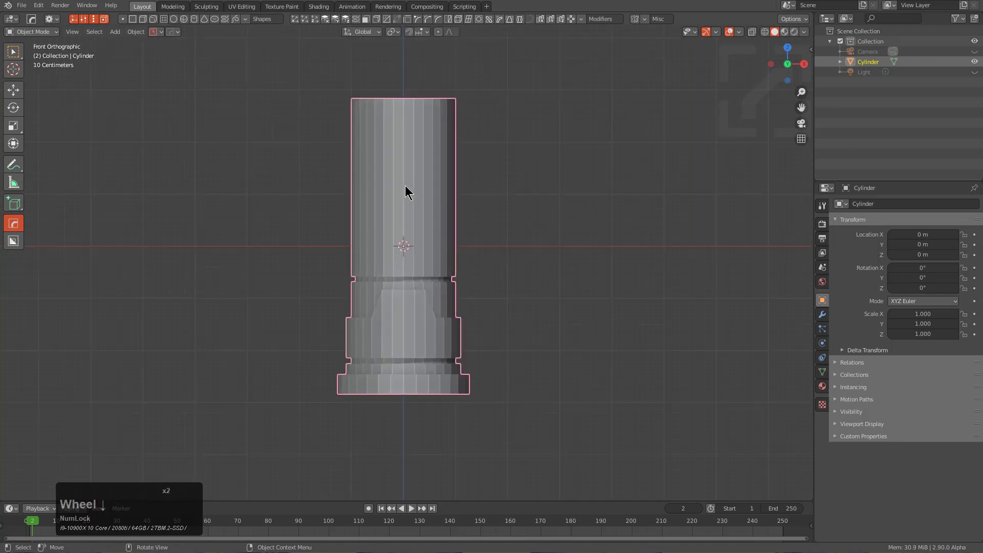
left_click(136, 32)
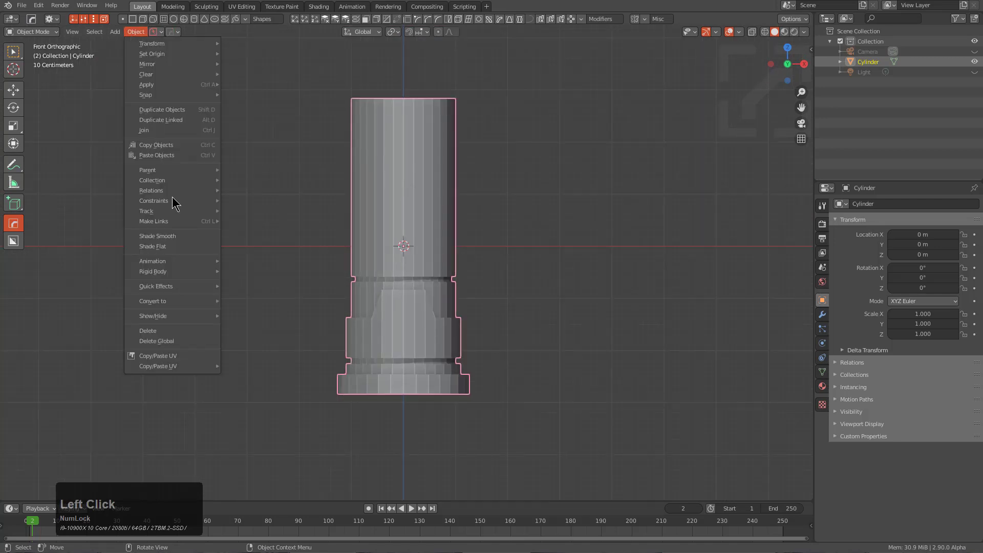
left_click(174, 236)
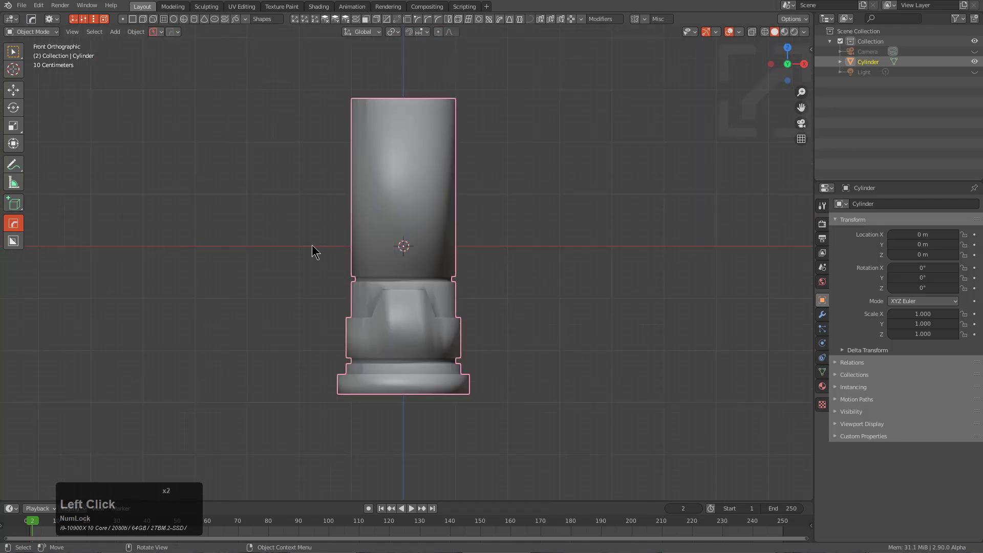
Enable Auto Smooth for the cylinder's normals.
left_click(821, 372)
left_click(865, 391)
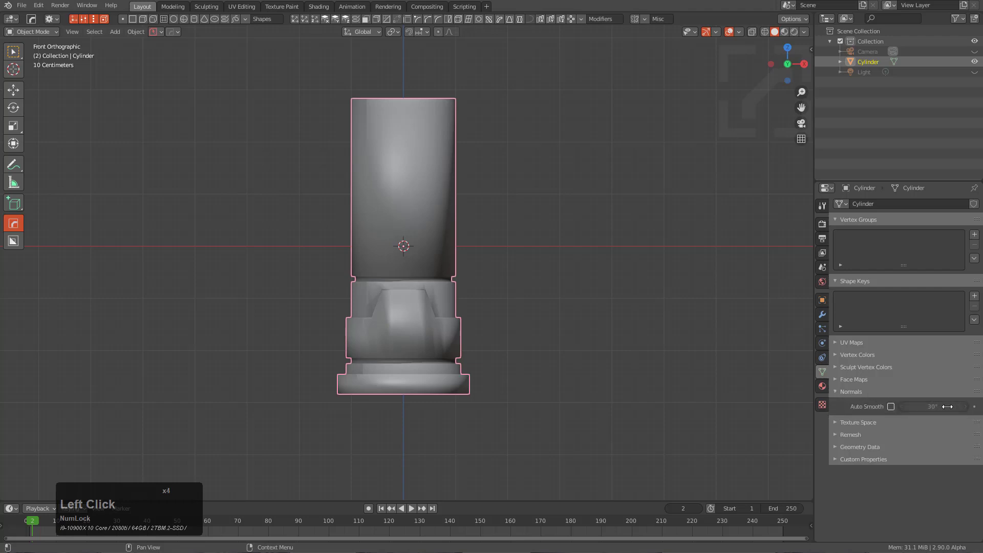
left_click(890, 406)
scroll(416, 316, "up", 2)
scroll(417, 316, "down", 2)
middle_click_drag(417, 316, 416, 306)
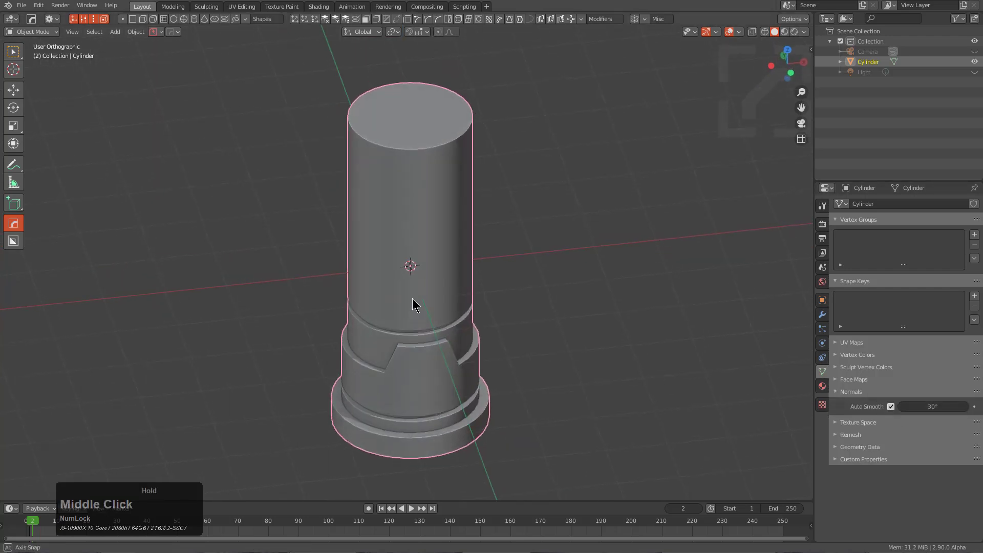
Add a plane and move it along the X axis to stand clear beside the cylinder.
scroll(416, 305, "down", 2)
middle_click_drag(430, 246, 428, 235)
key("shift+a")
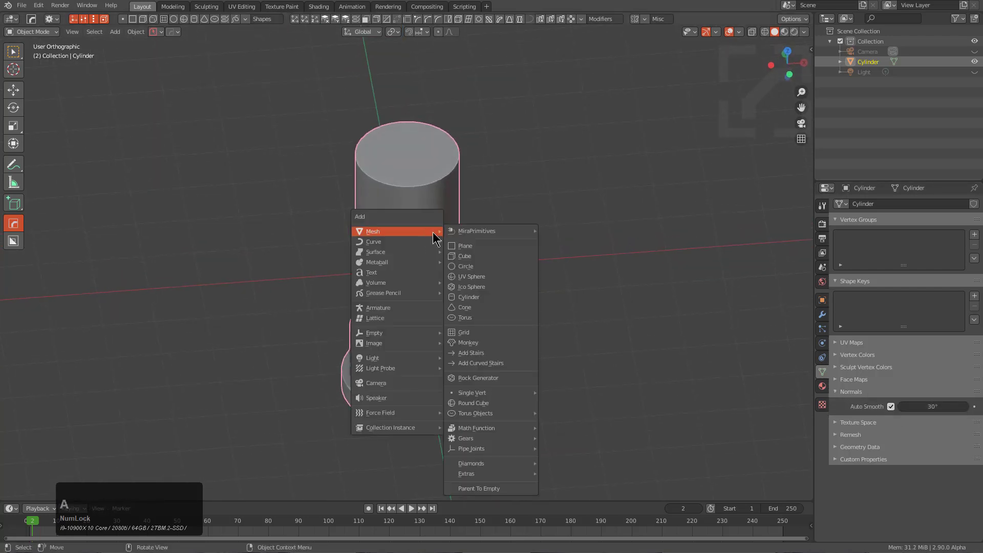
left_click(471, 250)
key("g")
key("x")
left_click(268, 268)
Subdivide the plane three times into an 8 by 8 grid of faces.
key("KP_Decimal")
scroll(493, 267, "up", 2)
key("Tab")
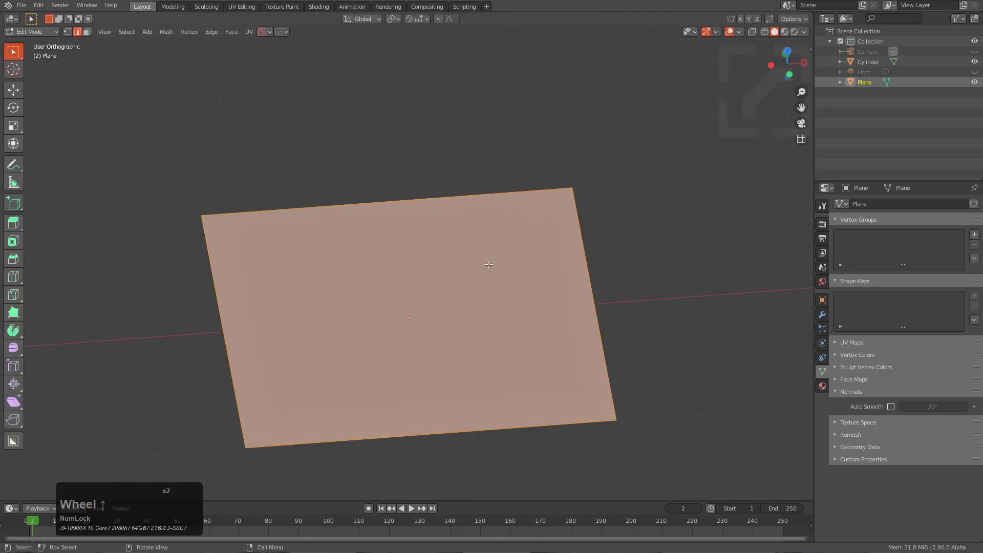
right_click(413, 277)
left_click(384, 222)
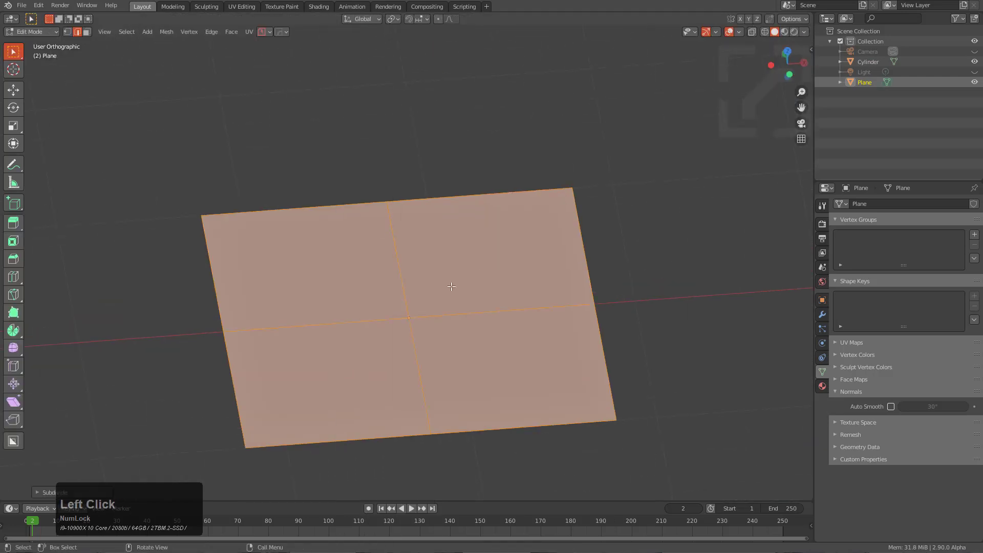
key("shift+r")
key("shift+r")
middle_click_drag(451, 282, 447, 229)
scroll(637, 372, "up", 1)
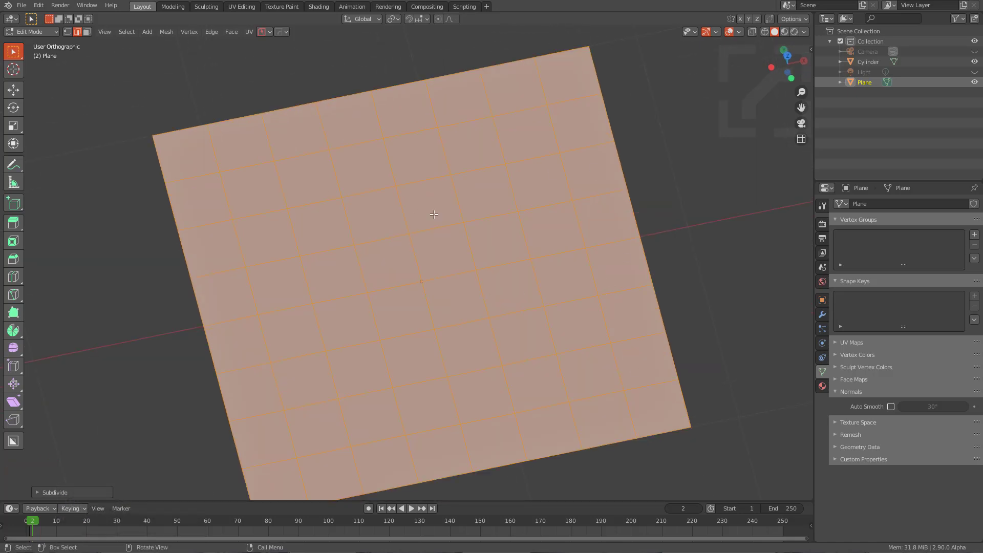
scroll(434, 214, "up", 1, "alt")
key("shift+space")
key("shift+space")
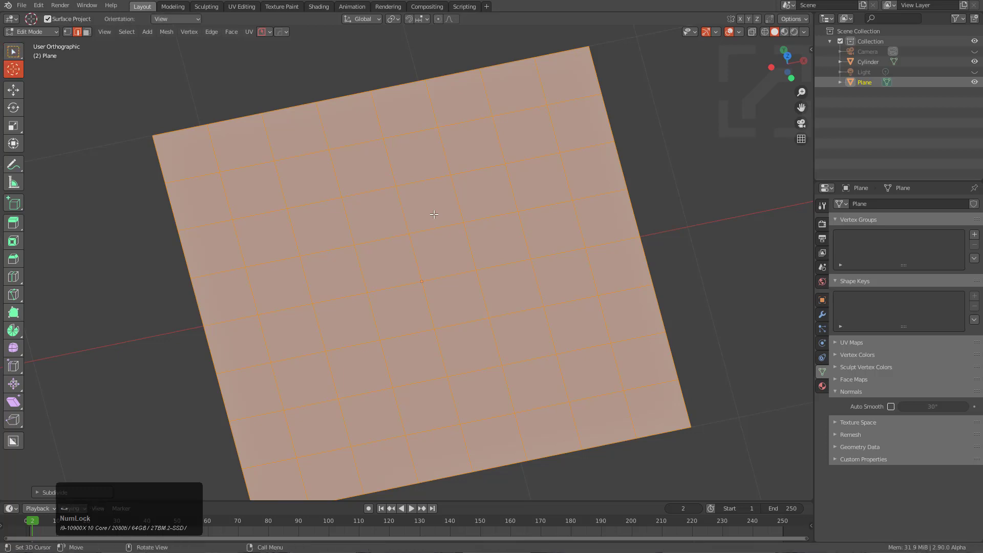
left_click(13, 51)
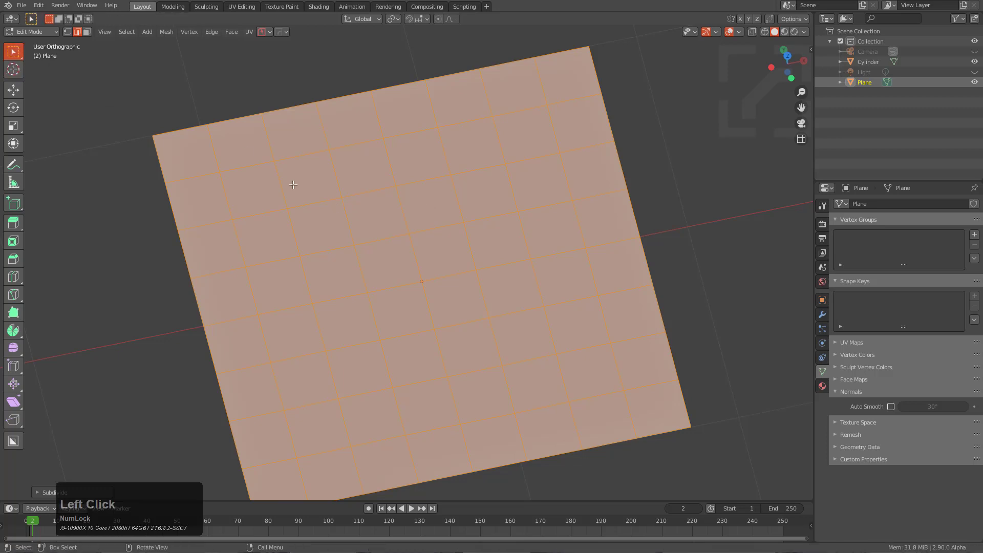
Poke all faces of the subdivided plane and convert the triangles to quads to get a diagonal grid.
key("F3")
type("poke")
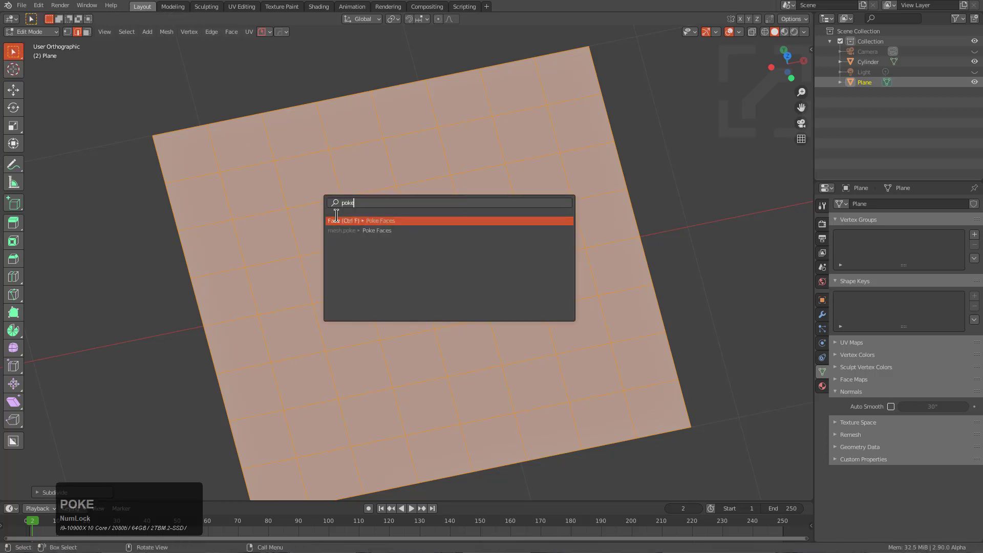
key("Return")
key("alt")
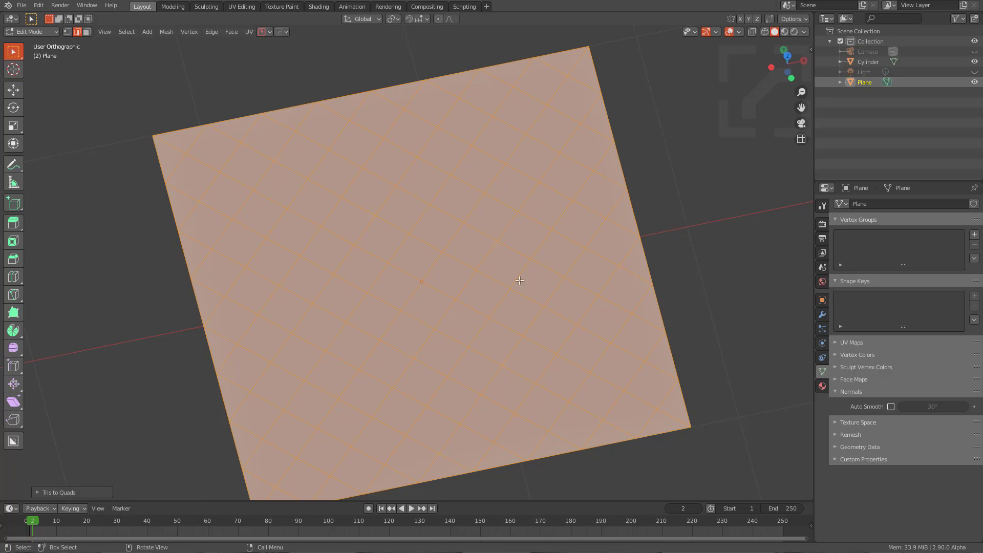
Inset all faces of the diagonal grid individually, leaving thin strips between the diamonds.
key("i")
key("i")
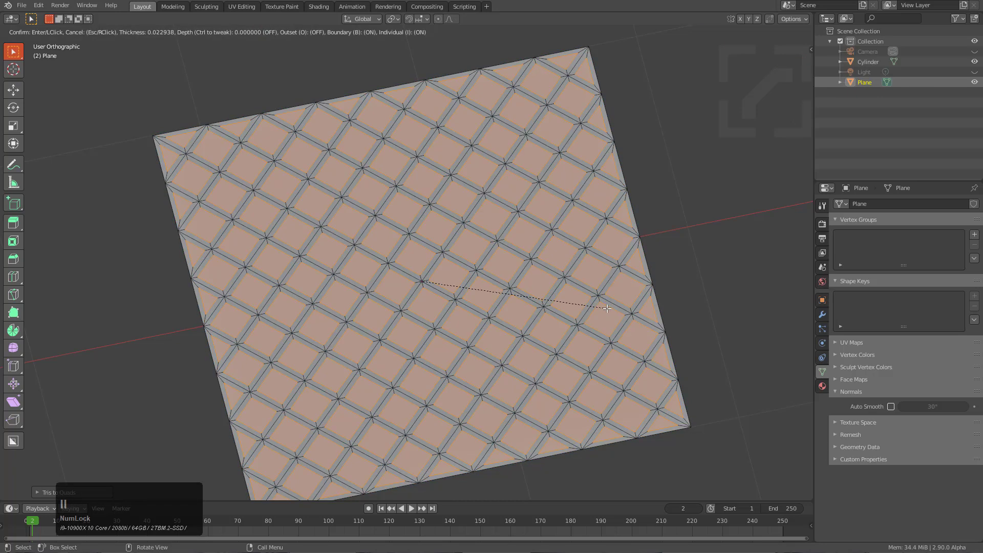
left_click(589, 306)
Extrude the inset diamond faces downward to sink them into a grille pattern.
scroll(589, 306, "down", 2)
key("e")
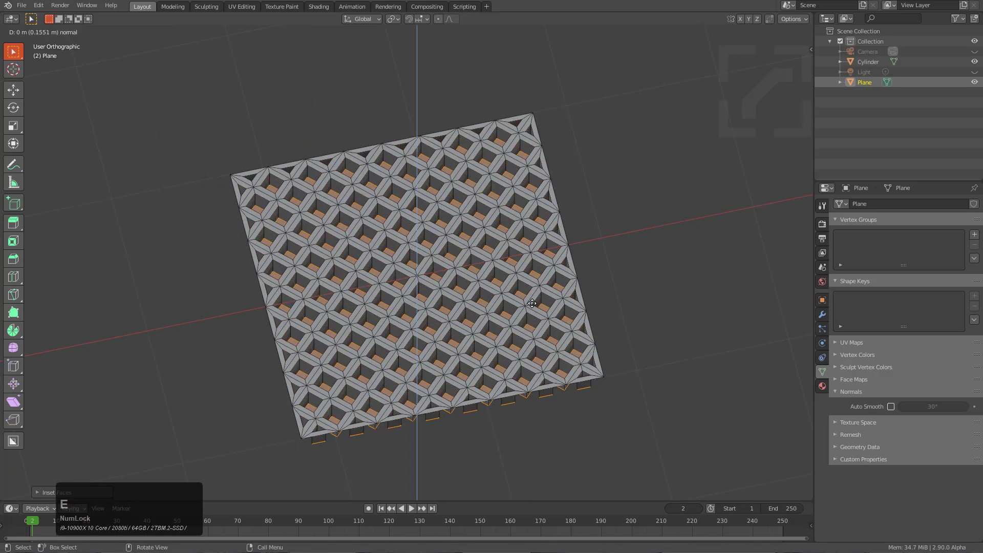
left_click(533, 310)
key("Tab")
Add a second plane and move it along the X axis to the far side of the grille.
middle_click_drag(530, 316, 509, 302)
scroll(467, 267, "down", 4)
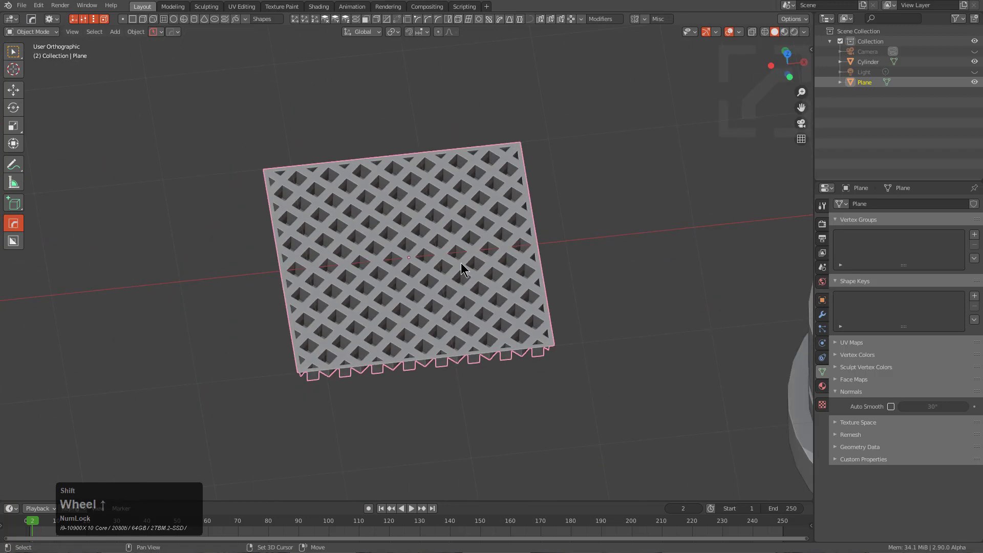
key("shift+a")
mouse_move(444, 260)
left_click(490, 274)
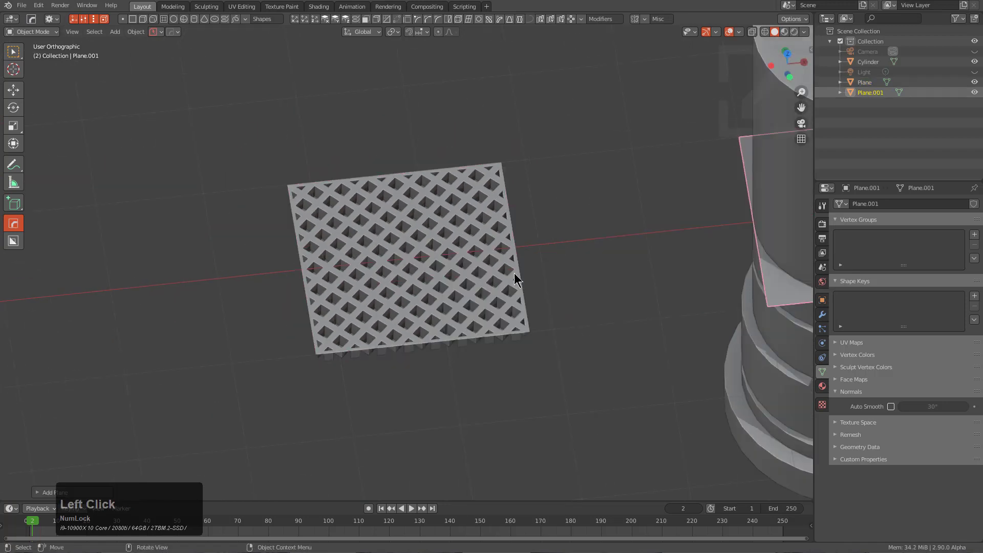
key("g")
key("x")
left_click(744, 280)
Subdivide the second plane three times into an 8 by 8 grid of faces.
scroll(570, 272, "up", 4)
middle_click_drag(344, 293, 527, 254, "shift")
key("Tab")
right_click(527, 254)
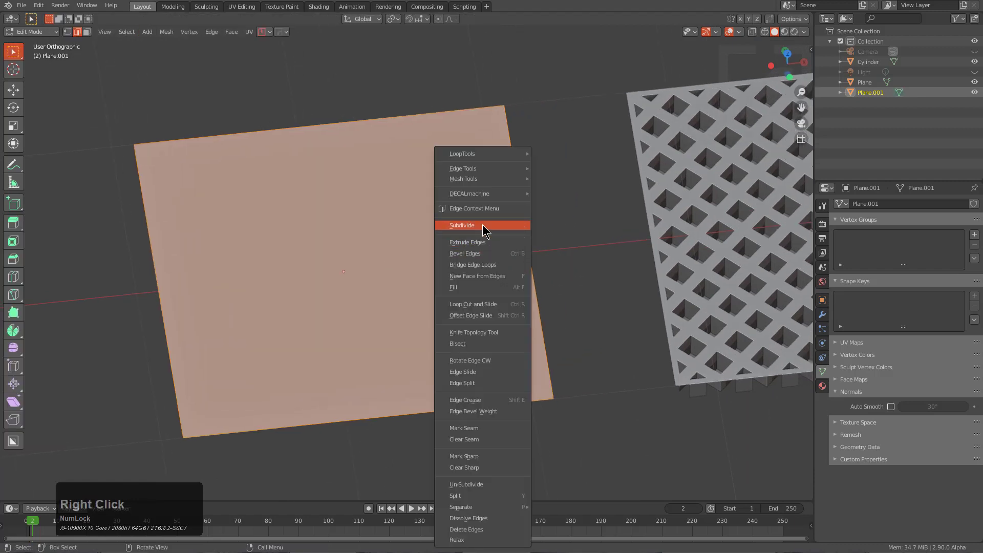
left_click(516, 221)
key("shift+r")
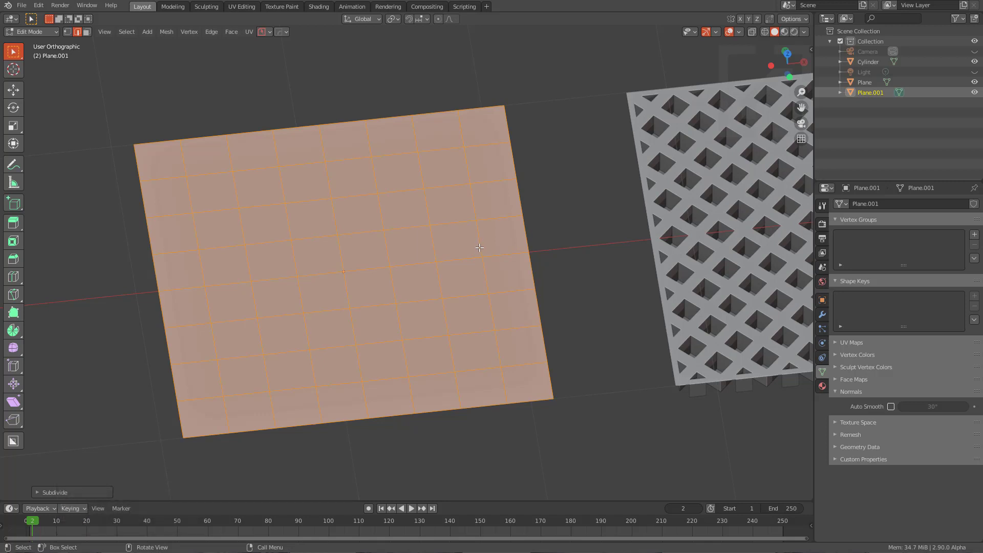
Poke all faces of the second plane's grid and switch to vertex selection.
key("F3")
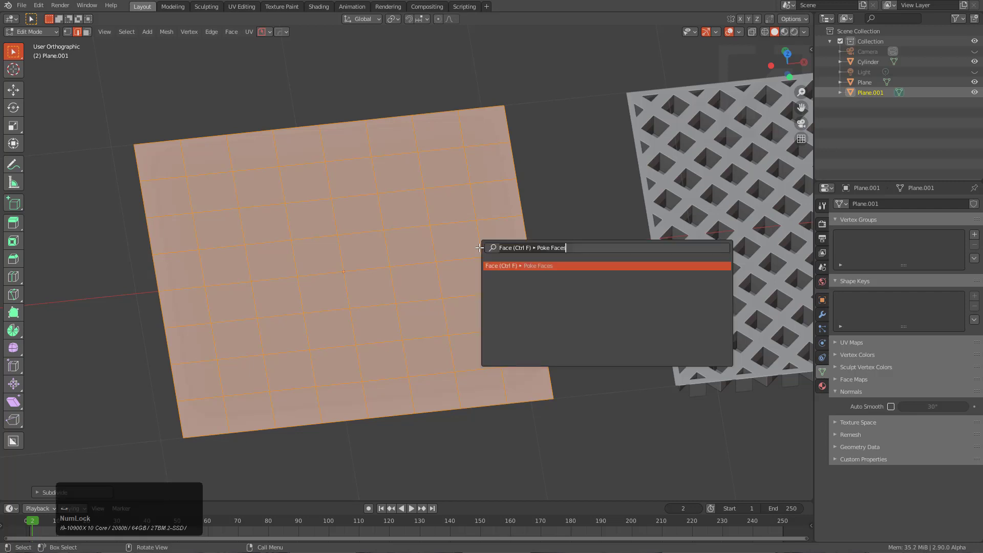
key("Return")
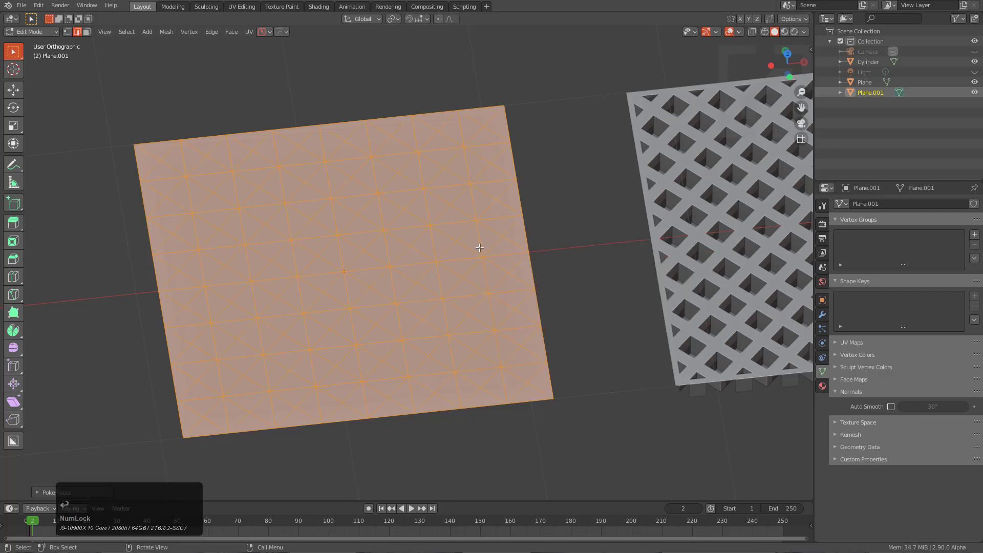
key("1")
key("ctrl+KP_Subtract")
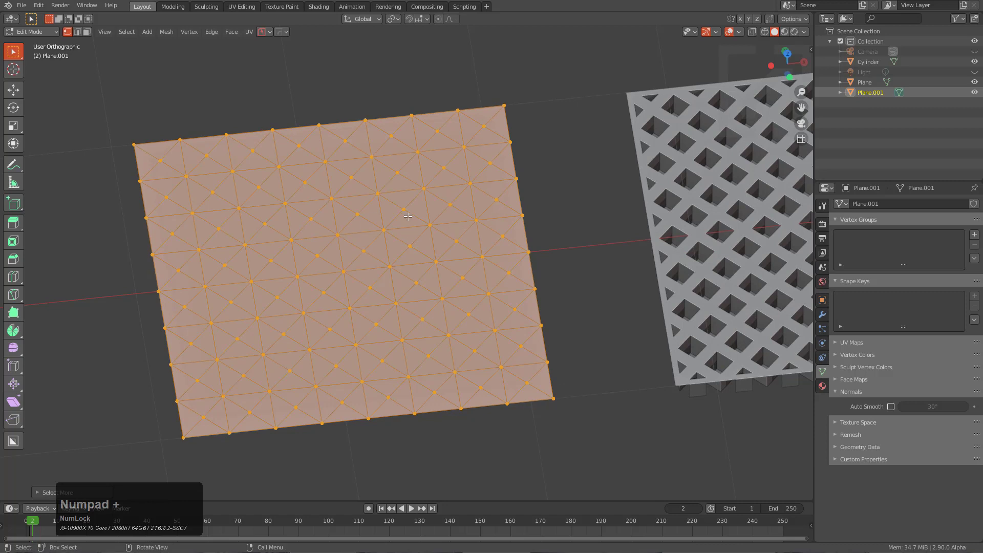
Undo the flat poke on the second plane's grid and poke all its faces again with an offset of -0.17 m.
key("ctrl+z")
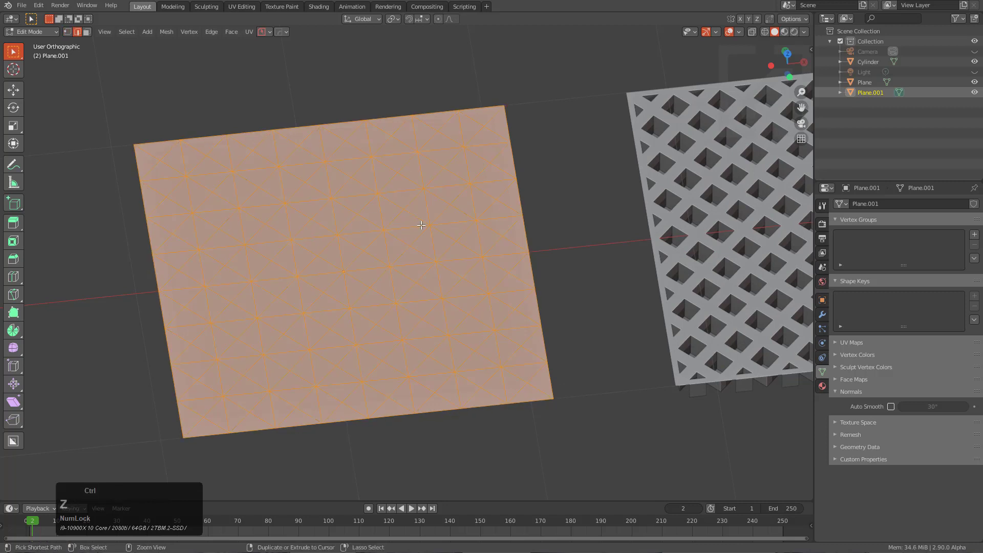
key("1")
key("F3")
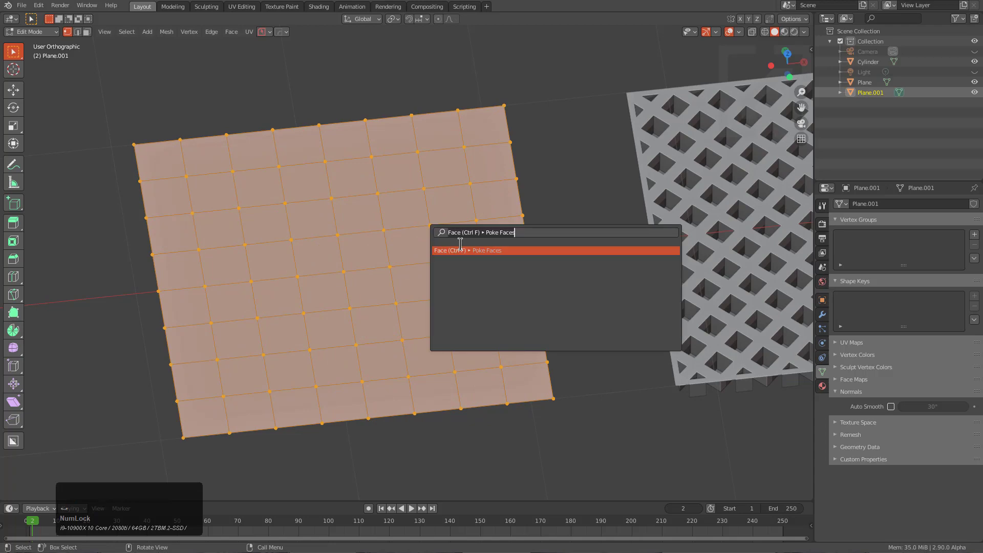
left_click(466, 252)
key("F9")
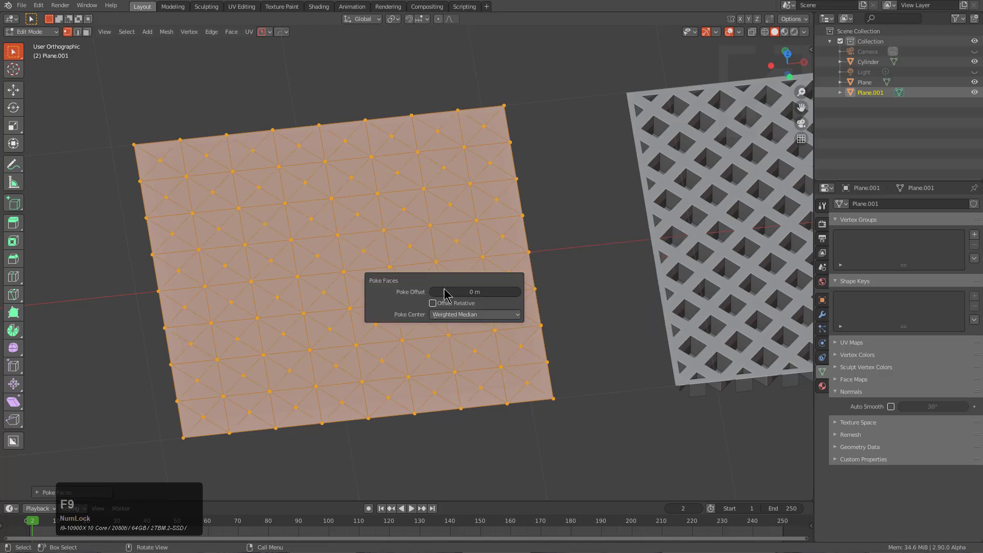
mouse_move(474, 291)
left_mouse_down()
mouse_move(489, 291)
mouse_move(461, 291)
left_mouse_up()
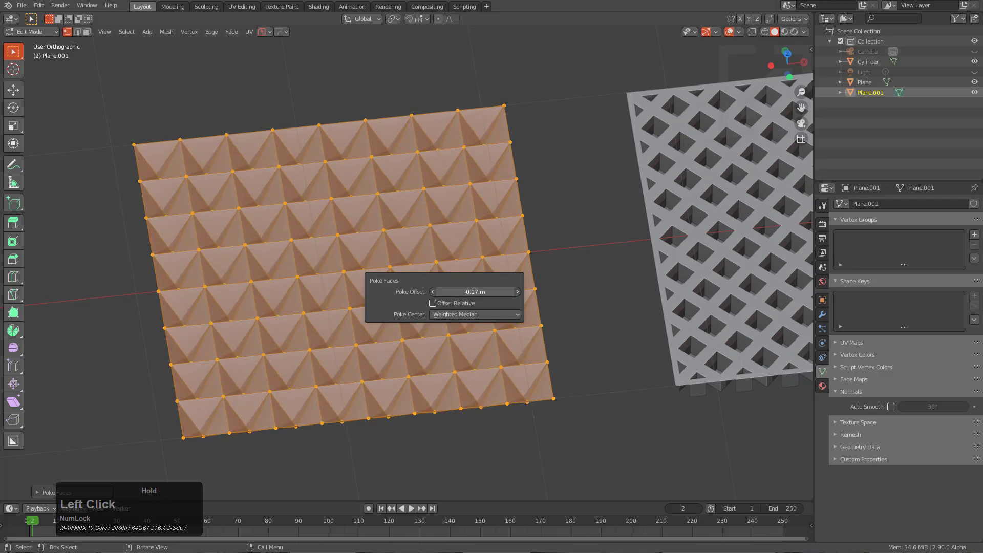
key("Tab")
middle_click_drag(367, 202, 386, 276)
scroll(386, 283, "down", 5)
middle_click_drag(500, 296, 421, 292)
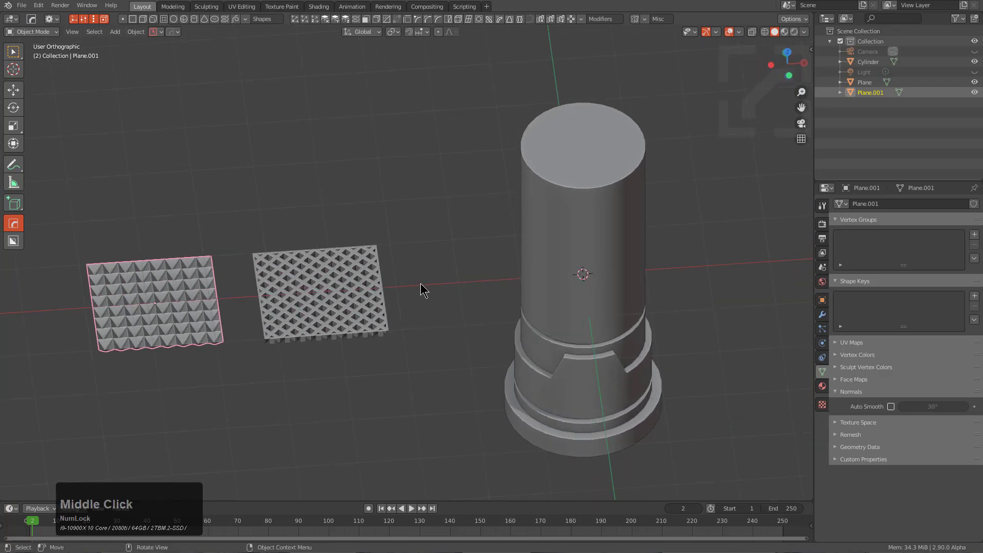
Add the grille plane to the selection and move both pattern planes together along the X axis toward the cylinder.
middle_click_drag(489, 281, 458, 281, "shift")
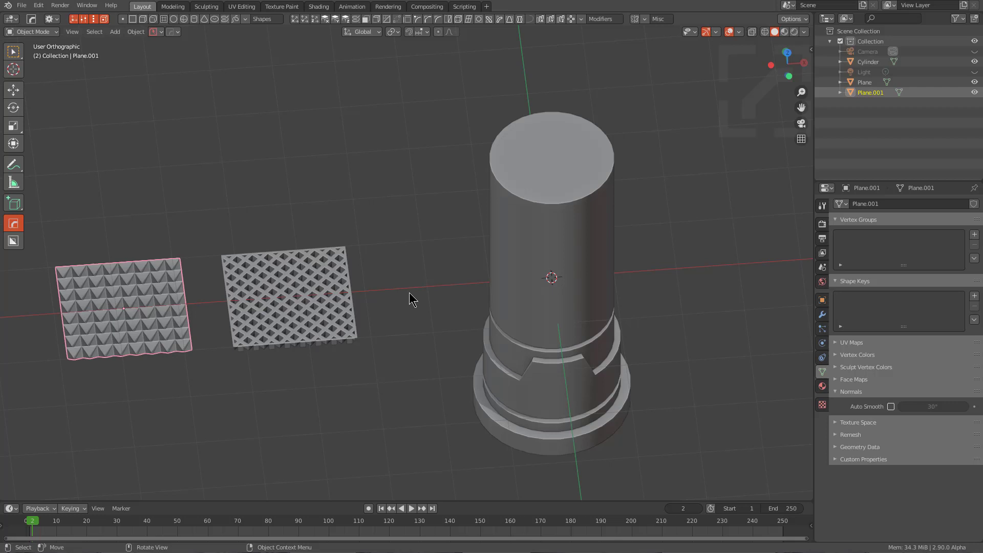
scroll(458, 307, "up", 1)
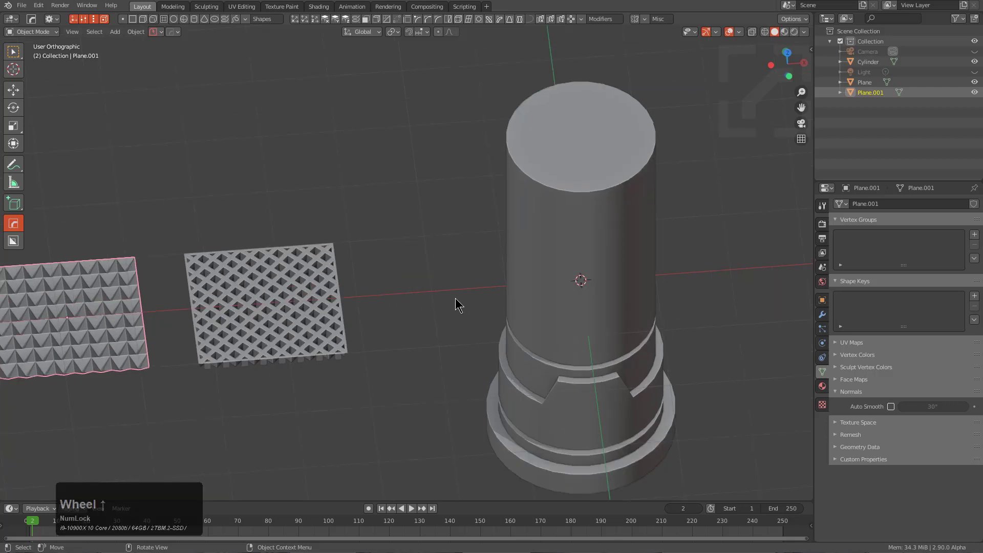
scroll(458, 306, "down", 1)
left_click(235, 315, "shift")
key("g")
key("x")
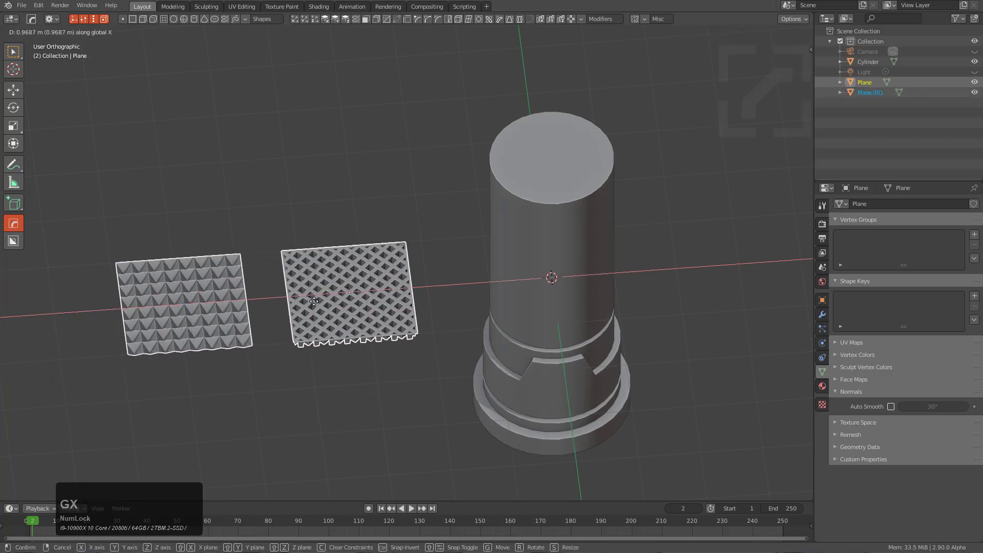
left_click(349, 298)
middle_click_drag(349, 298, 443, 305)
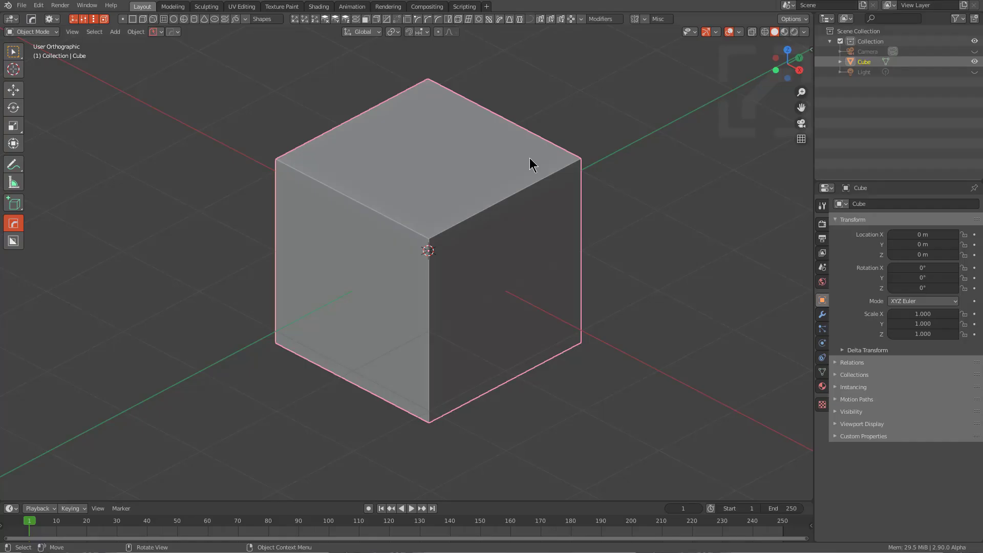
Select the cube's top face and an adjacent side face, and examine the HOps EM_Macro and Operations options for them.
middle_click_drag(526, 163, 523, 166)
key("Tab")
key("3")
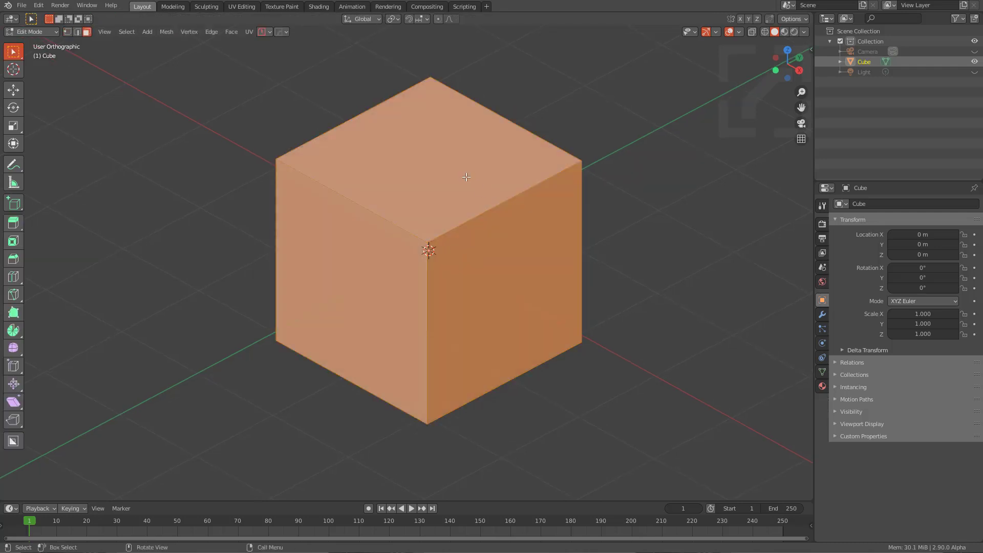
left_click(467, 177)
left_click(508, 278, "shift")
key("q")
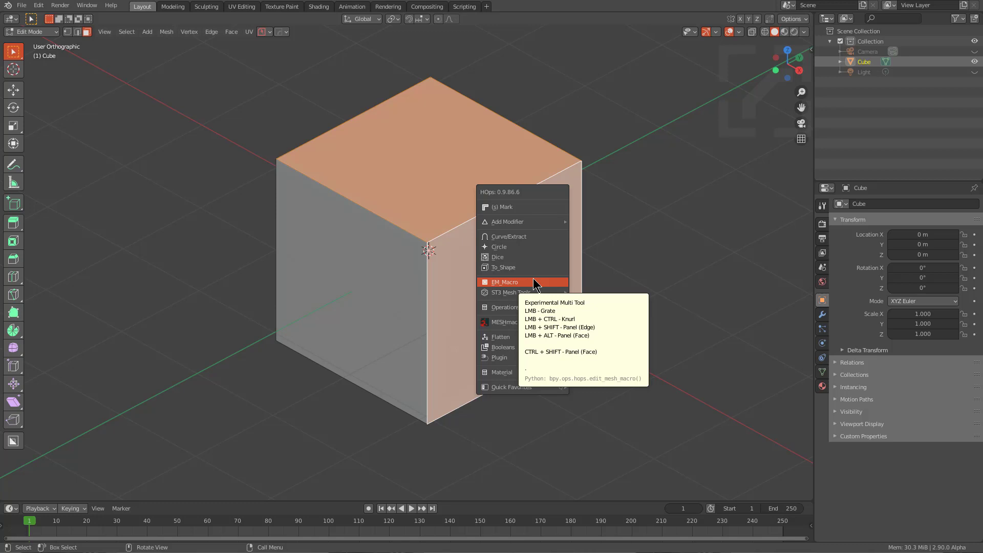
mouse_move(541, 310)
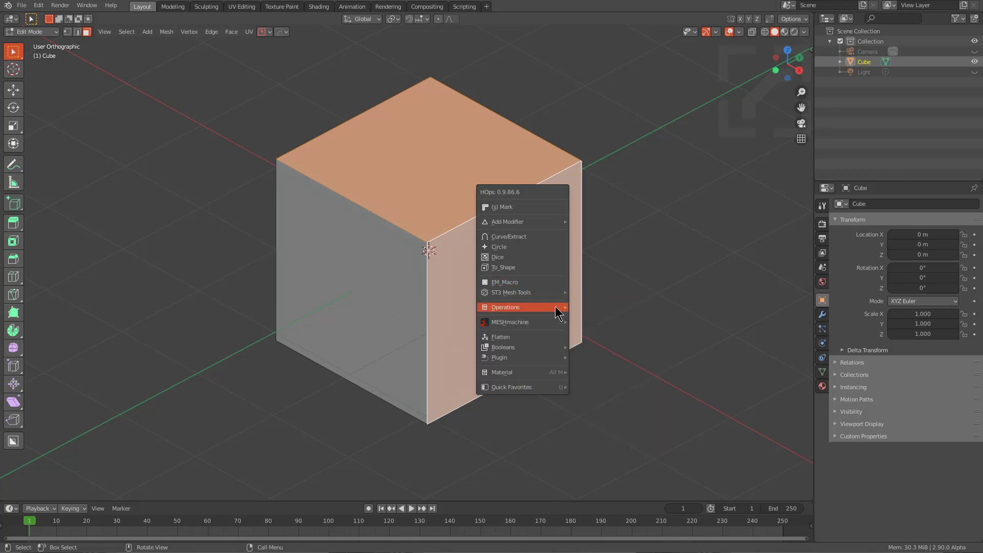
mouse_move(638, 412)
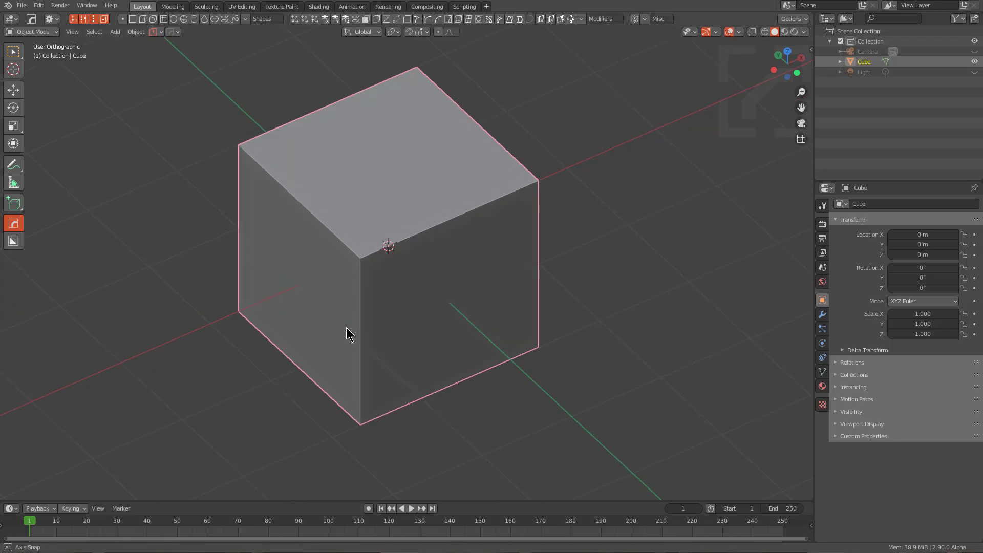
Delete the default cube and add a mesh cylinder in its place.
middle_click_drag(346, 332, 412, 321)
scroll(351, 323, "down", 1)
scroll(404, 351, "down", 3)
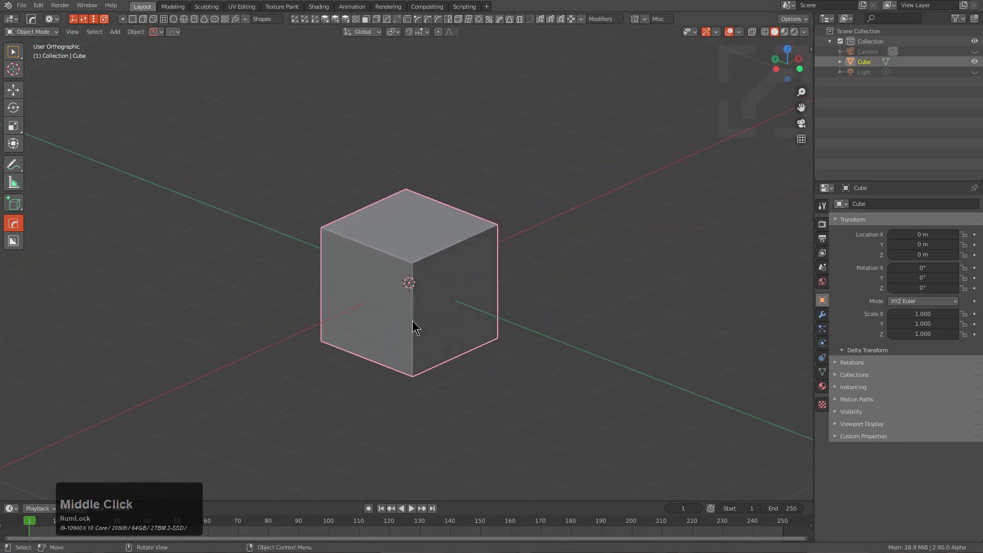
key("x")
left_click(413, 321)
key("shift+a")
mouse_move(430, 175)
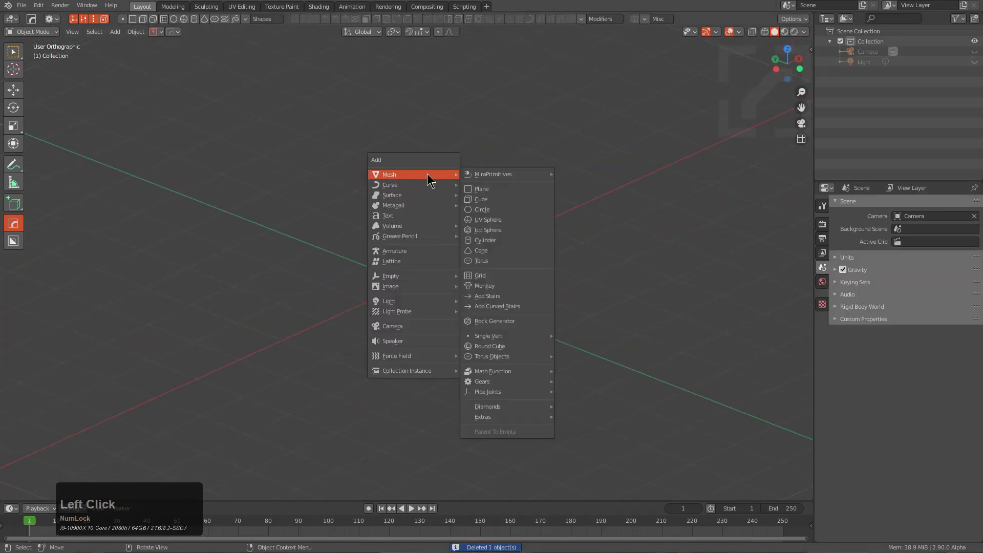
left_click(483, 240)
scroll(389, 285, "up", 2)
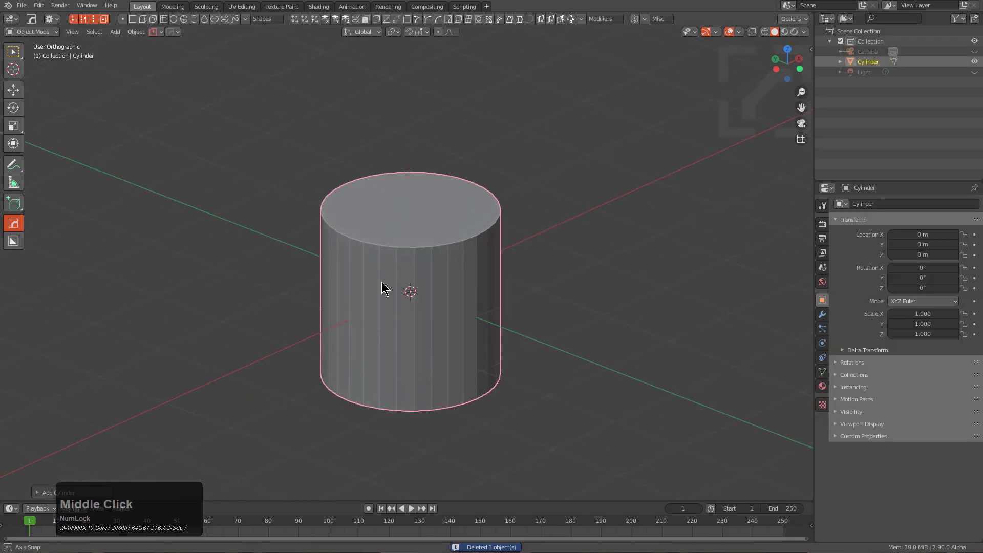
middle_click_drag(384, 285, 361, 278)
Scale the cylinder's mesh by a factor of 3 along the Z axis in Edit Mode.
key("Tab")
key("KP_1")
scroll(360, 271, "down", 1)
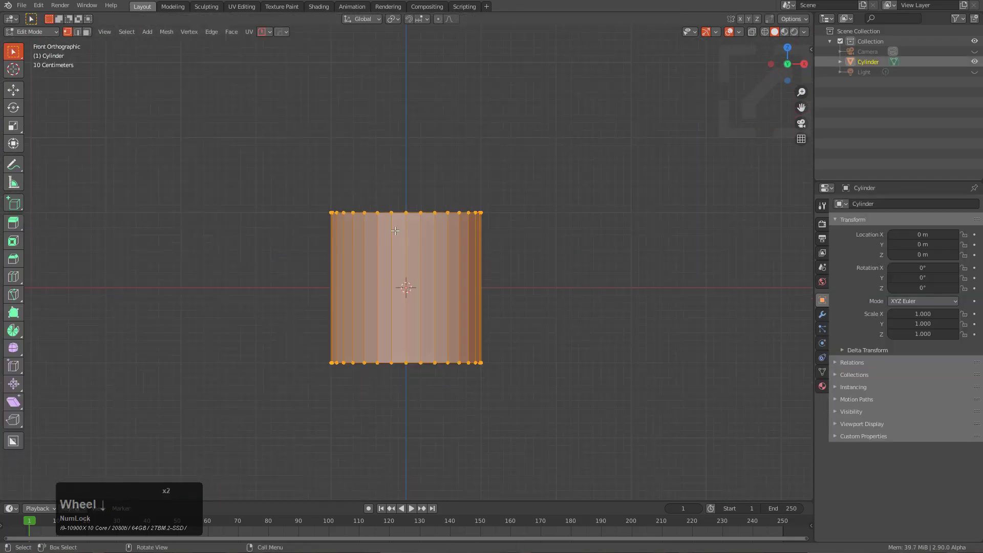
key("s")
key("z")
key("KP_3")
key("KP_Enter")
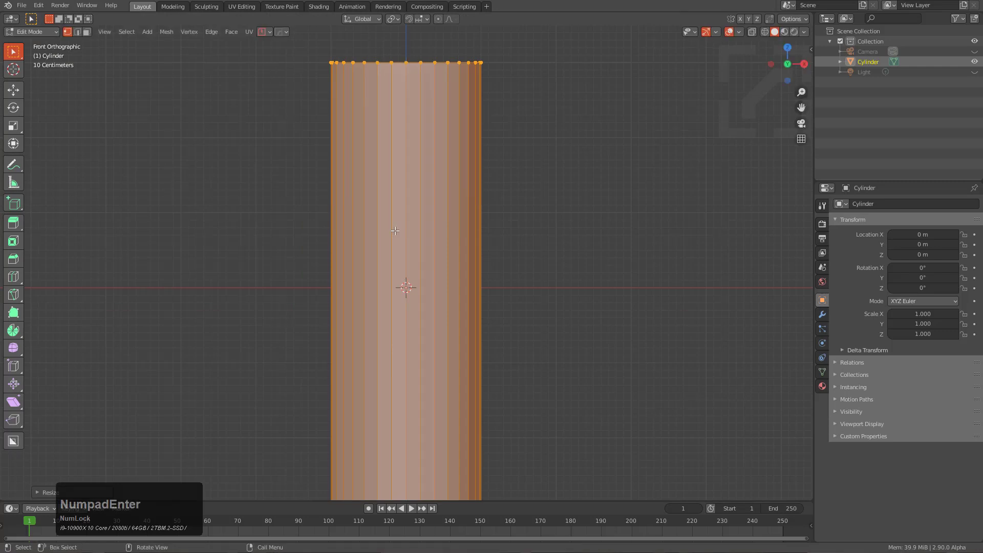
scroll(395, 231, "down", 3)
middle_click_drag(429, 258, 420, 233, "shift")
scroll(421, 233, "up", 3)
key("Tab")
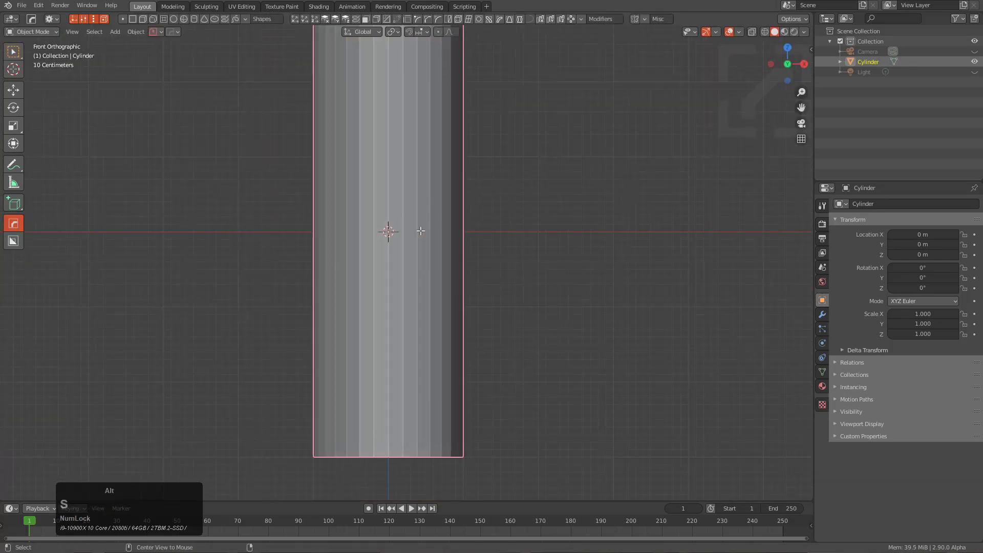
key("alt+s")
Add a horizontal loop cut around the cylinder and slide it down close to the bottom edge.
key("Tab")
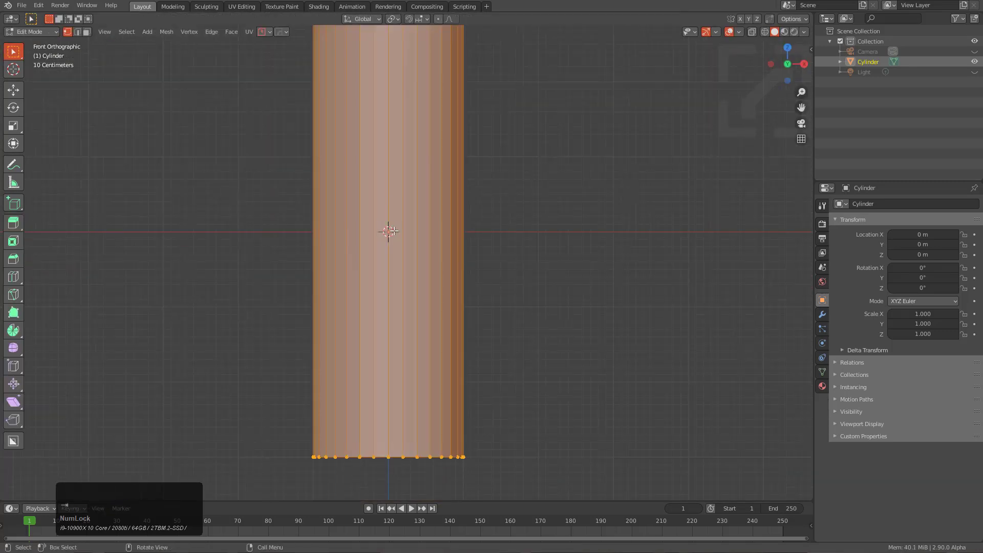
key("ctrl+r")
left_click(420, 233)
left_click(463, 442)
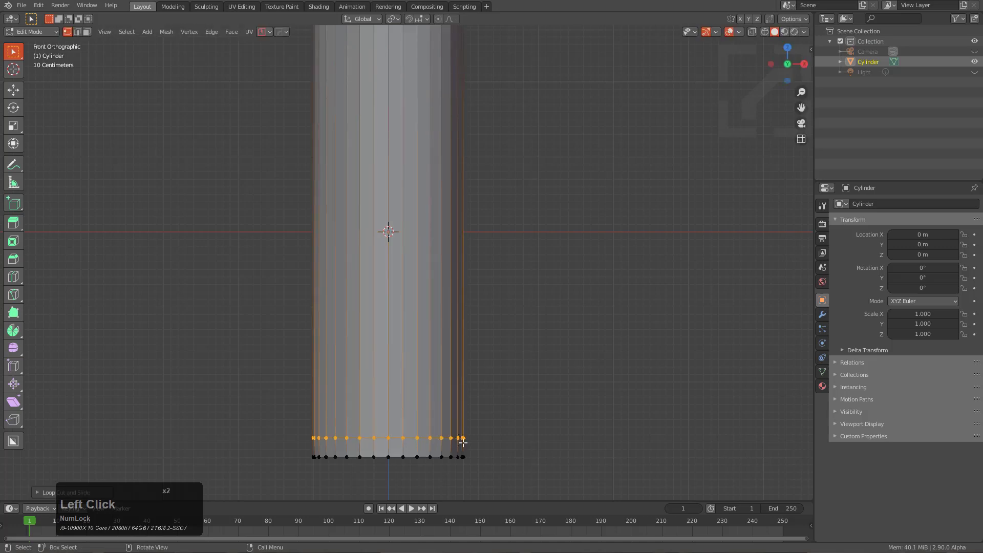
middle_click_drag(463, 443, 471, 296)
Select the narrow ring of faces at the cylinder's base and raise it outward into a flange with Panel Face, about 0.18 deep.
key("3")
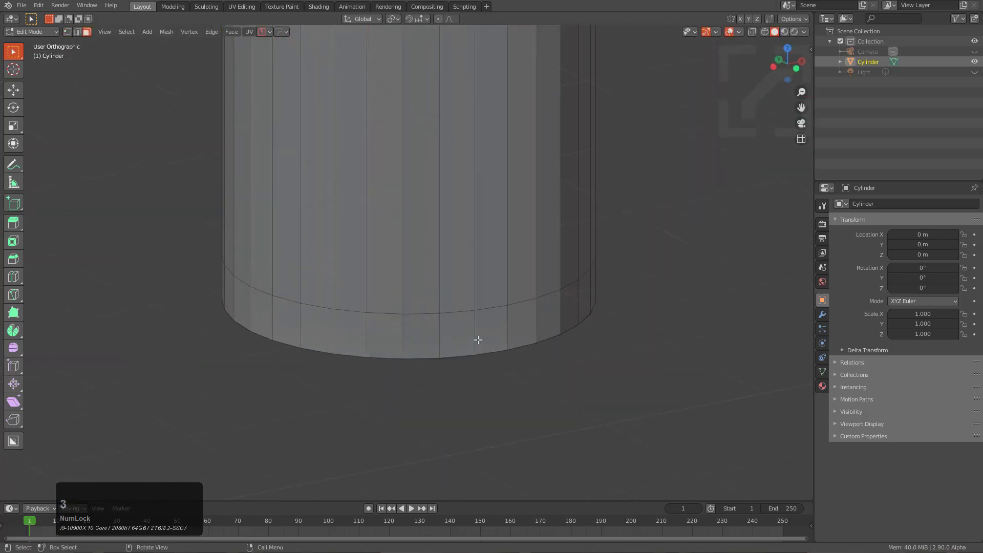
left_click(477, 338, "alt")
middle_click_drag(477, 338, 514, 319)
right_click(556, 385)
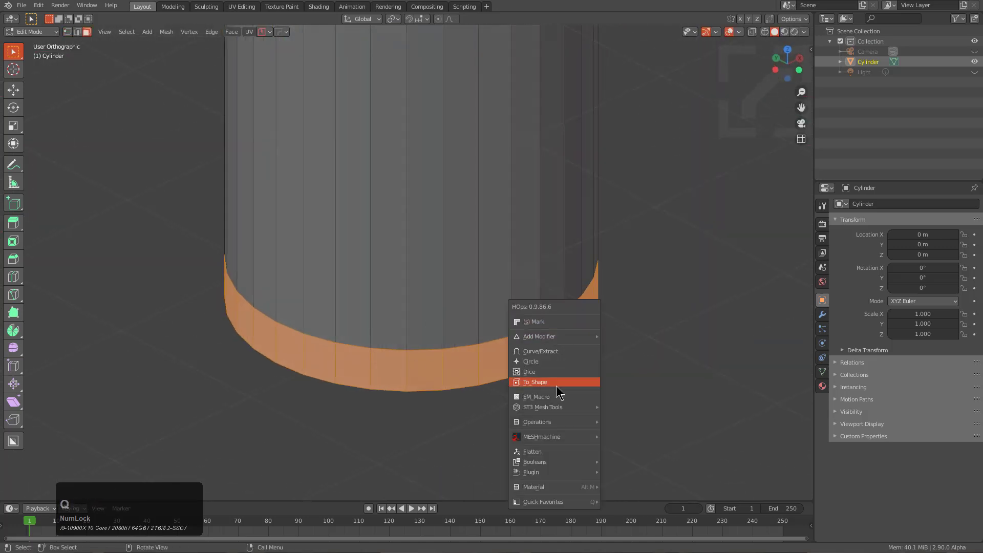
left_click(550, 395)
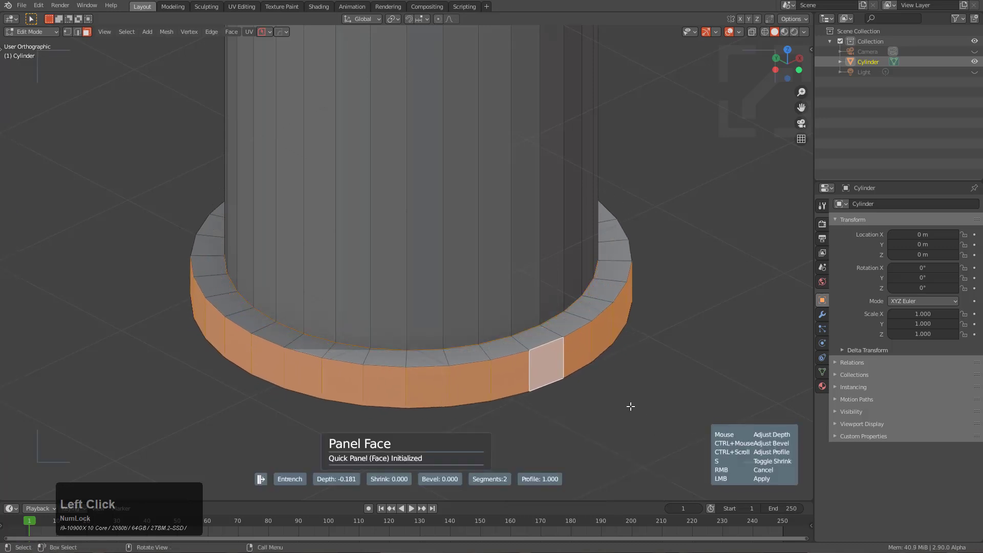
left_click(667, 424)
middle_click_drag(667, 423, 502, 427)
scroll(453, 275, "down", 4)
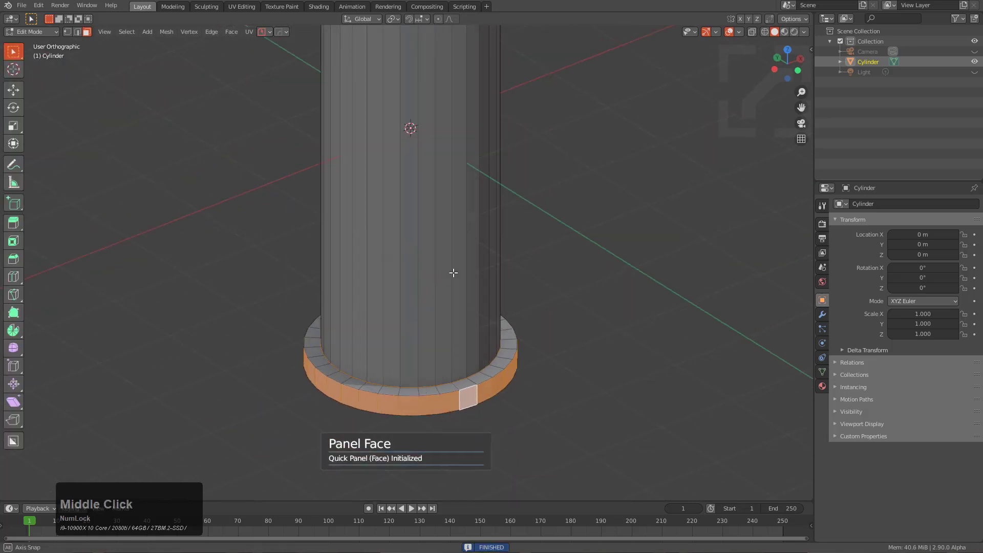
Add a second horizontal loop cut and slide it to a short distance above the base flange.
key("ctrl+r")
left_click(430, 154)
left_click(464, 318)
middle_click_drag(463, 317, 450, 291)
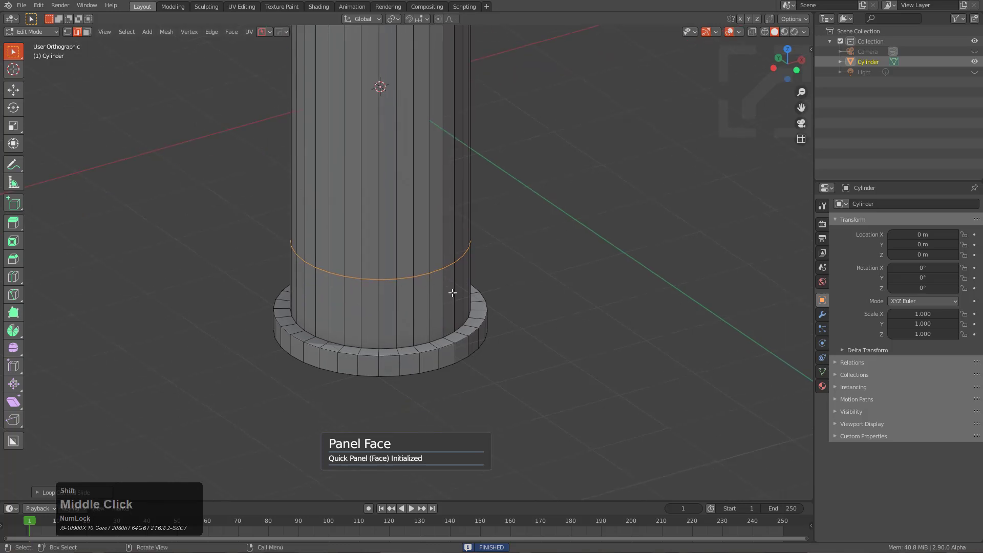
scroll(419, 262, "up", 2)
Select the four front edges of the new loop in front view and move them up along Z by about 0.36 m.
key("KP_1")
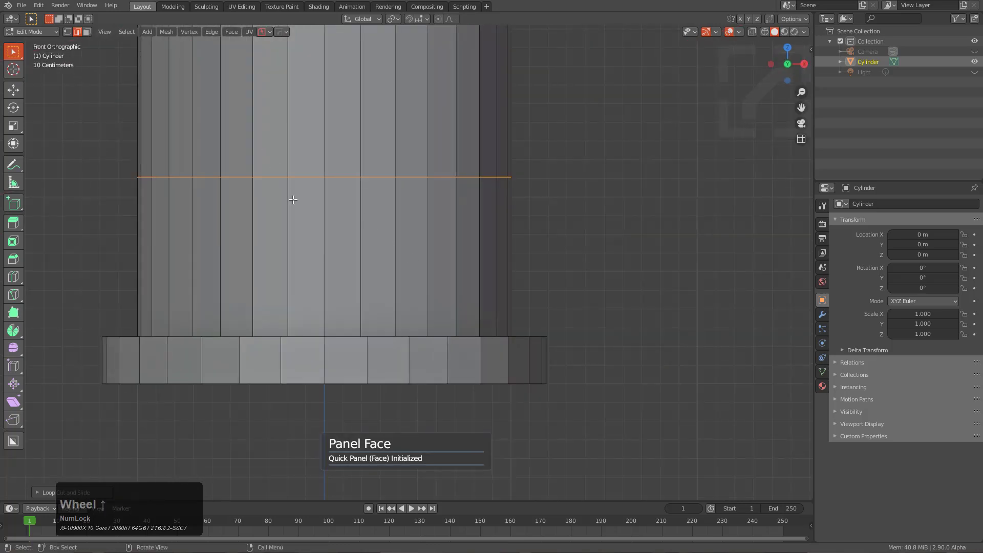
left_click(320, 178)
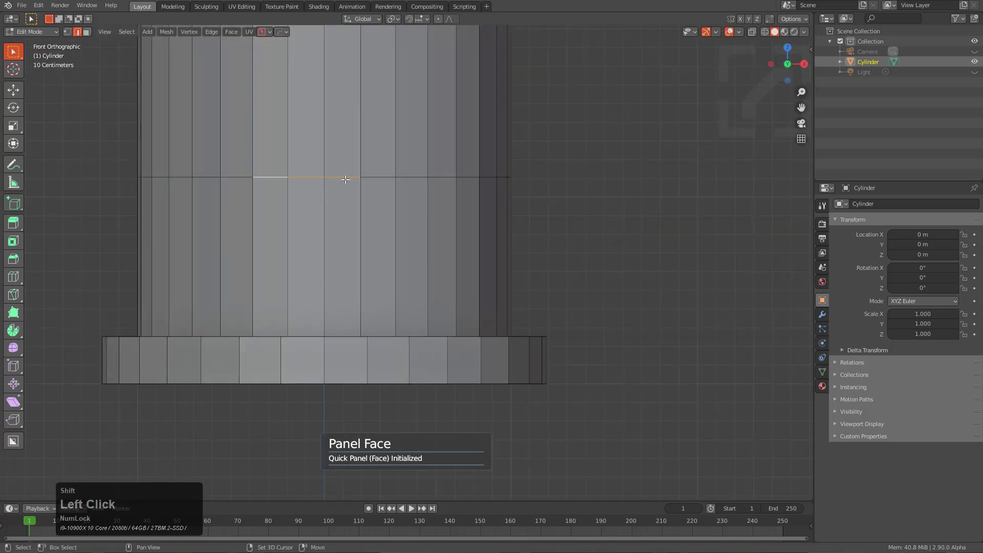
key("g")
key("z")
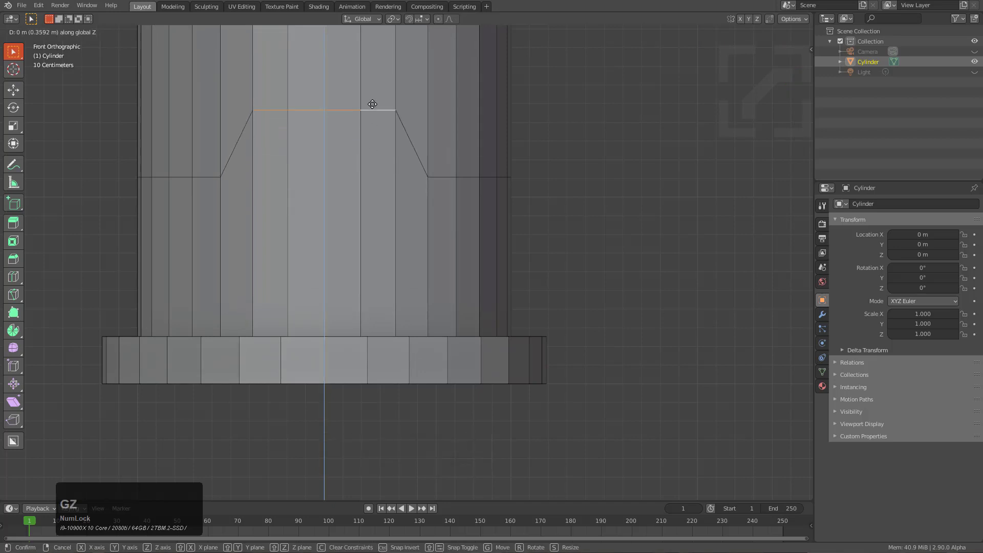
left_click(372, 103)
scroll(430, 225, "up", 1)
Select the full ring of faces between the flange and the stepped edge loop.
middle_click_drag(434, 232, 467, 272)
key("3")
left_click(419, 362, "alt")
scroll(409, 355, "down", 4)
middle_click_drag(403, 349, 430, 360)
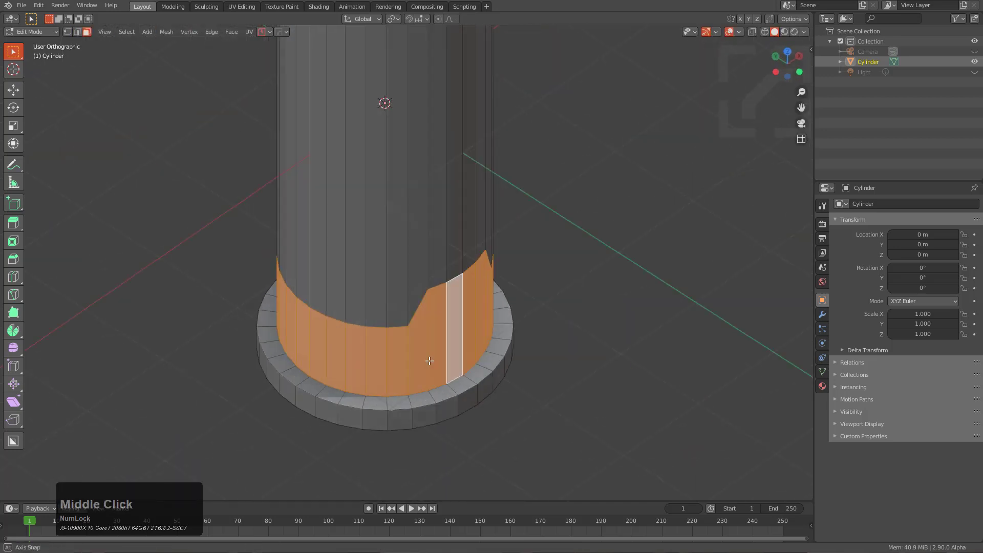
scroll(588, 340, "up", 1)
right_click(570, 340)
left_click(570, 340)
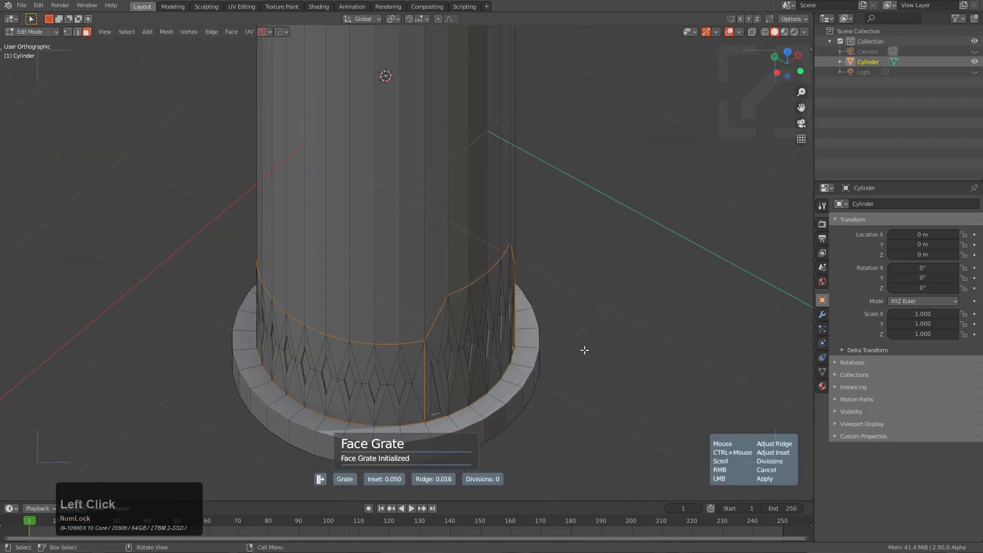
right_click(584, 350)
Raise the selected stepped band outward from the cylinder with Panel Face.
key("q")
left_click(519, 297)
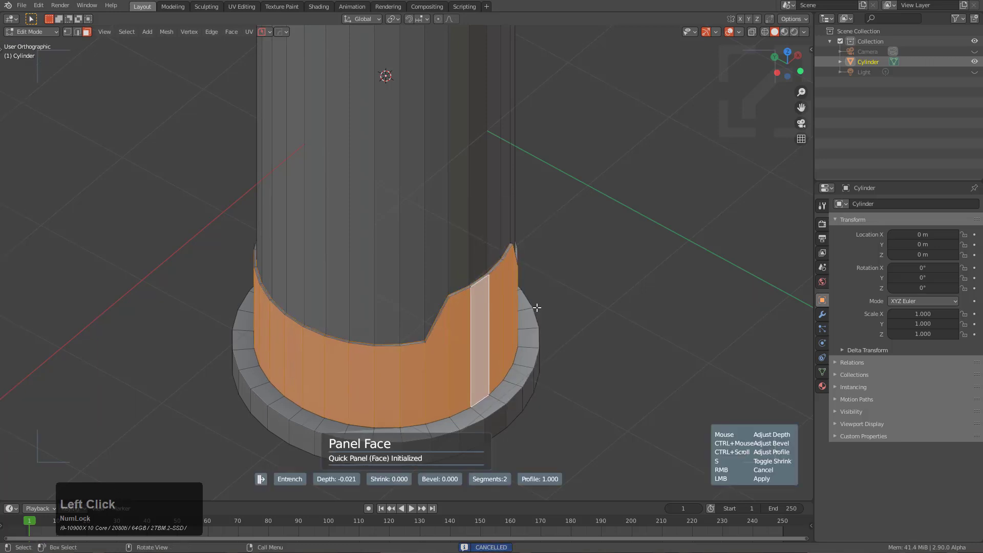
Turn on X-ray display and dissolve the redundant edge loop where the stepped band meets the base flange.
key("z")
scroll(518, 403, "up", 3)
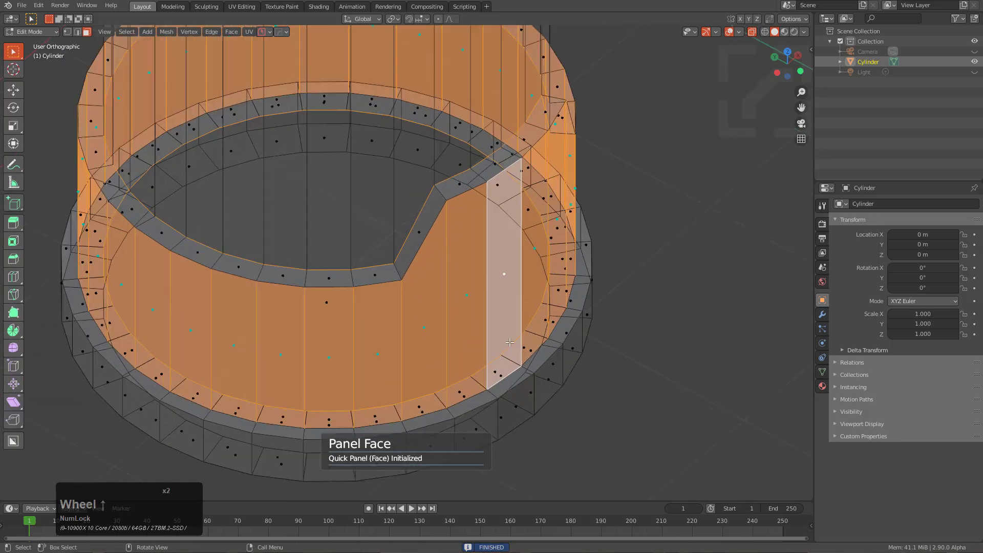
key("2")
left_click(459, 378, "alt")
key("ctrl+x")
scroll(465, 379, "down", 3)
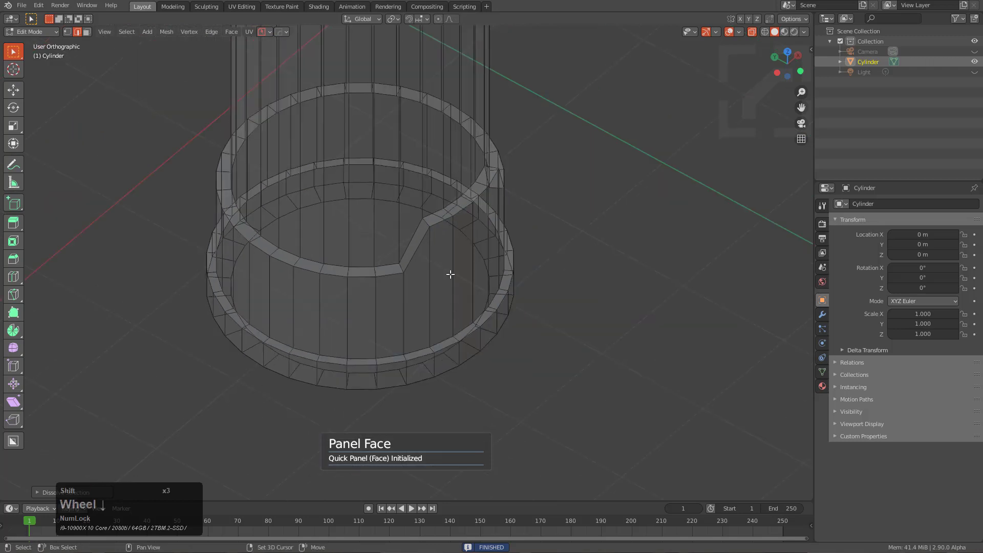
Turn off X-ray display and select the outer top edges of the raised front step.
middle_click_drag(450, 272, 432, 331)
scroll(433, 331, "up", 2)
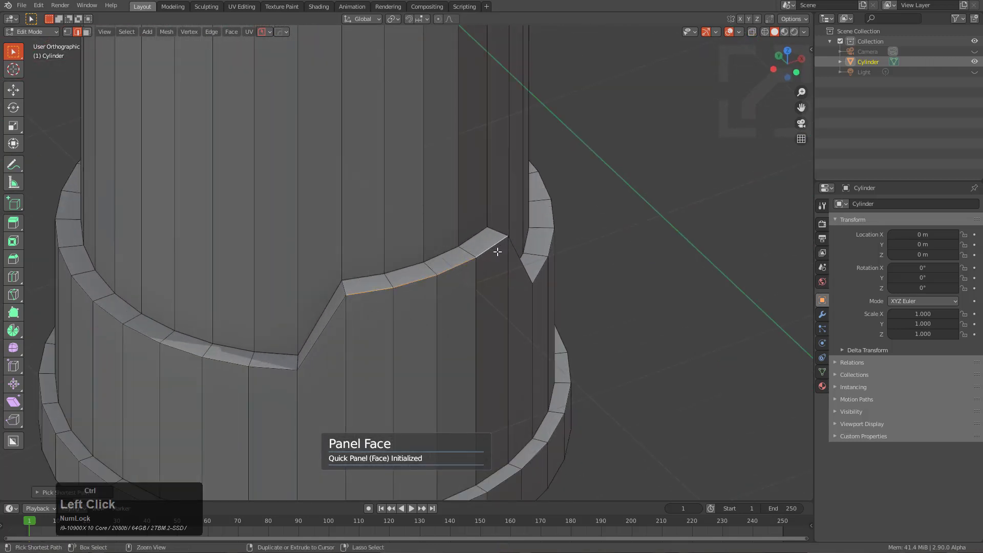
scroll(497, 252, "up", 2)
Try to bevel the selected top edges of the raised step without clamping, and inspect the overlap in X-ray display.
key("ctrl+b")
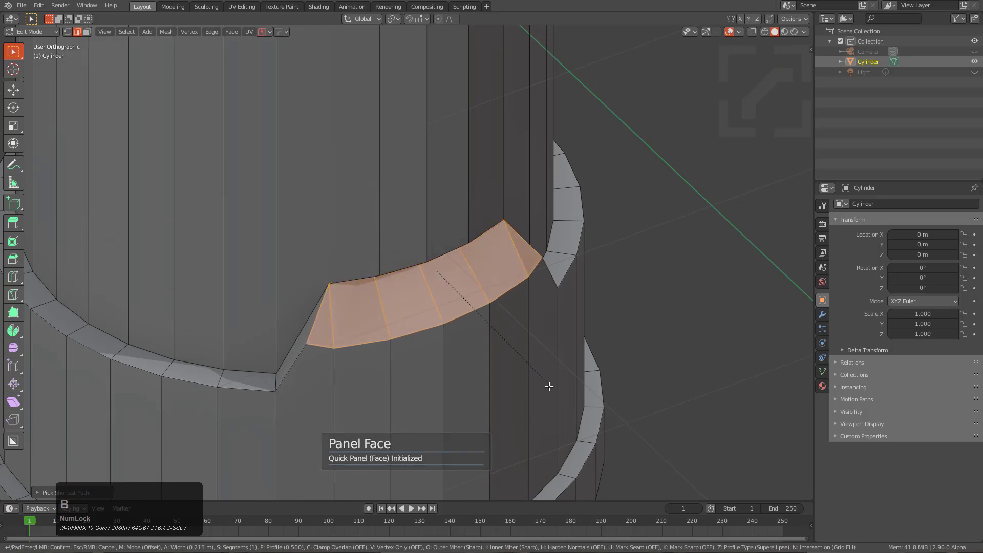
left_click(566, 418)
key("alt+z")
scroll(407, 262, "up", 3)
left_click(354, 214)
key("ctrl+z")
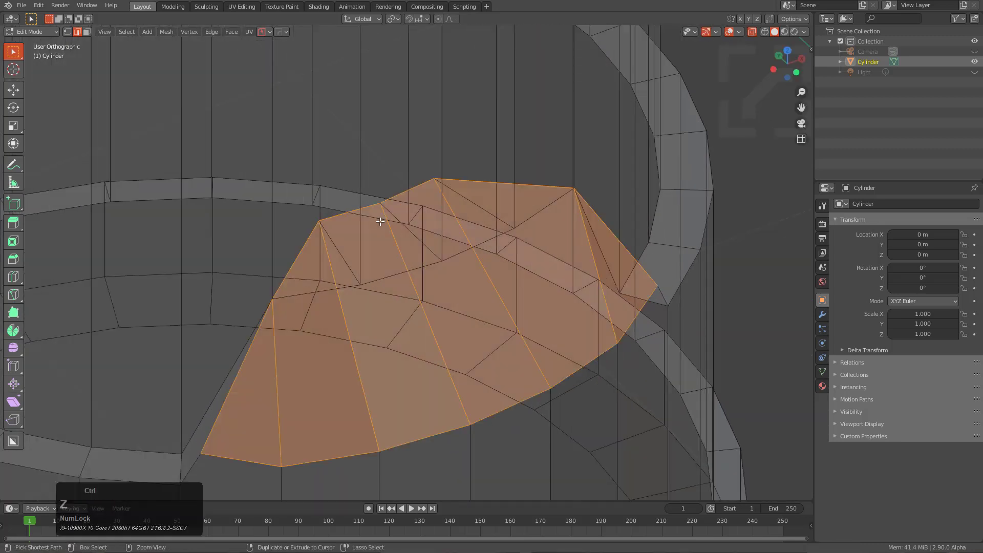
key("ctrl+z")
key("alt+z")
Bevel the selected step edges into a single-segment chamfer with Clamp Overlap turned on.
key("ctrl+b")
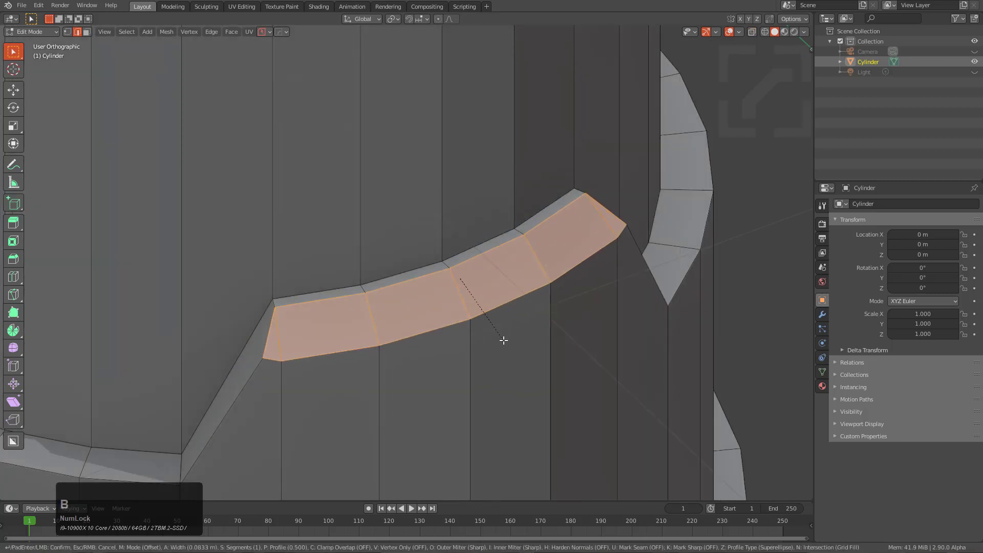
key("c")
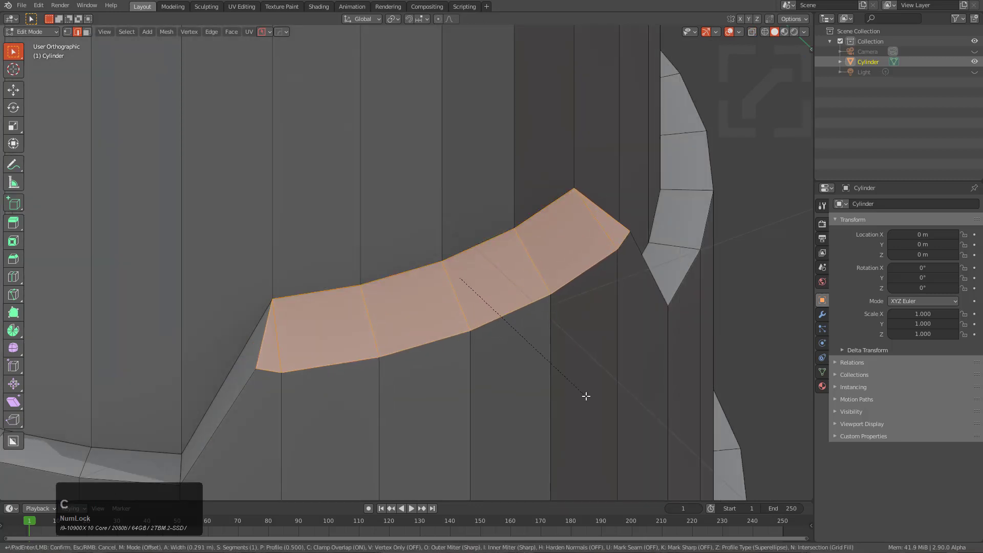
left_click(543, 369)
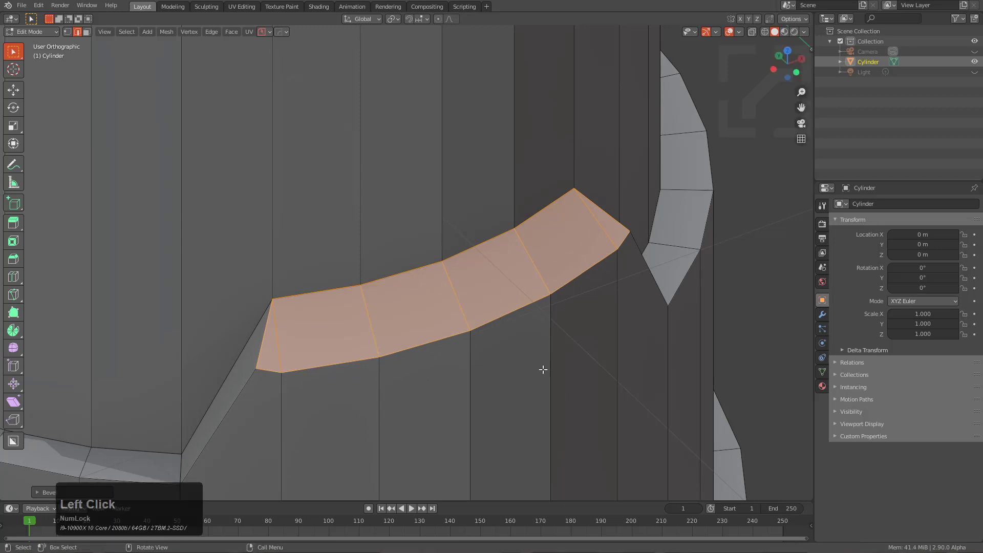
Select the entire mesh in X-ray display and merge its vertices by distance.
key("alt+z")
scroll(340, 307, "up", 4)
key("a")
key("q")
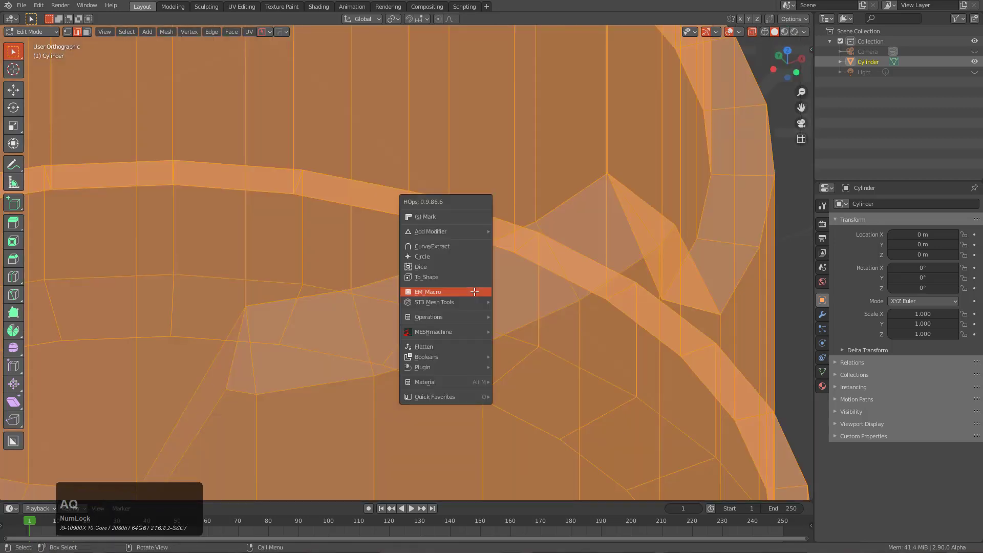
right_click(515, 247)
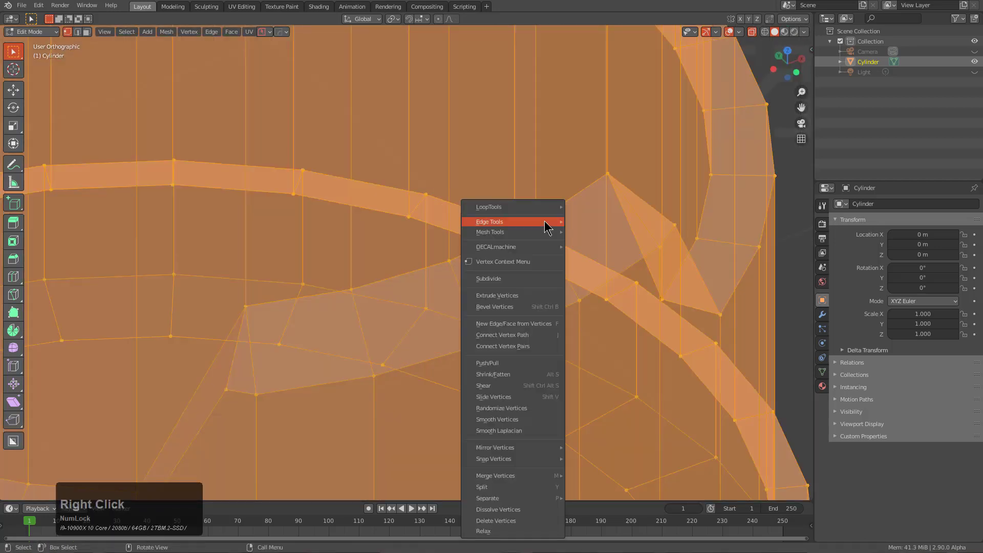
mouse_move(566, 478)
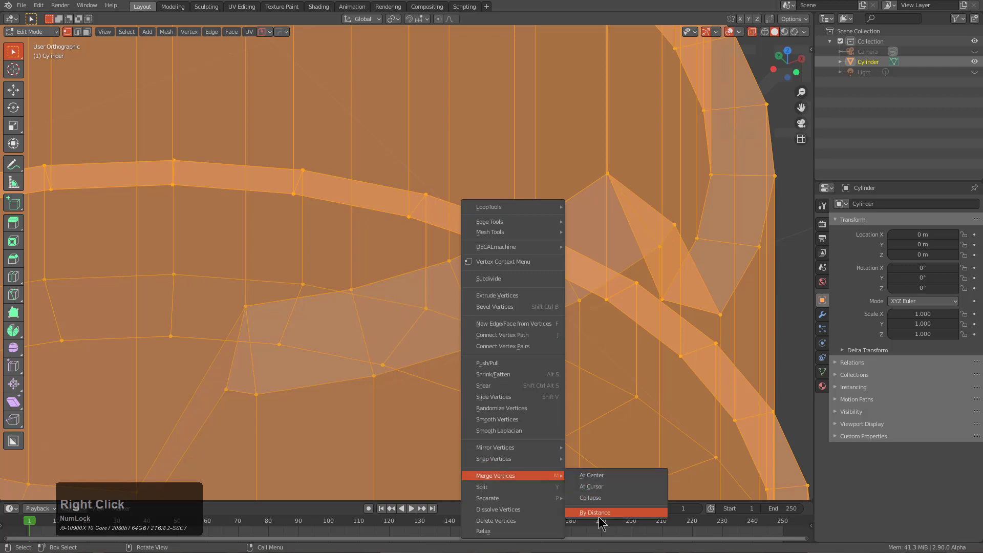
left_click(581, 518)
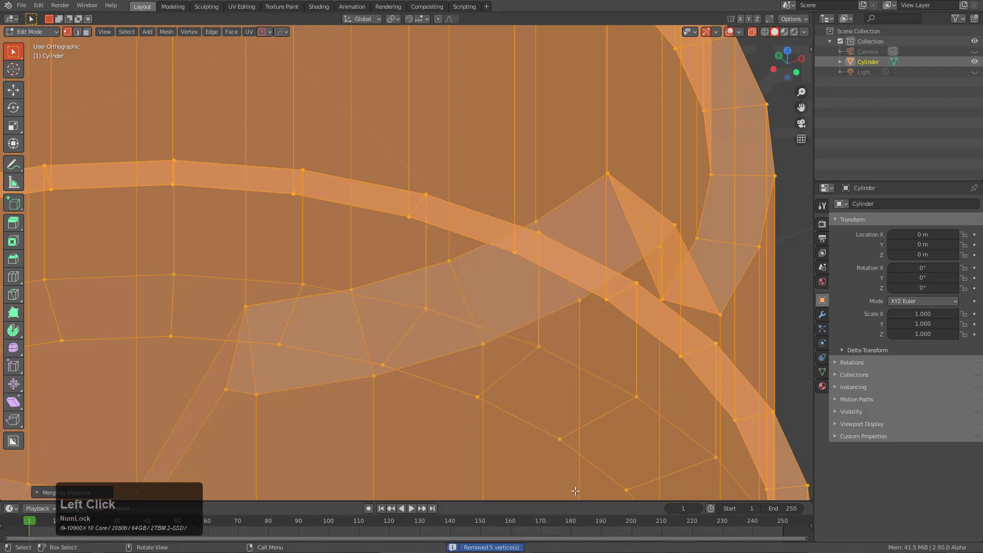
scroll(476, 487, "down", 3)
key("alt+z")
Add an edge loop around the cylinder above the stepped band in front view and flatten it along Z.
middle_click_drag(448, 289, 374, 256)
scroll(287, 276, "down", 2)
scroll(328, 289, "down", 1)
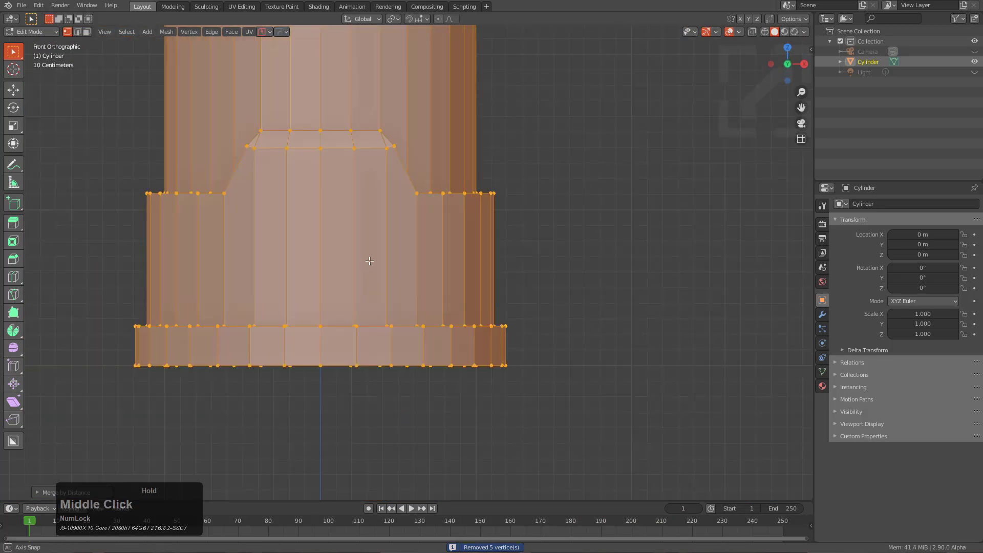
scroll(376, 255, "down", 2)
key("ctrl+r")
left_click(352, 223)
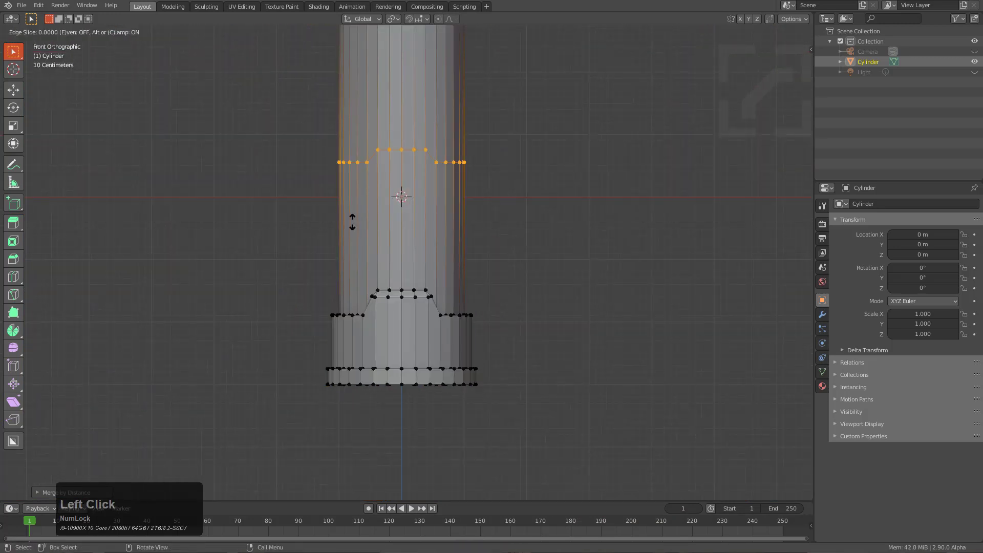
left_click(387, 325)
key("s")
key("KP_Enter")
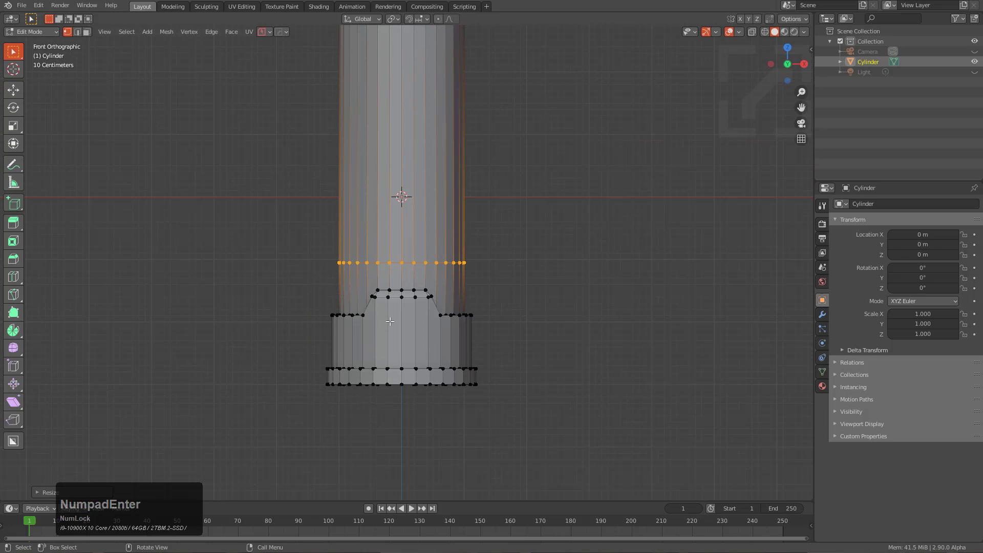
Move the flattened edge loop down along Z until it sits just above the raised step.
scroll(390, 321, "up", 5)
key("g")
left_click(471, 342)
Turn the selected loop into a narrow recessed groove around the cylinder with Panel (edge).
middle_click_drag(471, 342, 461, 276)
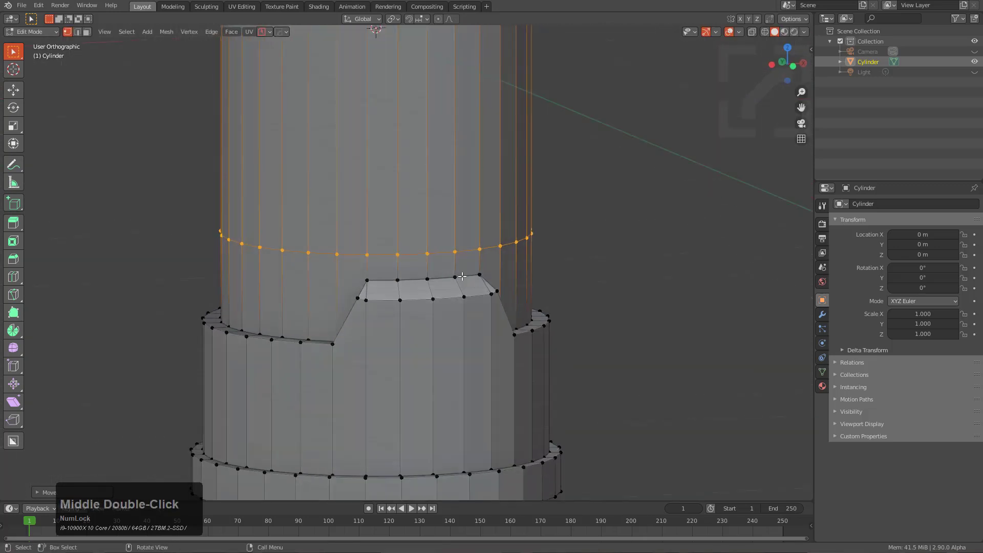
right_click(454, 283)
left_click(454, 284)
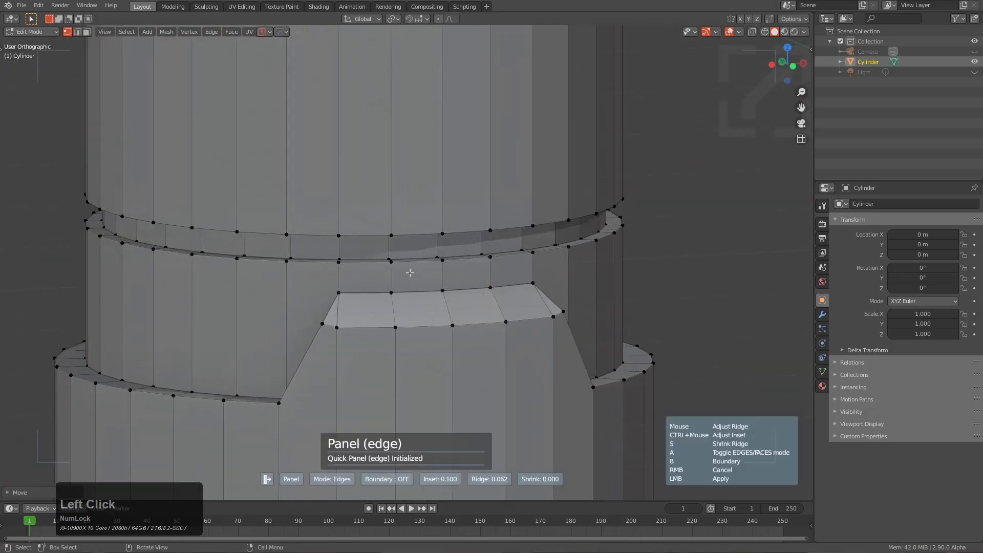
key("ctrl")
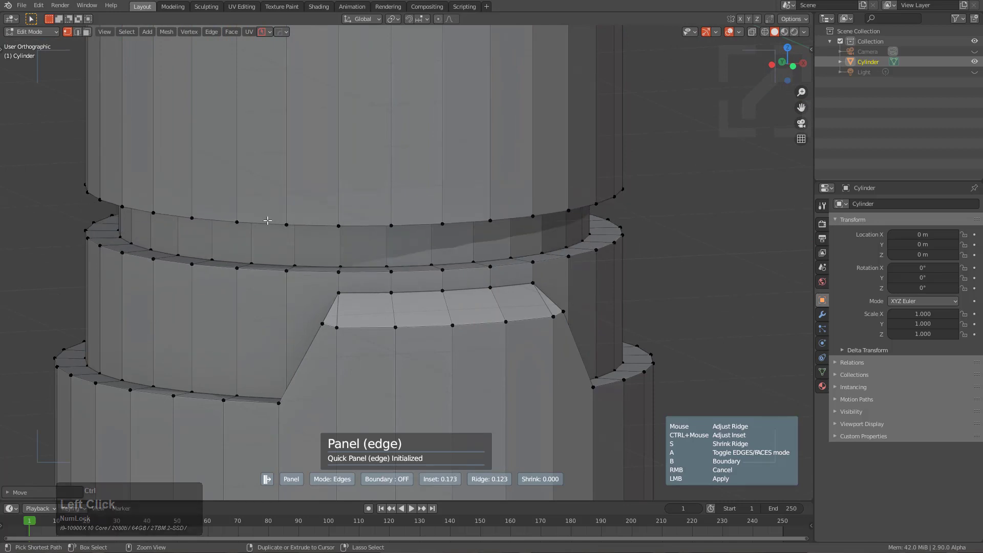
left_click(408, 271)
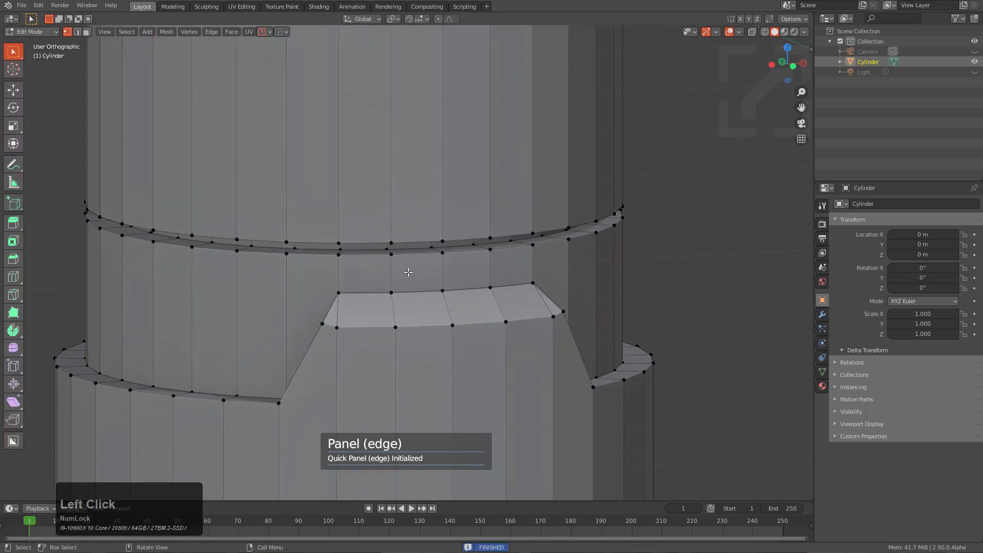
Add an edge loop across the lower part of the stepped band, just above the base flange.
scroll(408, 272, "down", 5)
middle_click_drag(408, 272, 391, 269)
key("ctrl+r")
left_click(443, 365)
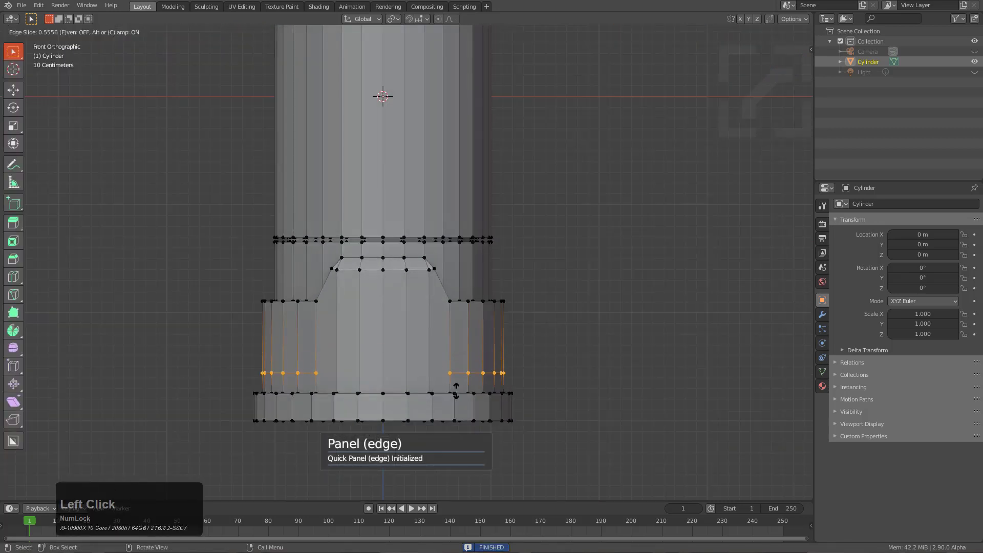
left_click(456, 390)
Connect the two open ends of the lower loop across the front faces to close the ring.
middle_click_drag(436, 360, 424, 311, "shift")
middle_click_drag(317, 221, 353, 240)
scroll(347, 239, "up", 2)
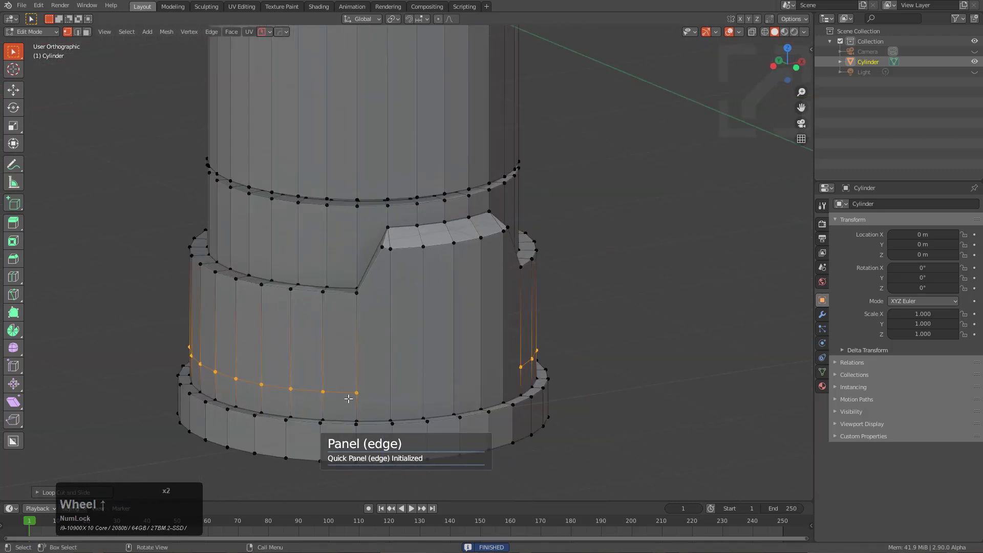
left_click(358, 393)
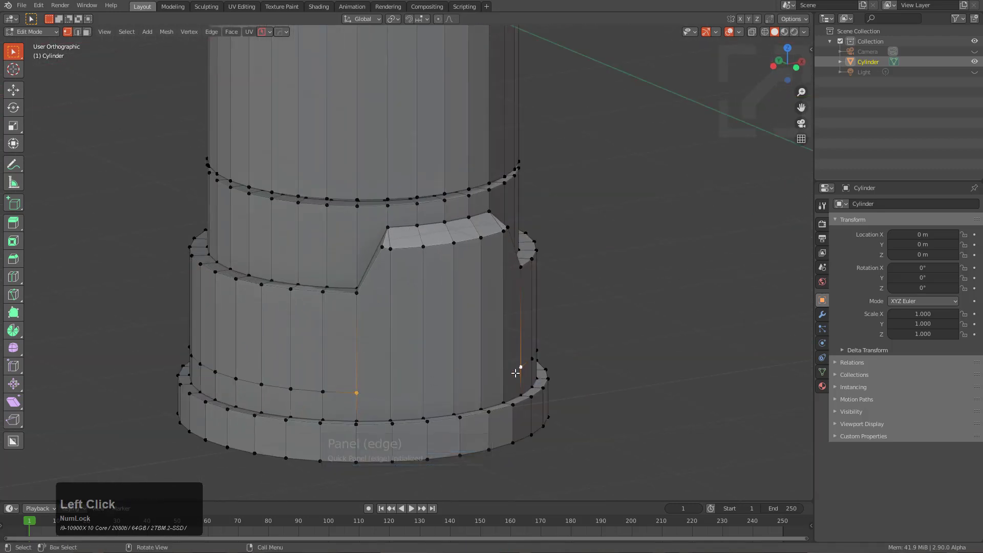
key("j")
Select the complete lower edge loop and flatten it by scaling to 0 along Z.
left_click(433, 391, "alt")
key("s")
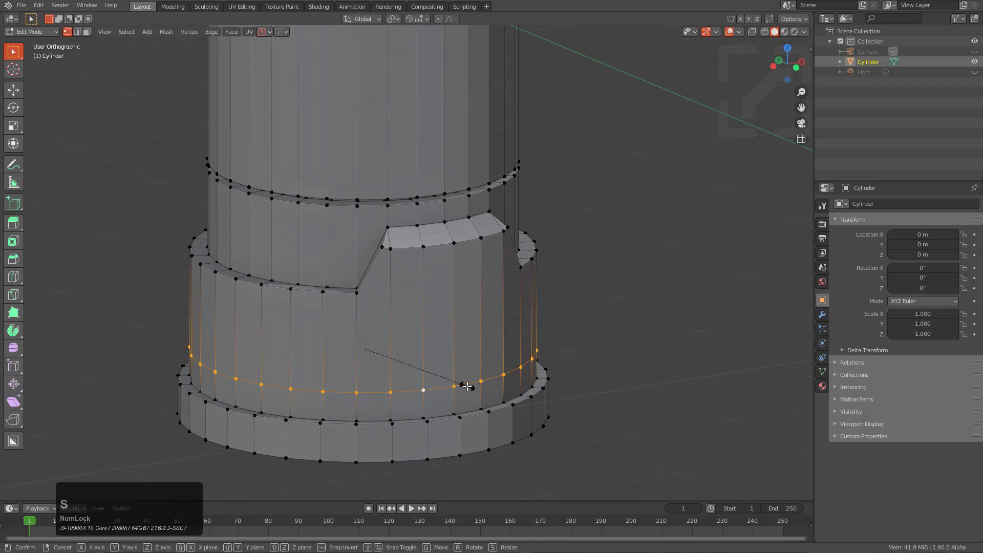
key("z")
key("KP_0")
key("KP_Enter")
Try to run EM_Macro on the flattened lower loop, and reselect the loop.
key("q")
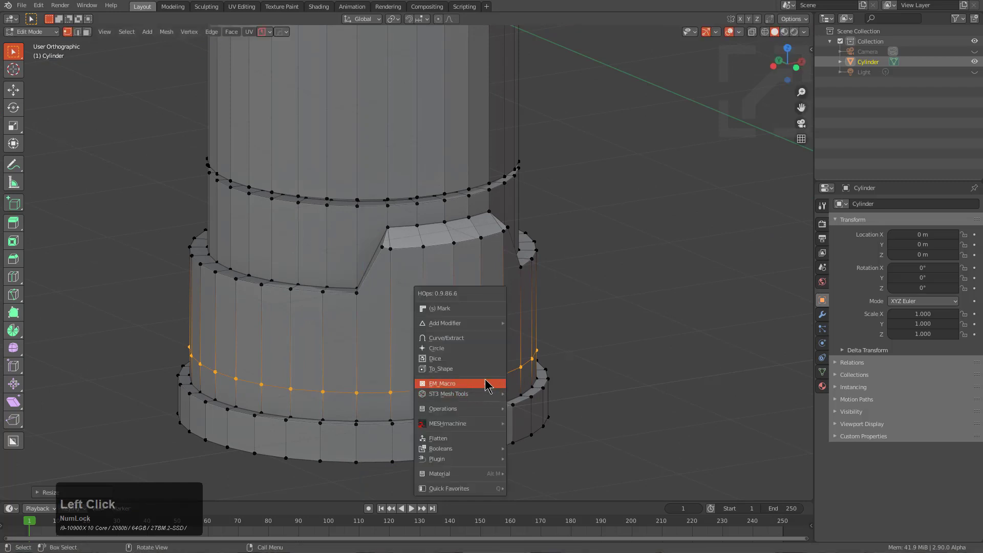
left_click(486, 384)
middle_click_drag(504, 377, 502, 376)
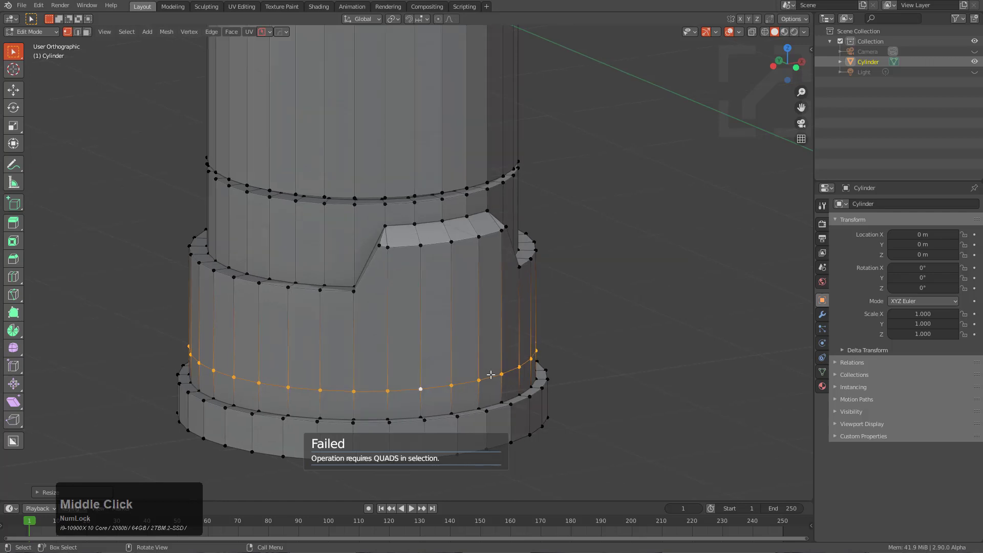
key("Tab")
scroll(490, 382, "up", 2)
scroll(487, 382, "down", 1)
key("Tab")
scroll(444, 389, "down", 1)
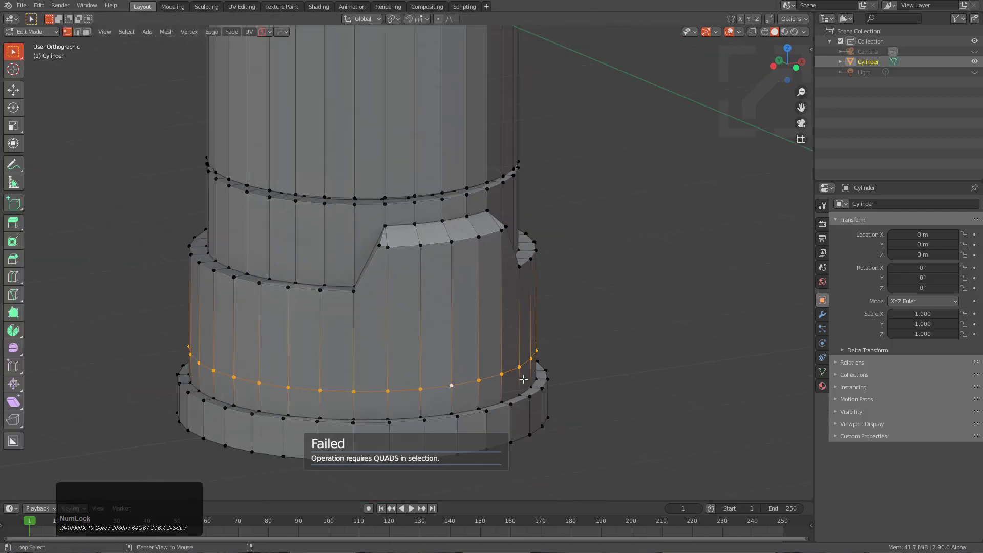
Run EM_Macro on the lower loop to cut a thin panel groove with an inset of about 0.015 and a ridge of about 0.094.
key("q")
left_click(463, 378)
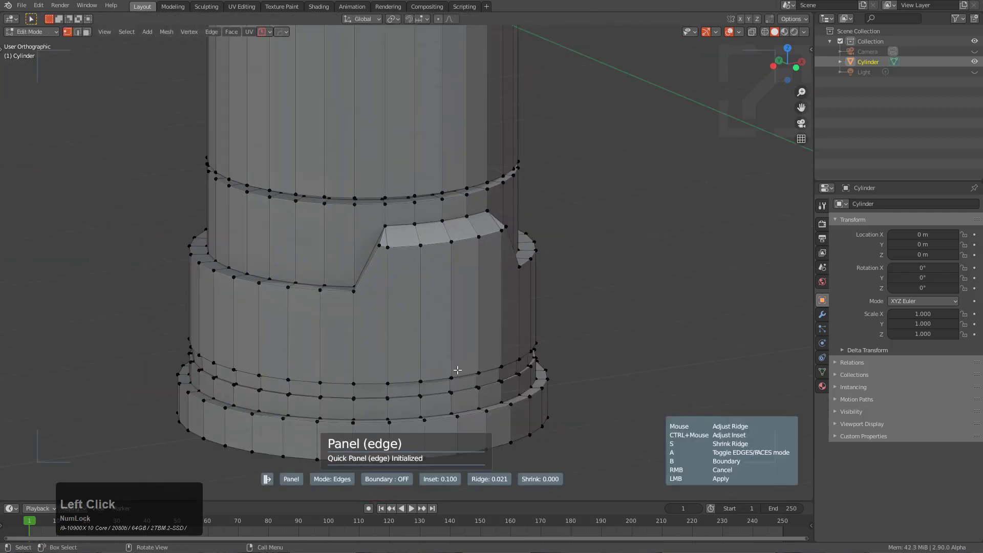
key("ctrl")
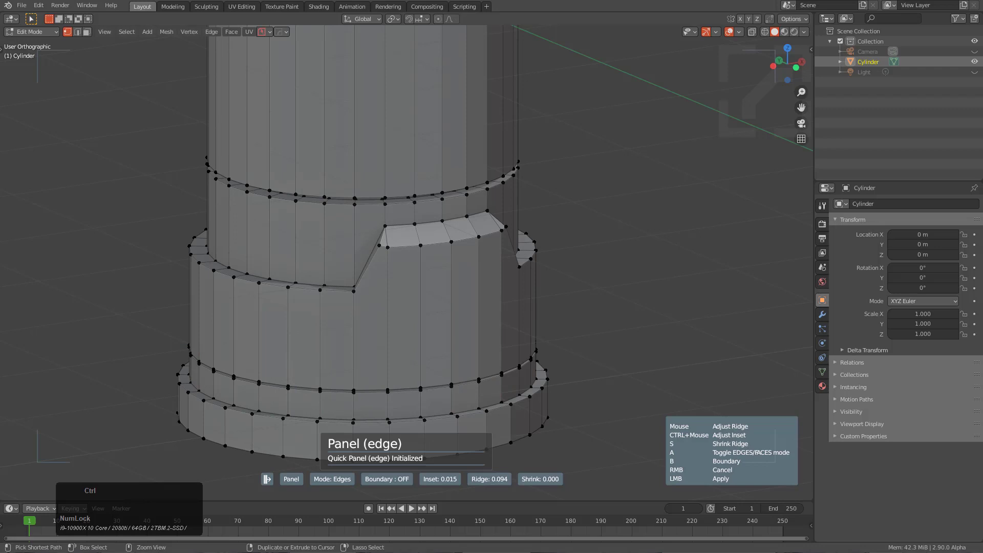
left_click(79, 282)
Select the upper rim loop of the lower groove in front view and move it up along Z by about 0.08 m.
middle_click_drag(276, 338, 384, 376)
scroll(385, 376, "up", 5)
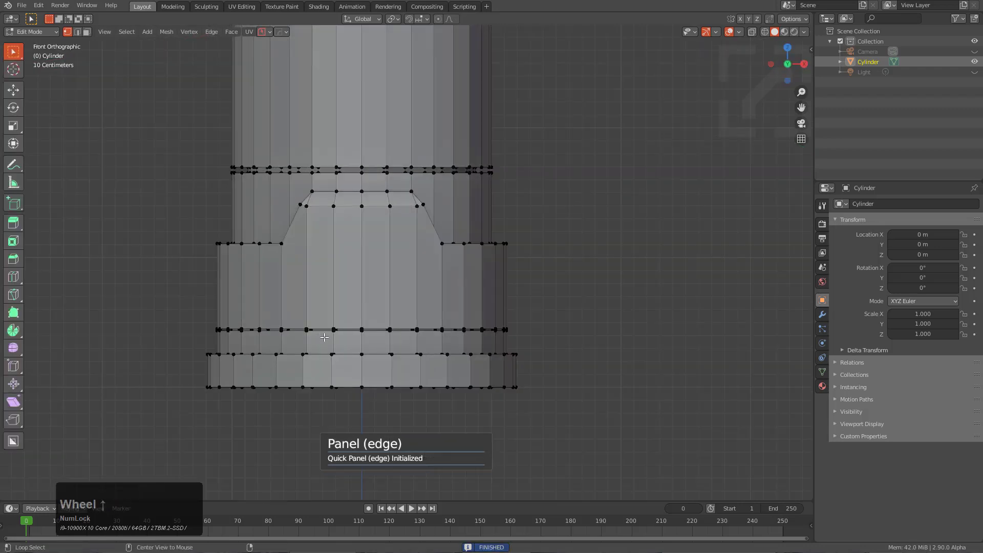
left_click(399, 394, "alt")
key("g")
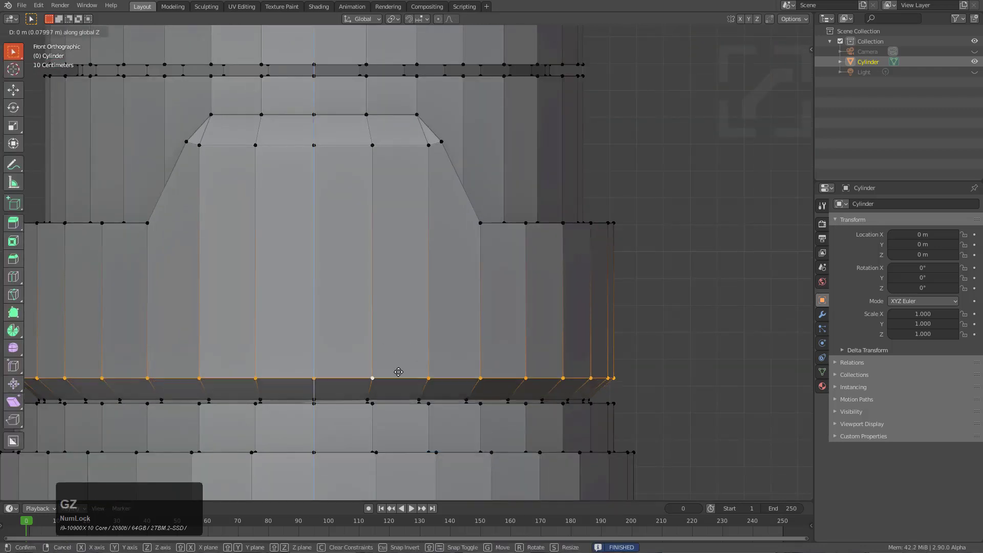
left_click(399, 369)
Select the upper rim loop of the higher groove and move it up along Z to form a sloped edge.
scroll(414, 345, "up", 2)
scroll(415, 345, "up", 2)
left_click(423, 211, "alt")
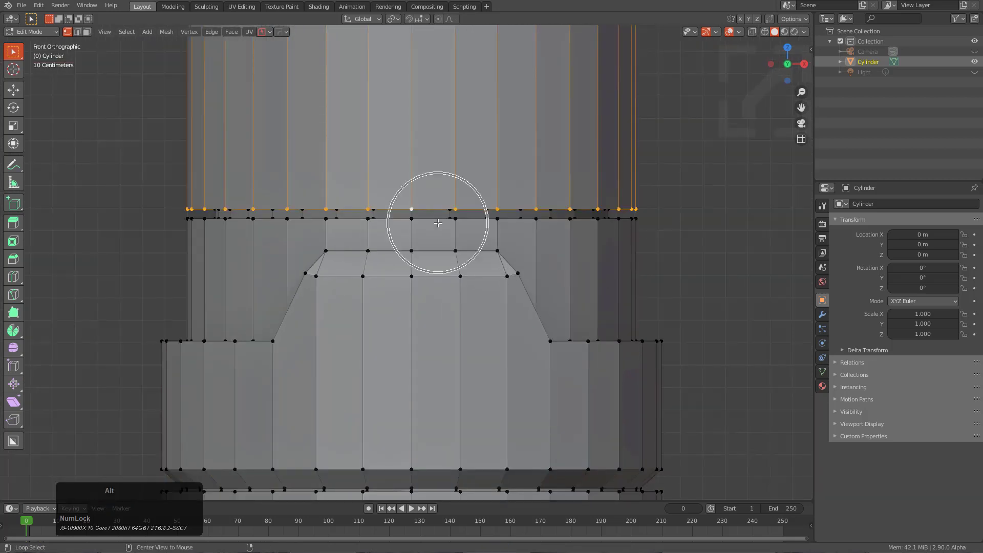
key("g")
left_click(442, 202)
Add another edge loop around the cylinder a short distance above the sloped groove edge.
scroll(441, 201, "down", 5)
middle_click_drag(451, 196, 457, 268, "shift")
scroll(456, 268, "up", 2)
key("ctrl+r")
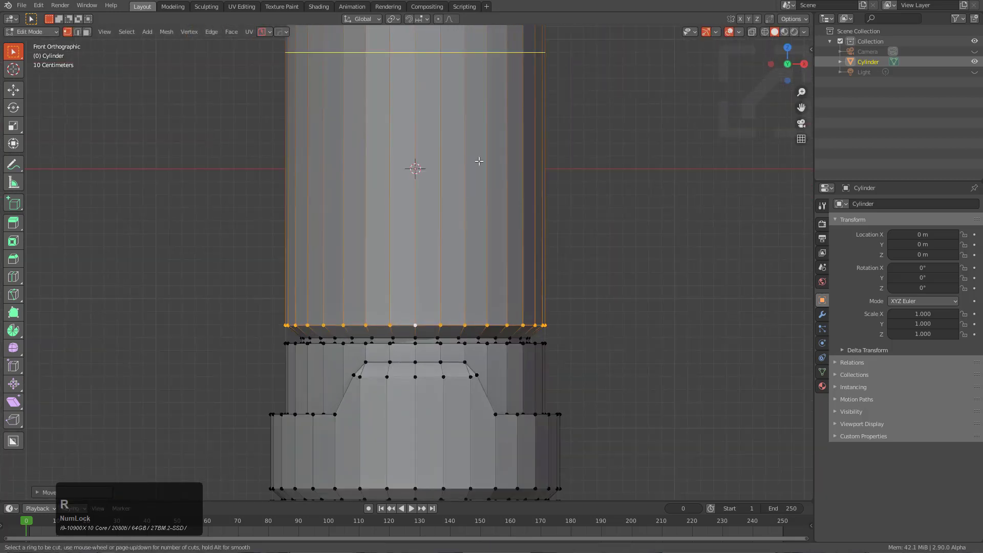
left_click(480, 163)
left_click(496, 363)
Bevel the new loop into a wide band of faces and move the band down along Z toward the groove.
scroll(496, 364, "up", 3)
key("ctrl+b")
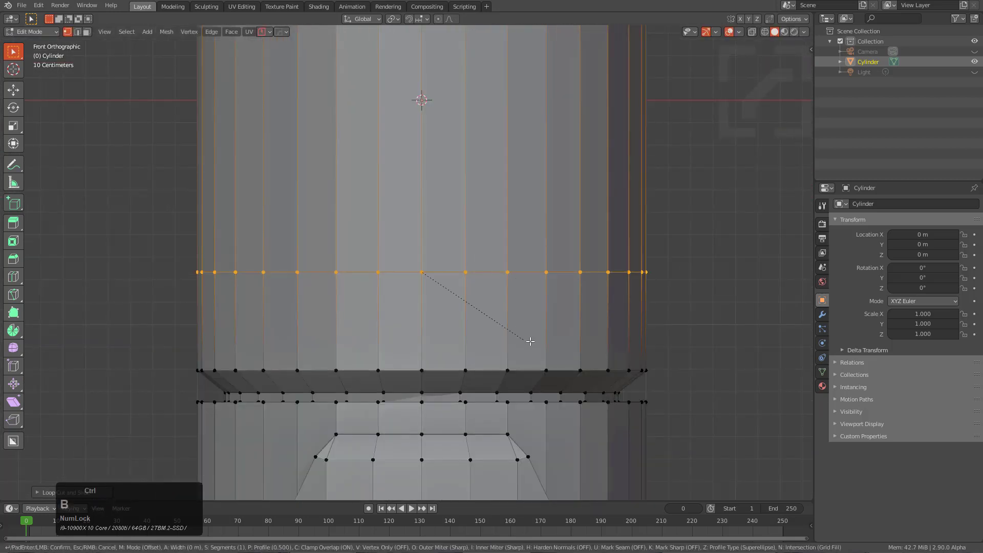
left_click(554, 356)
scroll(479, 274, "down", 3)
key("g")
left_click(481, 288)
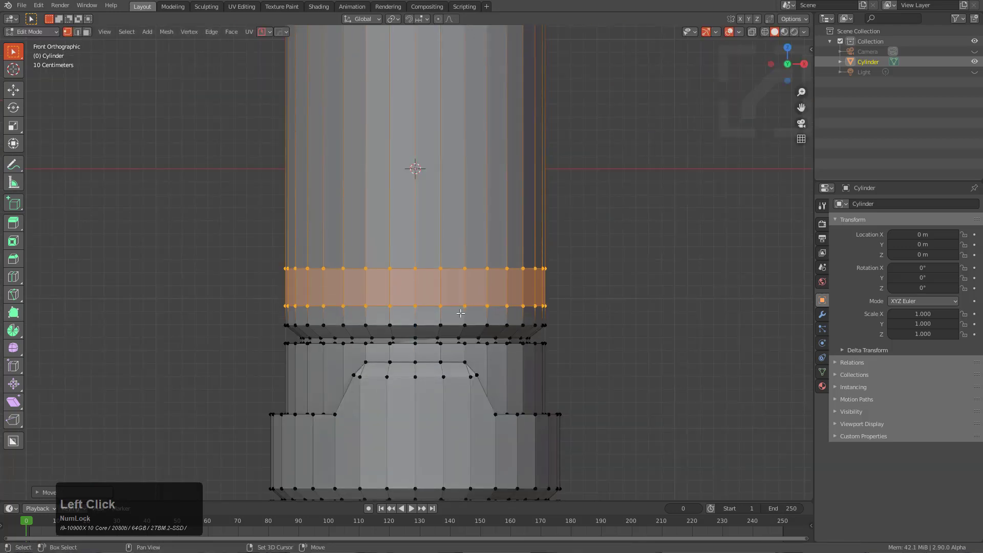
Select a run of five neighbouring faces on the band above the groove and inset them slightly as one region.
scroll(481, 288, "down", 2)
middle_click_drag(481, 287, 419, 304)
scroll(418, 304, "up", 3)
scroll(432, 240, "up", 3)
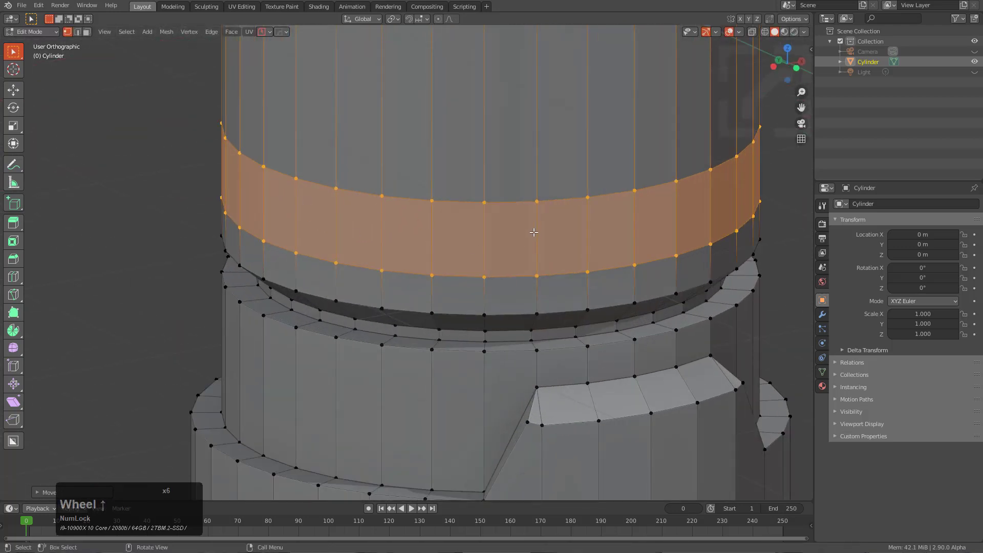
scroll(485, 236, "down", 2)
key("3")
left_click(484, 242)
scroll(378, 244, "up", 2)
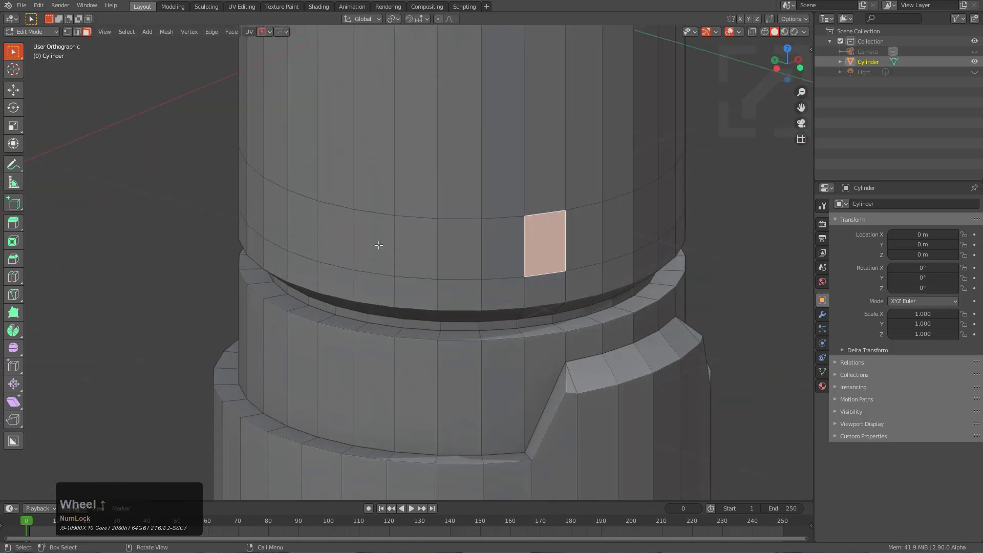
left_click(372, 241, "ctrl")
scroll(606, 313, "up", 1)
key("i")
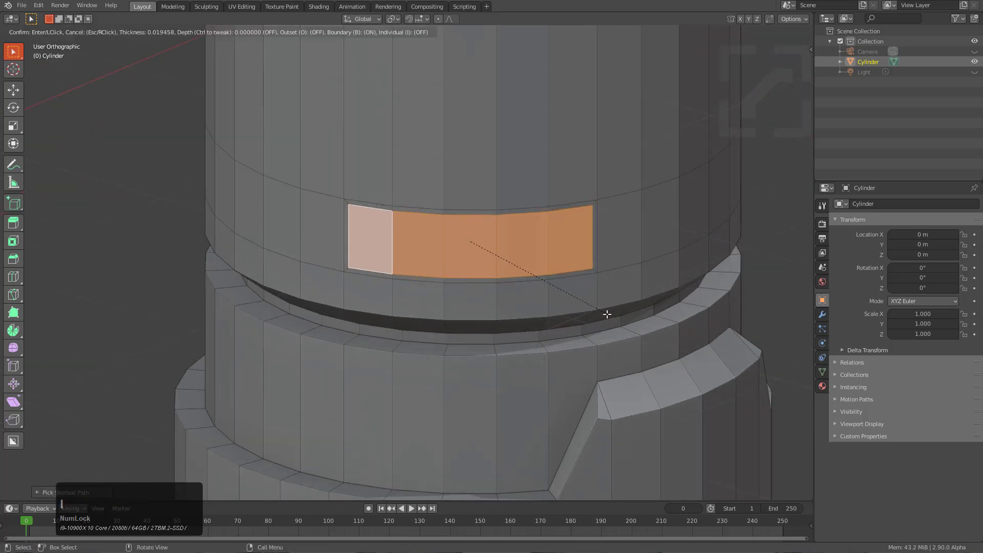
middle_click(605, 314)
scroll(582, 256, "up", 2)
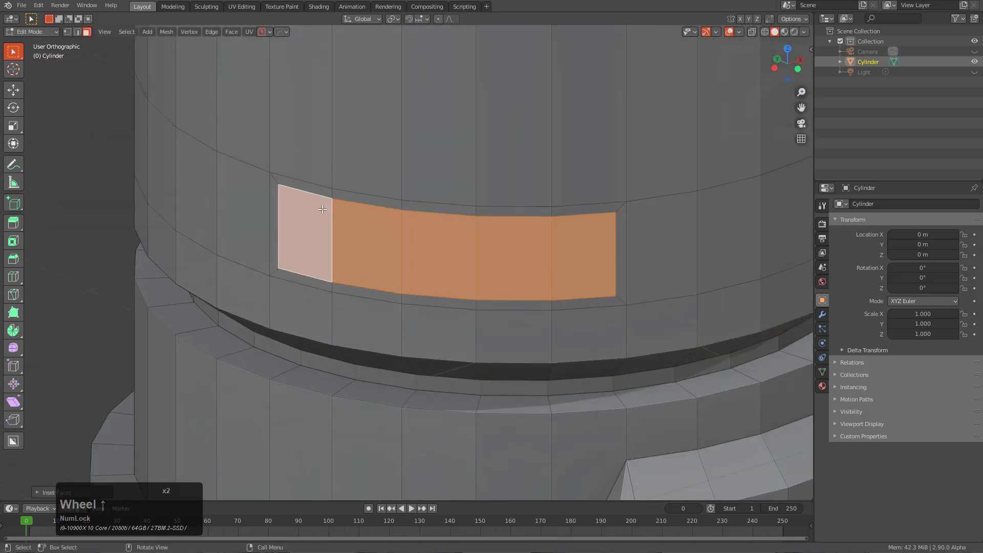
Turn the inset faces into a diamond grate with the EM_Macro Grate operation, using one division.
key("q")
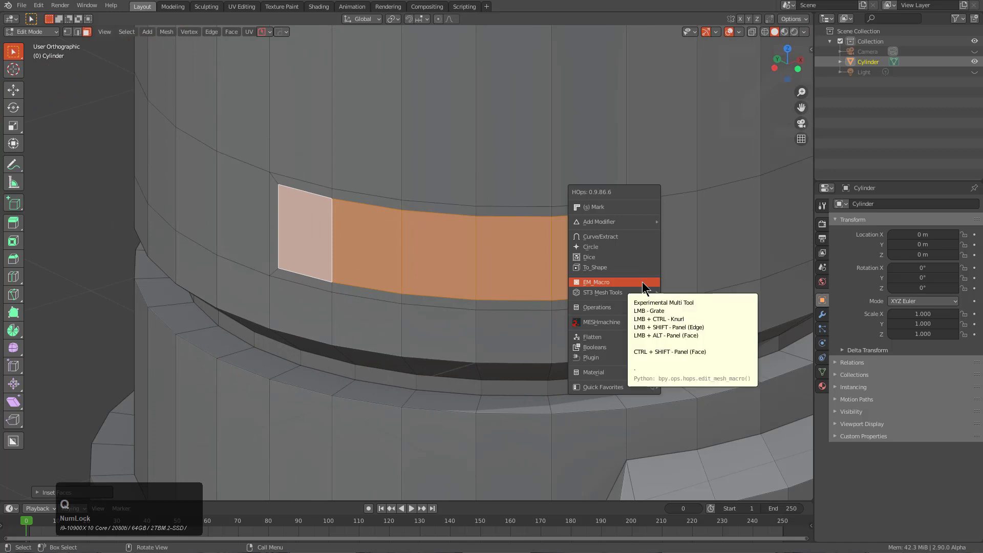
left_click(642, 282)
scroll(642, 282, "up", 1)
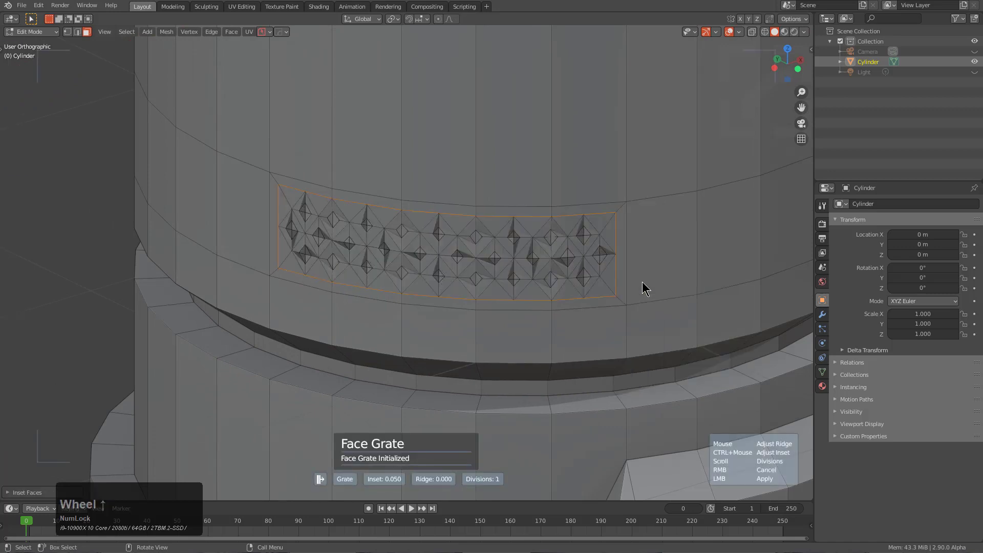
key("ctrl")
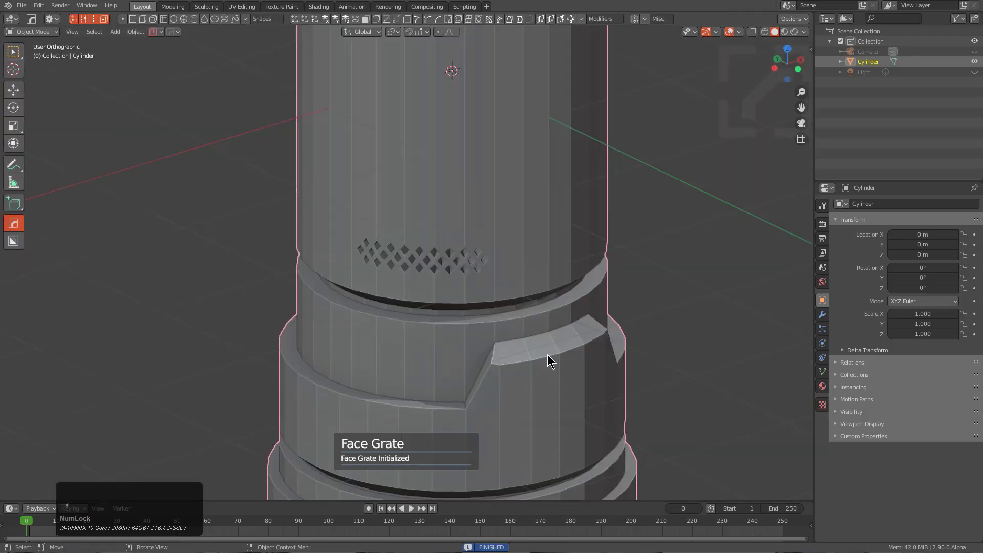
Sharpen the whole cylinder with HOps at 30° sharpness and 60° auto smooth.
middle_click_drag(548, 354, 479, 348, "alt")
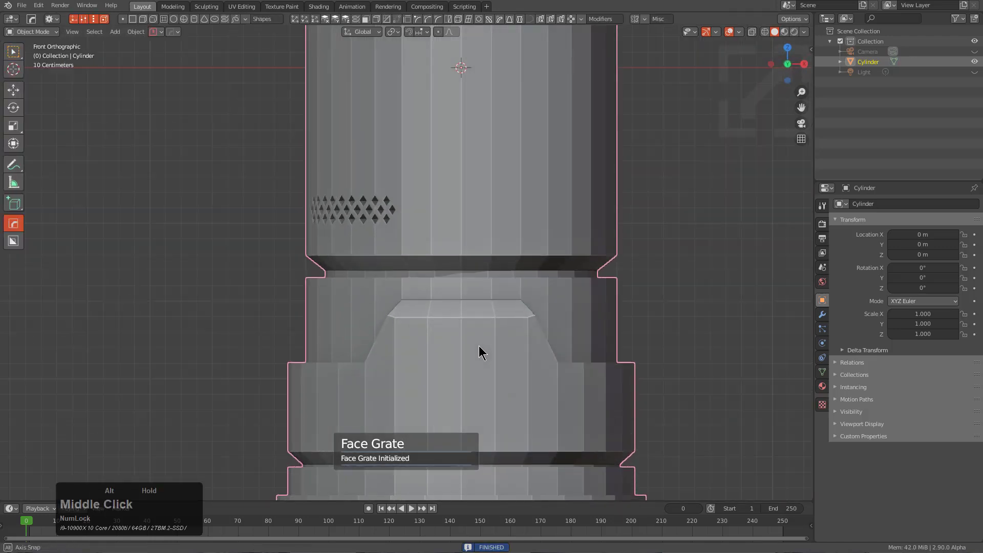
scroll(477, 346, "down", 4)
key("q")
left_click(502, 272)
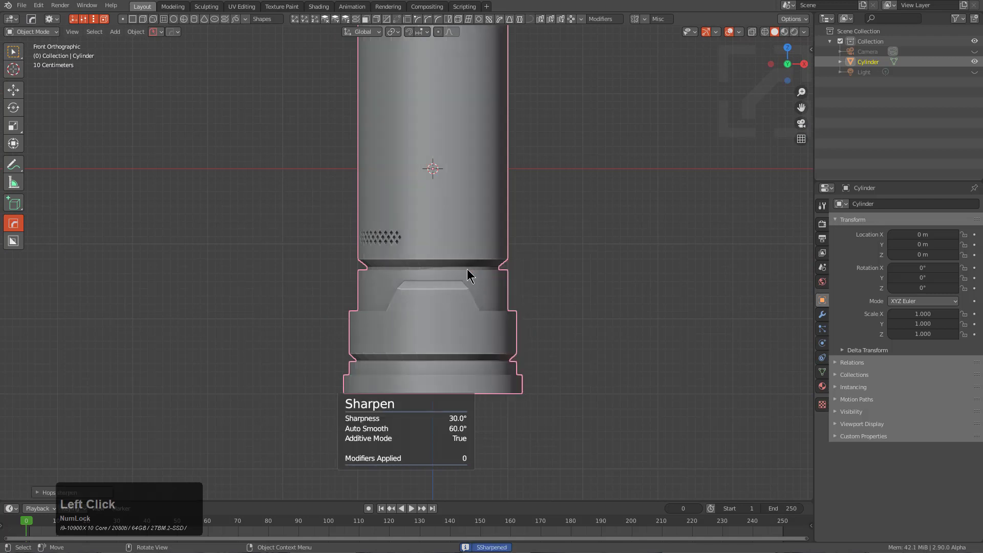
scroll(404, 253, "up", 2)
middle_click_drag(404, 254, 432, 269)
scroll(388, 268, "down", 3)
scroll(409, 284, "up", 2)
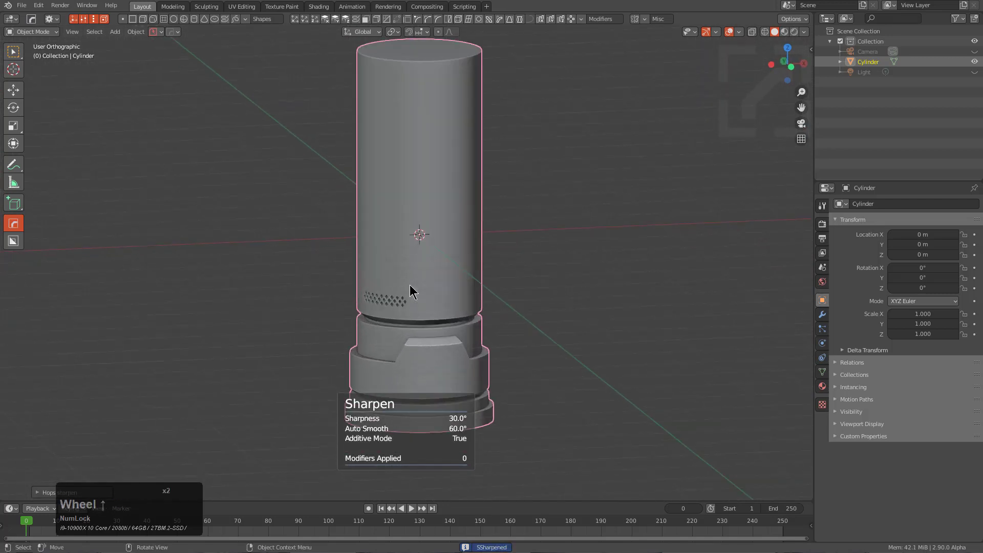
Mirror the cylinder's grate detail across the X and Y axes in Modifier&Apply mode.
key("alt+x")
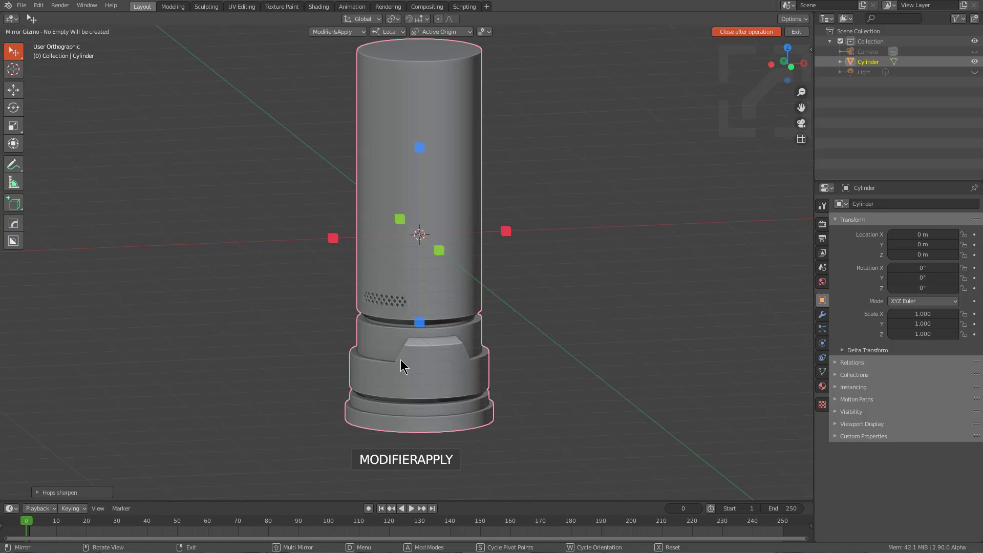
key("shift+x")
left_click(333, 236)
middle_click_drag(333, 237, 417, 310)
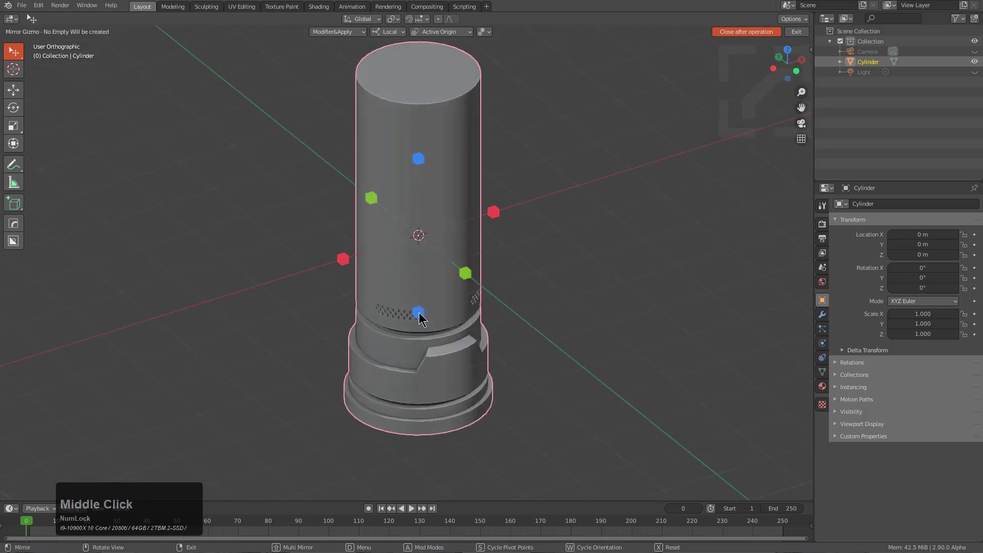
left_click(466, 272)
middle_click_drag(428, 352, 285, 343)
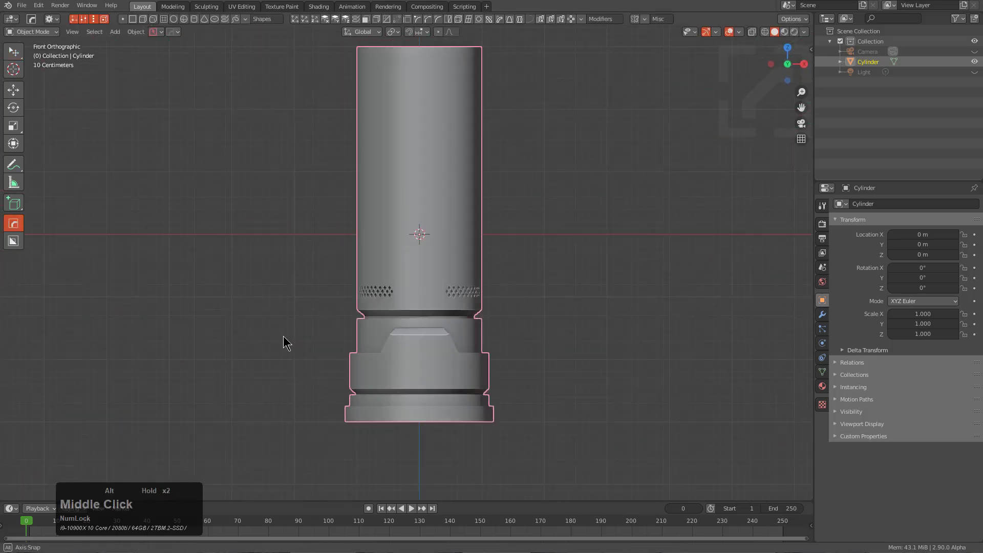
Turn off closing after operation for the mirror gizmo and mirror the detailed lower half upward across Z.
scroll(422, 281, "up", 2)
scroll(422, 281, "down", 1)
key("x")
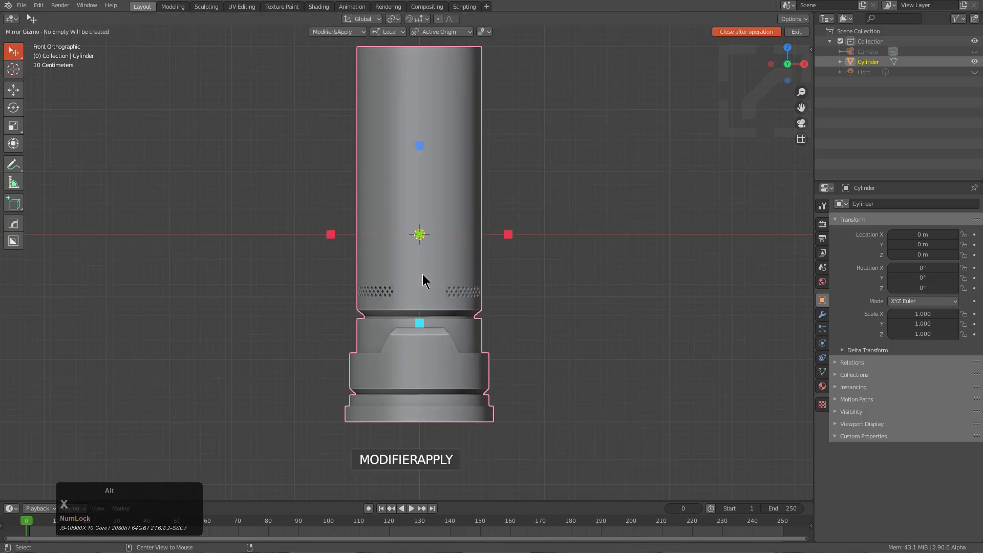
left_click(748, 34)
left_click(424, 317)
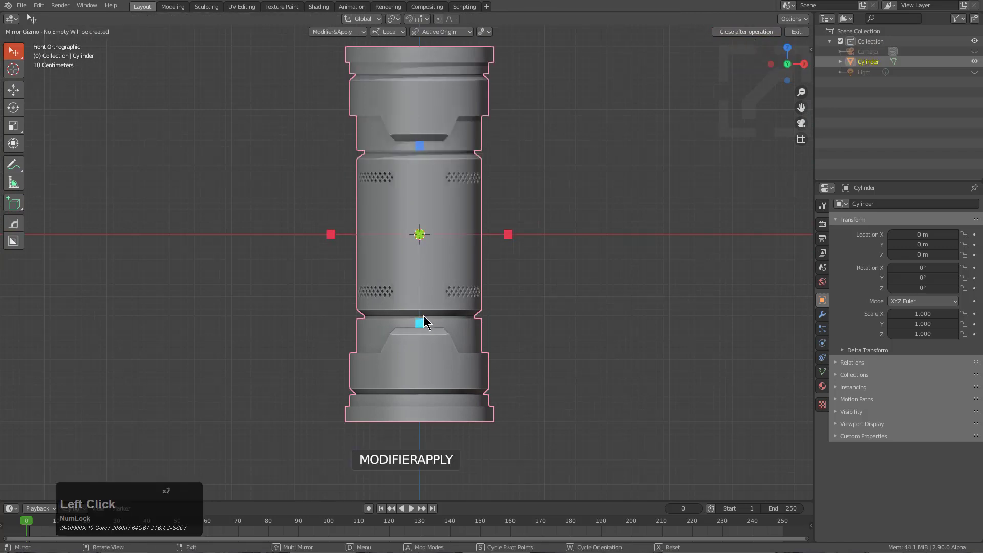
right_click(476, 299)
mouse_move(449, 299)
middle_mouse_down()
mouse_move(518, 328)
mouse_move(451, 314)
middle_mouse_up()
middle_click(453, 310)
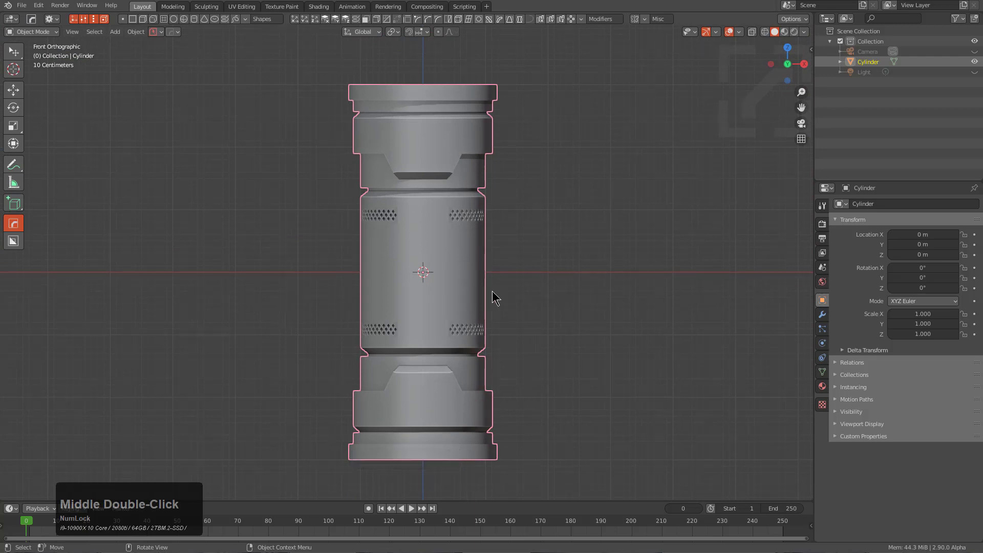
Add a new blank material to the whole cylinder.
key("m")
left_click(506, 316)
middle_click_drag(504, 321, 449, 286)
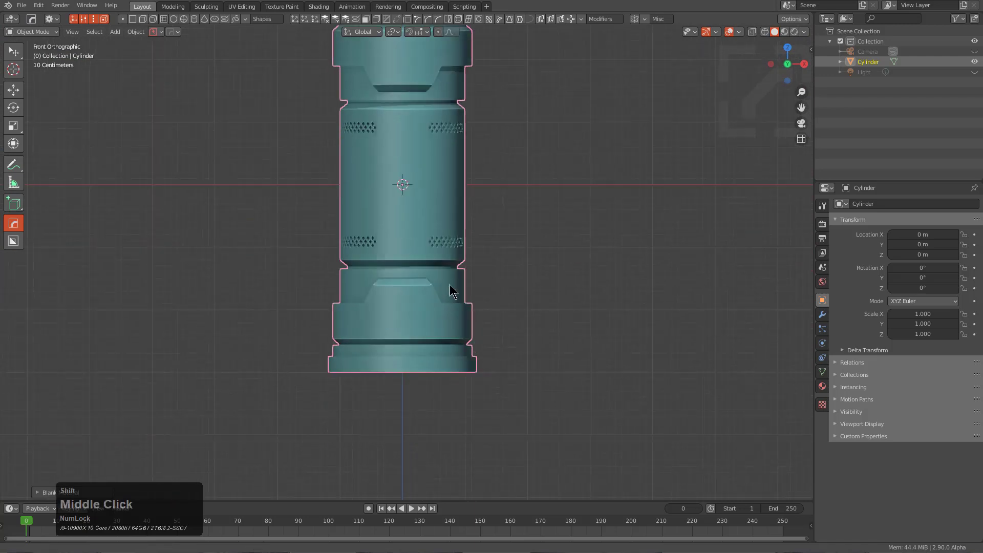
scroll(485, 333, "up", 5)
Sharpen the cylinder again at 30°, enter Edit Mode and review the Sharp Options in HOps Helper.
key("q")
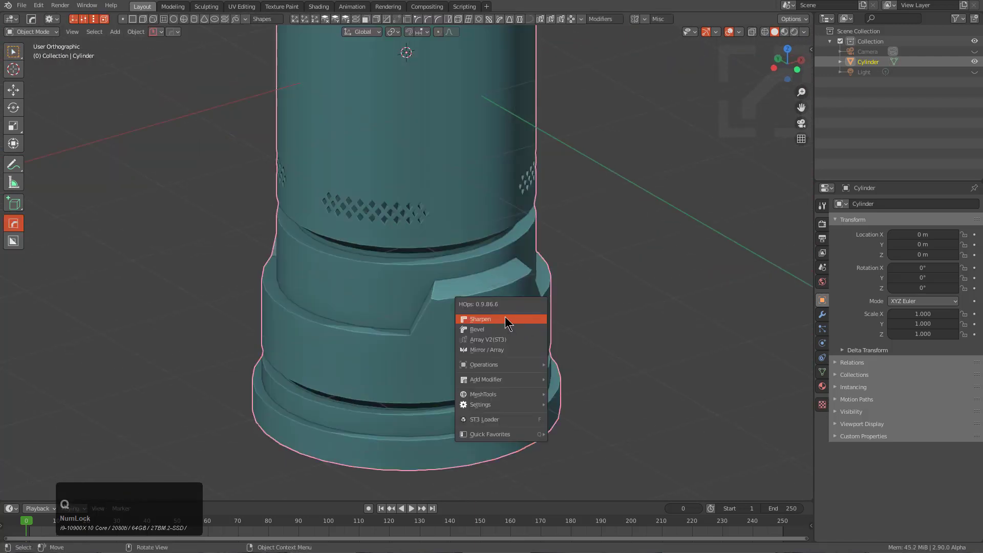
left_click(520, 368)
key("a")
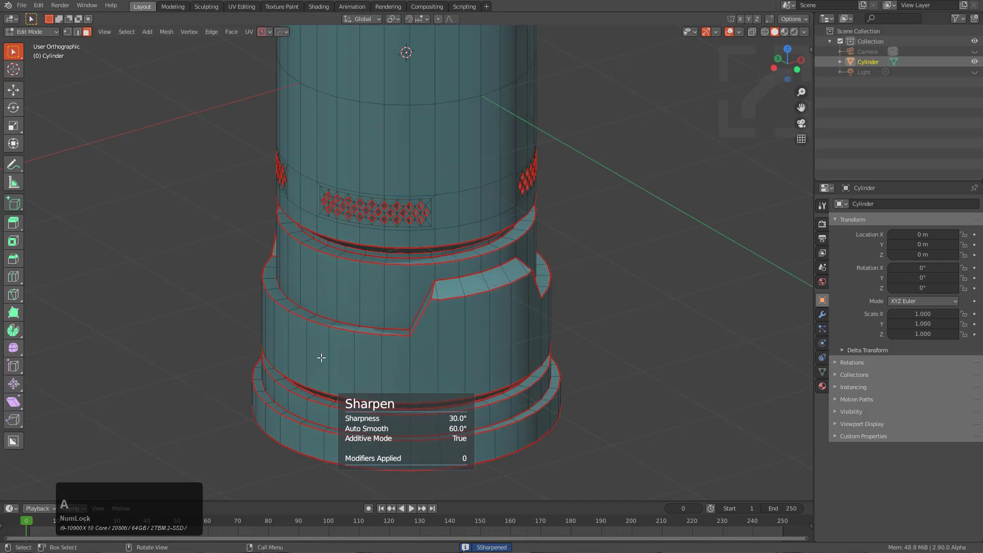
key("ctrl+grave")
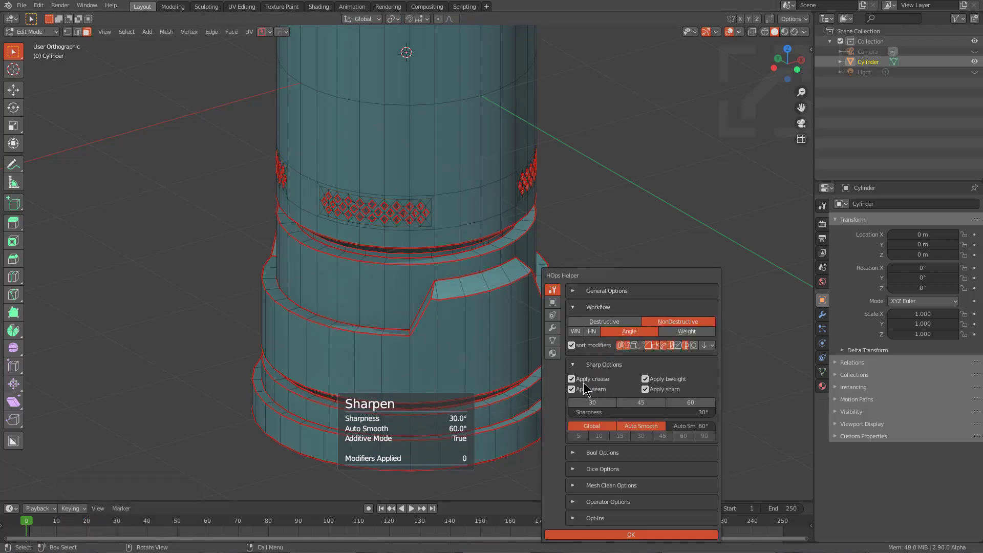
right_click(259, 317)
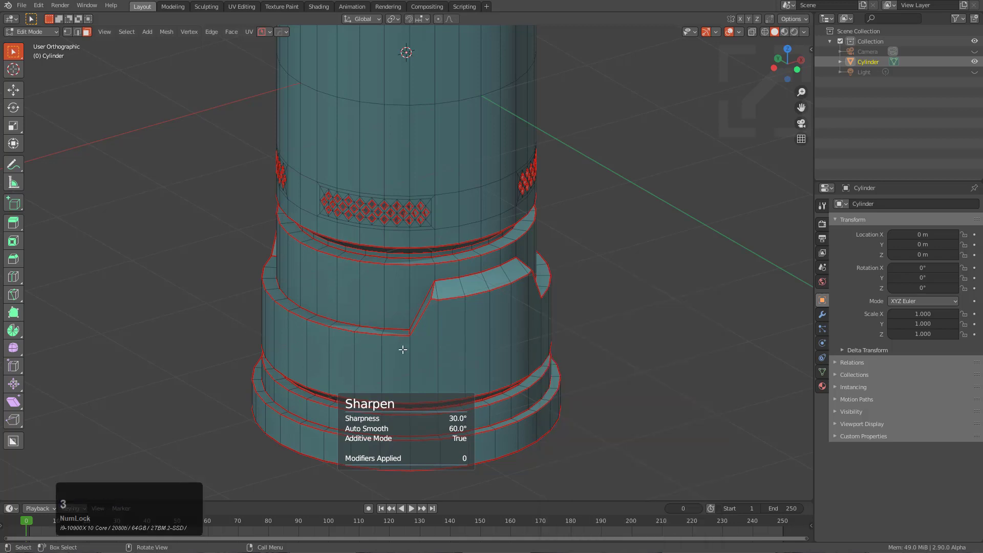
Select the linked faces of the lower stepped band and its sloped underside and add a blank material to them.
key("l")
mouse_move(428, 362)
middle_mouse_down()
mouse_move(454, 334)
mouse_move(424, 346)
middle_mouse_up()
key("l")
key("q")
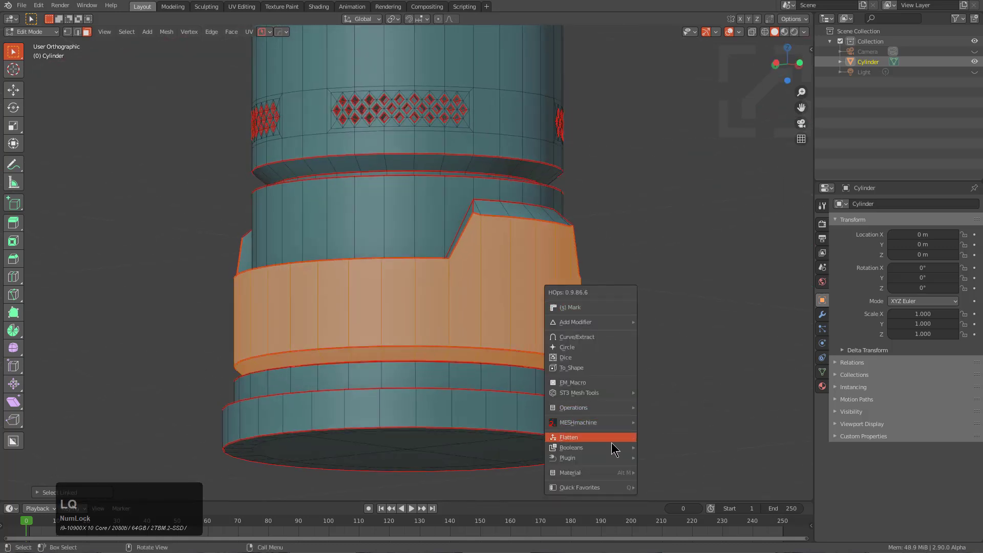
mouse_move(624, 478)
left_click(676, 489)
Select the linked ring faces and ledge between the lower groove and base flange and add a blank material to them.
middle_click_drag(564, 384, 507, 434)
key("l")
key("l")
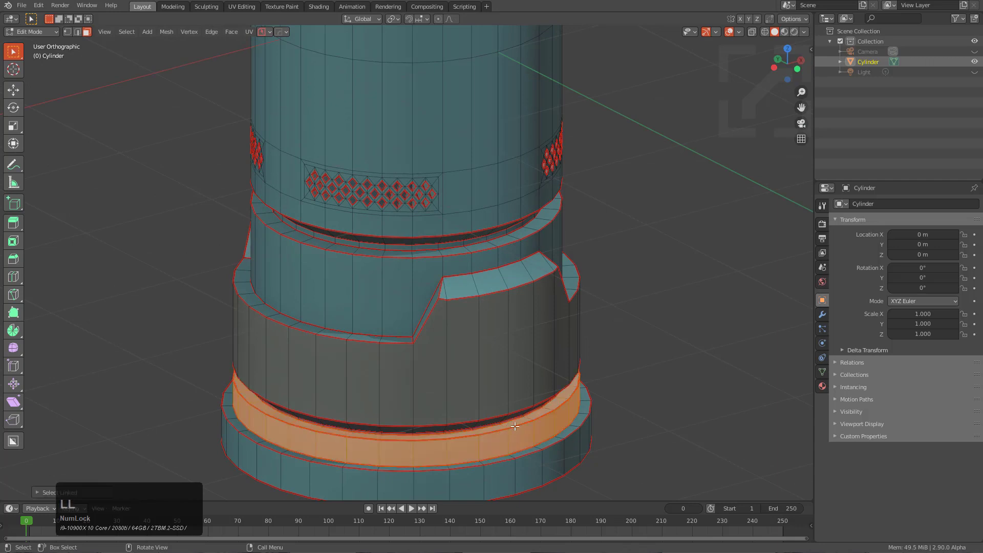
key("l")
key("q")
mouse_move(643, 375)
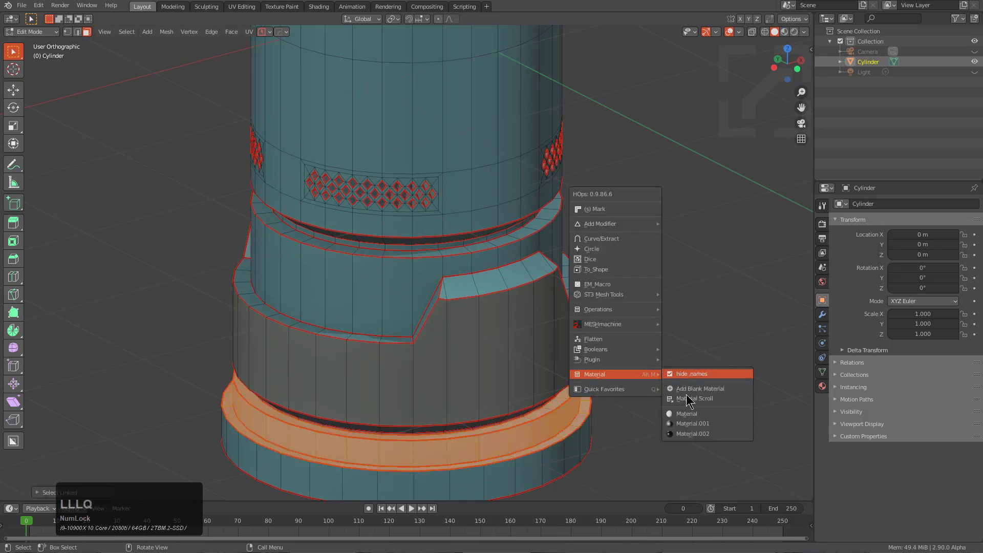
left_click(690, 391)
scroll(542, 377, "down", 3)
middle_click_drag(542, 377, 491, 333)
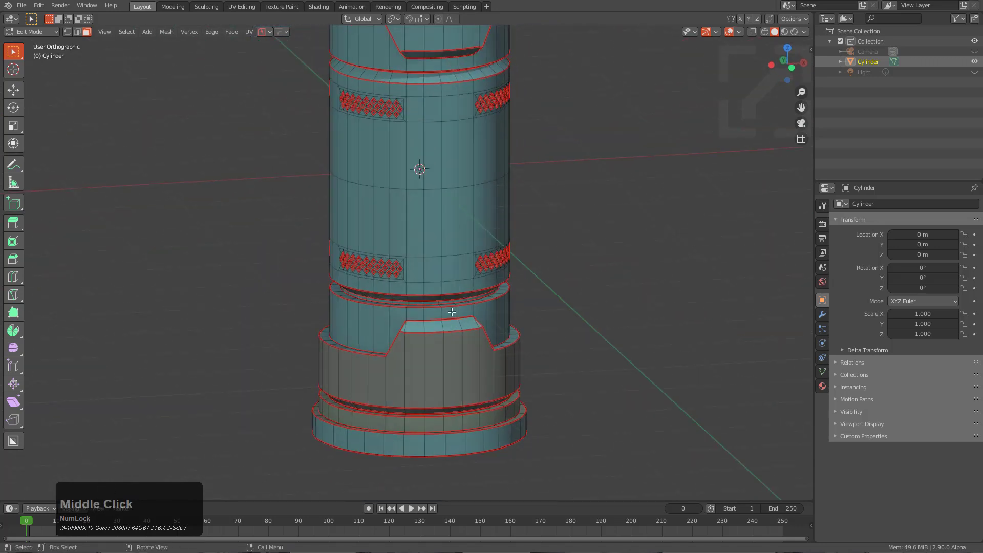
Select the linked faces of the central body and add blank materials to them until the colour contrasts with its neighbours.
scroll(458, 302, "up", 4)
key("l")
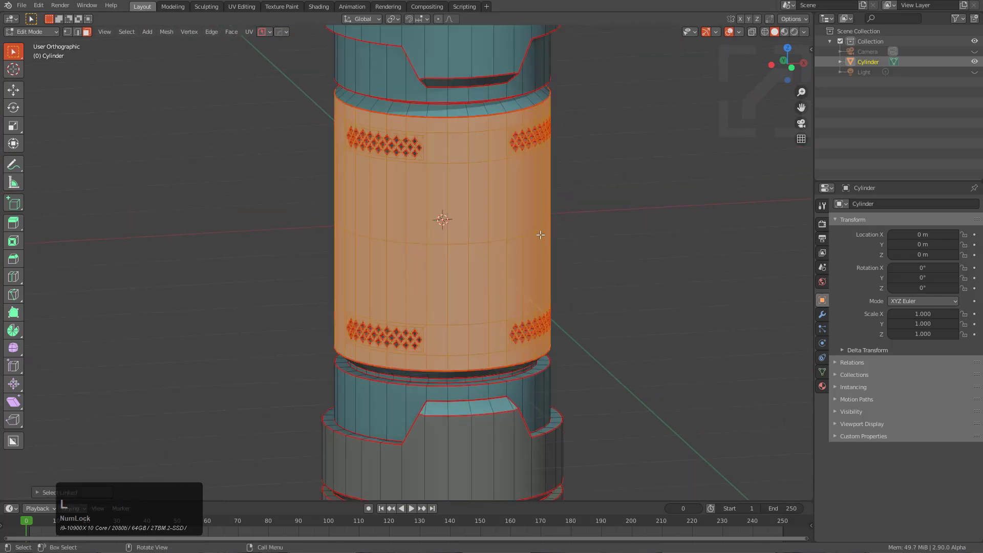
key("q")
mouse_move(543, 240)
left_click(601, 252)
scroll(589, 251, "down", 3)
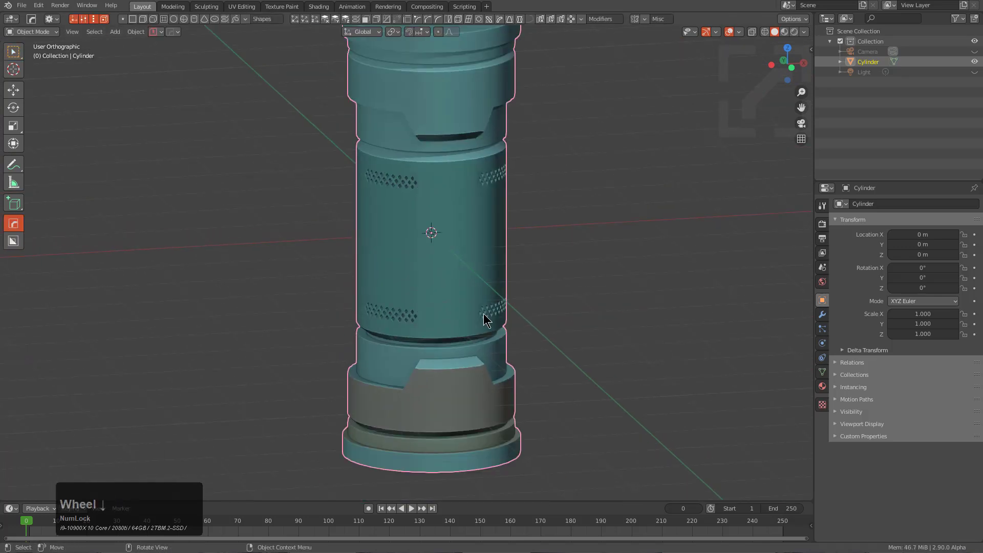
middle_click_drag(589, 250, 514, 289)
scroll(540, 239, "up", 4)
key("q")
mouse_move(541, 239)
left_click(602, 254)
key("Tab")
Select only the linked faces of the lower collar and its top ledge and add a blank material to them.
scroll(512, 297, "up", 4)
key("Tab")
key("alt+a")
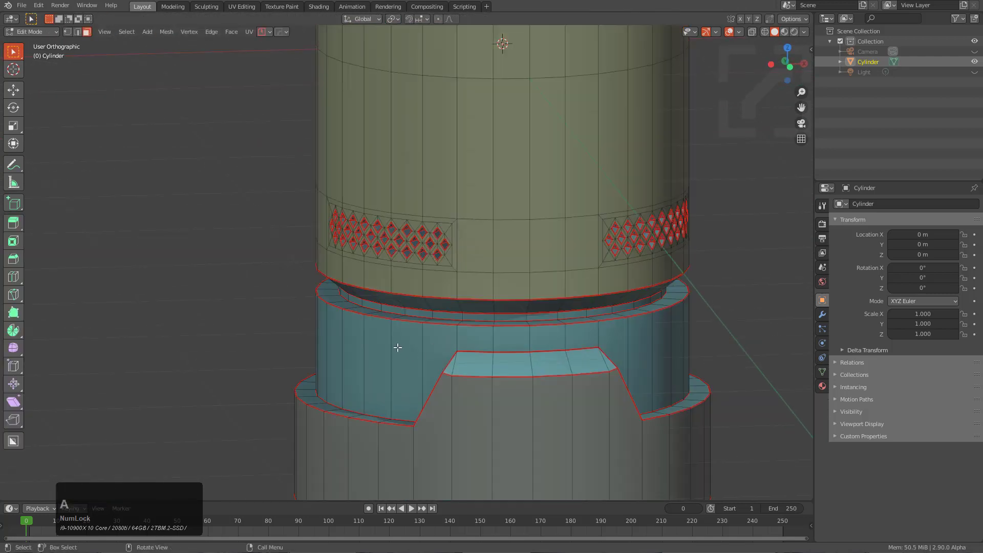
key("l")
key("l")
key("q")
mouse_move(653, 333)
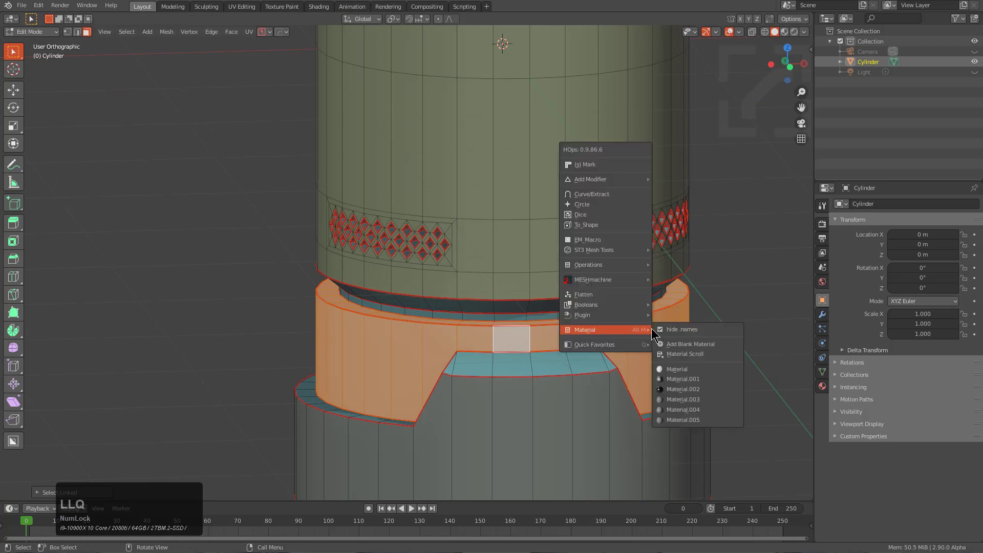
double_click(688, 344)
key("Tab")
scroll(545, 330, "down", 3)
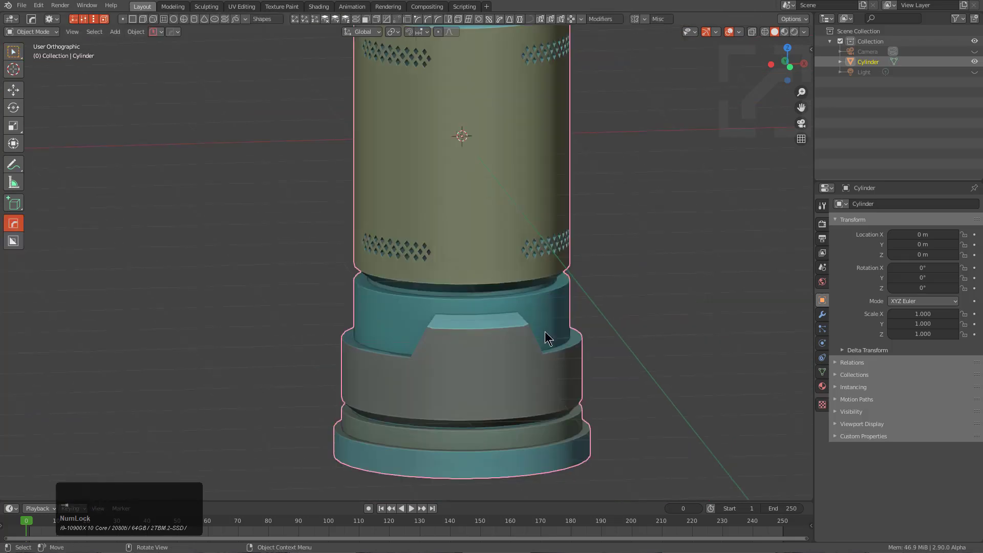
Switch the viewport to Material Preview shading and view the full cylinder from the front.
middle_click_drag(545, 331, 529, 322)
scroll(527, 318, "down", 2)
scroll(544, 270, "up", 1)
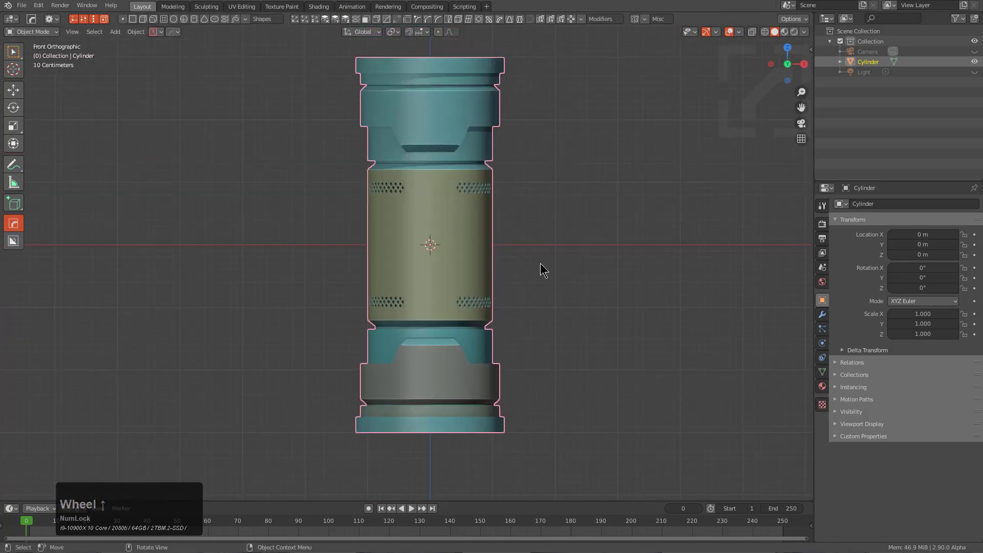
left_click(784, 32)
middle_click_drag(498, 231, 491, 237, "shift")
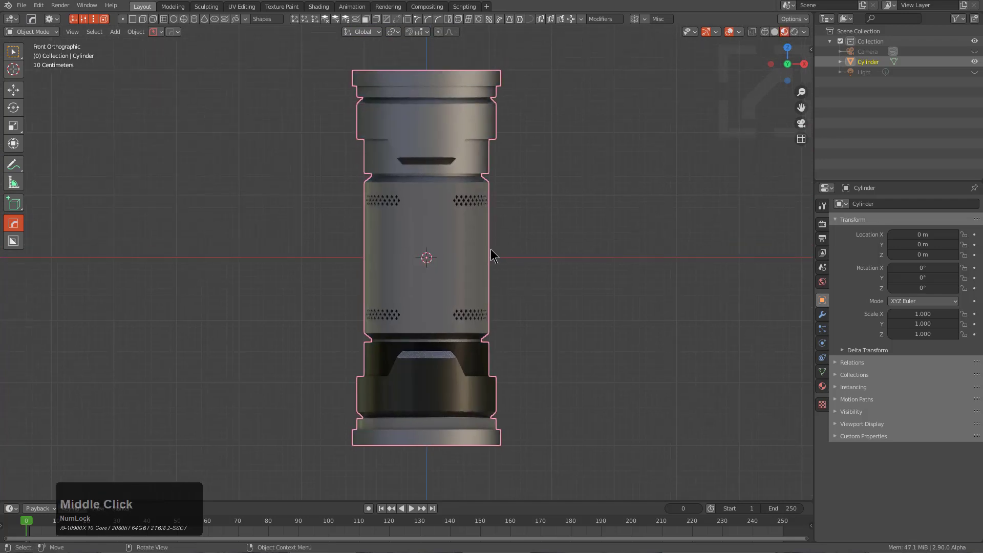
Mirror the lower half with its new materials onto the upper half across Z.
key("alt+x")
left_click(426, 346)
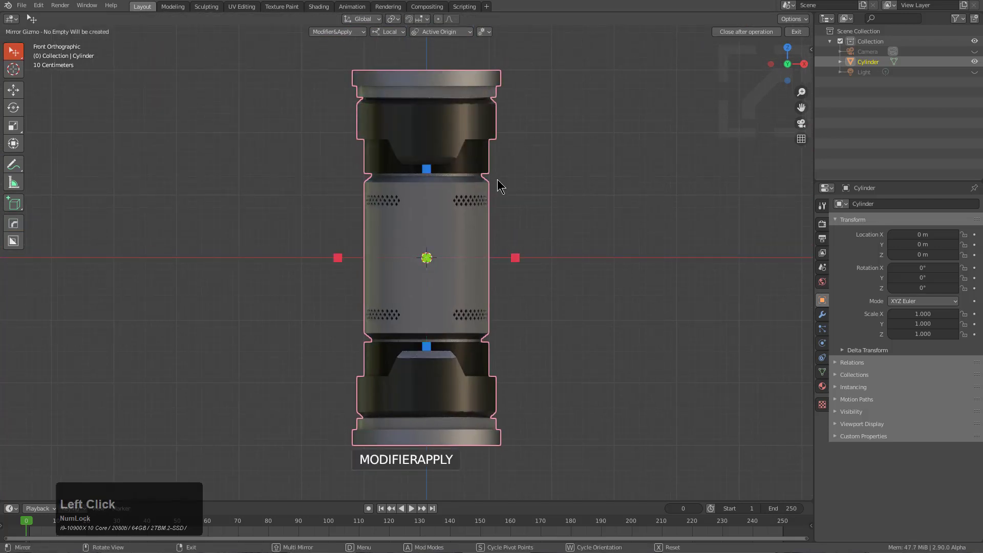
right_click(427, 220)
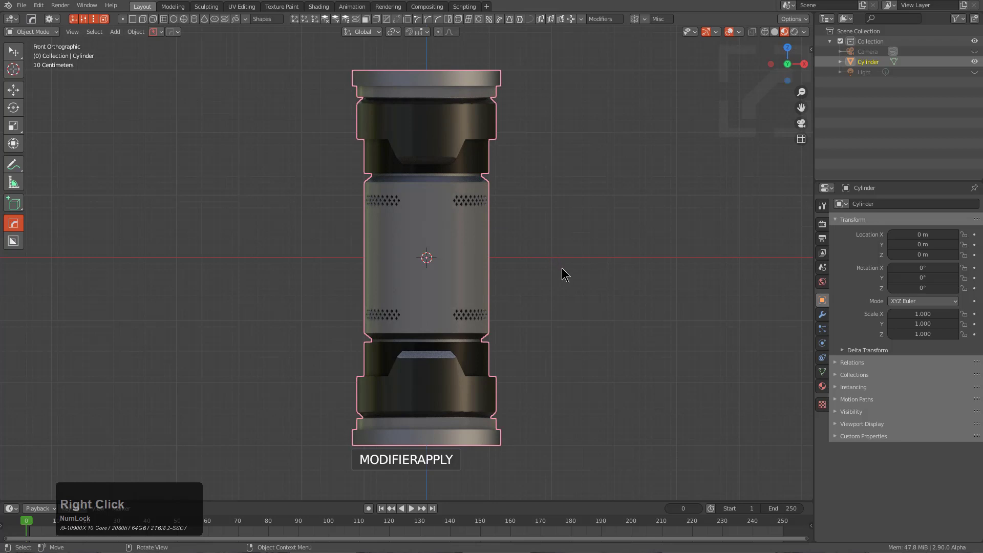
Run a destructive Material Scroll on the cylinder and pick new principled blank materials for slots 6, 5 and 4.
key("m")
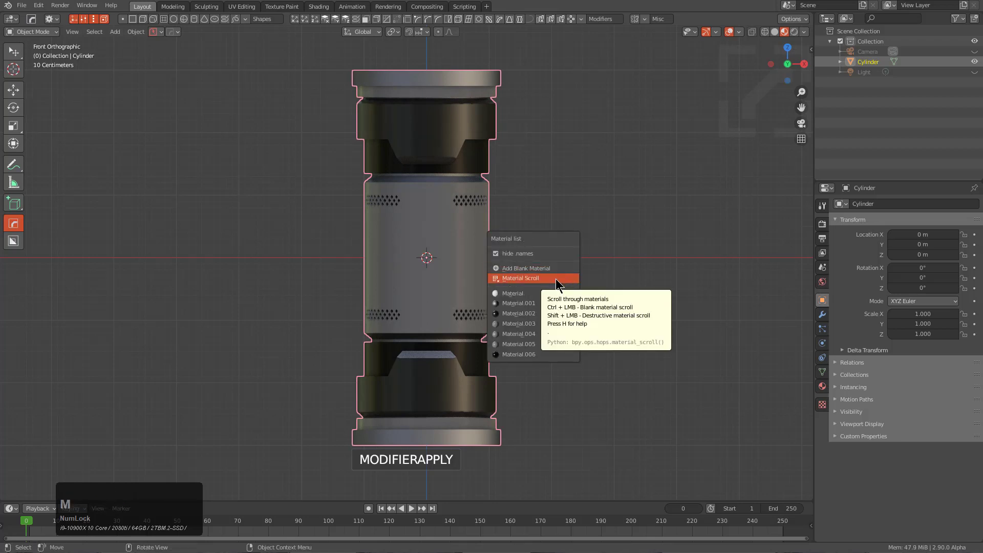
left_click(556, 280)
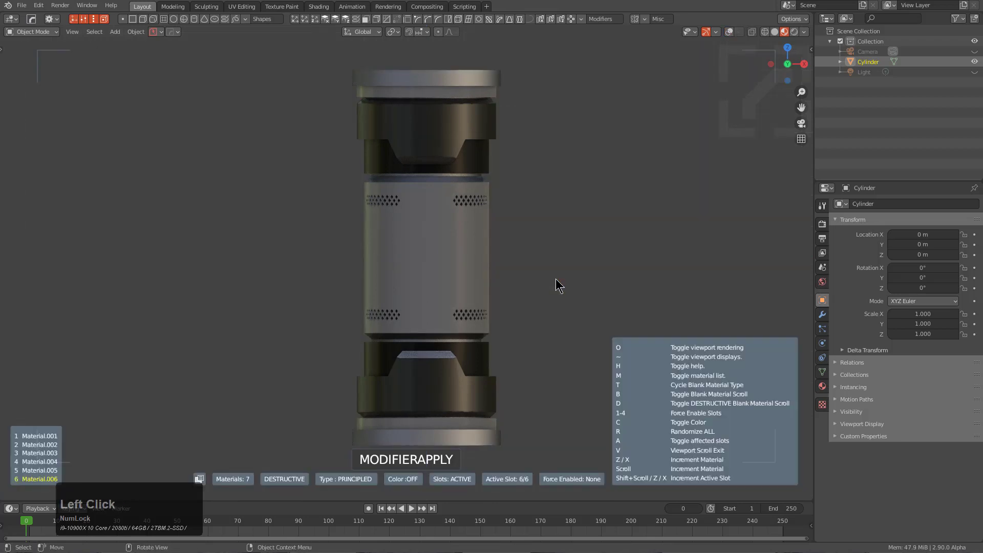
scroll(556, 280, "up", 2)
scroll(555, 280, "up", 3)
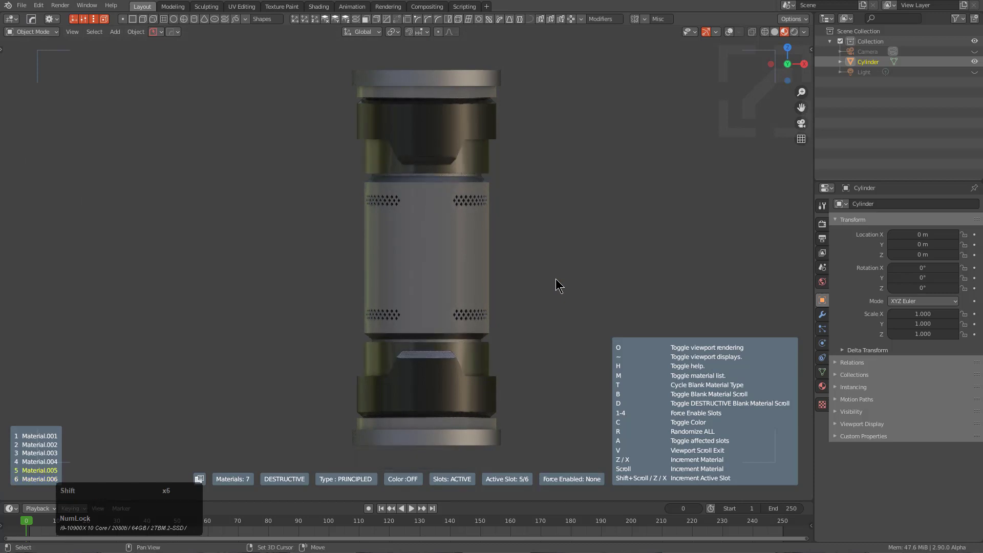
scroll(559, 285, "up", 3)
scroll(559, 285, "up", 3)
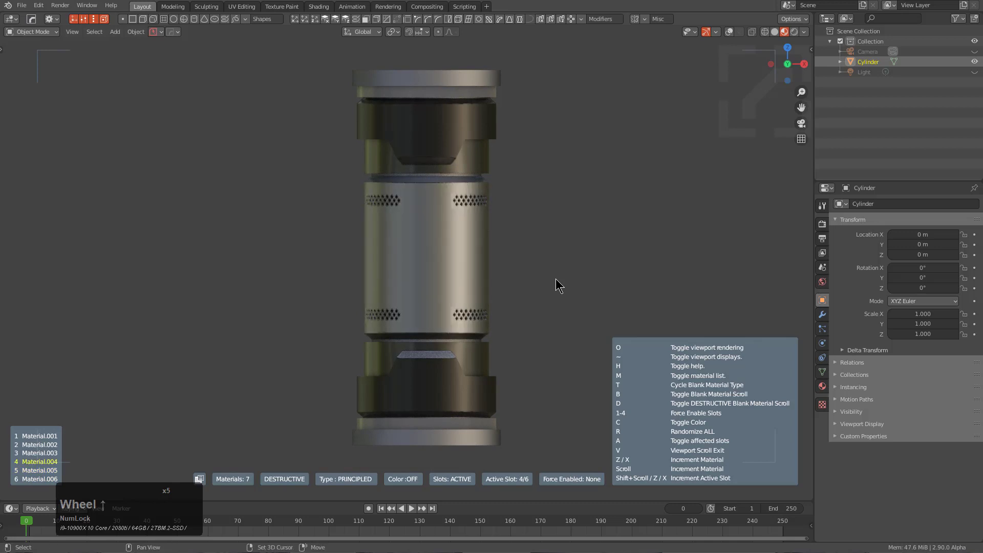
Scroll through random blank materials for slots 3, 2 and 1 to give the remaining sections new looks.
scroll(558, 285, "up", 4)
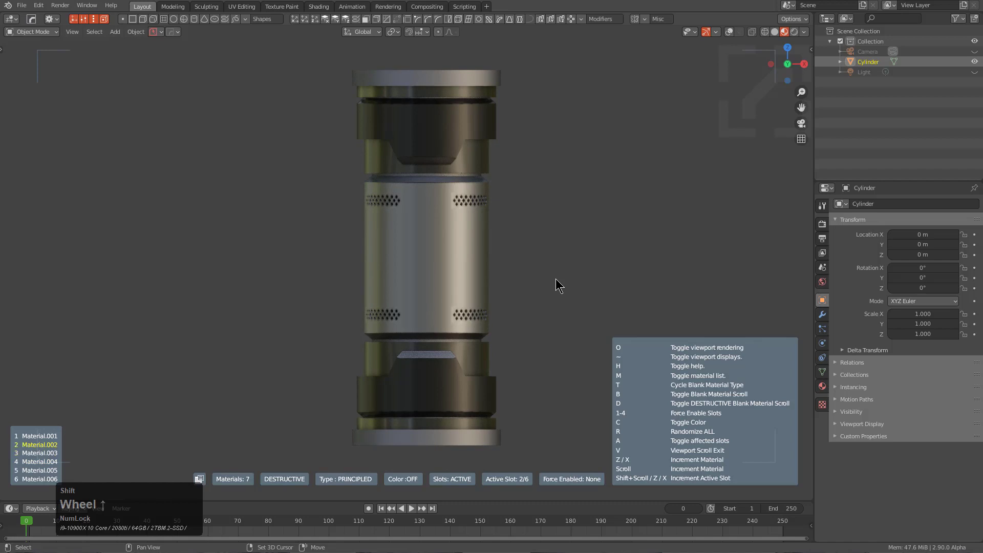
scroll(558, 285, "up", 2)
scroll(559, 285, "up", 3)
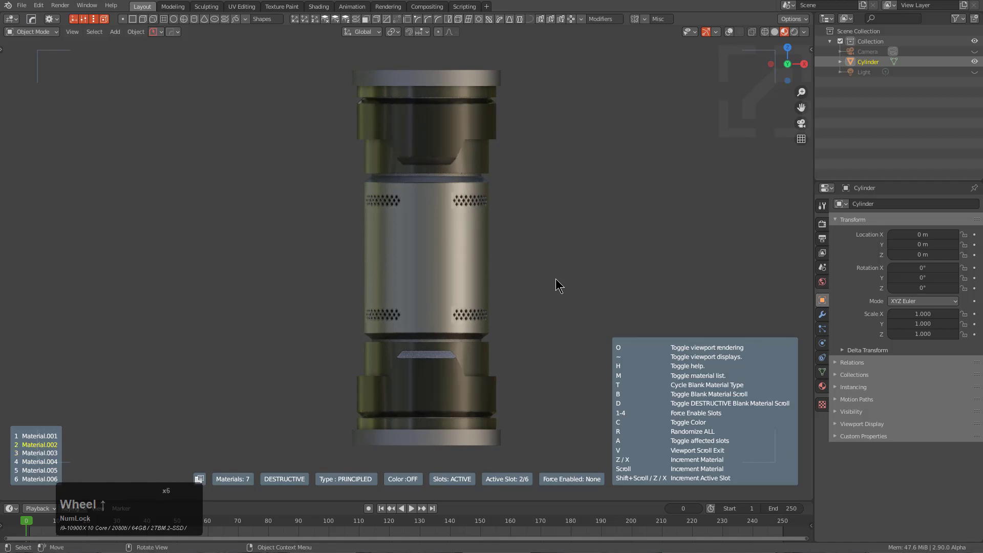
scroll(558, 285, "up", 2)
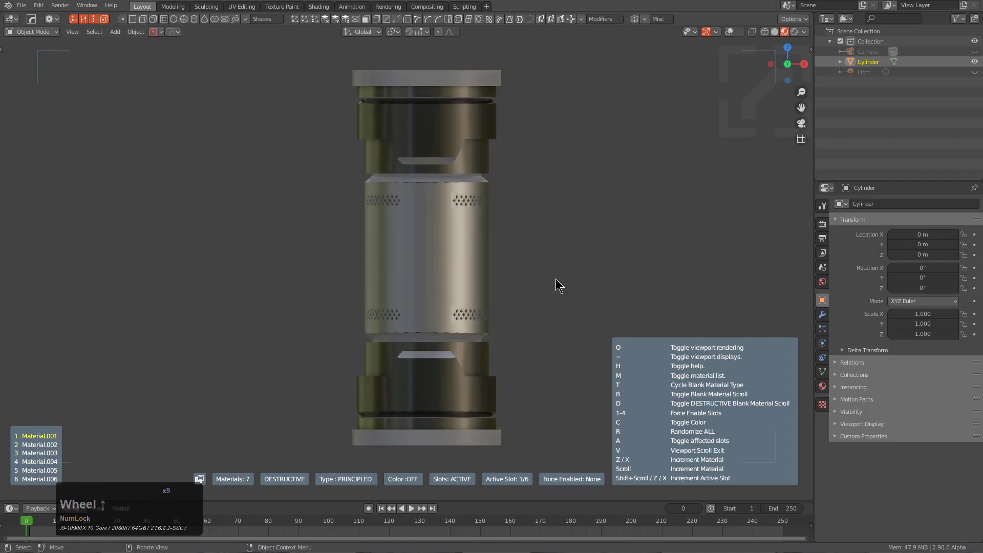
Add a new 30° angle-limited bevel about 0.027 wide to the cylinder, with 3 segments, profile 0.50 and harden normals off.
middle_click_drag(558, 286, 468, 311)
scroll(492, 272, "down", 5)
middle_click_drag(403, 382, 386, 201)
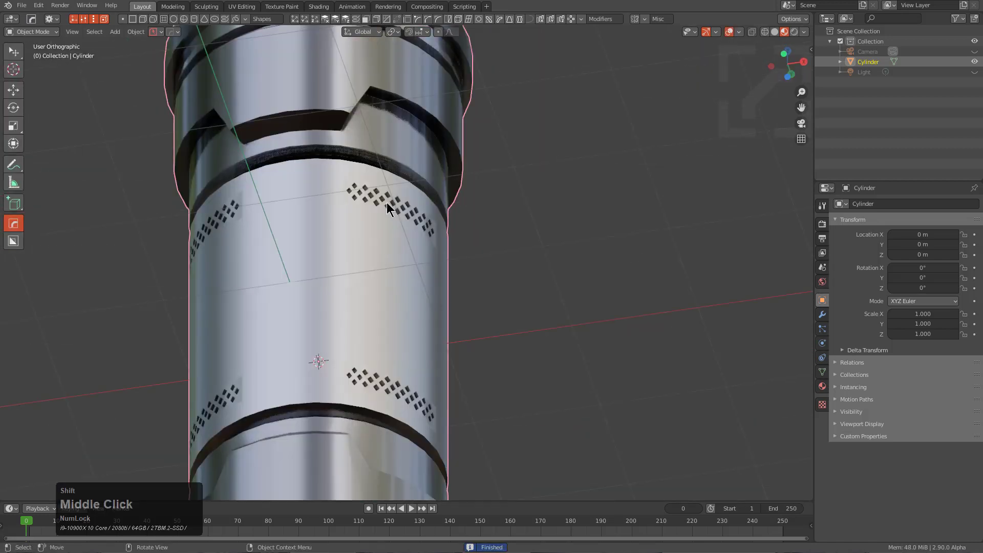
scroll(434, 337, "down", 3)
key("q")
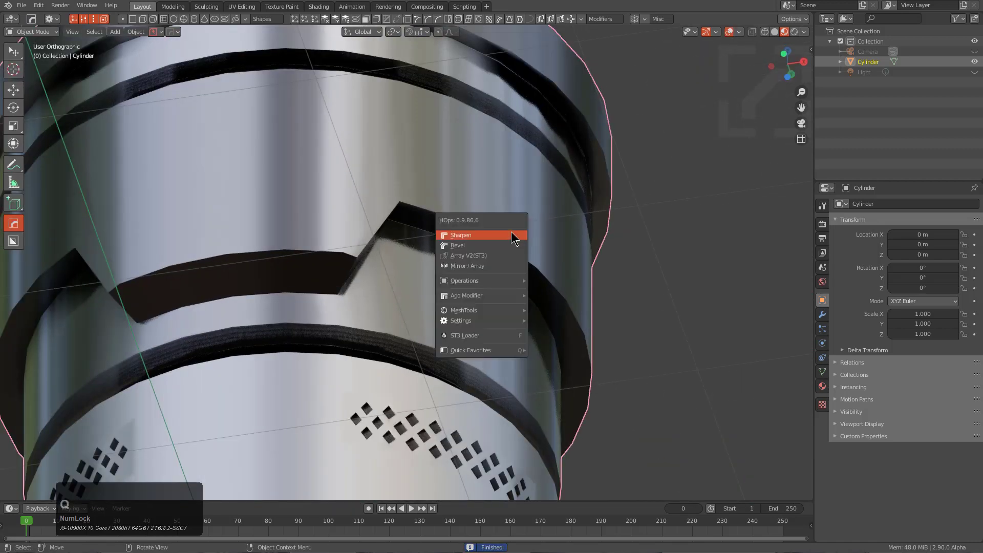
key("ctrl")
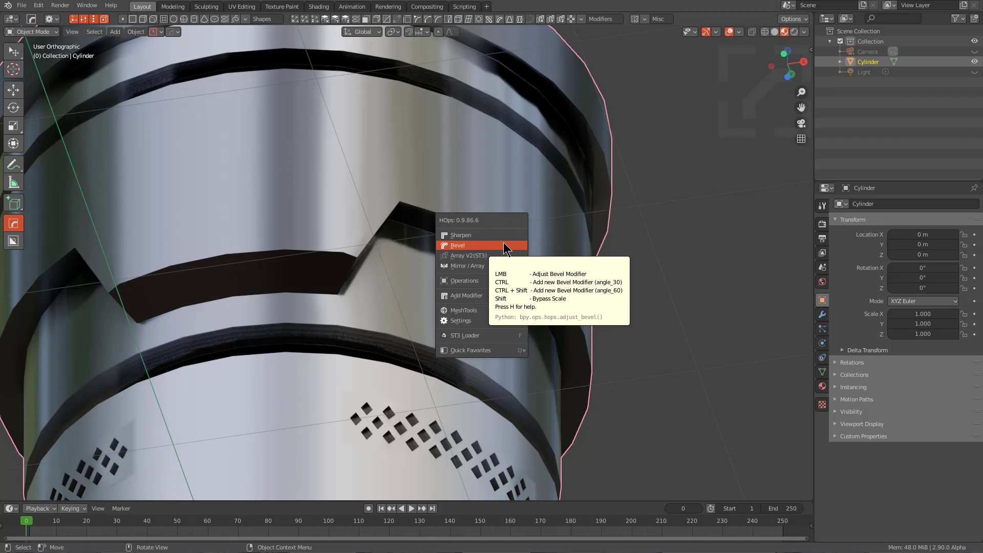
left_click(503, 245)
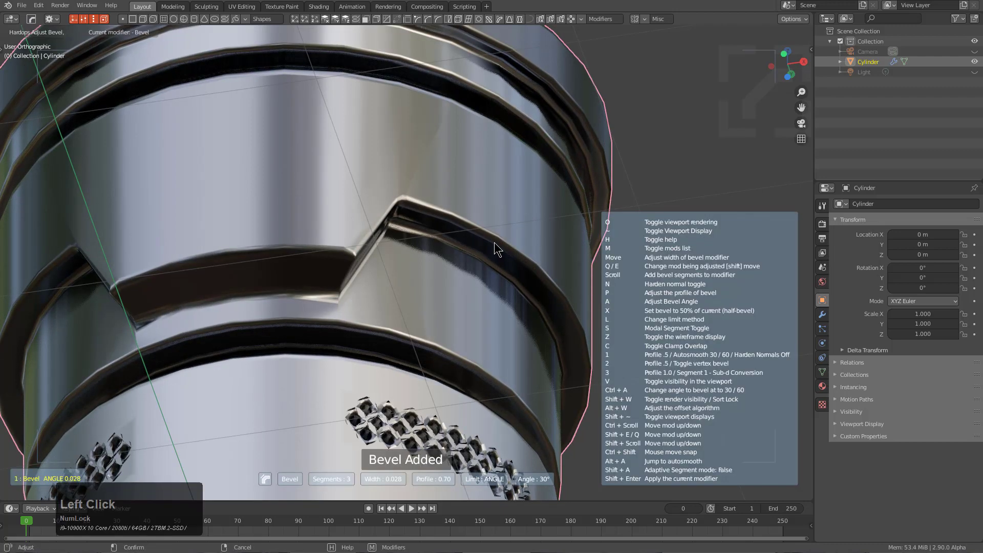
key("1")
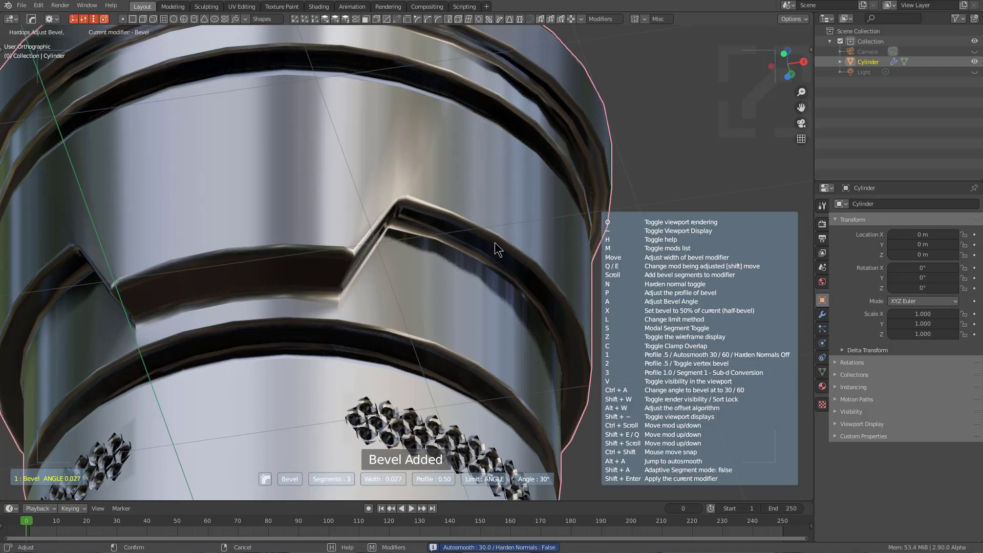
left_click(495, 242)
Add a Weighted Normal modifier with Keep Sharp to the bevelled cylinder.
scroll(409, 247, "down", 7)
middle_click_drag(280, 248, 374, 213)
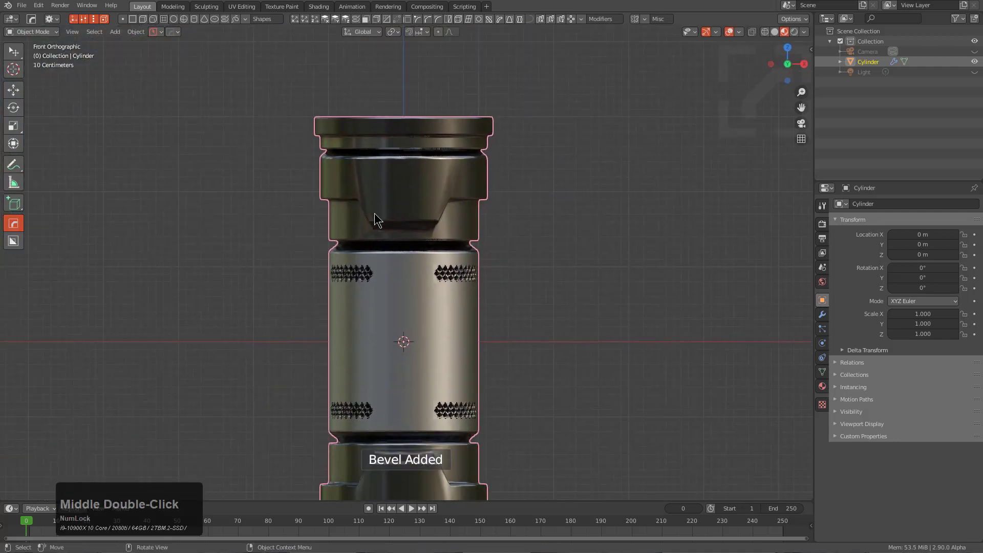
scroll(479, 288, "down", 2)
key("alt+q")
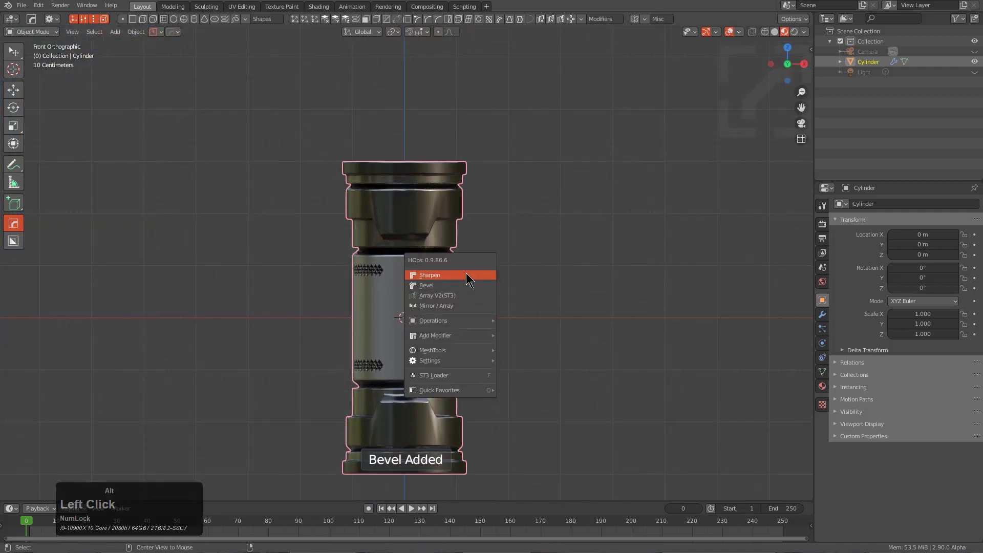
left_click(467, 278)
Inspect the bevelled shading around the upper collar, panel notch and grates of the cylinder.
middle_click_drag(439, 307, 430, 345)
scroll(492, 319, "up", 3)
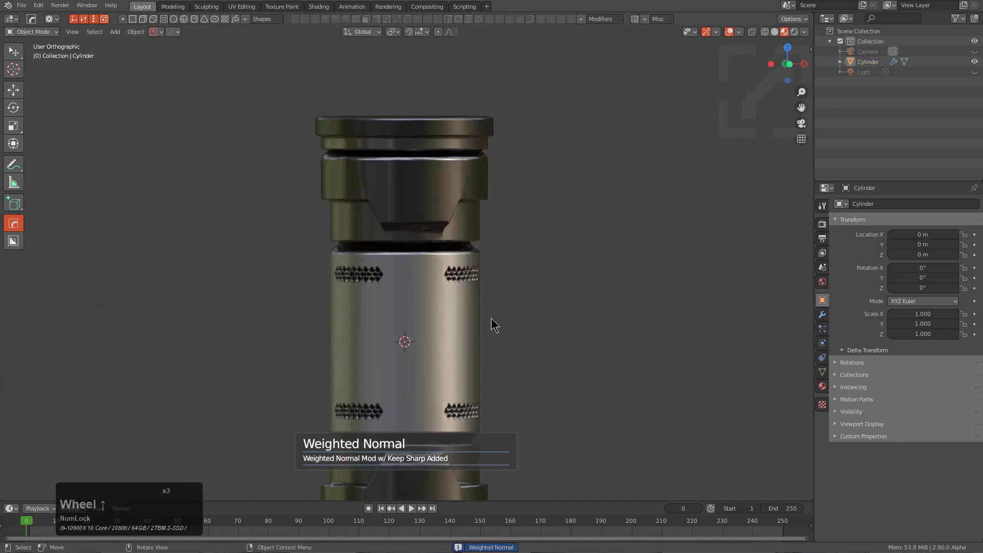
scroll(490, 318, "up", 1)
middle_click_drag(442, 248, 429, 333, "shift")
middle_click_drag(373, 250, 405, 239)
scroll(406, 237, "up", 3)
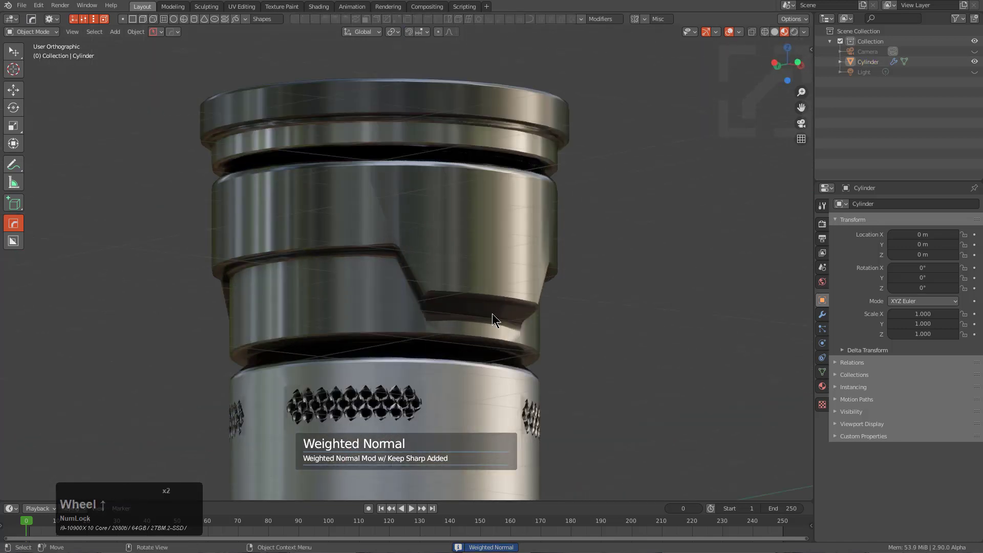
scroll(493, 314, "down", 6)
middle_click_drag(476, 332, 463, 209, "shift")
In Edit Mode, knife a straight horizontal cut through the whole lower collar, just below its top ledge in front view.
middle_click_drag(464, 210, 425, 300)
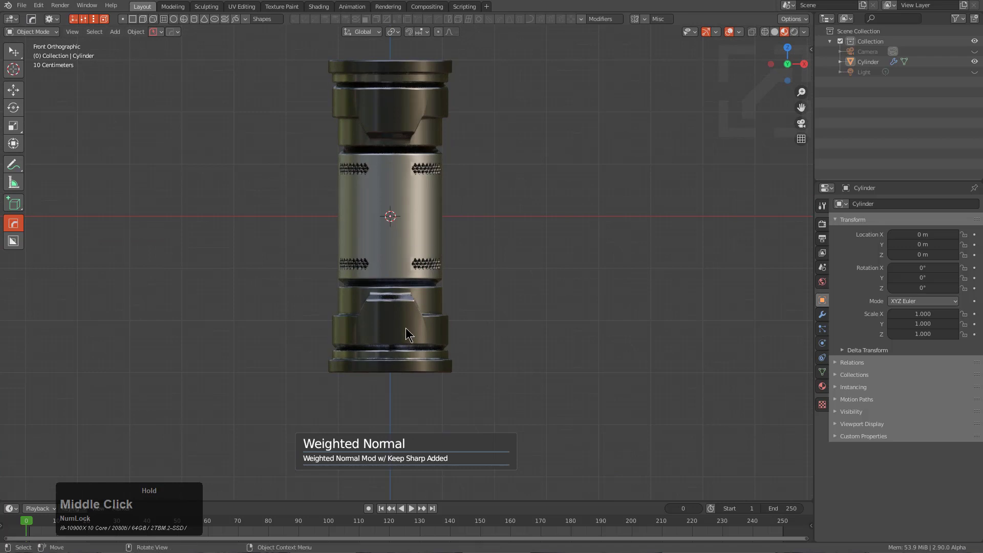
key("Tab")
scroll(408, 317, "up", 2)
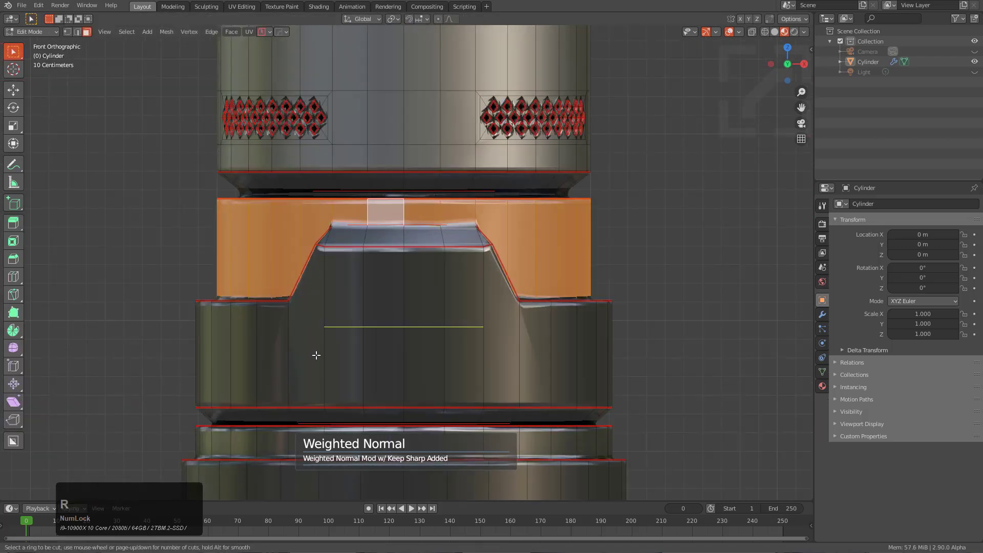
right_click(391, 329)
scroll(358, 331, "down", 2)
key("k")
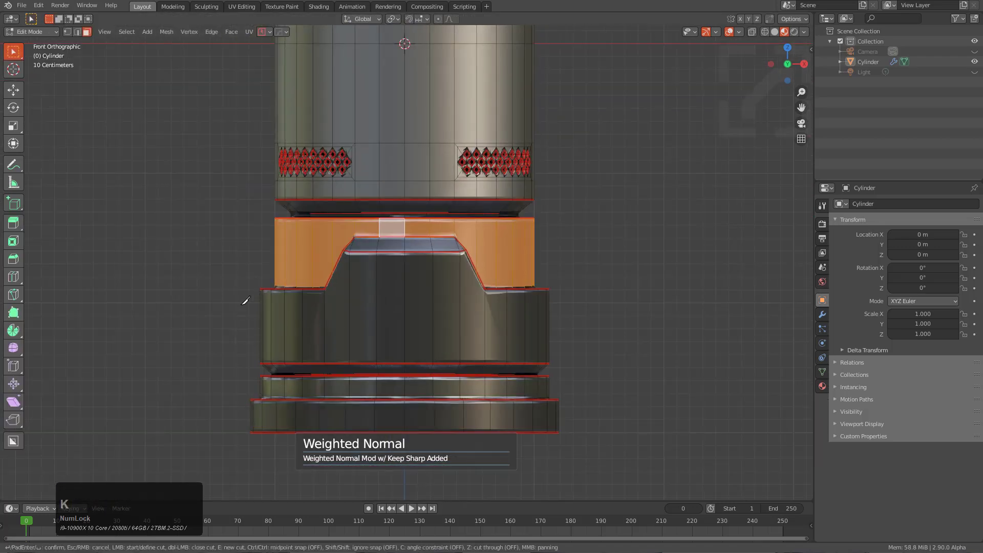
left_click(243, 304)
key("c")
key("z")
left_click(651, 300)
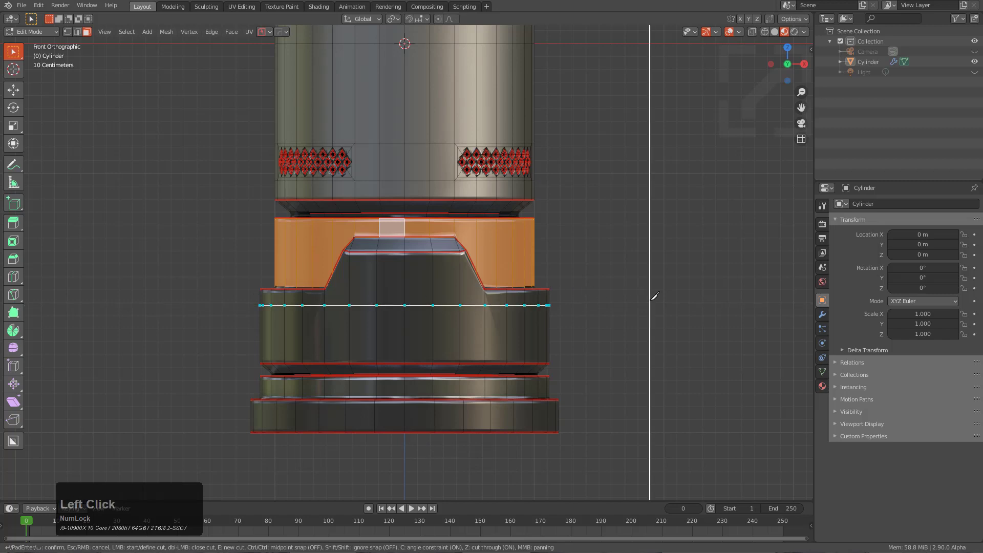
scroll(460, 364, "up", 4)
Select the new edge loop around the lower collar and move it slightly up along Z, then return to Object Mode.
key("2")
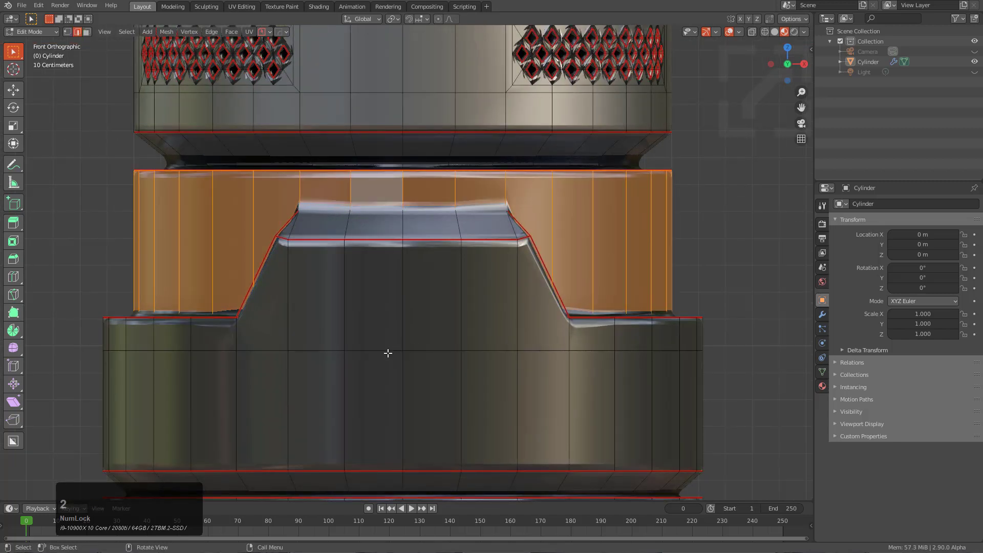
left_click(388, 344, "alt")
key("g")
key("z")
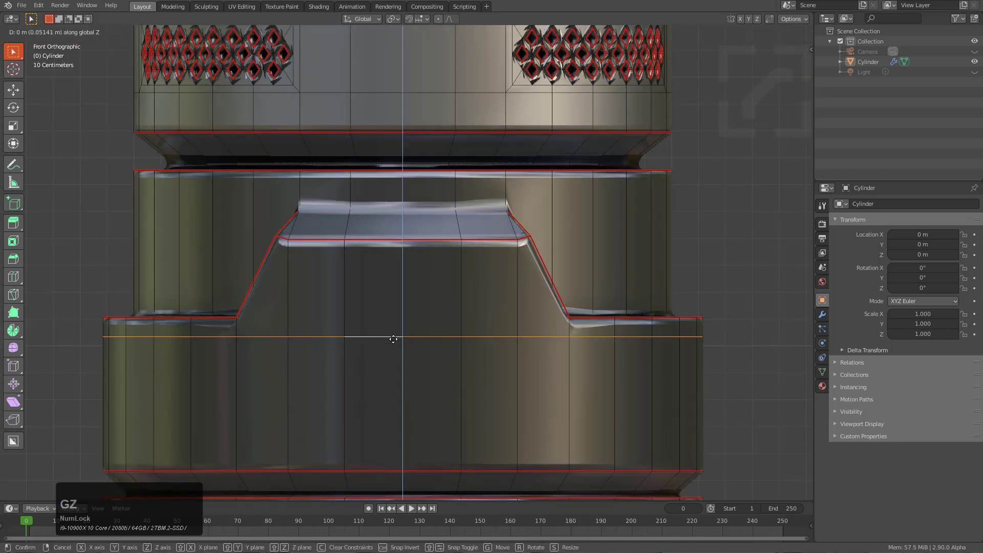
left_click(396, 345)
key("Tab")
Reduce the cylinder's bevel width to about 0.018.
scroll(404, 346, "down", 4)
middle_click_drag(420, 323, 480, 345)
scroll(550, 355, "up", 2)
key("q")
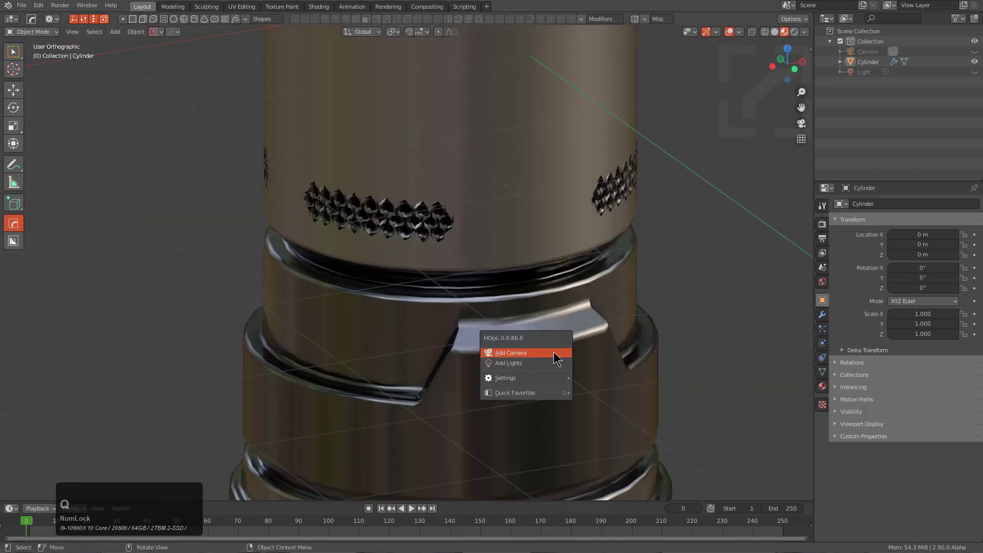
left_click(591, 342)
key("q")
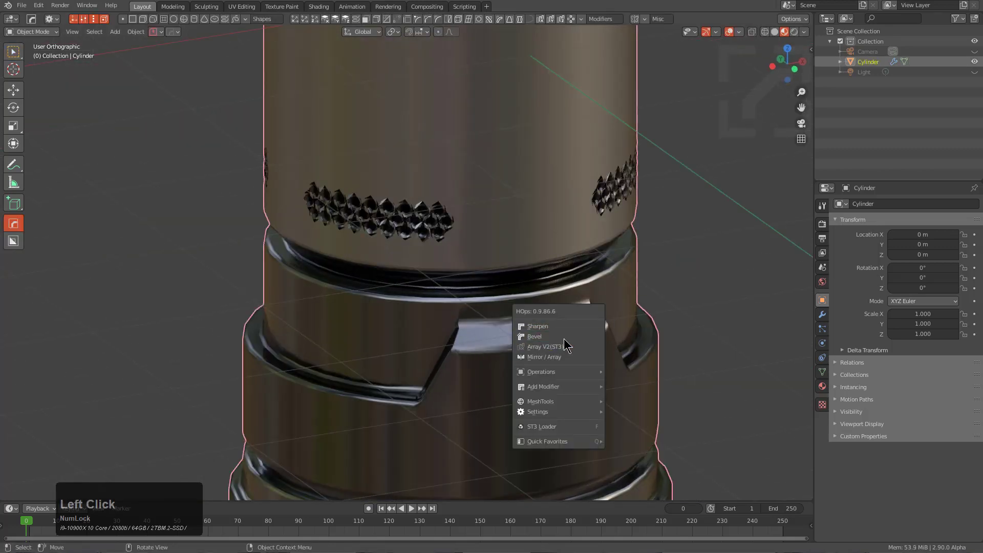
left_click(563, 337)
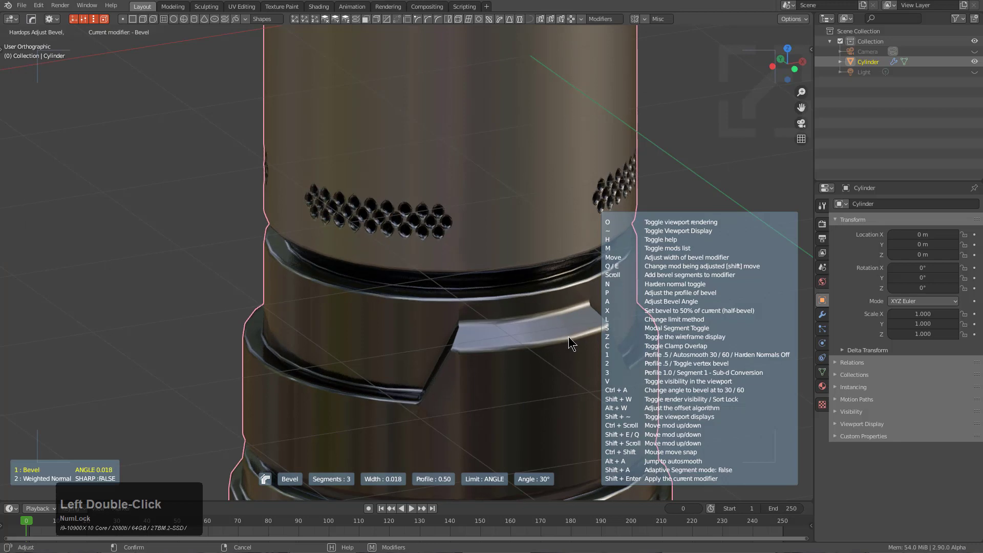
left_click(568, 336)
Examine the mesh and bevel shading around the diamond grate holes on the central body in Edit Mode.
scroll(568, 337, "down", 5)
middle_click_drag(568, 337, 526, 331)
scroll(492, 329, "down", 2)
mouse_move(463, 327)
middle_mouse_down("alt")
mouse_move(436, 321)
mouse_move(459, 308)
mouse_move(291, 334)
mouse_move(461, 323)
middle_mouse_up("alt")
scroll(459, 308, "up", 2)
key("Tab")
scroll(435, 222, "up", 3)
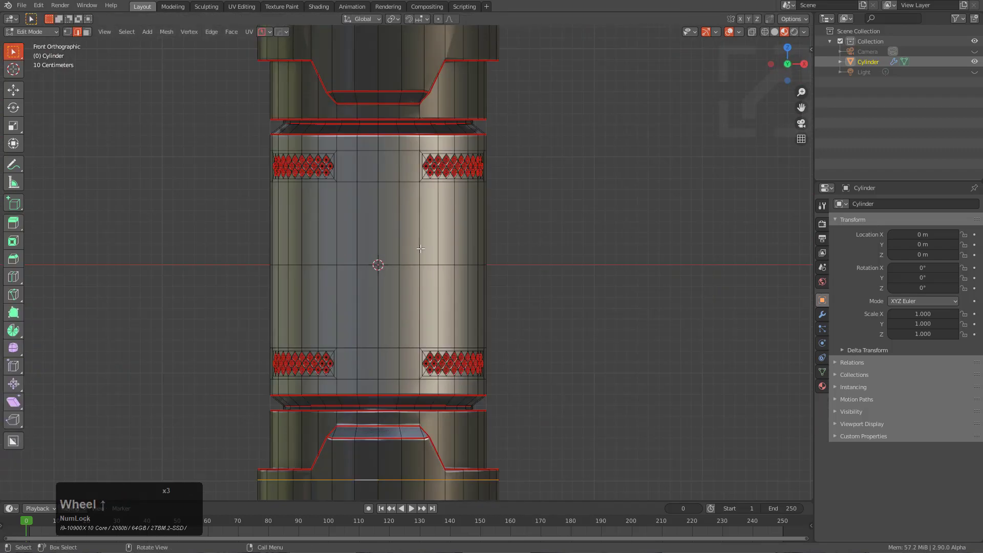
scroll(454, 278, "up", 3)
middle_click_drag(437, 223, 461, 307)
scroll(461, 307, "up", 5)
middle_click_drag(494, 241, 485, 288, "shift")
scroll(484, 289, "up", 5)
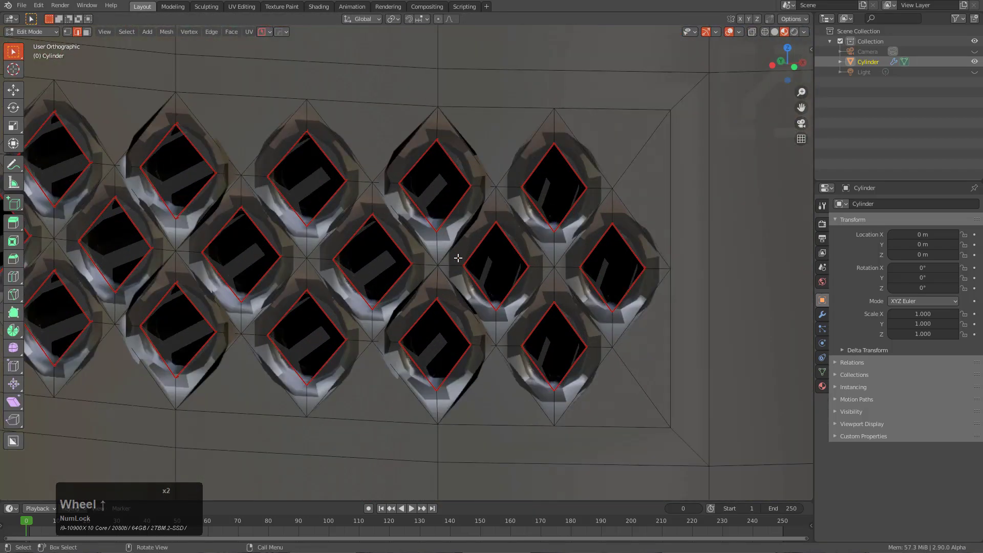
Try adjusting the cylinder's bevel to 4 segments and a width of about 0.013 while viewing the grate holes.
key("Tab")
key("q")
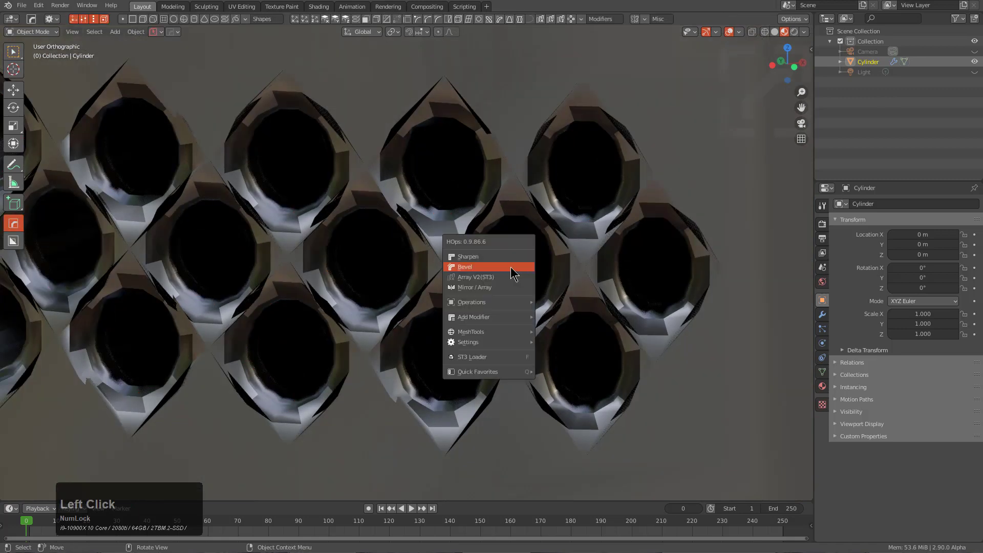
left_click(512, 269)
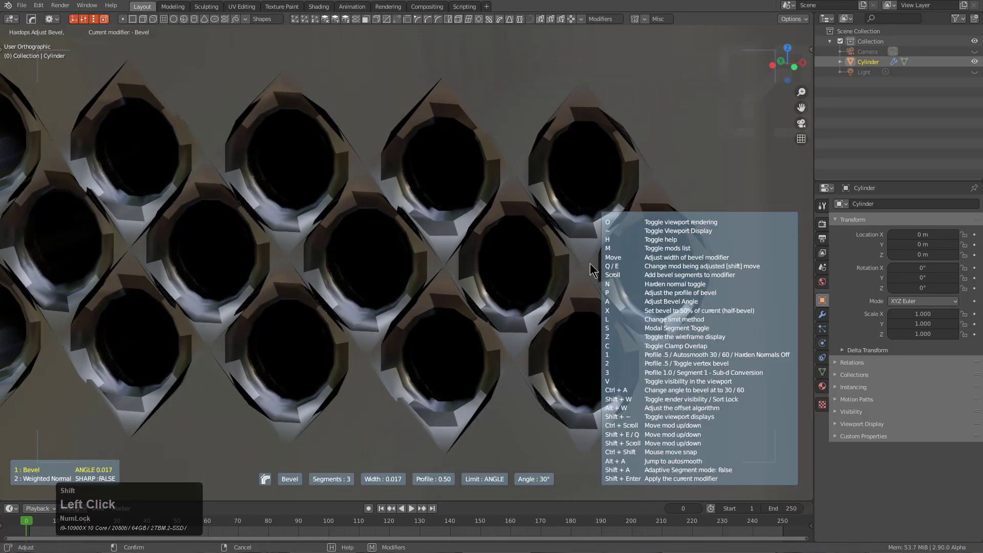
scroll(595, 263, "up", 1)
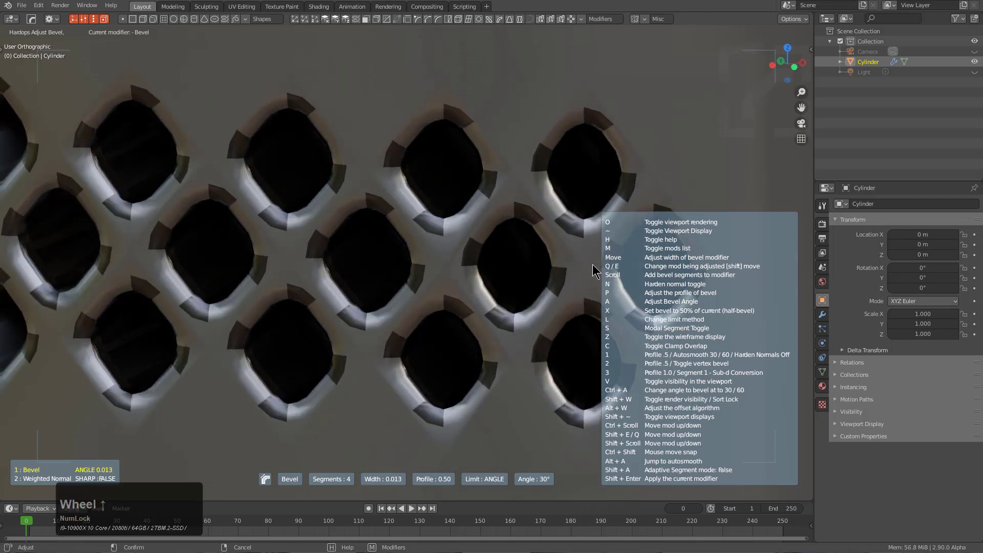
right_click(595, 269)
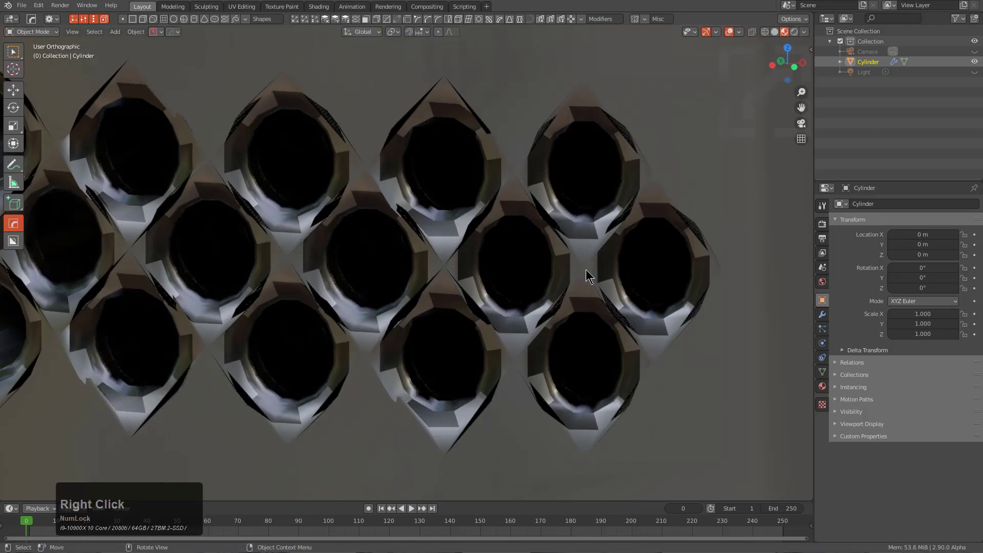
With X-ray on, pick the diamond face at the back of a grate hole and select all faces with a similar perimeter.
scroll(509, 322, "down", 5)
key("Tab")
scroll(448, 364, "up", 3)
scroll(409, 263, "up", 10)
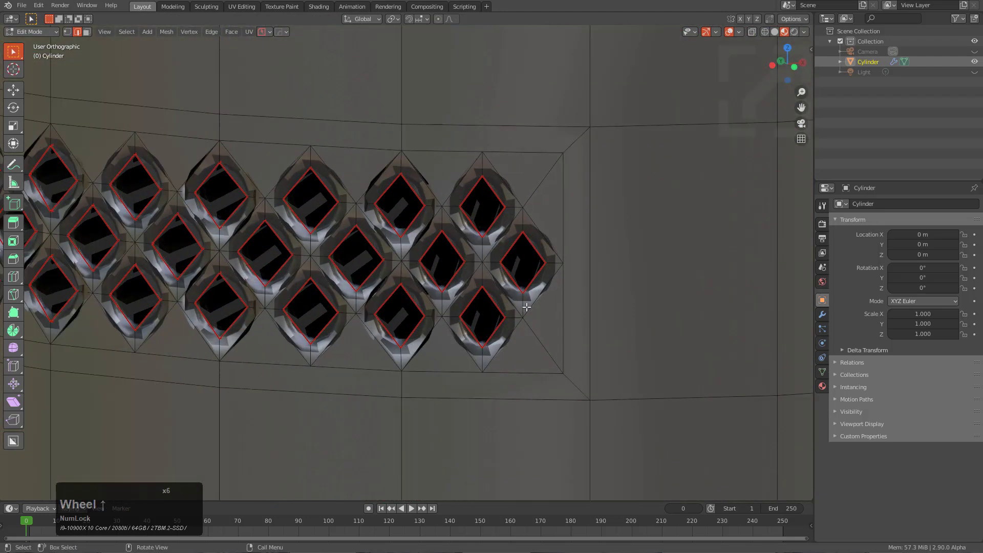
key("3")
key("alt+z")
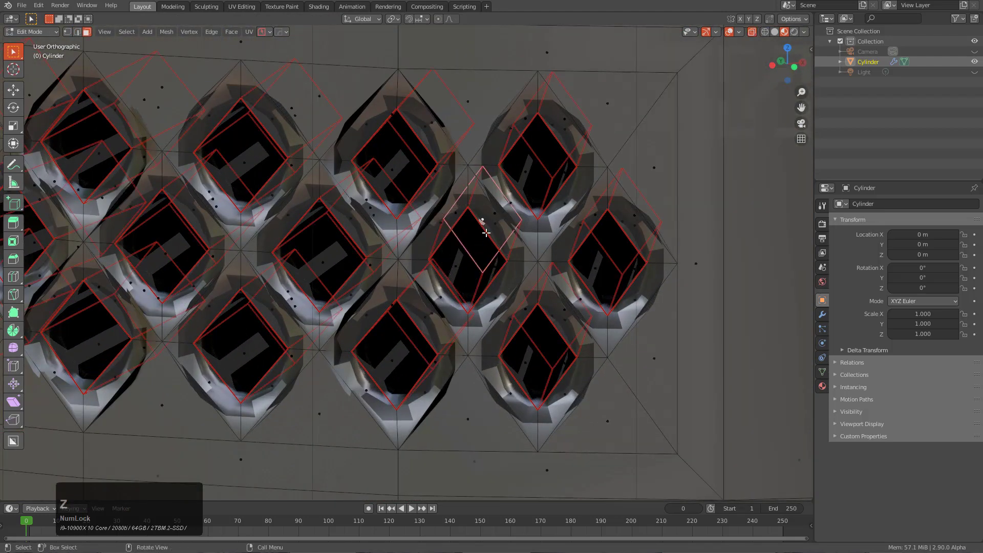
key("shift+g")
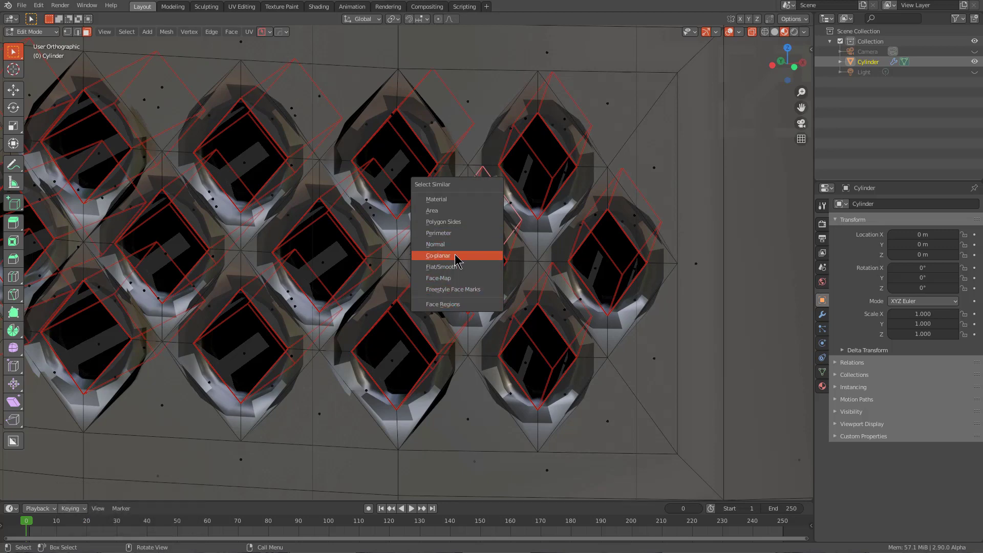
left_click(435, 244)
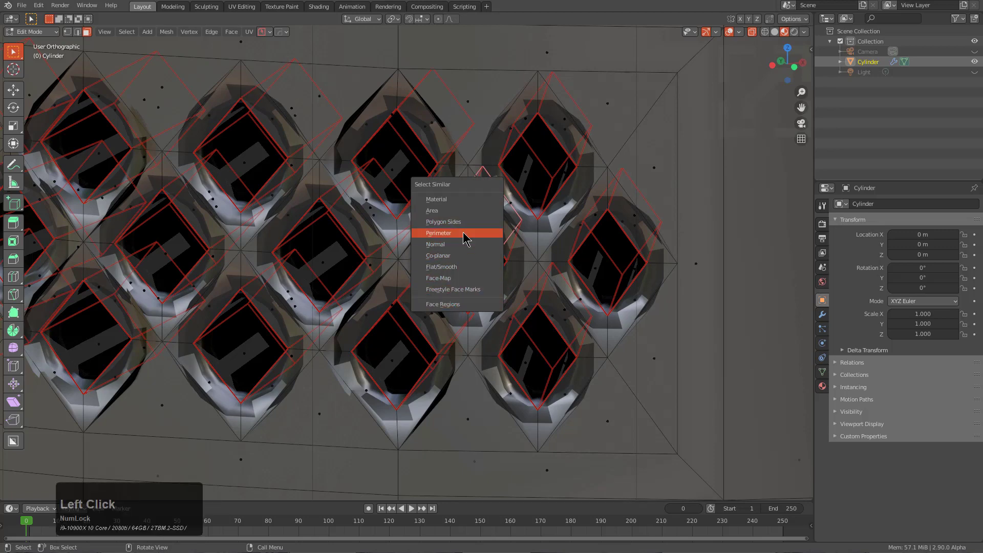
Try to select all faces with a perimeter similar to the diamond face at the back of a grate hole.
scroll(461, 236, "down", 5)
scroll(503, 248, "up", 8)
left_click(503, 248)
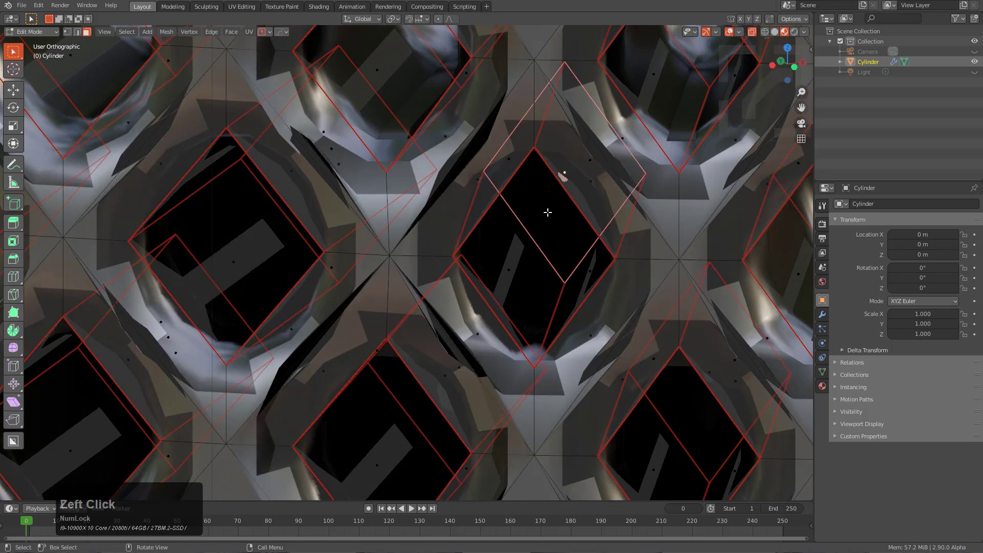
left_click(571, 167)
key("shift+g")
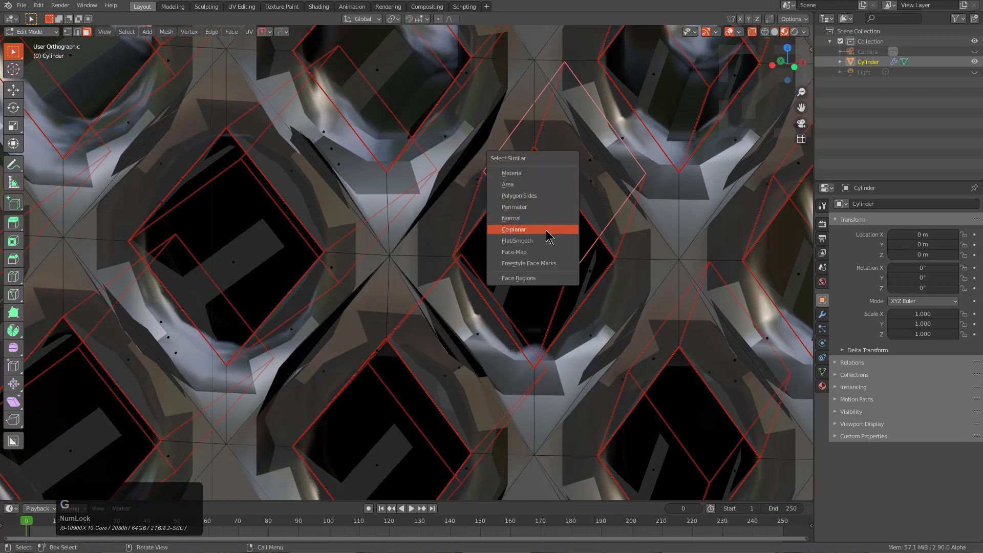
left_click(544, 206)
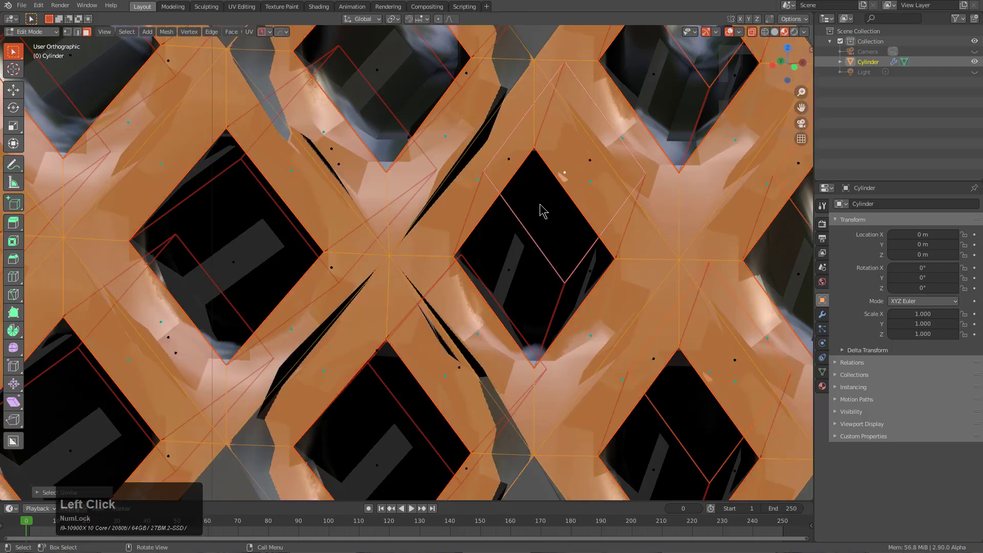
scroll(534, 218, "down", 3)
scroll(534, 217, "down", 4)
middle_click_drag(509, 260, 474, 302)
scroll(465, 300, "up", 2)
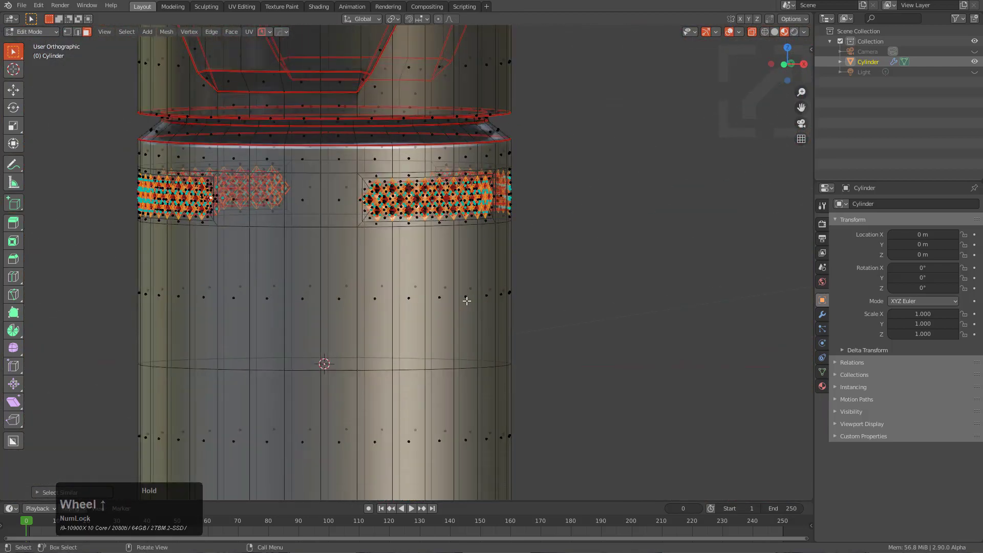
scroll(458, 225, "up", 6, "shift")
middle_click_drag(459, 225, 474, 360, "shift")
scroll(456, 341, "up", 5)
scroll(437, 323, "down", 3)
key("ctrl+z")
scroll(405, 338, "down", 8)
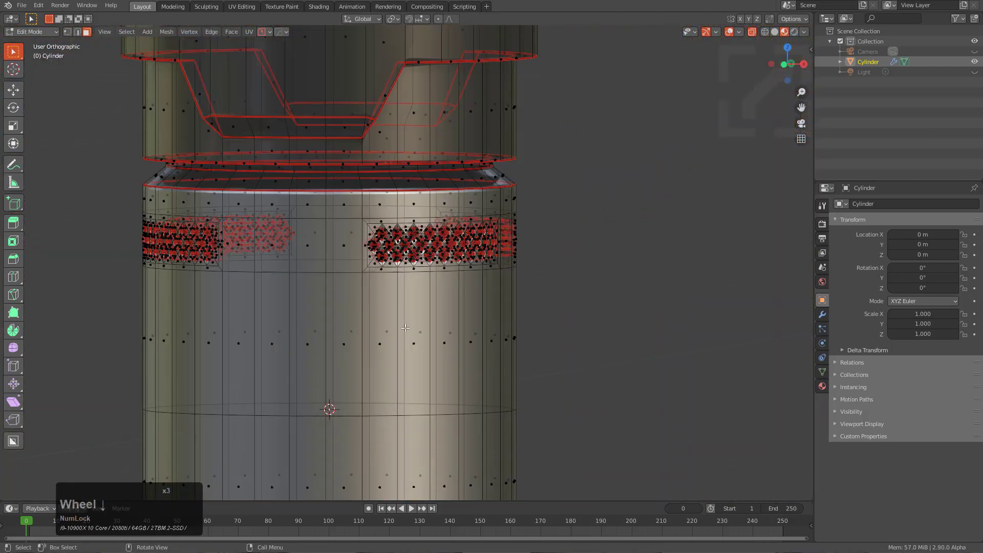
With X-ray off, select the linked outer faces of the central body around the grates and hide them.
scroll(401, 340, "up", 3)
key("alt+z")
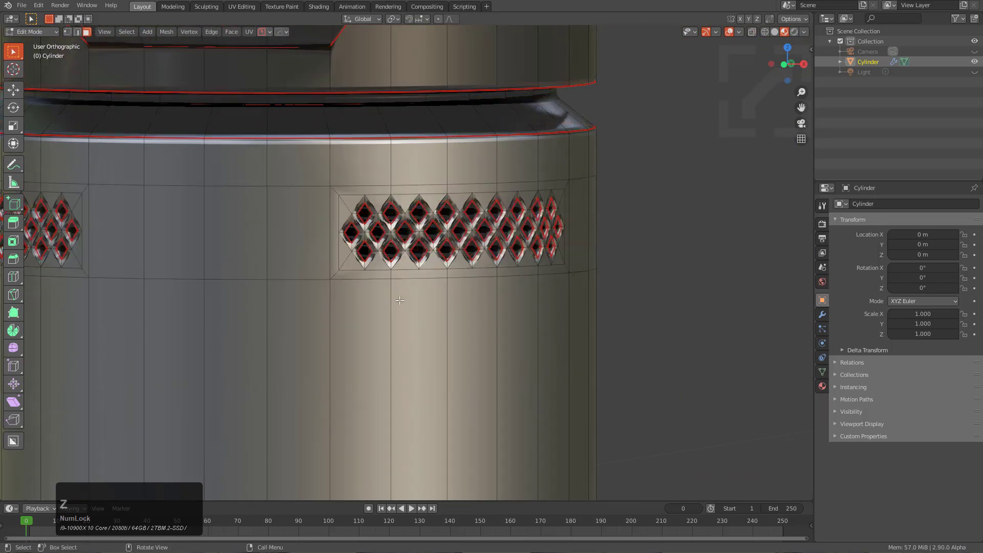
scroll(408, 309, "up", 3)
middle_click_drag(400, 300, 442, 290)
scroll(443, 289, "up", 2)
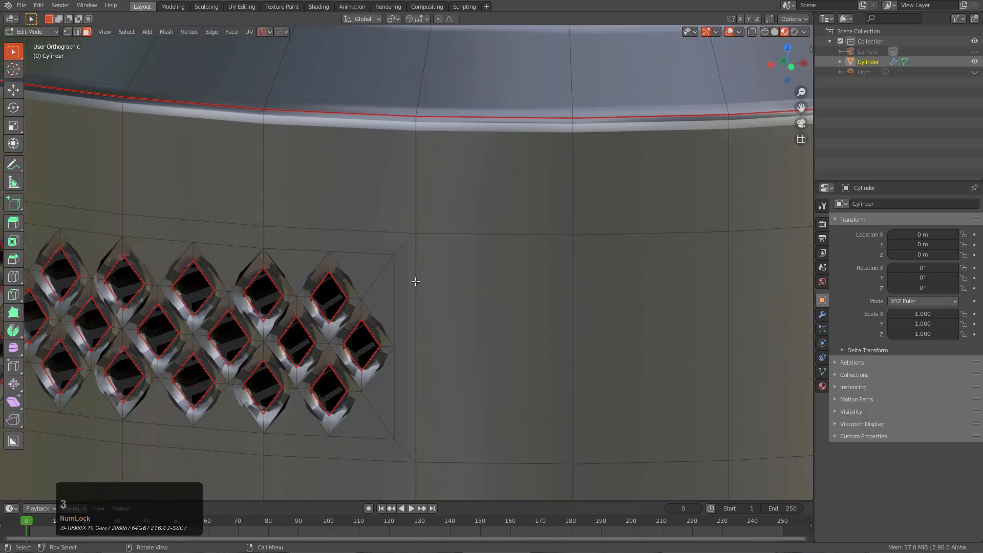
key("l")
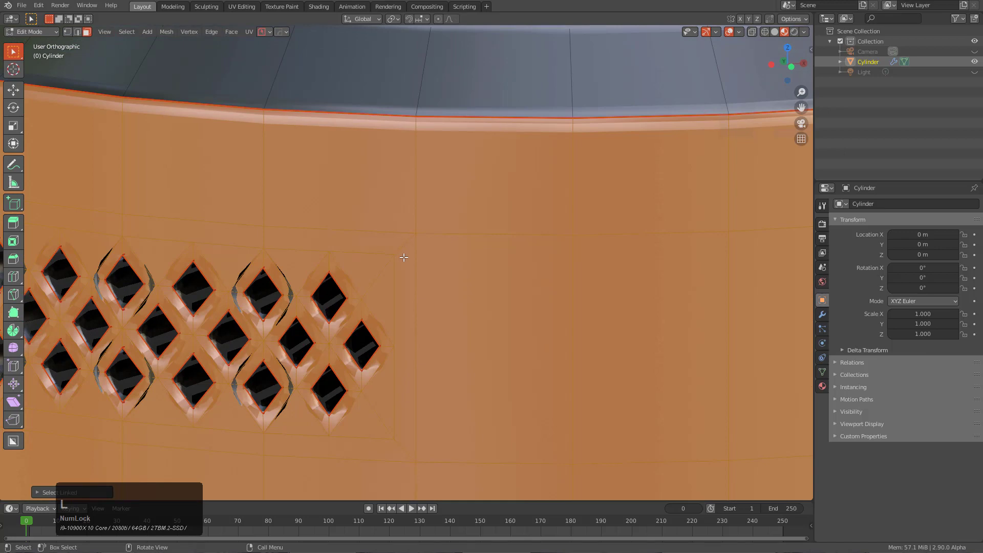
key("h")
In front view with X-ray on, select all the upper and lower grate hole faces and hide everything else.
scroll(403, 258, "down", 6)
middle_click_drag(456, 364, 434, 363, "alt")
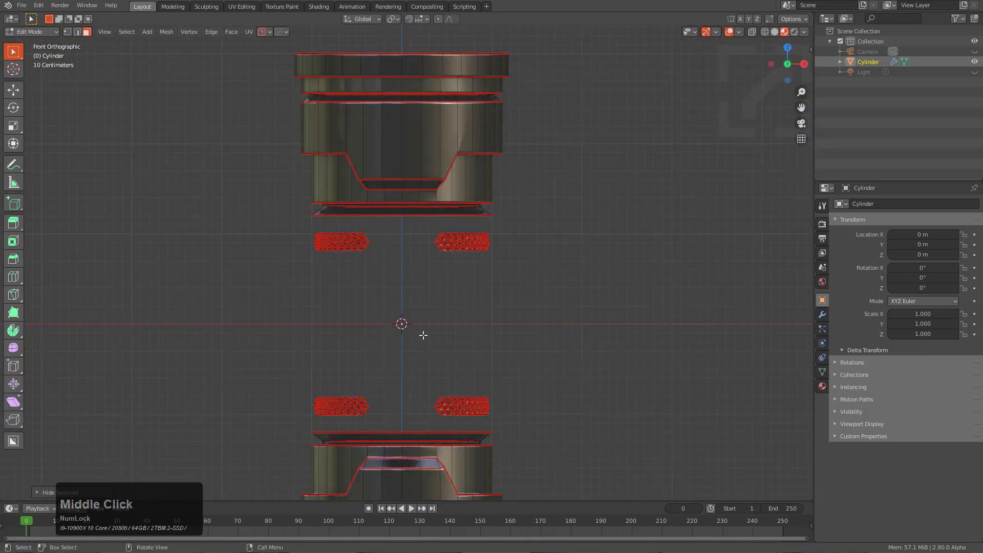
left_click_drag(289, 227, 553, 424)
middle_click_drag(455, 406, 422, 384)
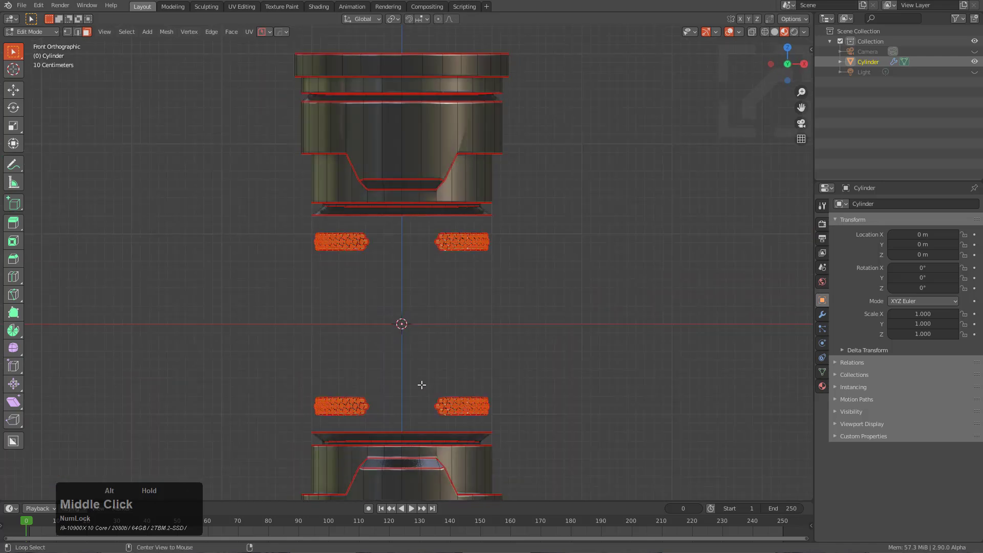
key("alt+z")
left_click_drag(292, 224, 563, 421)
middle_click_drag(423, 367, 450, 368)
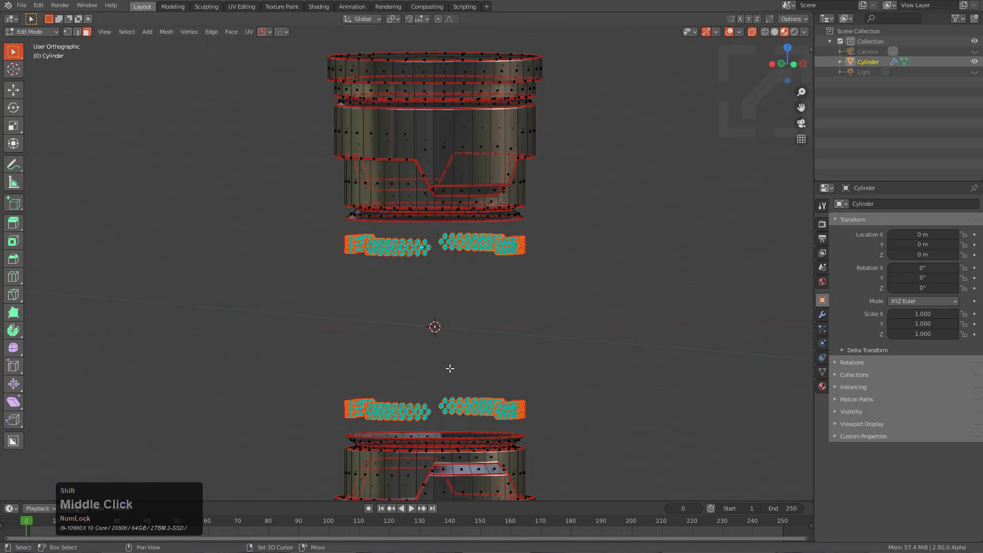
key("shift+h")
scroll(476, 422, "up", 6)
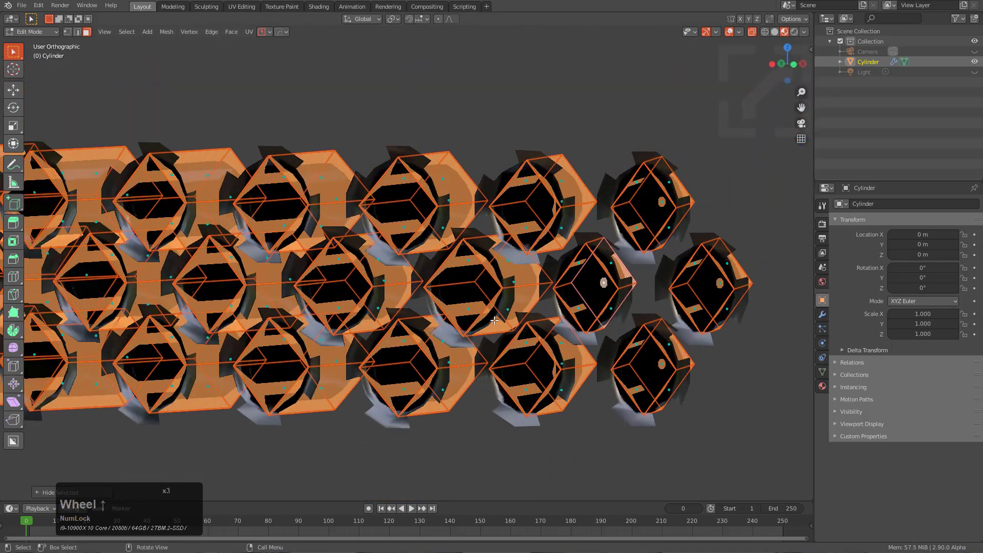
In Object Mode, set the cylinder's bevel limit method to Weight using the HOps Bevel adjustment.
key("Tab")
key("q")
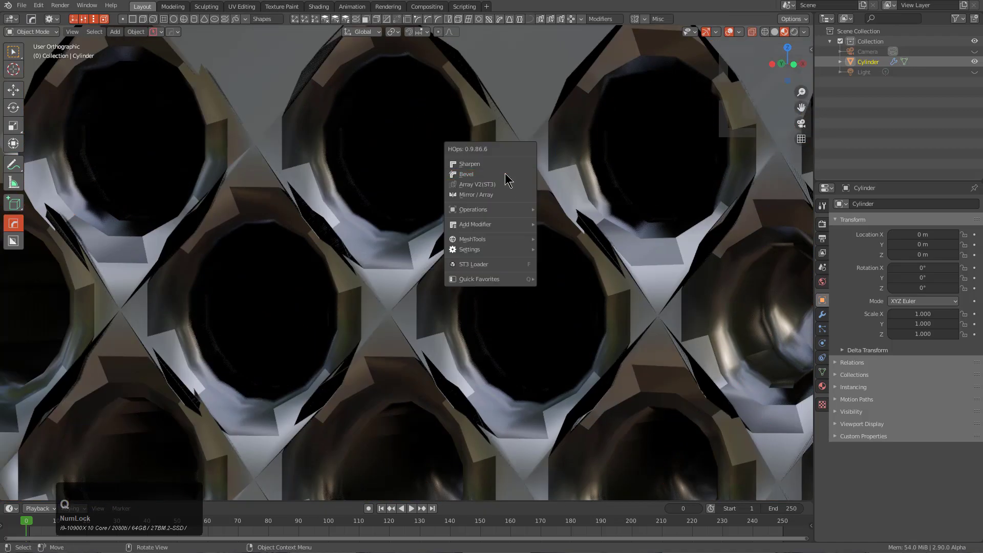
left_click(505, 175)
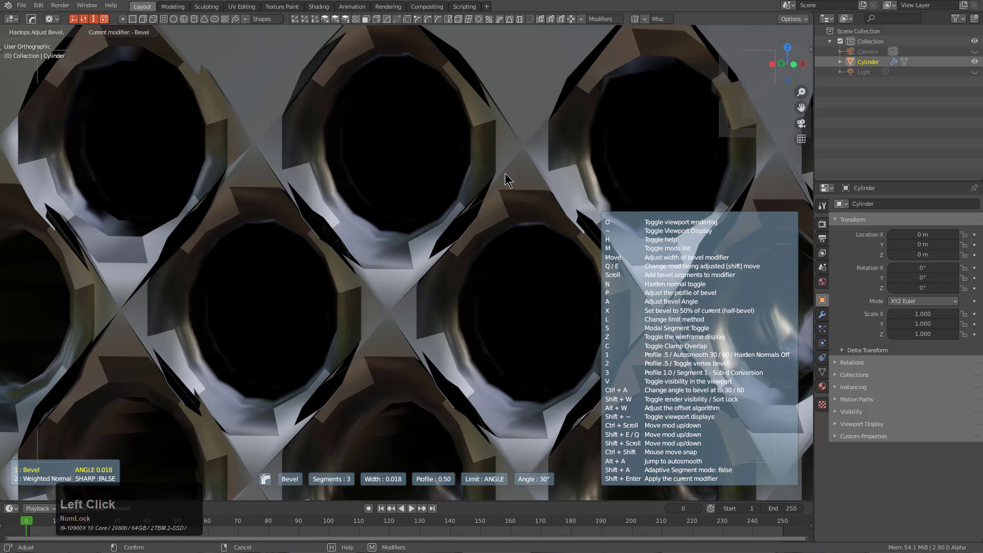
key("l")
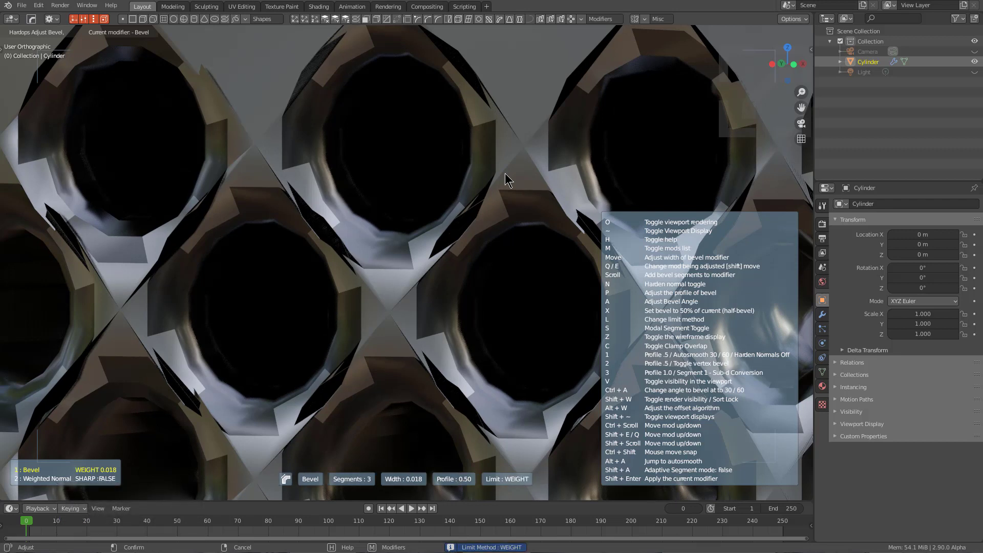
left_click(505, 179)
scroll(537, 251, "down", 3)
In Edit Mode, use the HOps bevel weight adjustment to reduce all isolated grate hole edges to about 0.1.
key("Tab")
scroll(512, 241, "up", 3)
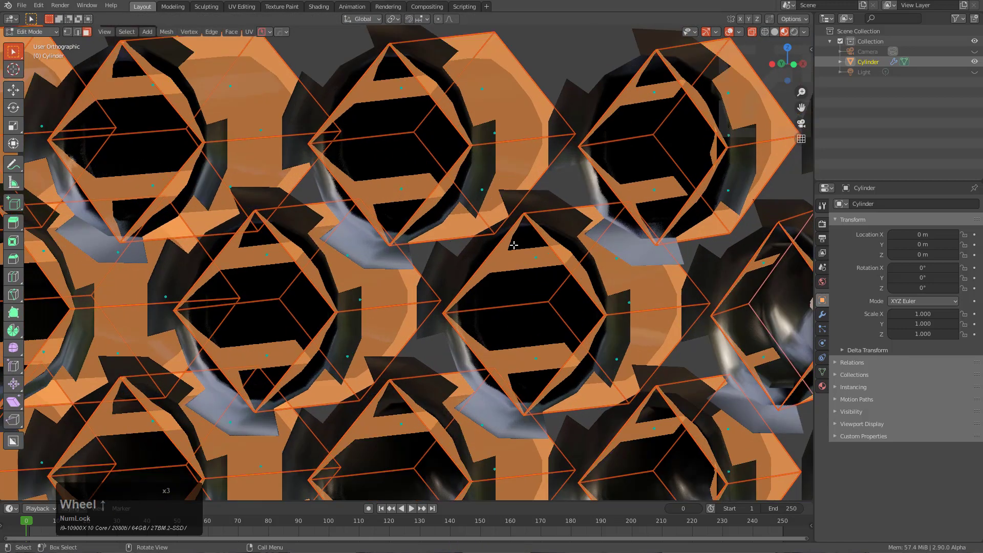
key("a")
key("q")
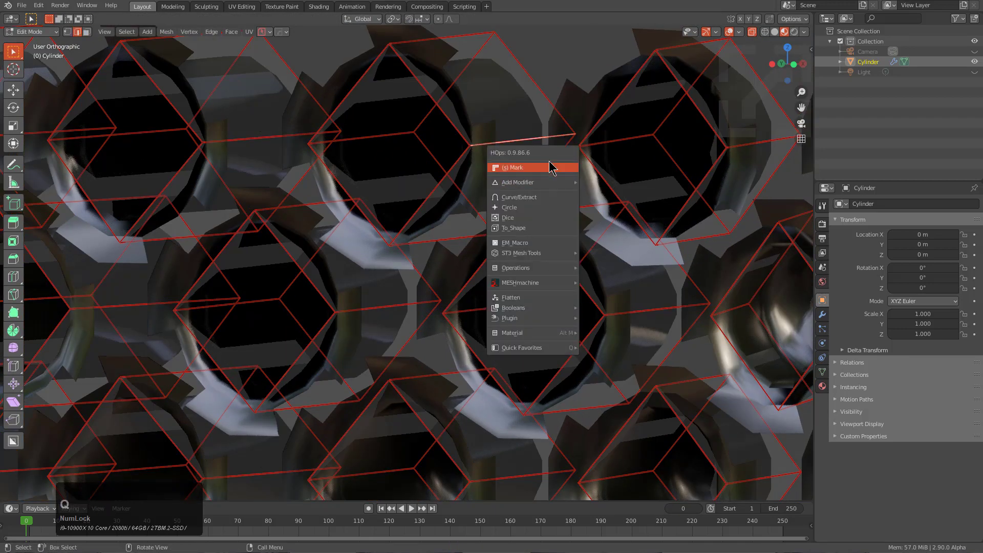
key("alt")
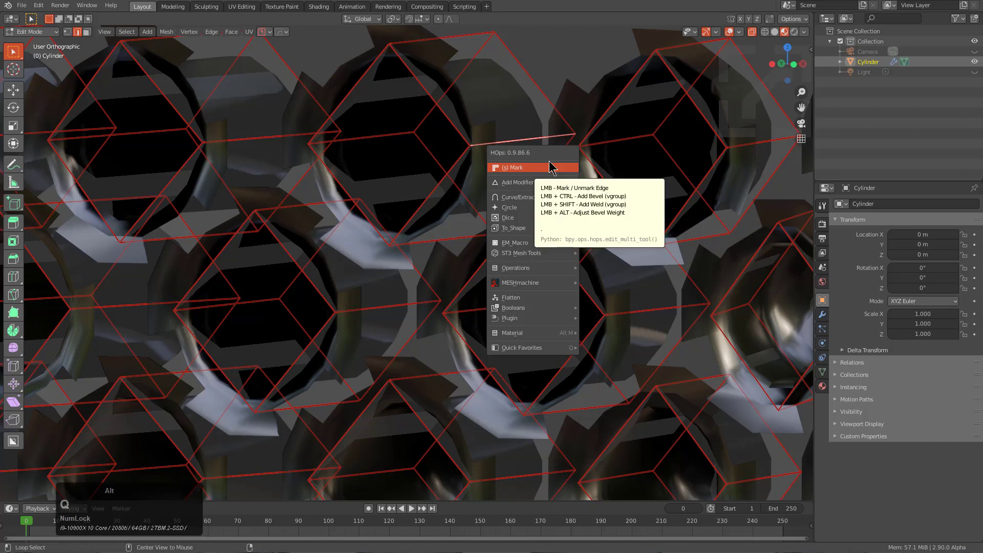
left_click(549, 167, "alt")
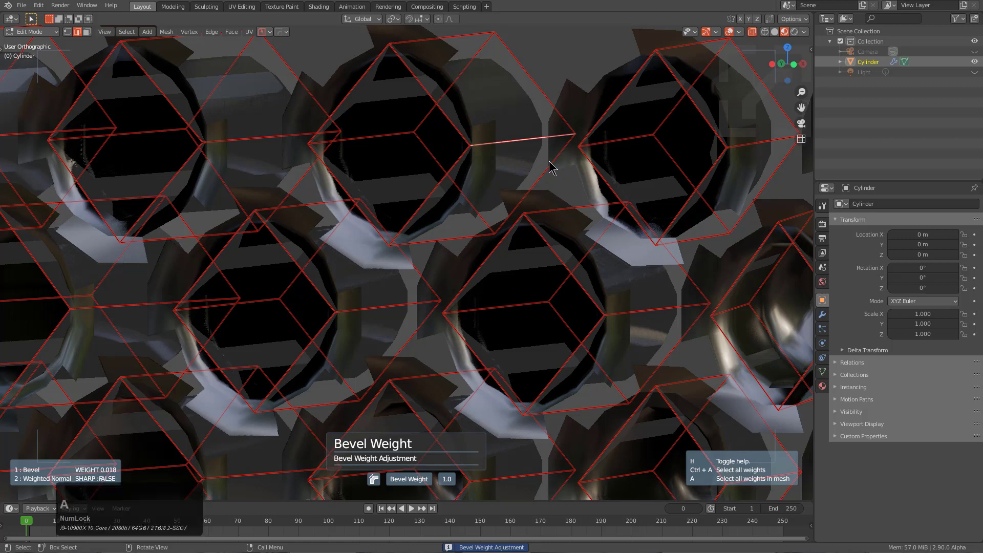
key("a")
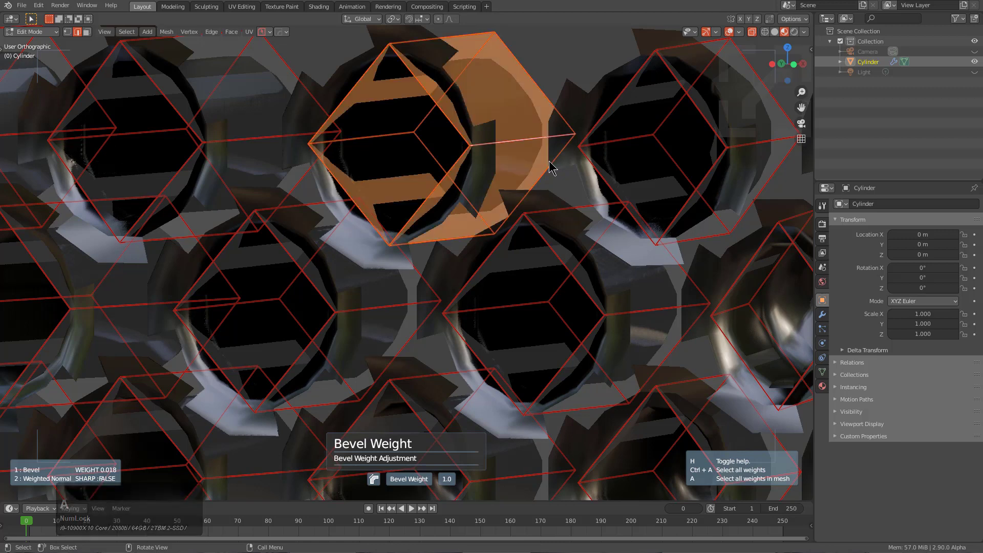
key("a")
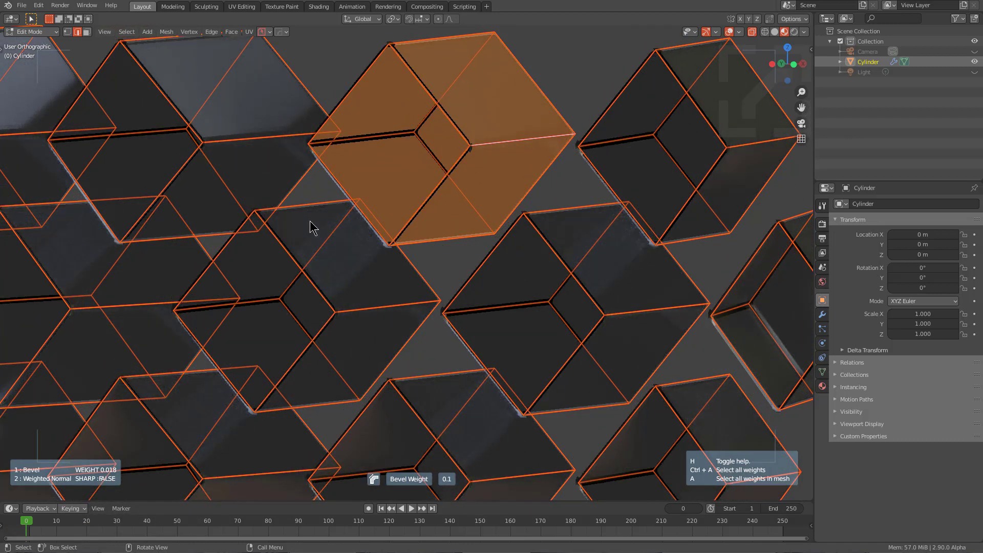
left_click(267, 234)
Examine the diamond grate holes and the bevel shading of the cylinder body in Object Mode.
key("Tab")
scroll(392, 284, "down", 10)
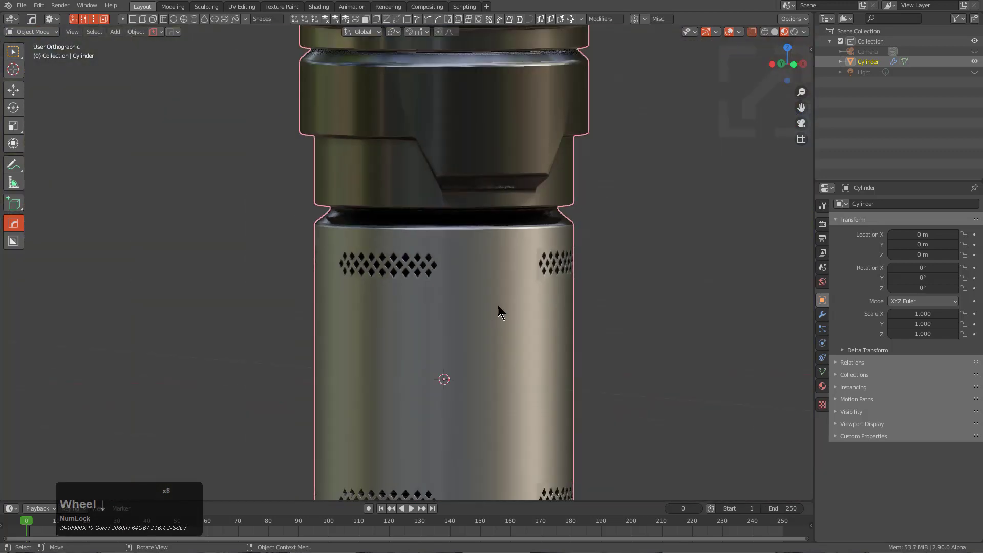
left_click(451, 307)
middle_click_drag(459, 314, 417, 354)
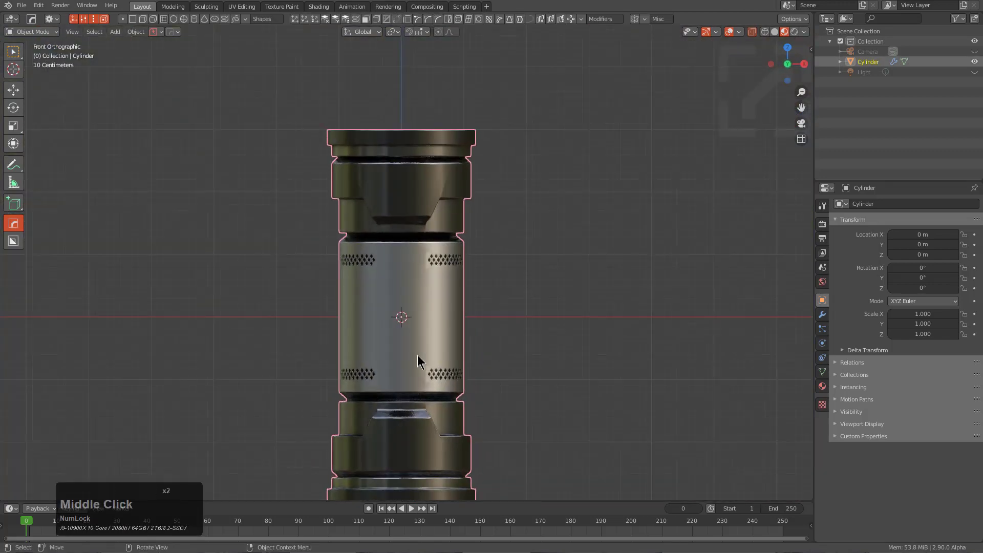
scroll(404, 297, "up", 3)
scroll(425, 284, "up", 2)
middle_click_drag(461, 254, 438, 279)
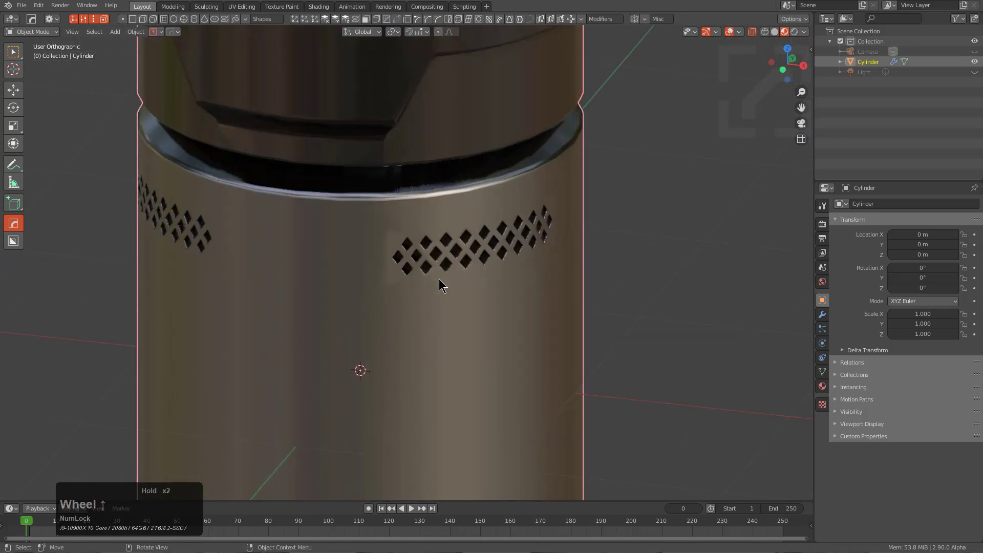
scroll(439, 279, "up", 6)
scroll(353, 323, "down", 10)
middle_click_drag(354, 350, 355, 280)
middle_click(368, 331)
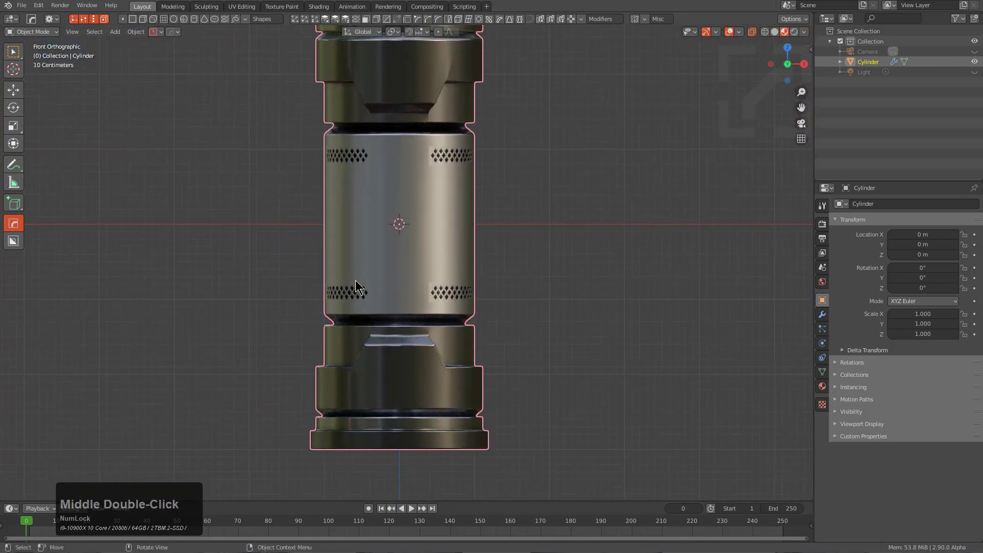
scroll(411, 263, "up", 2)
In face select mode, deselect all the isolated grate hole faces and reveal the hidden cylinder geometry.
key("Tab")
middle_click_drag(366, 224, 421, 259)
scroll(421, 259, "up", 2)
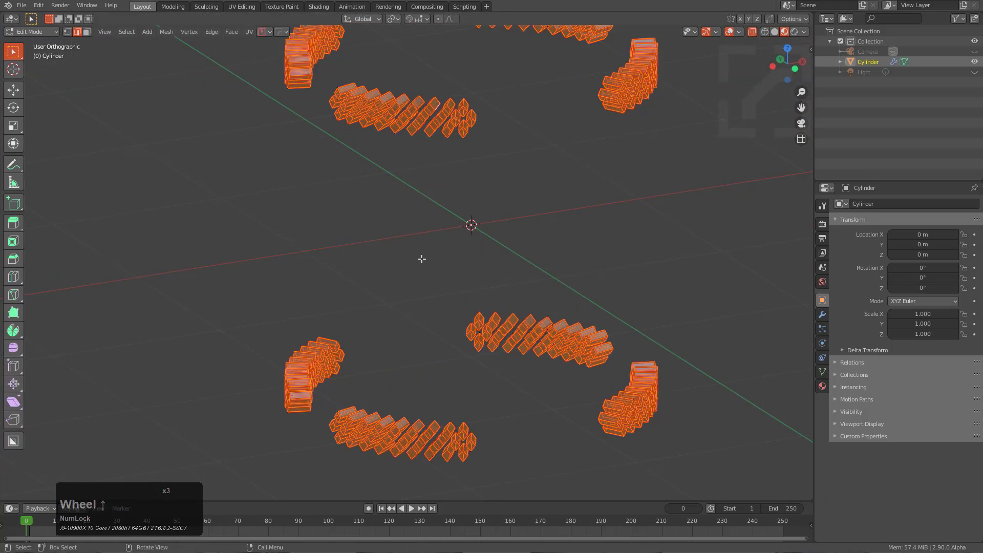
key("a")
key("3")
key("a")
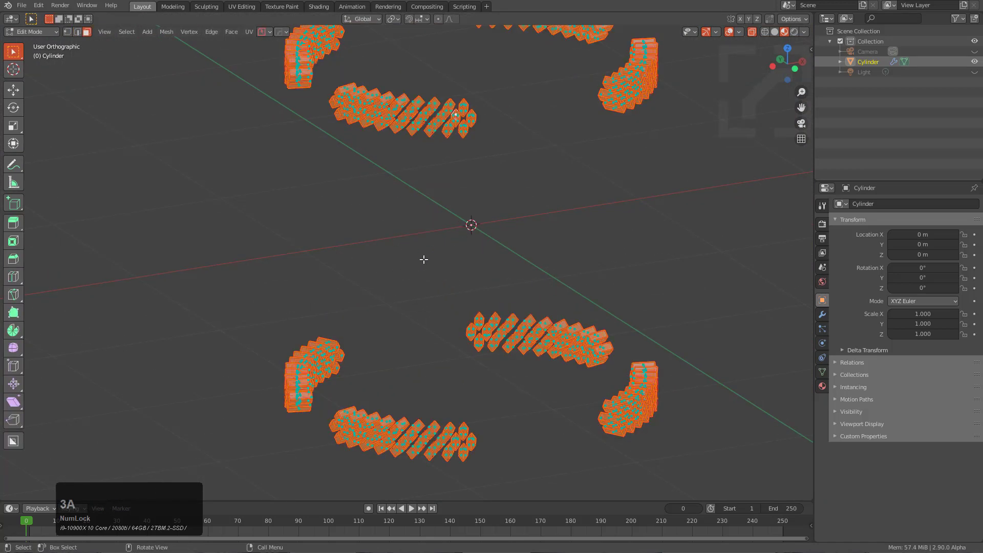
scroll(459, 254, "down", 3)
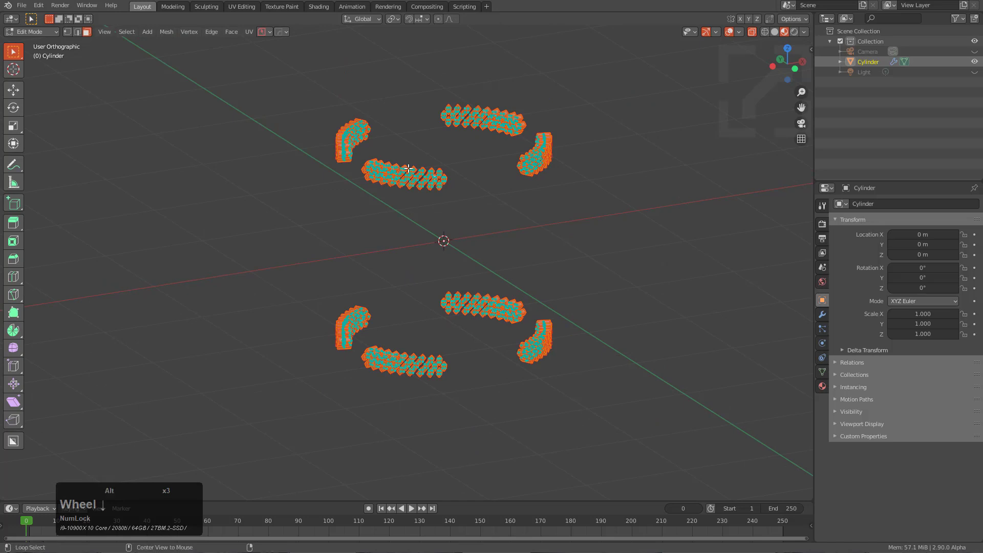
key("a")
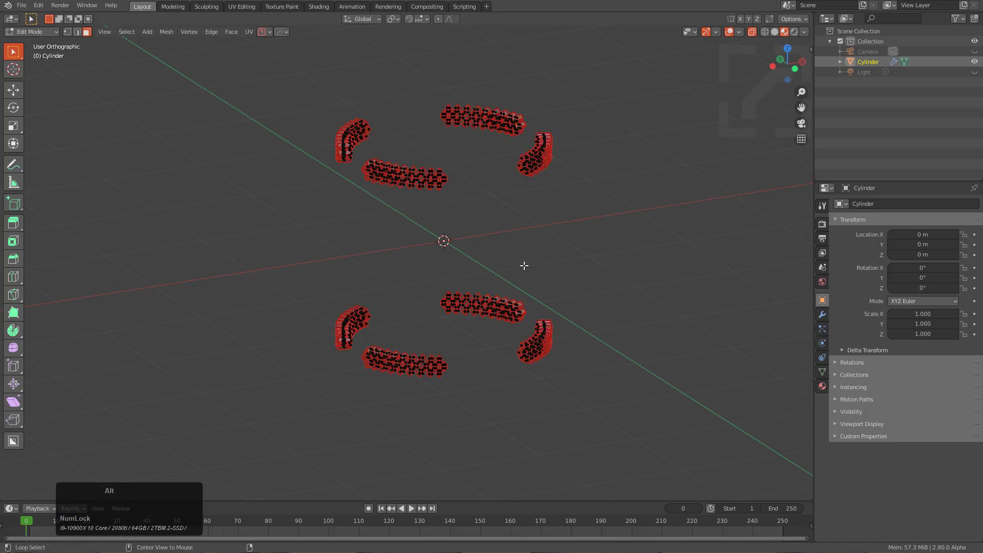
key("alt+h")
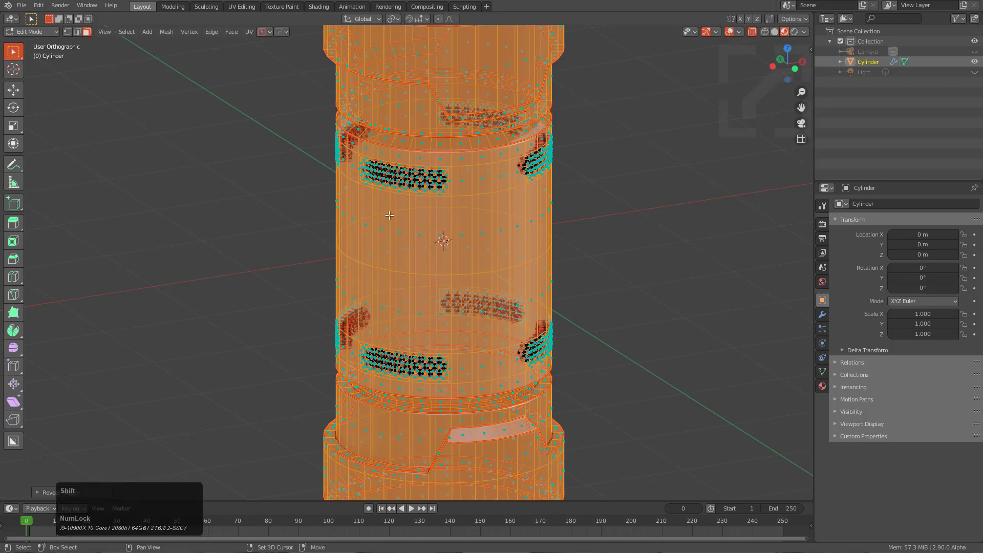
Try hiding the unselected grate hole faces so that only the cylinder body remains displayed.
key("shift+h")
scroll(465, 226, "up", 3)
middle_click(476, 235)
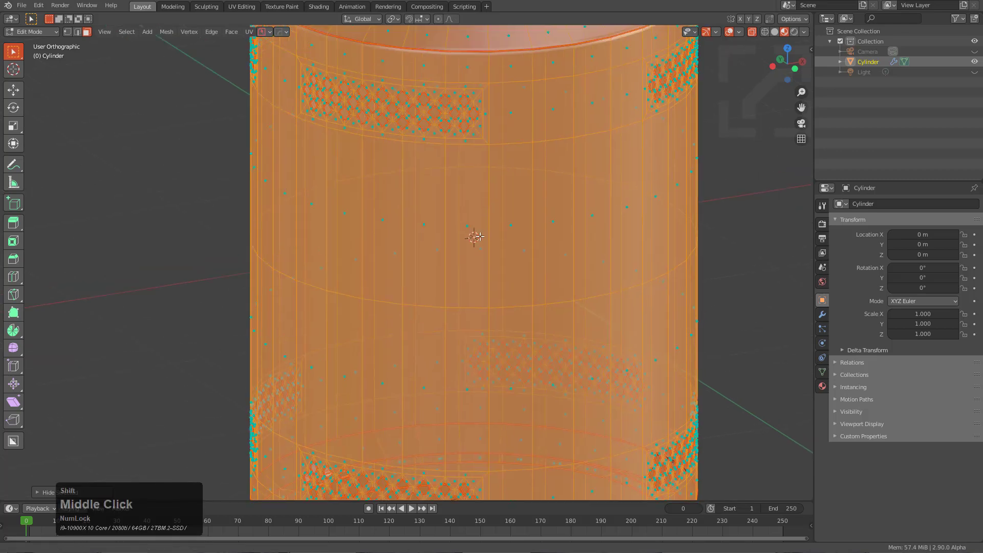
scroll(467, 193, "up", 4)
key("alt+z")
scroll(487, 259, "down", 7)
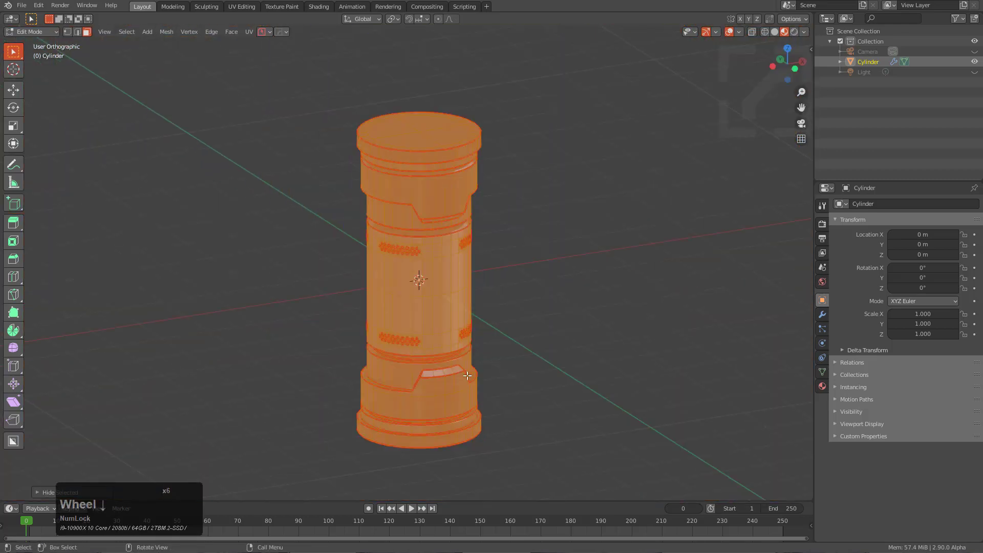
middle_click_drag(470, 299, 473, 321, "alt")
scroll(434, 296, "up", 3)
scroll(433, 296, "up", 4)
scroll(512, 335, "down", 2)
middle_click_drag(527, 356, 427, 280, "shift")
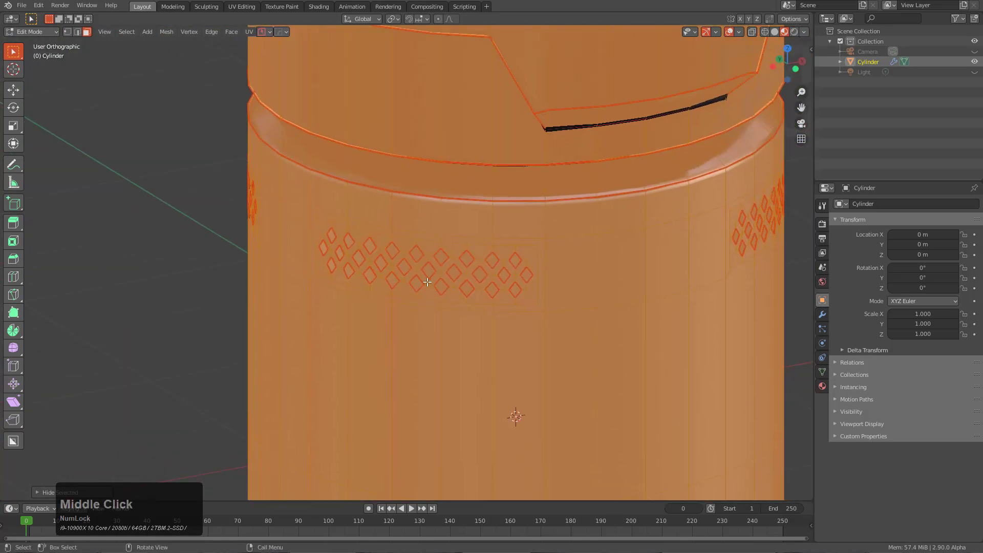
key("ctrl+z")
Examine the selected diamond edges of the upper grate on the central body.
scroll(485, 335, "down", 5)
middle_click_drag(486, 335, 314, 160)
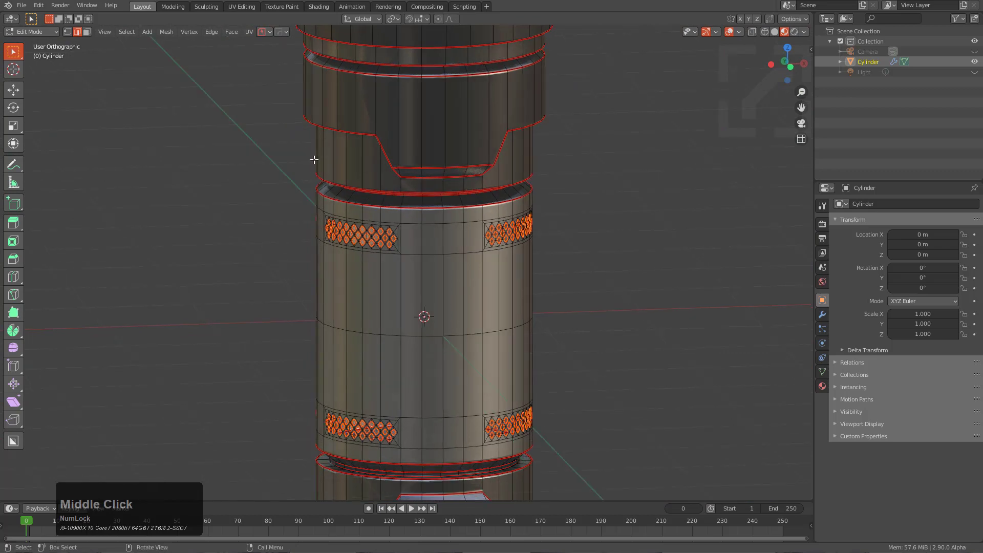
middle_click_drag(451, 221, 307, 185)
scroll(276, 158, "up", 8, "ctrl")
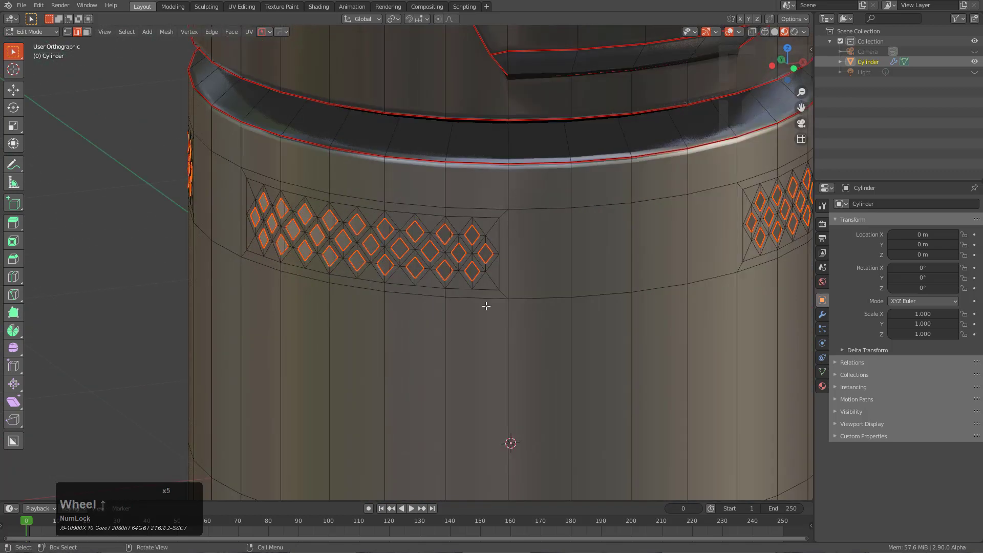
Grow the diamond edge selection twice to cover the full grate panels and hide those faces in face select mode.
key("ctrl+KP_Add")
key("ctrl+KP_Add")
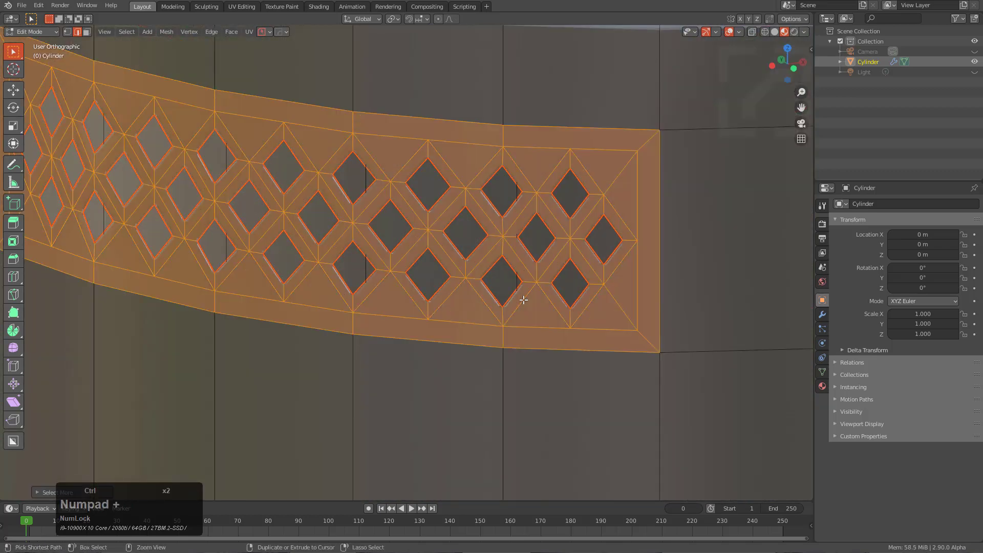
scroll(517, 297, "down", 6)
key("3")
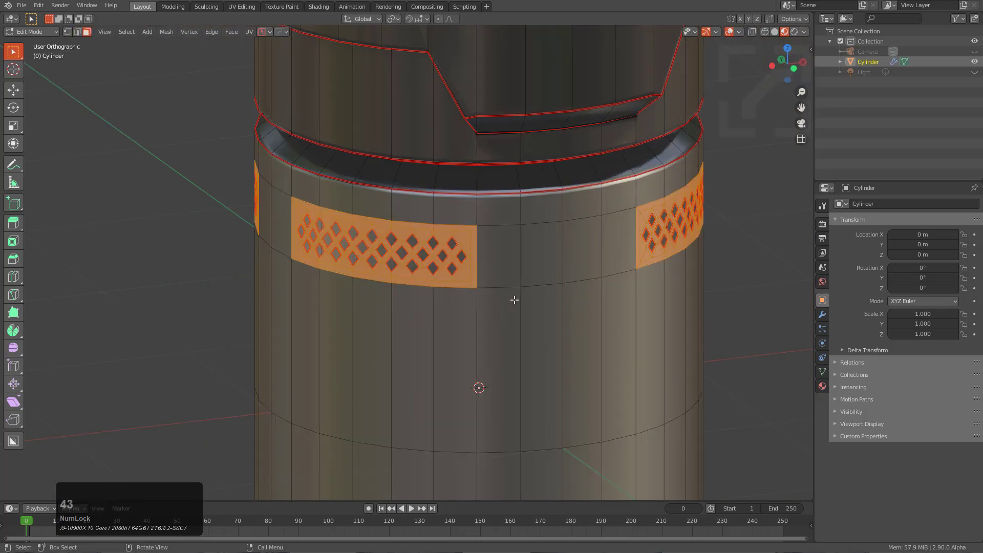
scroll(514, 300, "down", 2)
middle_click_drag(480, 349, 358, 256)
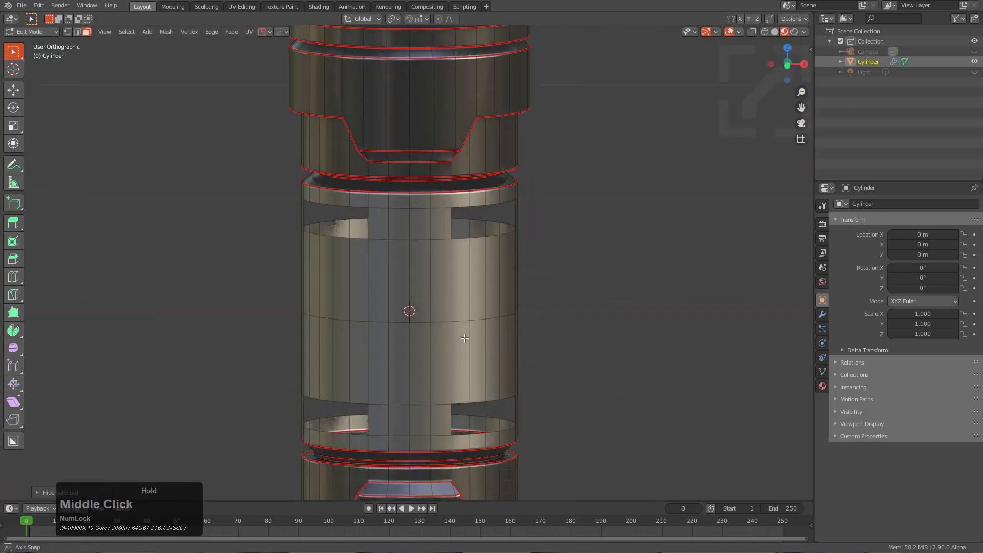
scroll(333, 227, "down", 2)
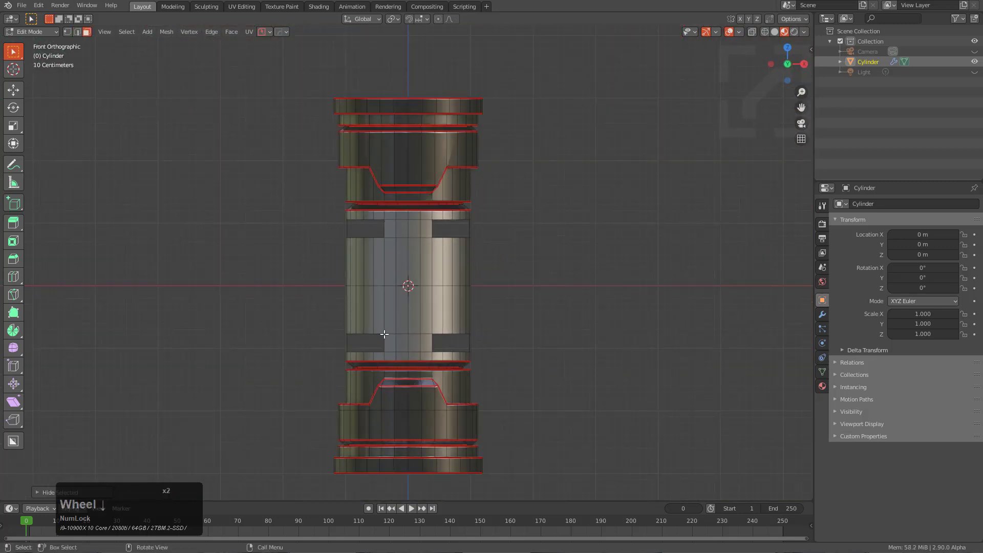
Dice the cylinder along Z with 23 segments using the Knife Project method.
key("Tab")
key("q")
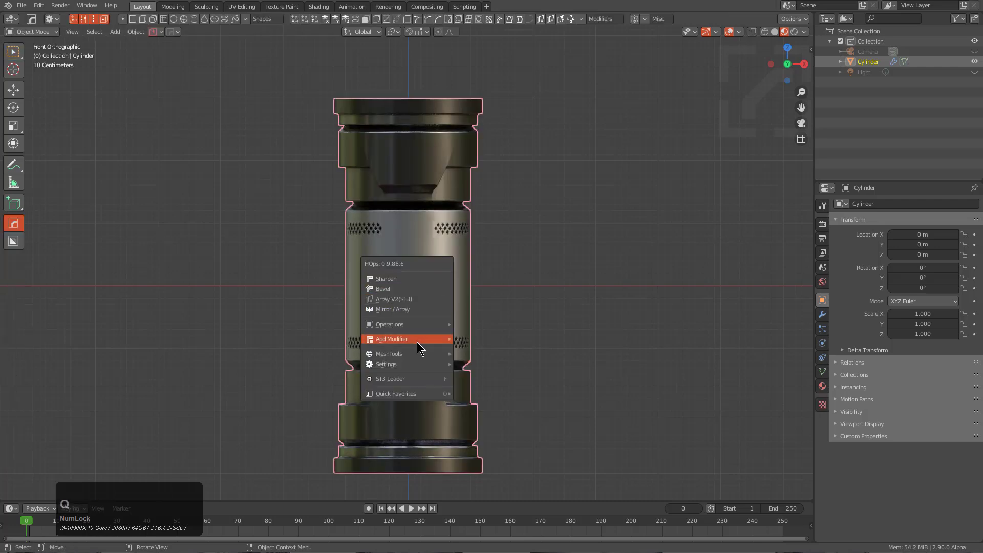
mouse_move(415, 354)
left_click(506, 382)
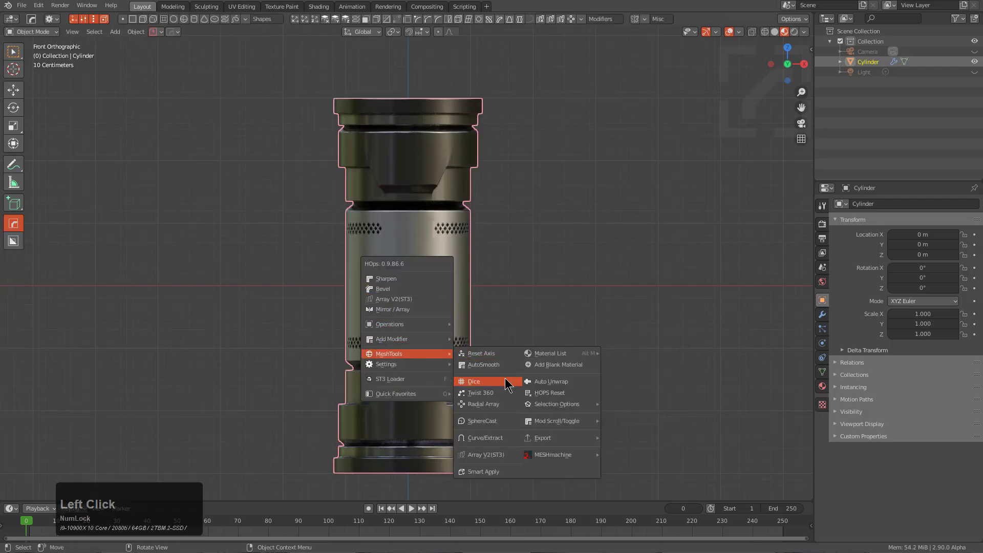
scroll(191, 336, "up", 5)
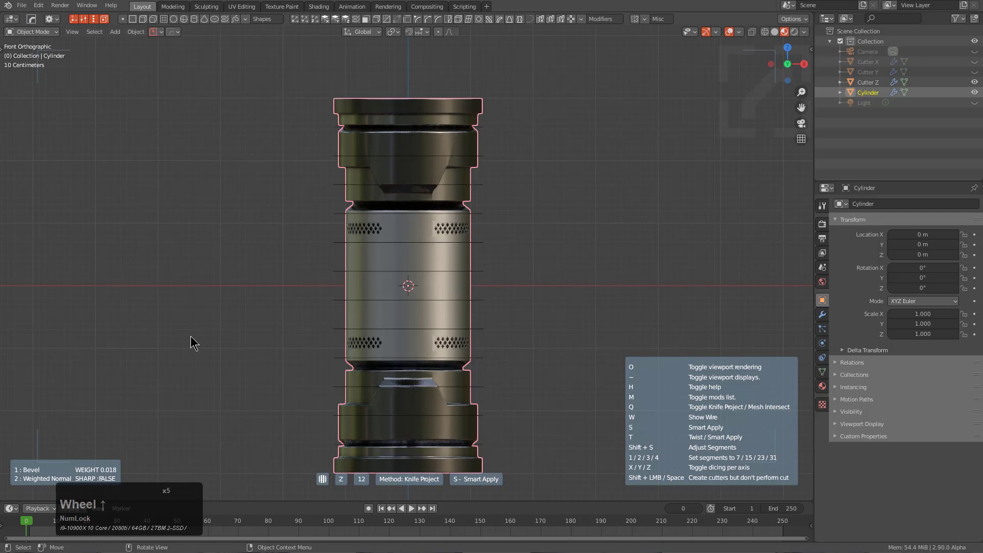
scroll(191, 336, "down", 11)
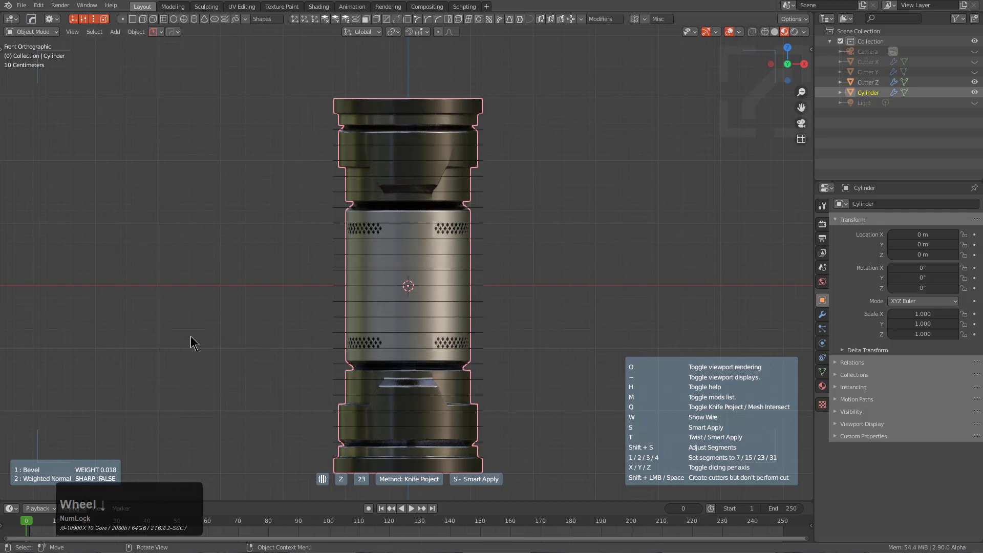
left_click(191, 336)
Reveal the hidden grate panels, deselect the whole mesh and return to Object Mode.
scroll(440, 250, "up", 2)
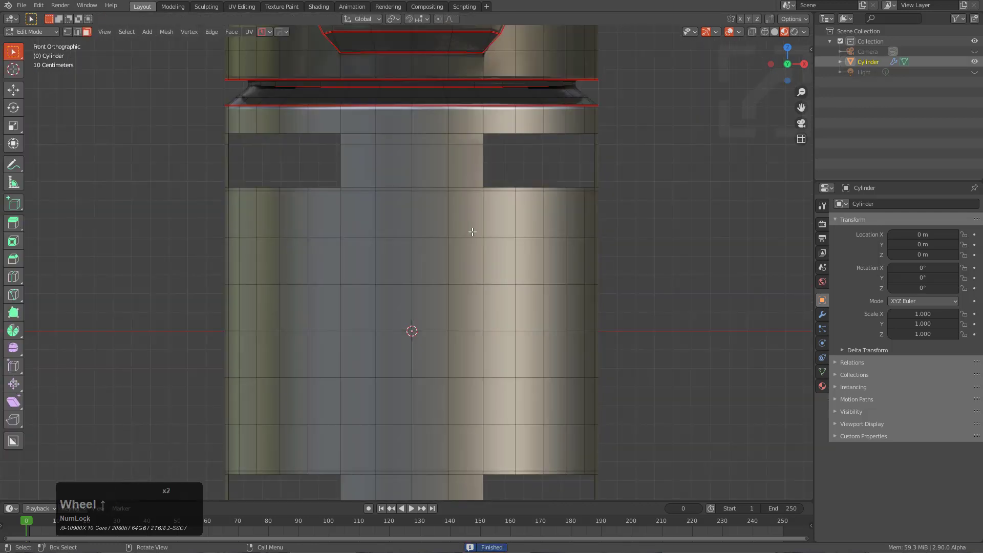
key("alt+h")
key("a")
key("a")
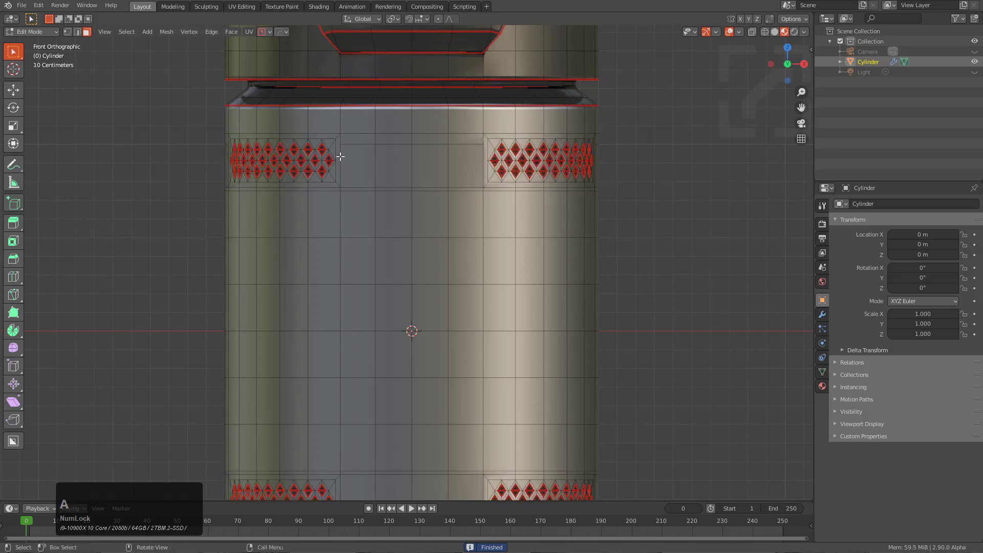
scroll(470, 231, "down", 6)
middle_click_drag(454, 358, 432, 341)
key("Tab")
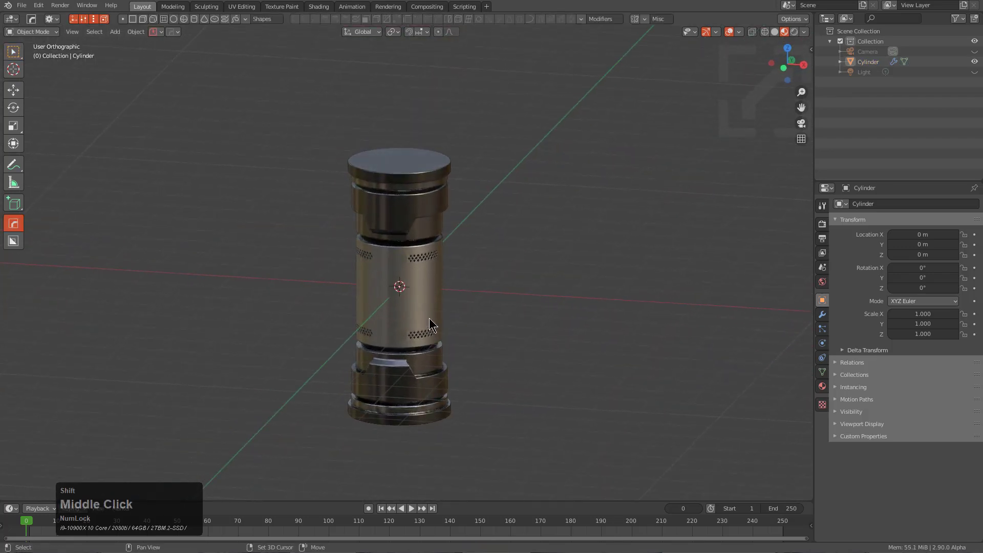
Add a Bezier circle at the cylinder's centre and enlarge its control points in Edit Mode to well beyond the body.
key("shift+a")
mouse_move(410, 329)
left_click(472, 99)
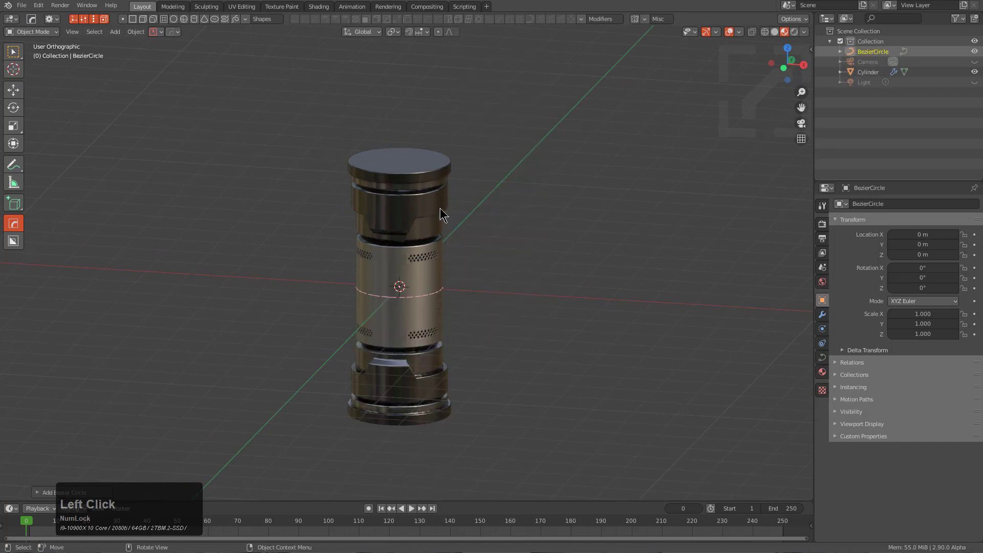
key("Tab")
key("s")
left_click(560, 344)
key("Tab")
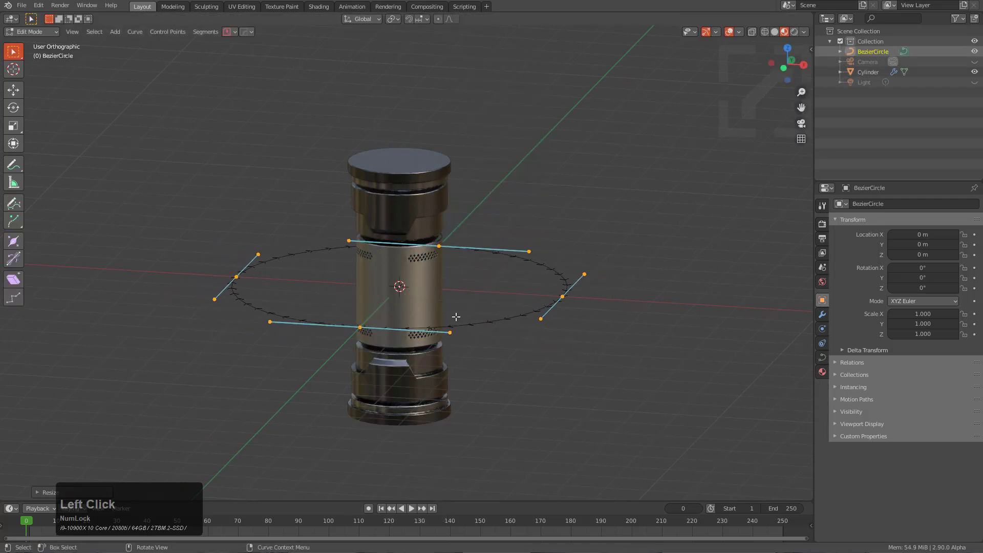
middle_click_drag(457, 316, 471, 353)
key("Tab")
key("Tab")
Parent the cylinder to the Bezier circle with Curve Deform and clear the selection.
left_click(428, 312)
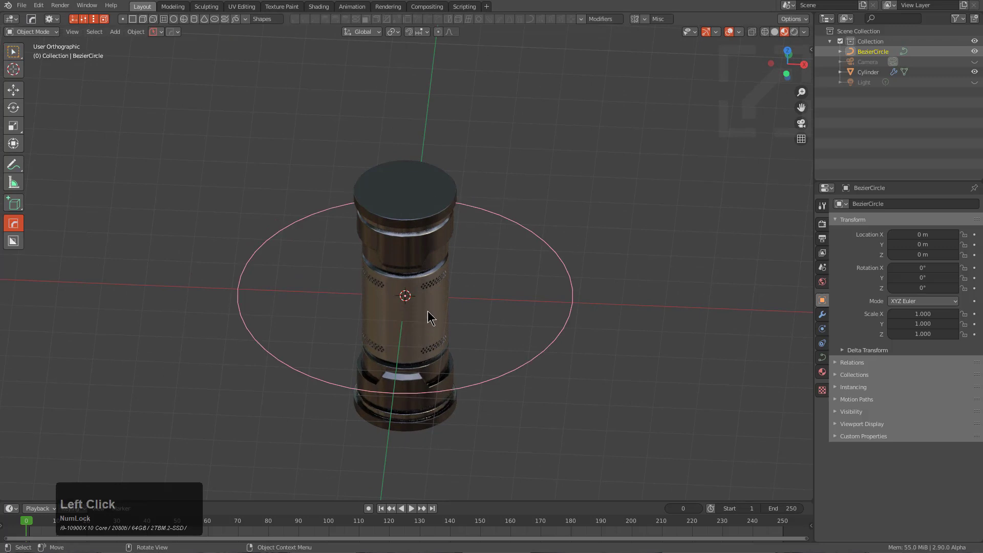
left_click(558, 262, "shift")
key("ctrl+p")
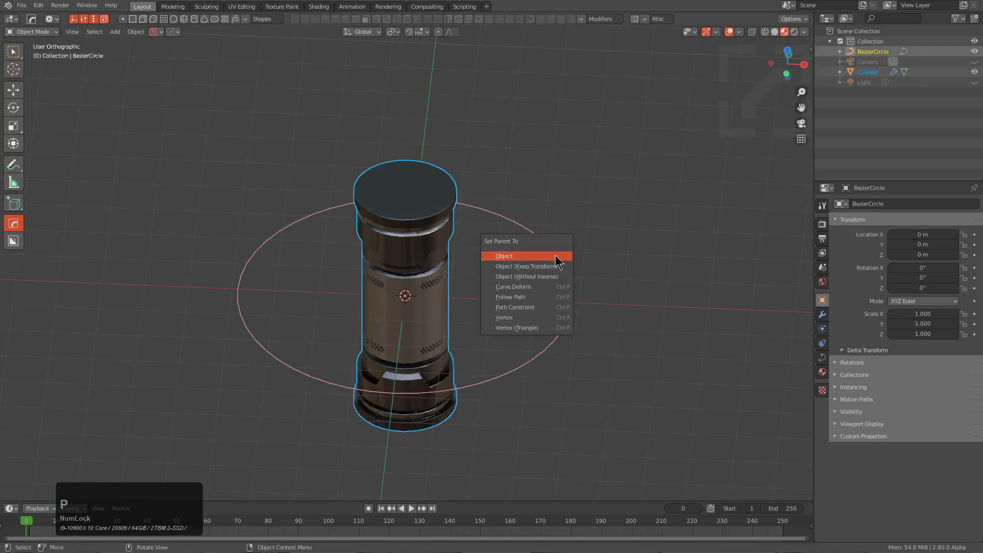
left_click(535, 290)
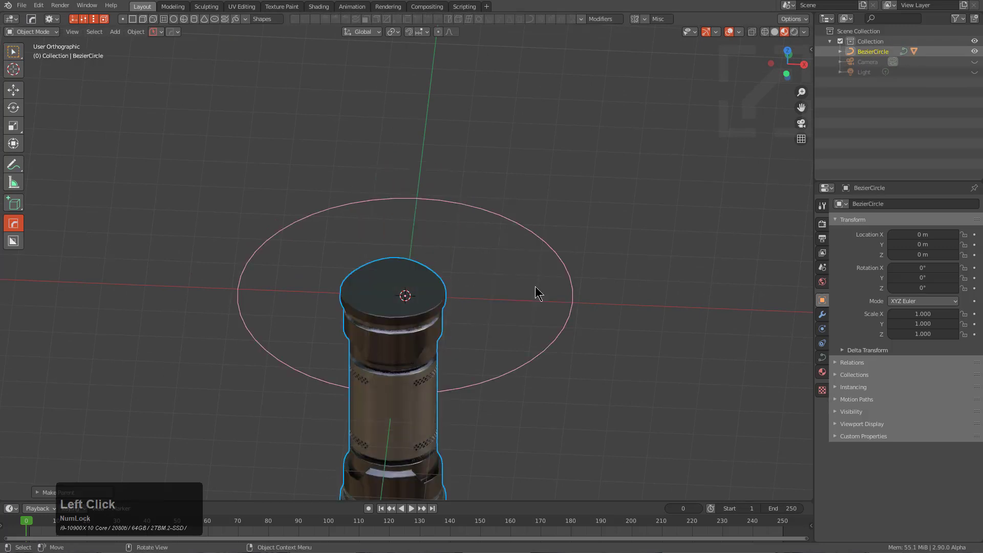
key("alt+a")
middle_click_drag(407, 344, 403, 228)
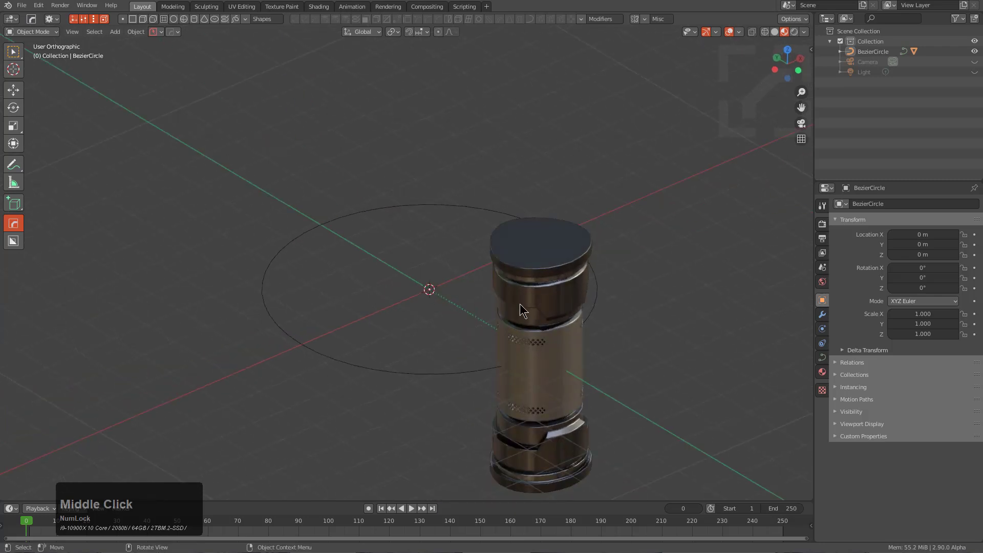
Set the deform axis of the cylinder's Curve modifier to Z in the HOps Helper.
left_click(585, 278)
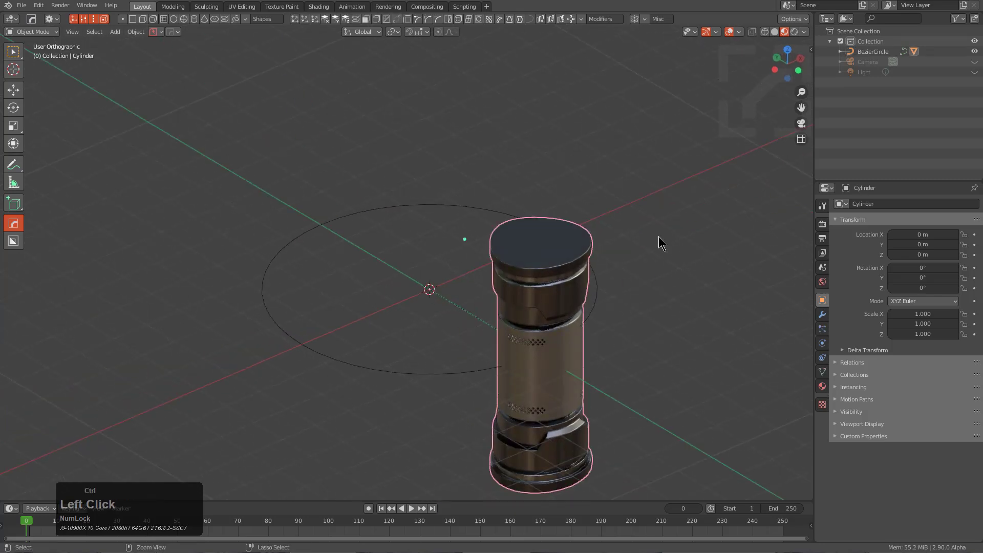
key("ctrl+grave")
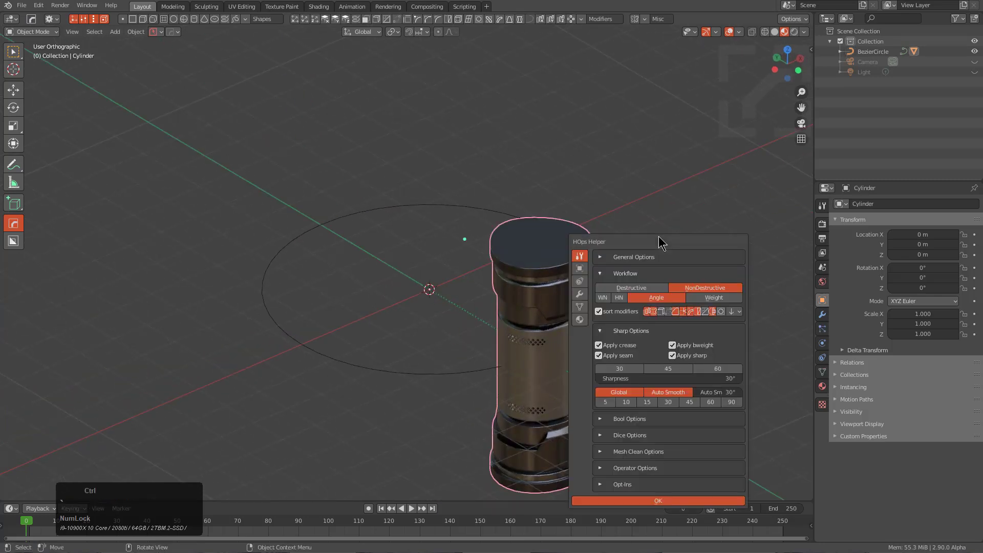
left_click(581, 294)
left_click_drag(642, 205, 631, 88)
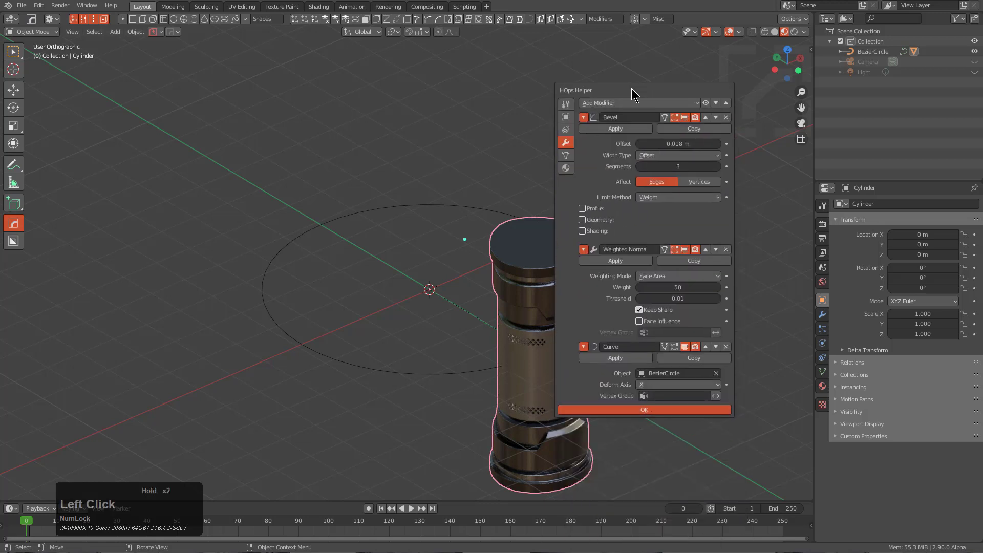
left_click(663, 384)
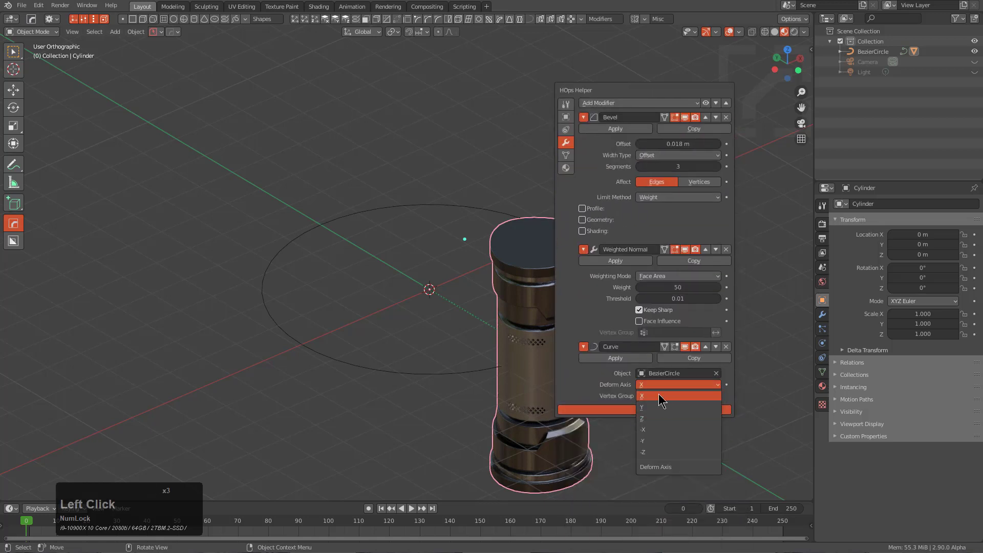
left_click(659, 396)
scroll(641, 385, "down", 2, "ctrl")
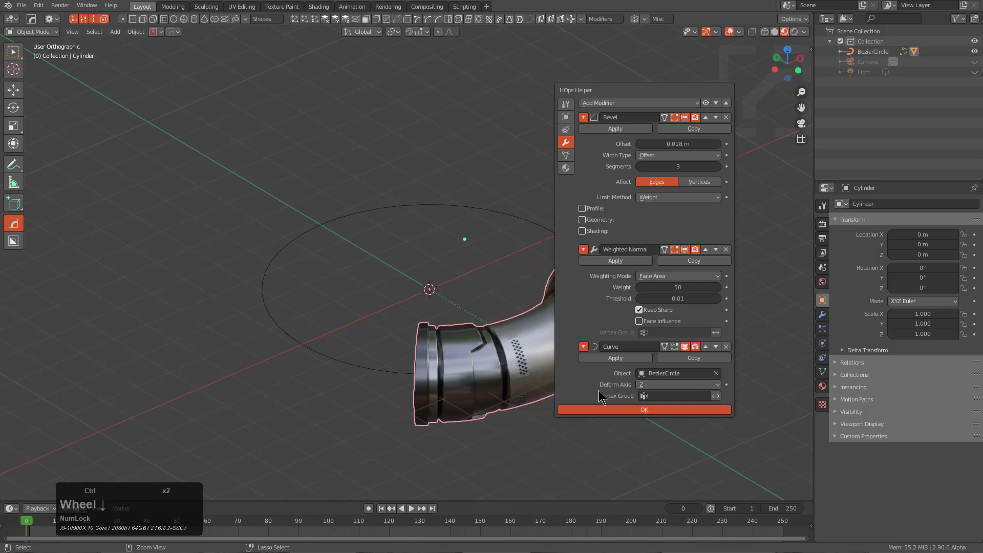
middle_click_drag(427, 349, 483, 348)
scroll(483, 347, "up", 1)
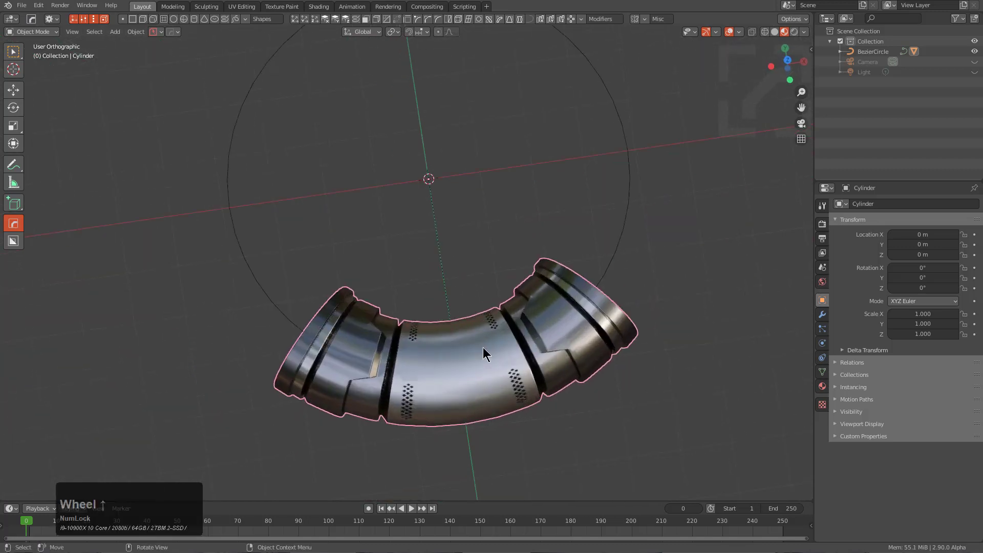
key("s")
key("z")
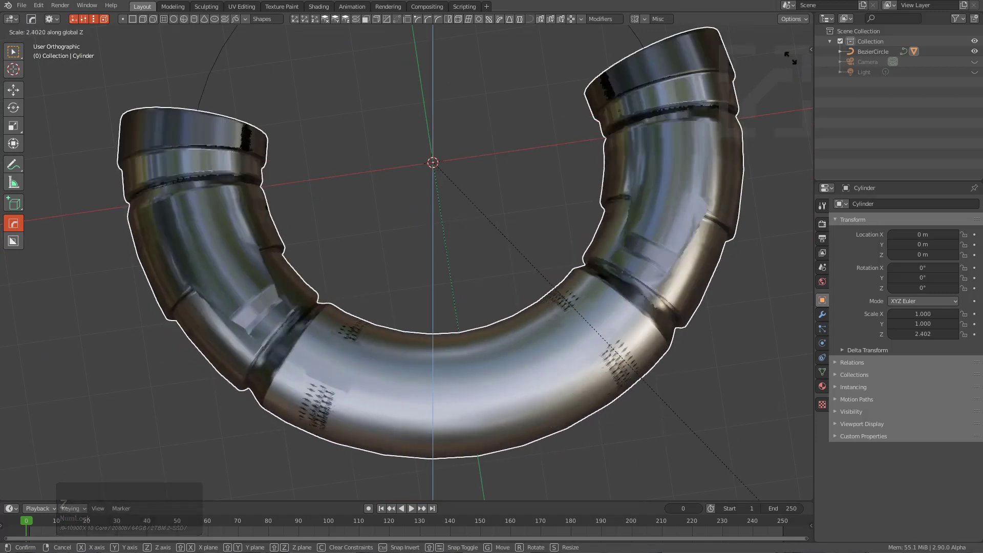
right_click(564, 238)
Add an Array V2 (ST3) to the bent cylinder and move the Array modifier above the Curve modifier.
scroll(564, 238, "down", 2)
key("q")
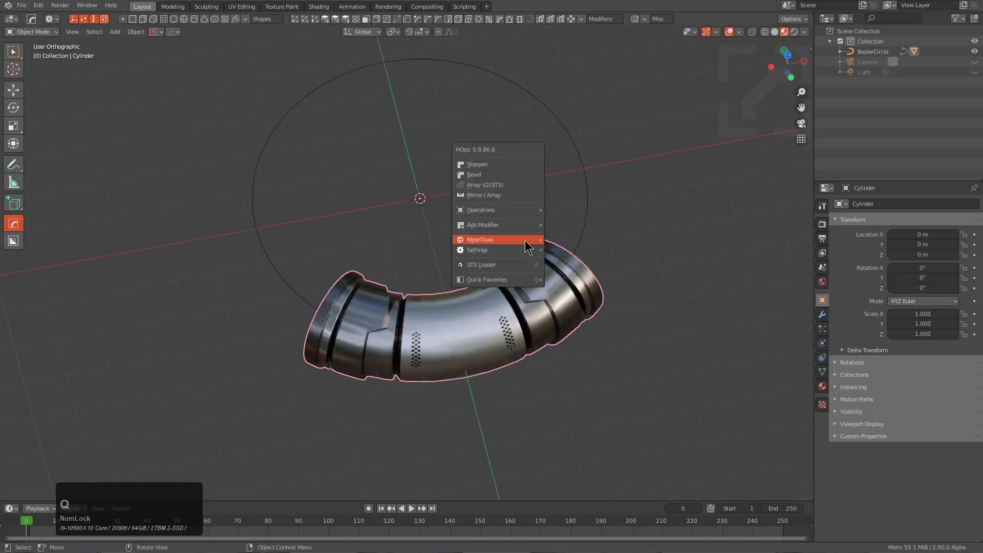
left_click(507, 185)
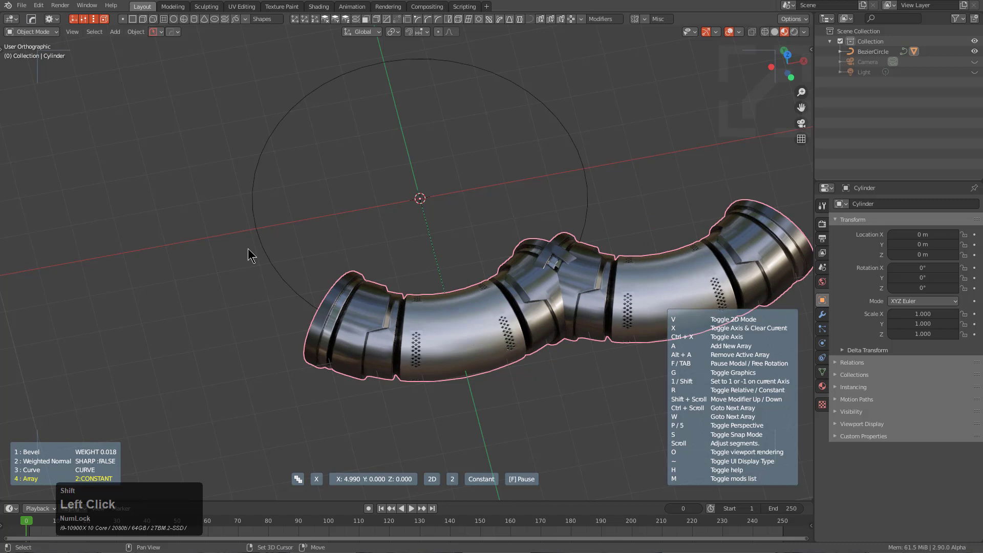
scroll(248, 255, "up", 1, "shift")
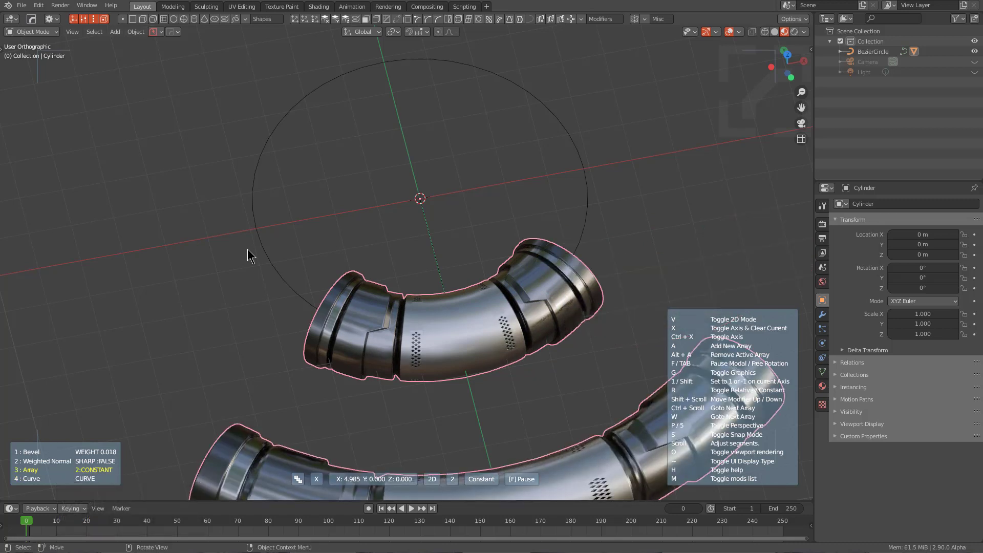
Offset the array along Z with a count of 4 so the copies close into a ring, and deselect it.
key("x")
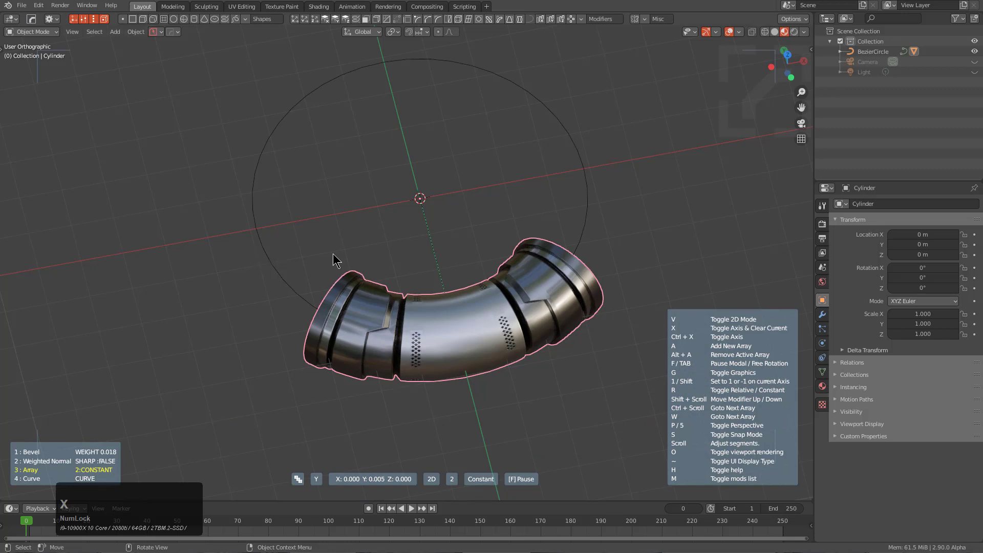
key("x")
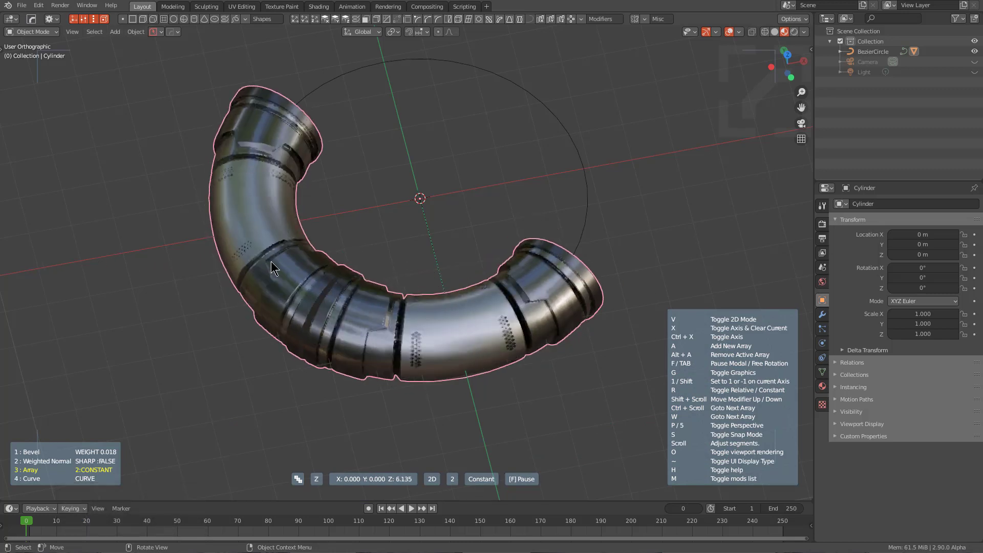
scroll(288, 270, "up", 1)
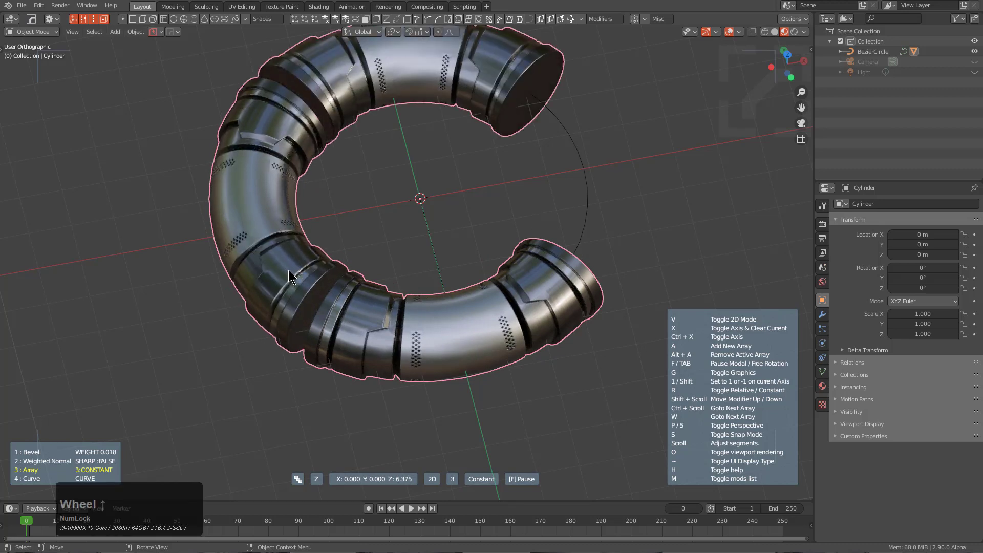
scroll(290, 273, "up", 1)
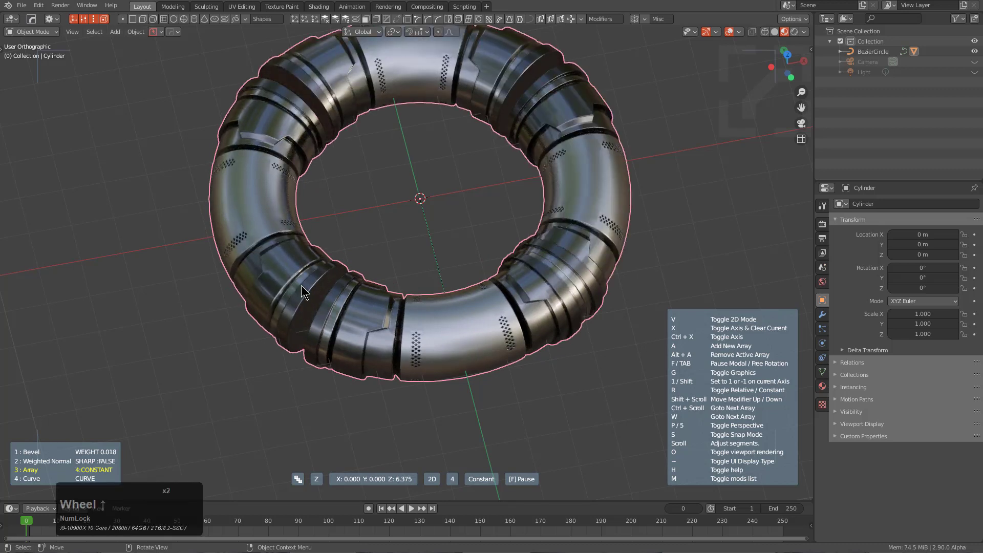
left_click(255, 284)
scroll(436, 261, "up", 2)
middle_click_drag(436, 261, 446, 321)
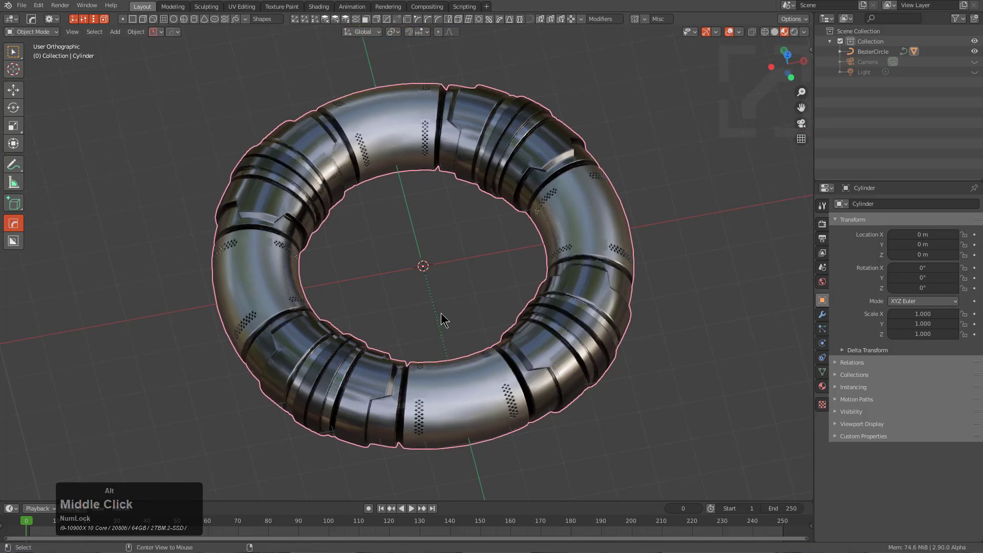
key("a")
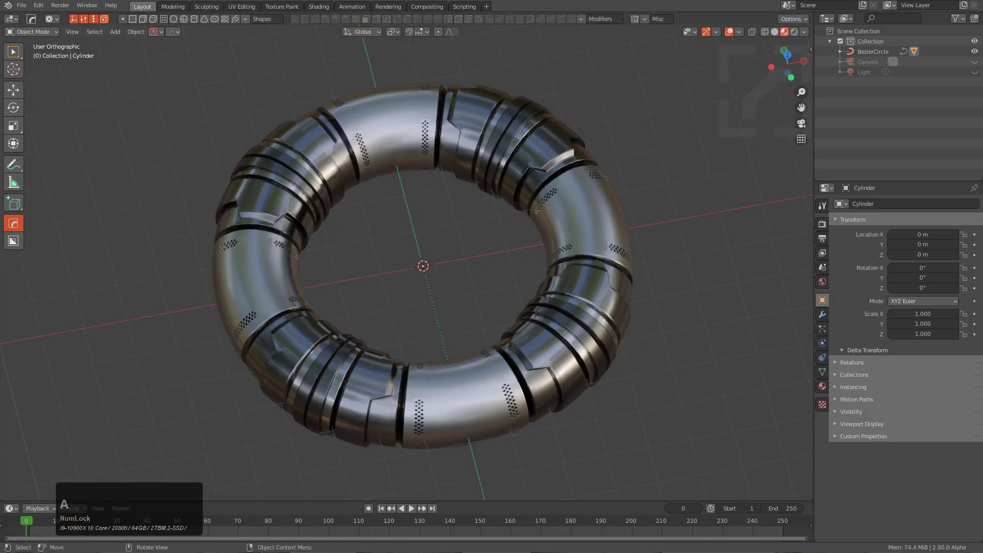
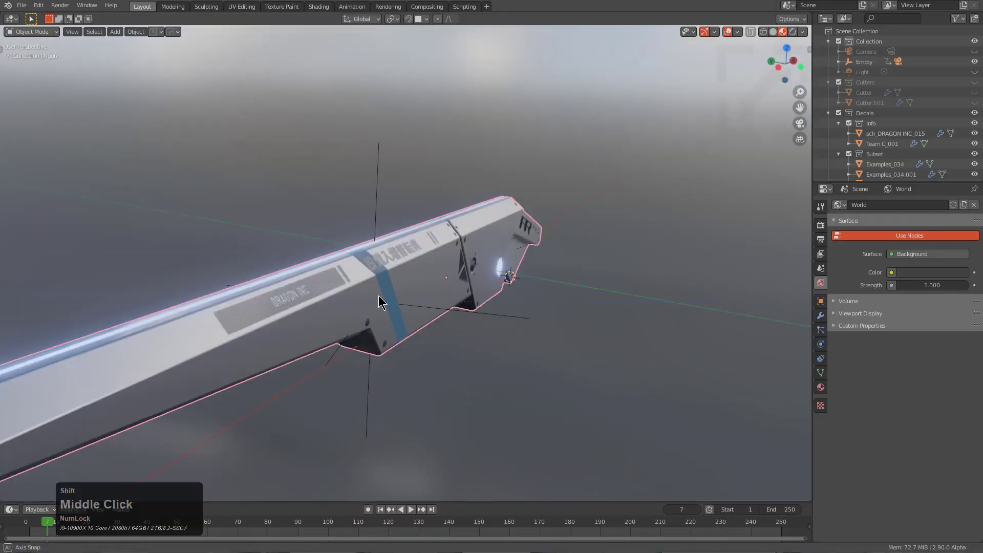
Inspect the AR PRO end of the long panelled model from the front in orthographic view.
middle_click_drag(338, 308, 286, 305)
scroll(398, 257, "up", 2)
middle_click_drag(678, 263, 451, 288, "shift")
left_click(796, 139)
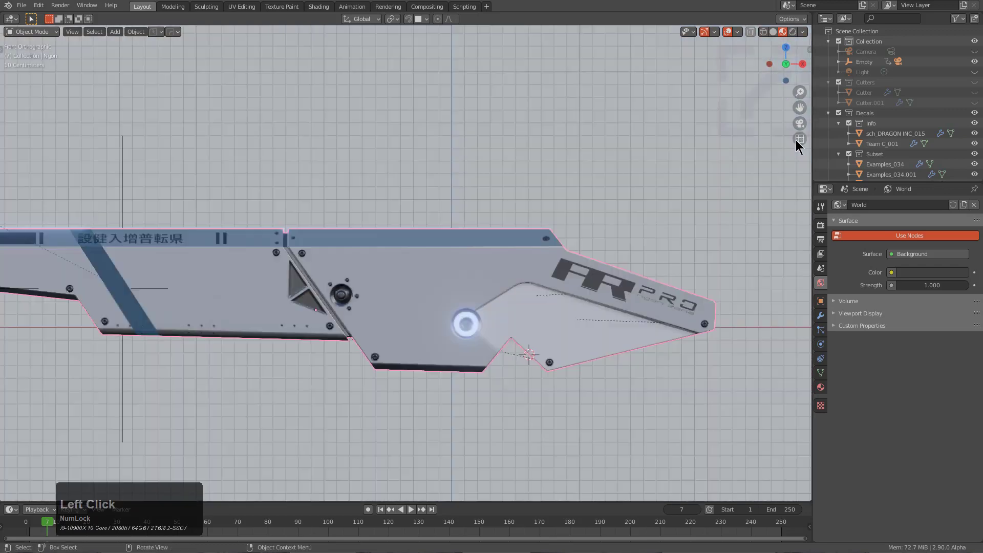
Knife-cut a stepped panel outline with chamfered corners down from the top edge of the AR PRO section, cutting through the mesh.
key("Tab")
scroll(410, 298, "up", 5)
scroll(338, 241, "down", 1)
key("k")
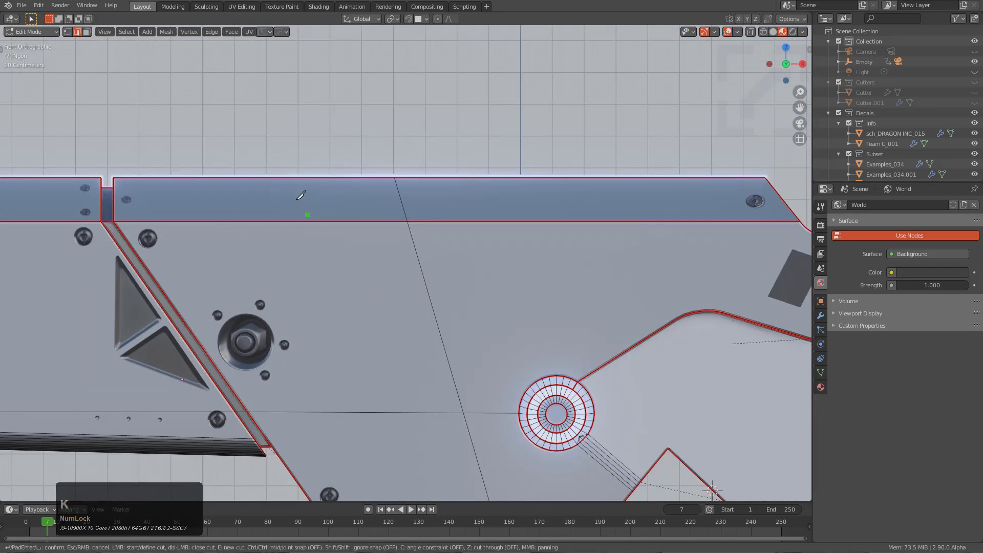
key("c")
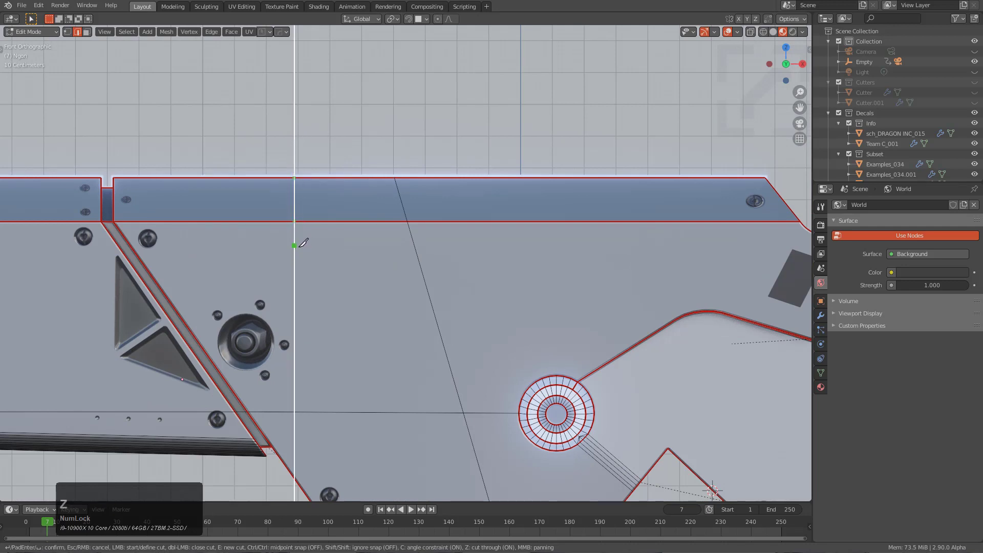
left_click(294, 177)
left_click(293, 251)
left_click(307, 265)
left_click(563, 264)
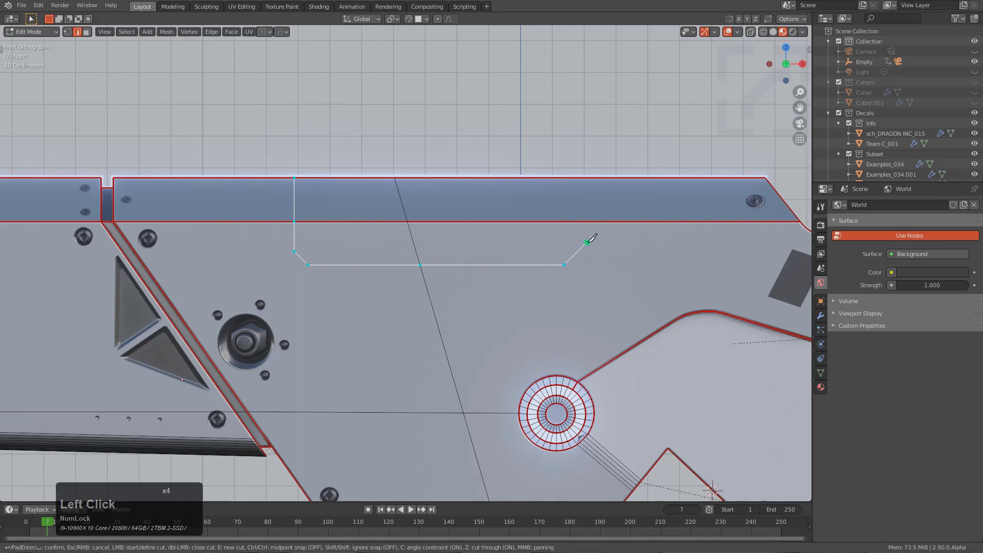
left_click(586, 242)
key("KP_Enter")
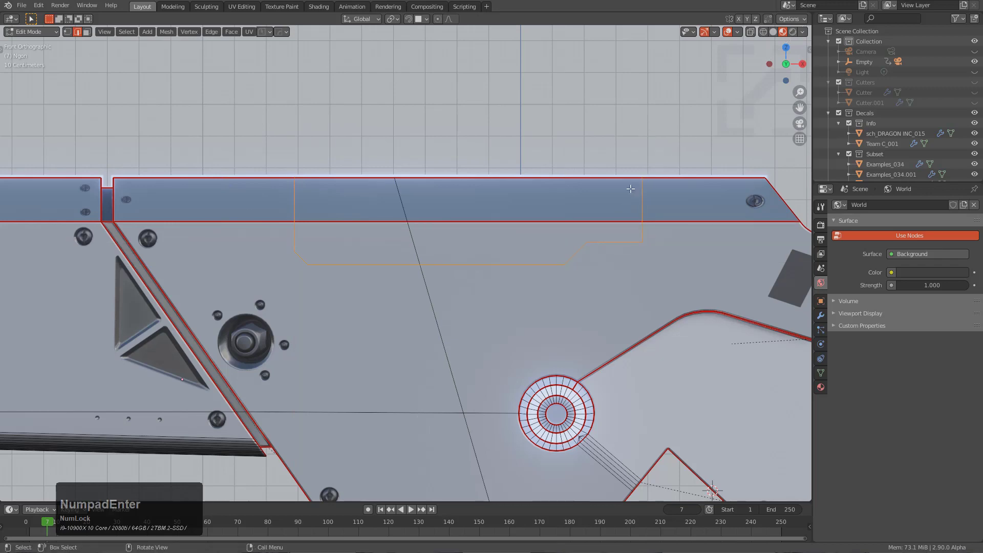
Turn the knife-cut outline into a narrow recessed groove with the HOps Panel (edge) tool, reducing its inset and adjusting the ridge.
middle_click_drag(647, 118, 570, 241)
scroll(624, 251, "up", 1)
middle_click_drag(633, 288, 415, 289, "shift")
scroll(414, 290, "up", 2)
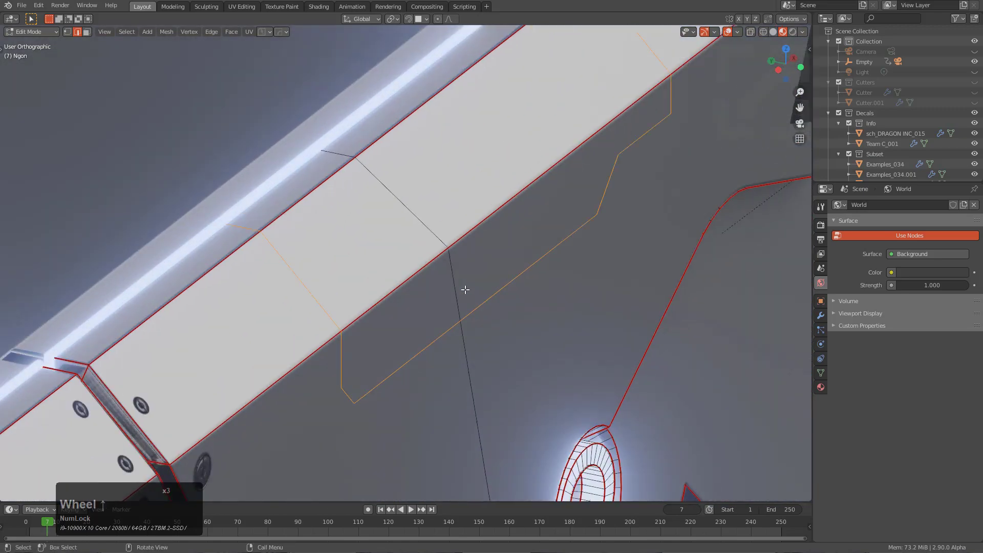
key("d")
left_click(454, 362)
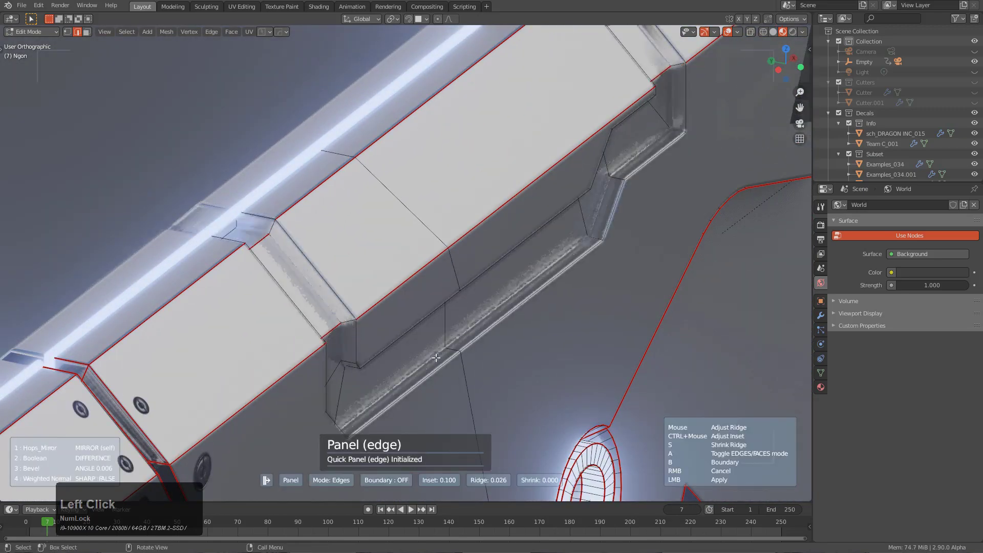
key("ctrl")
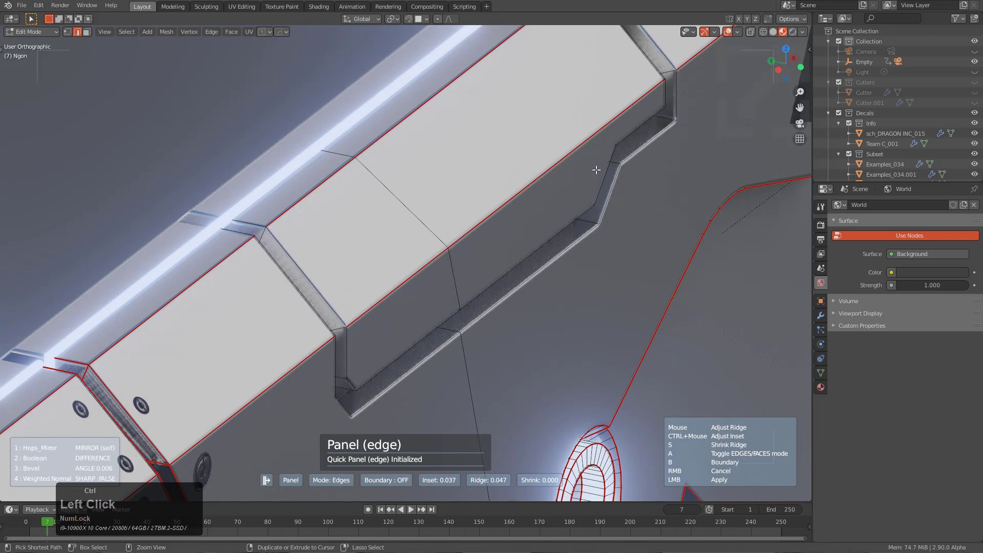
left_click(682, 211)
scroll(640, 220, "down", 1)
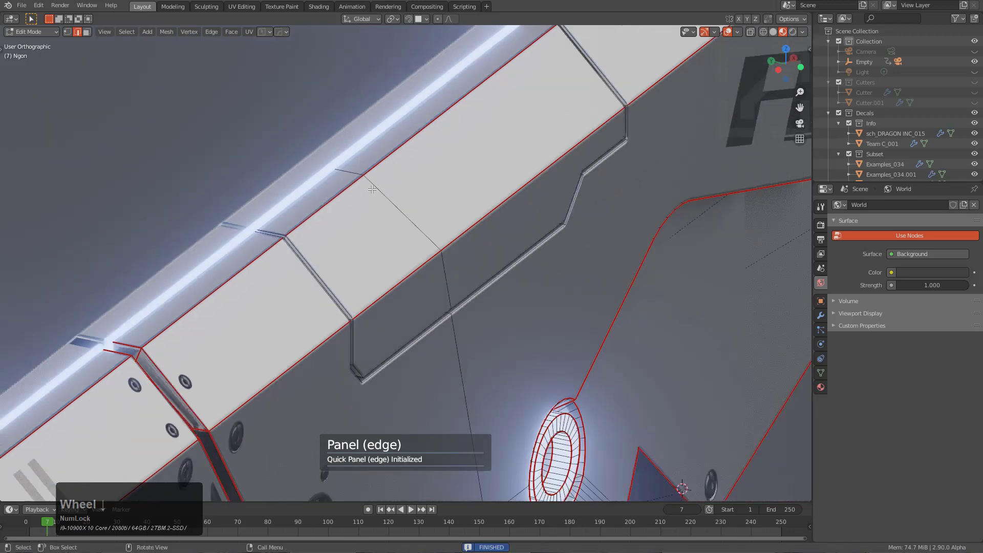
Delete the leftover inner faces where the new panel groove meets the mirror seam along the top of the model.
scroll(511, 236, "down", 1)
middle_click_drag(584, 225, 502, 245)
scroll(510, 238, "up", 3)
scroll(502, 245, "up", 2)
key("alt+z")
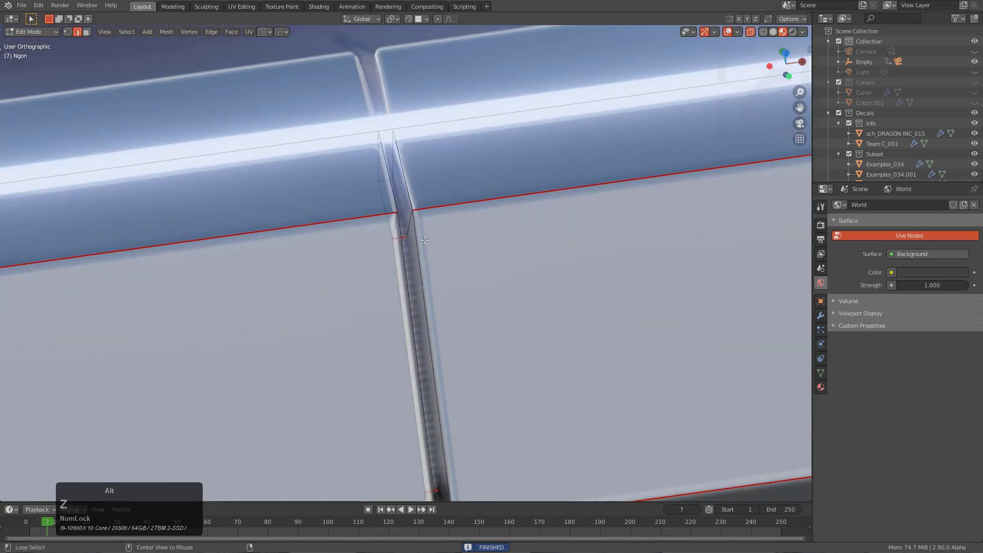
scroll(341, 194, "down", 4)
middle_click_drag(341, 194, 794, 229, "shift")
scroll(255, 302, "up", 2)
middle_click_drag(254, 302, 564, 233, "shift")
scroll(564, 232, "down", 2)
middle_click_drag(273, 247, 620, 319, "shift")
scroll(620, 319, "up", 5)
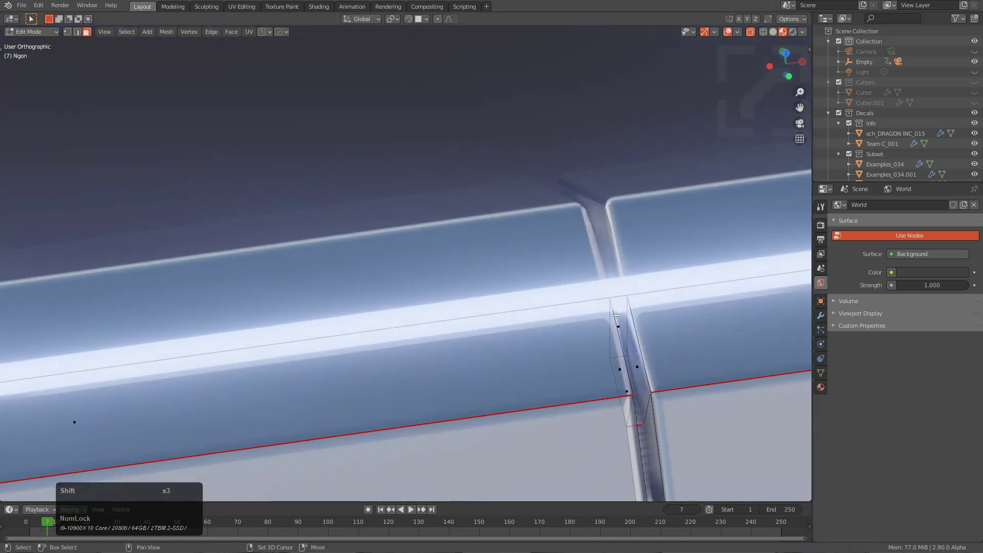
key("x")
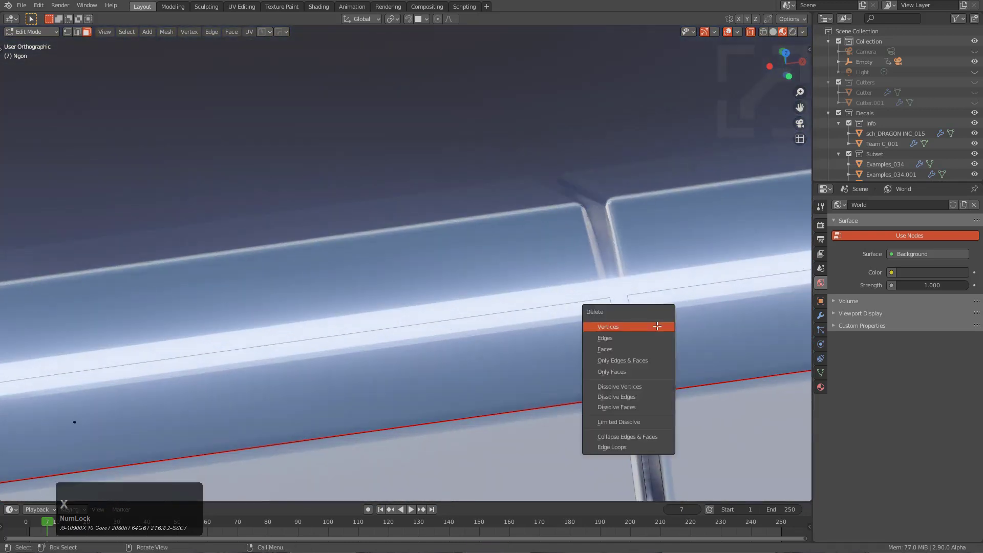
left_click(636, 348)
scroll(514, 292, "down", 10)
key("Tab")
Knife a square face into the large side panel below the Japanese lettering with BoxCutter in front view.
middle_click_drag(504, 327, 492, 268)
middle_click_drag(409, 253, 612, 233, "shift")
key("Tab")
scroll(405, 230, "up", 2)
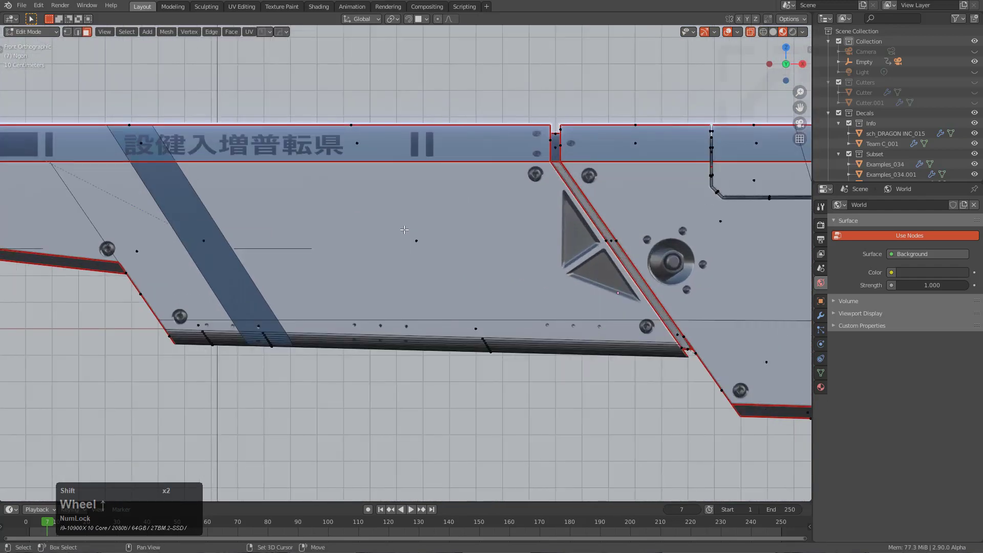
middle_click_drag(404, 229, 424, 266, "shift")
scroll(407, 229, "up", 2)
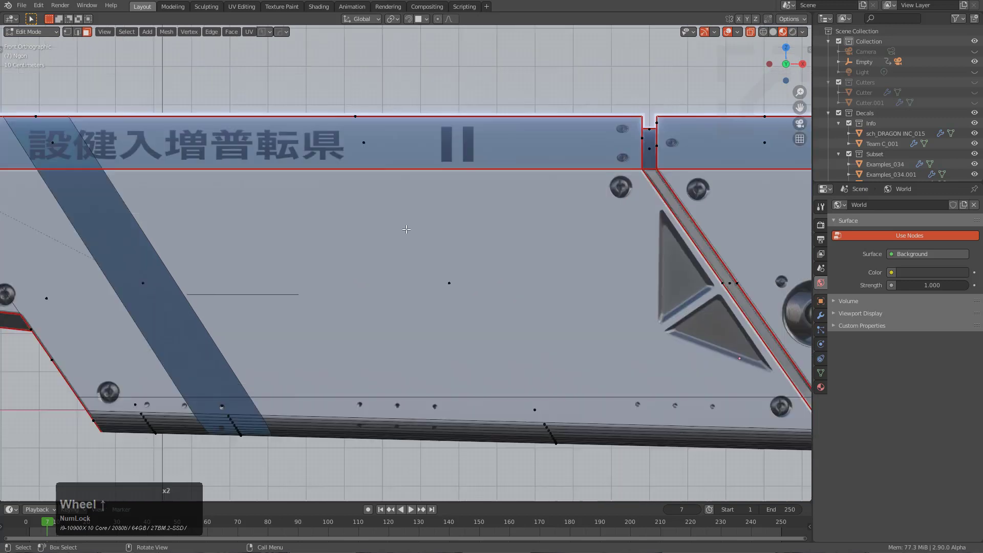
key("w")
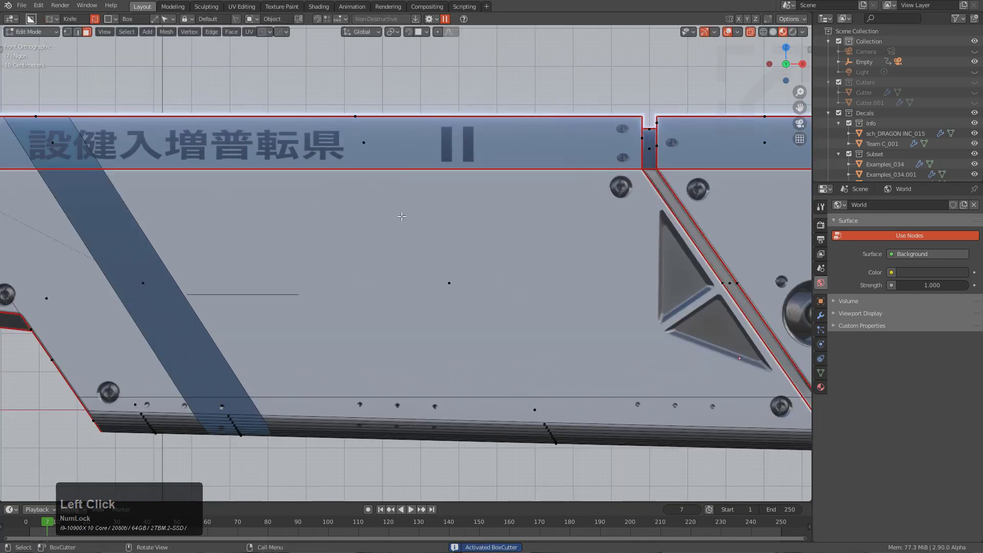
mouse_move(364, 198)
left_mouse_down()
mouse_move(486, 308)
mouse_move(473, 293)
left_mouse_up()
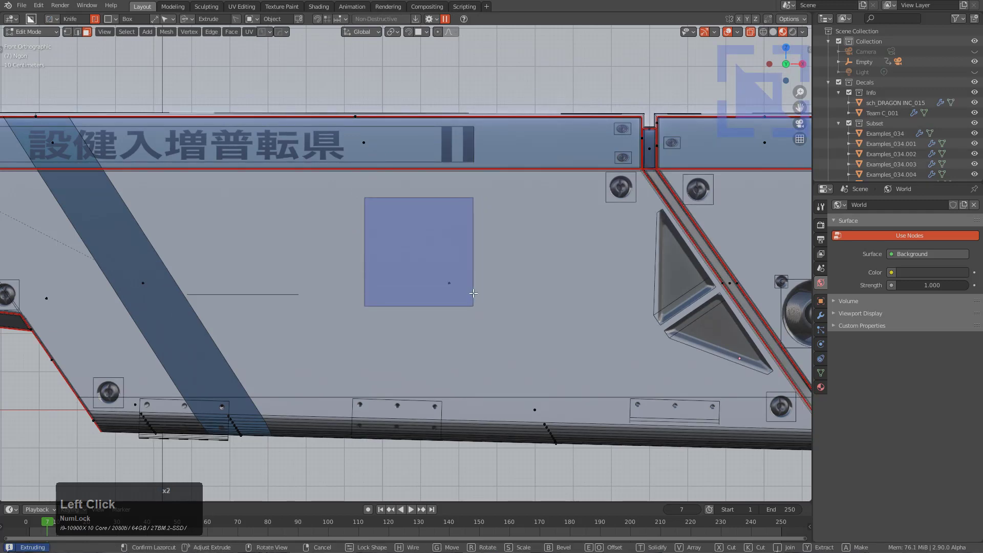
left_click(474, 293)
middle_click_drag(474, 293, 501, 284)
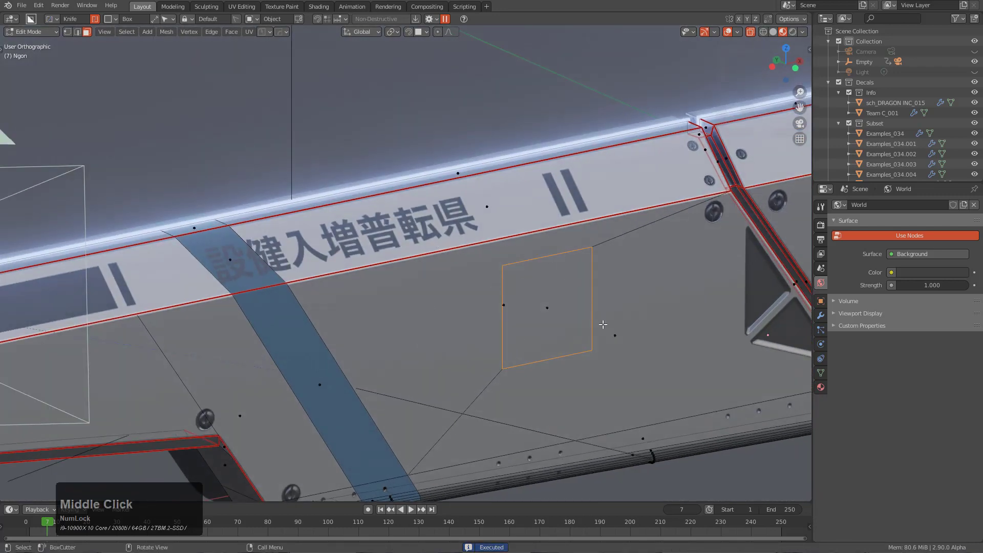
Inset the new square face on the side panel to leave a thin border around it.
scroll(412, 285, "up", 2)
left_click(413, 287)
scroll(412, 287, "up", 2)
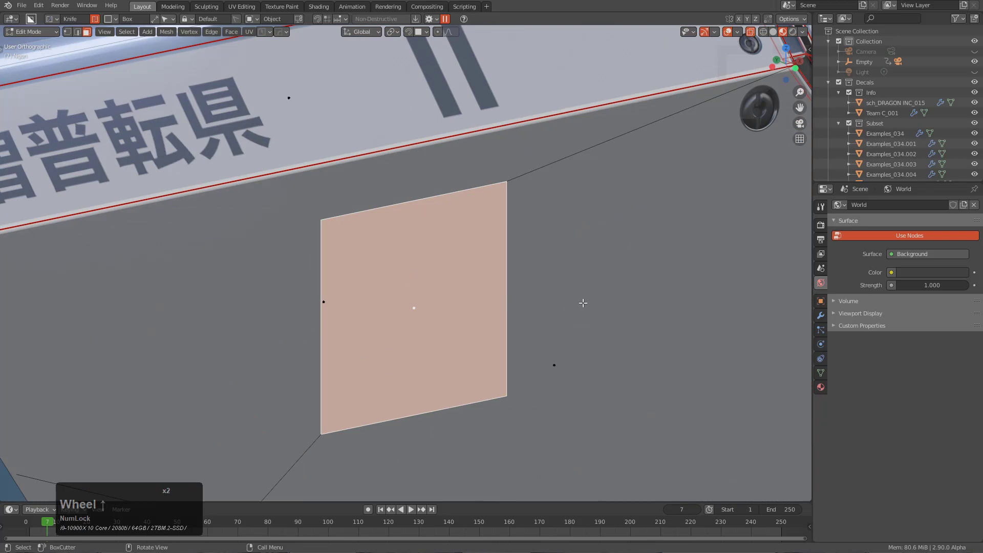
scroll(582, 304, "down", 1)
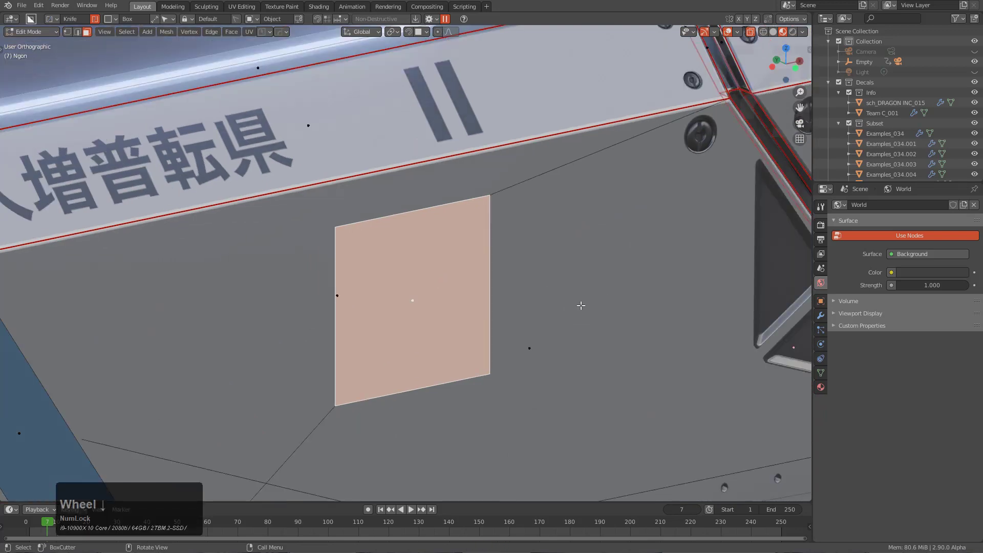
key("i")
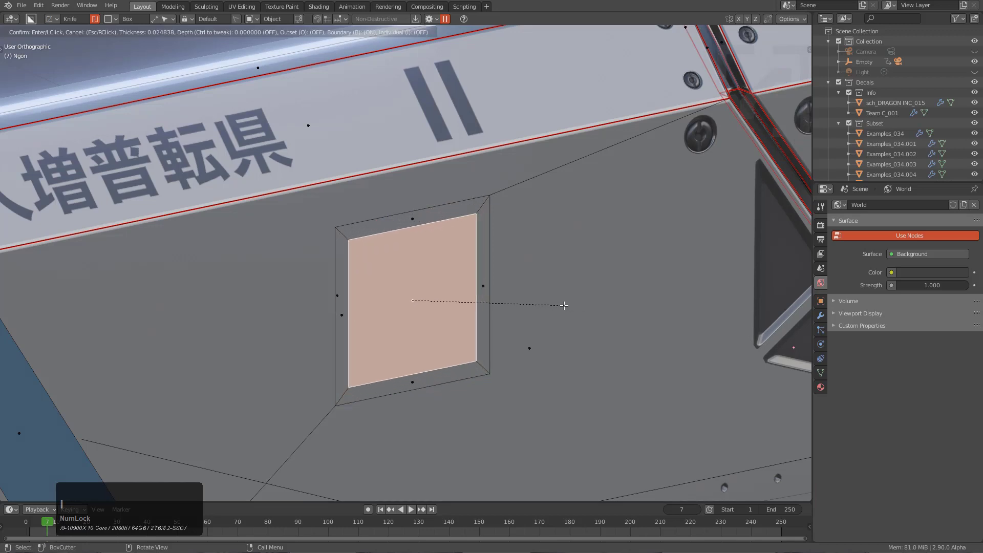
left_click(564, 306)
Apply a HOps Face Grate to the inset square face with 2 divisions and an inset of 0.013.
key("q")
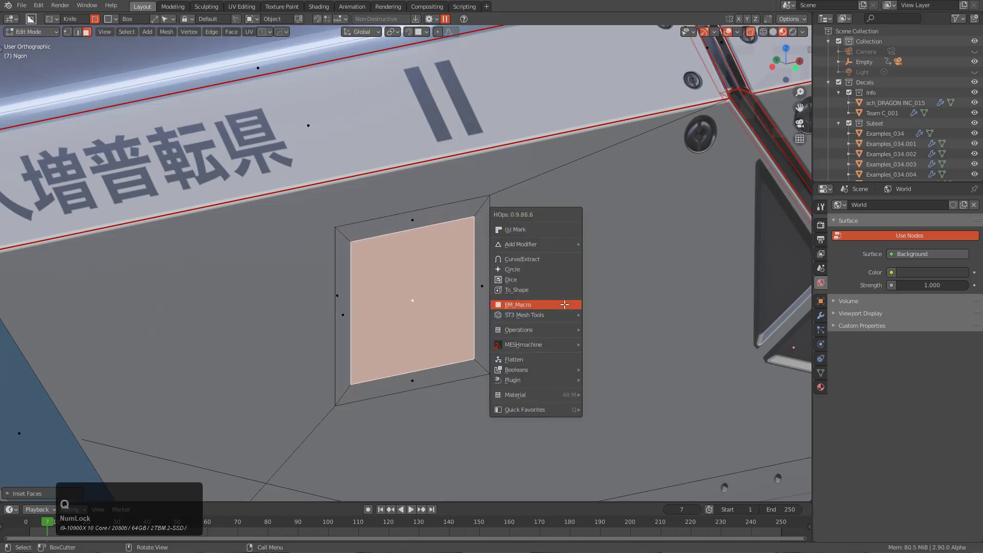
left_click(565, 305)
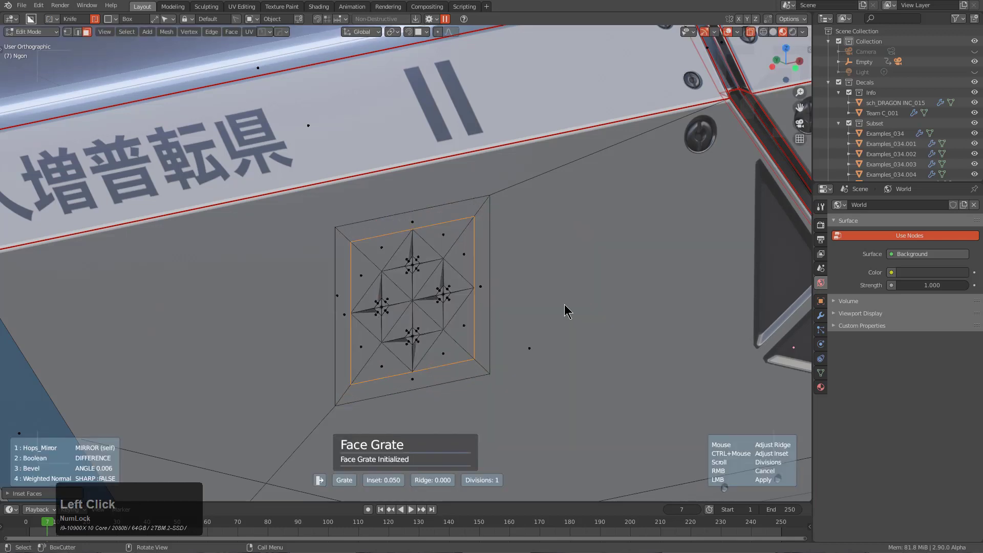
scroll(565, 304, "up", 1)
key("ctrl")
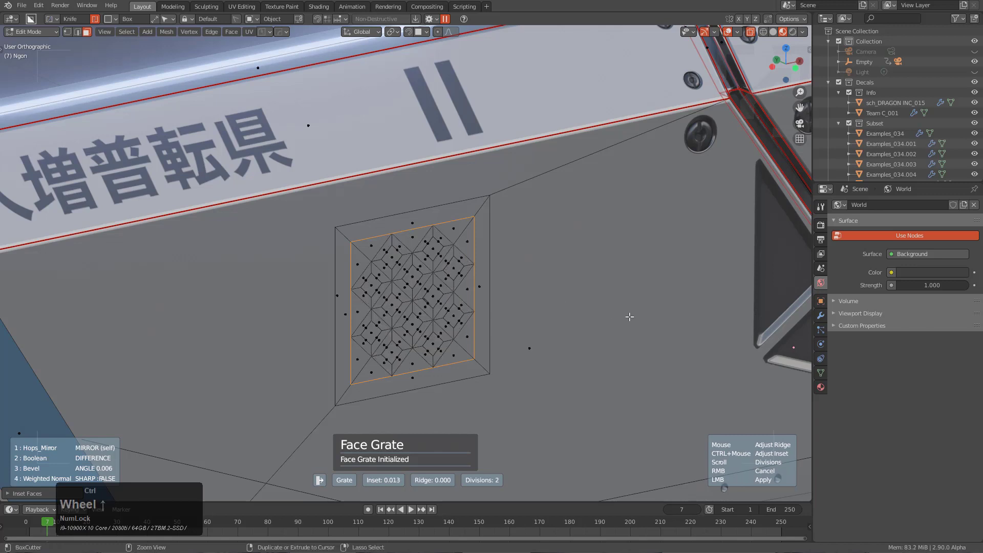
Apply the Face Grate to the inset panel beneath the lettering with inset 0.013, ridge 0.000 and 2 divisions.
left_click(603, 310)
scroll(446, 303, "down", 3)
middle_click_drag(446, 302, 226, 226)
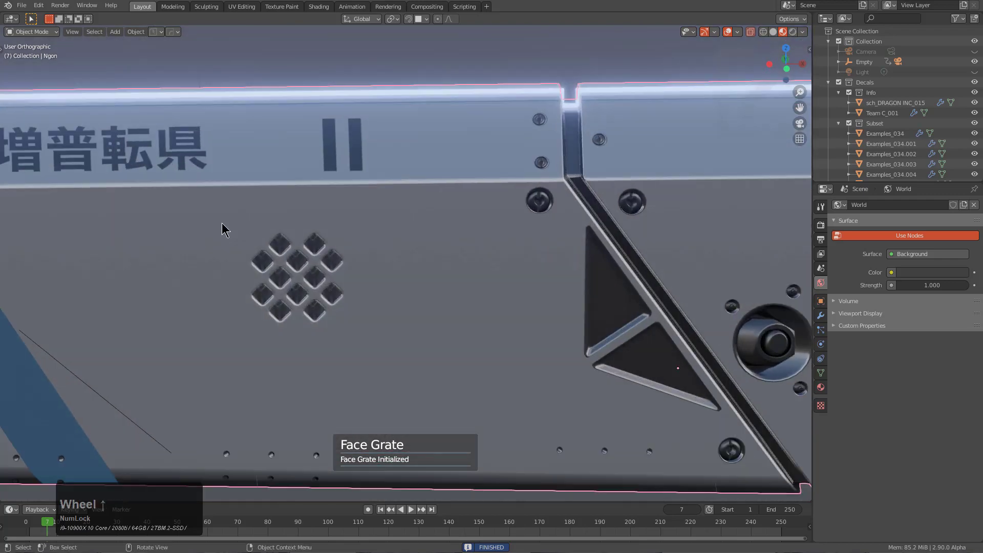
Inspect the grate's holes and vertex layout up close, and its look on the whole side panel.
scroll(248, 259, "up", 1)
middle_click_drag(248, 258, 420, 176)
scroll(421, 176, "up", 3)
key("1")
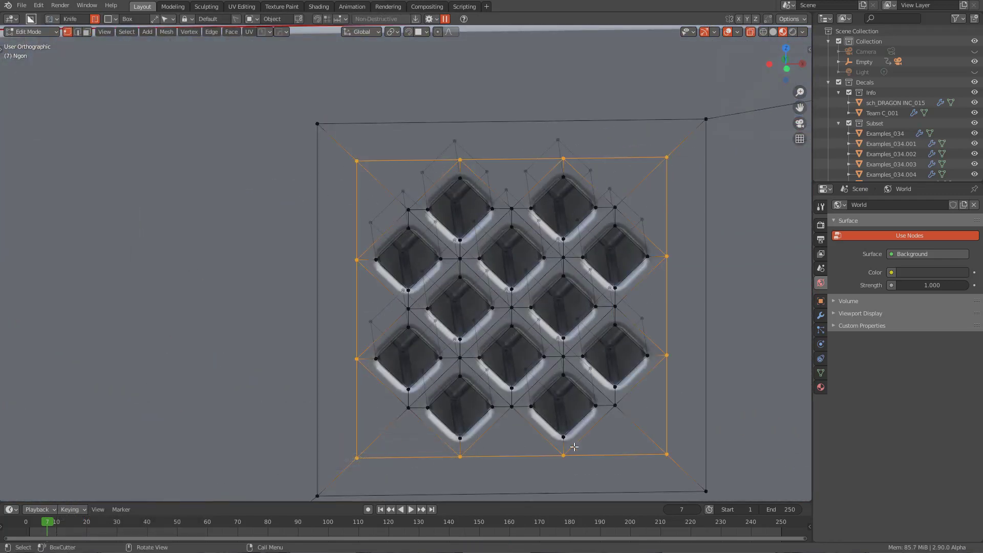
scroll(401, 214, "down", 2)
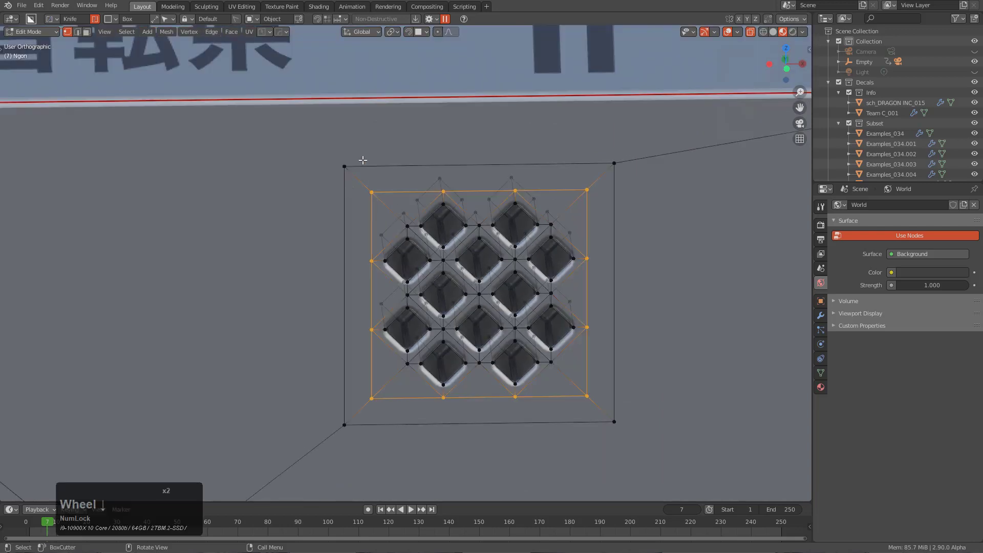
scroll(489, 322, "down", 4)
key("Tab")
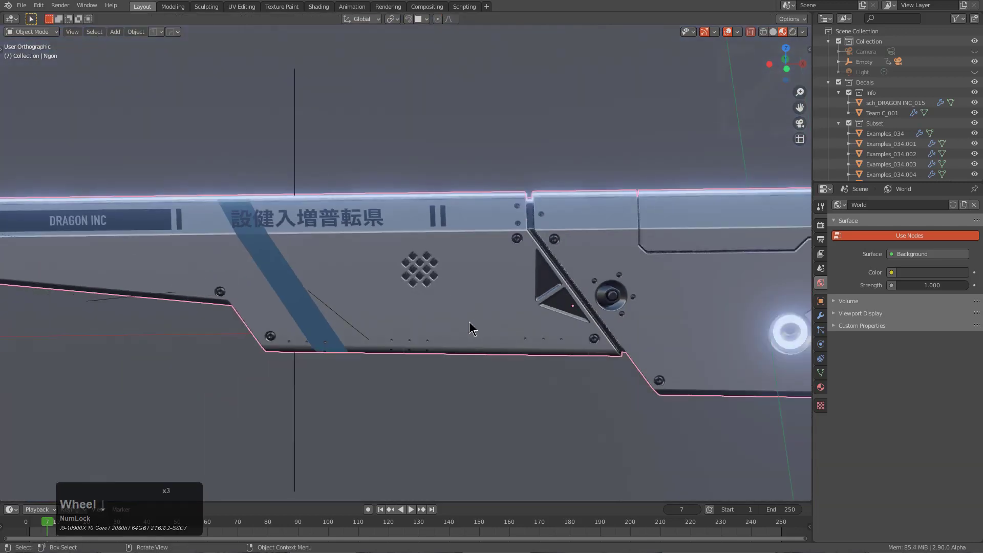
Start an Ngon-shaped knife cut on the body with a slanted first segment across the lower edge beneath the DRAGON INC label.
middle_click_drag(469, 321, 288, 236)
middle_click_drag(357, 259, 453, 297)
scroll(359, 256, "down", 3)
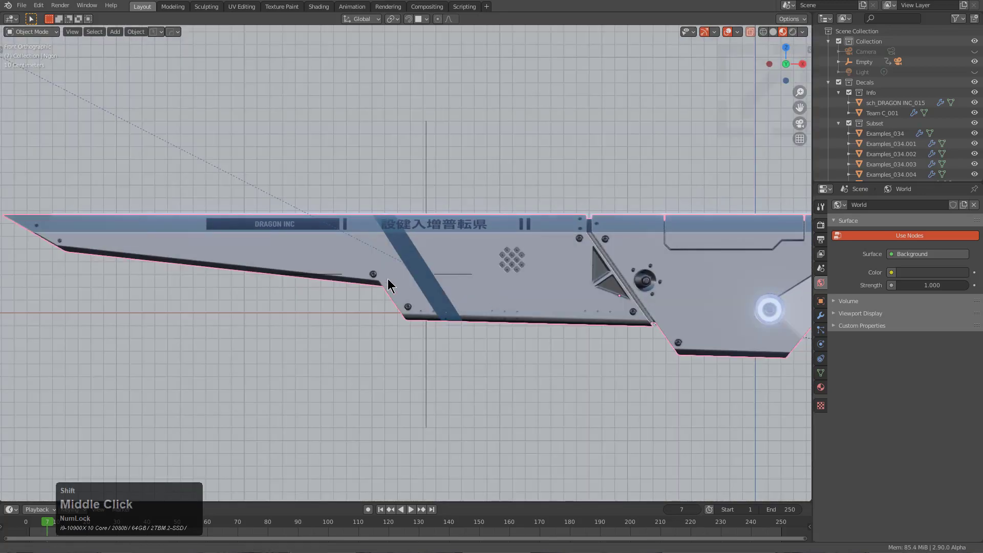
middle_click_drag(389, 283, 571, 295, "shift")
scroll(356, 256, "up", 3)
key("Tab")
middle_click_drag(355, 256, 393, 248, "shift")
scroll(348, 272, "up", 3)
key("alt+a")
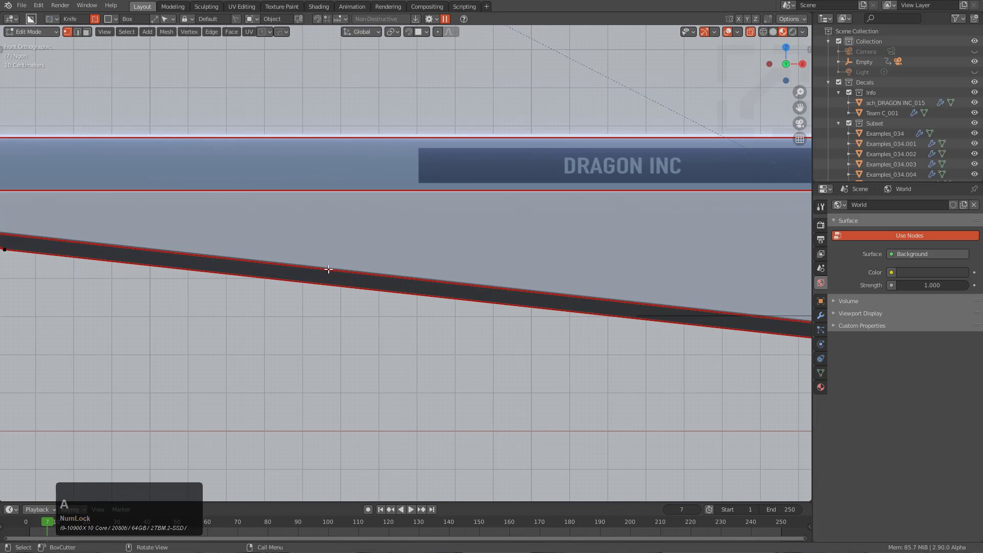
left_click(111, 19)
left_click_drag(239, 240, 189, 328)
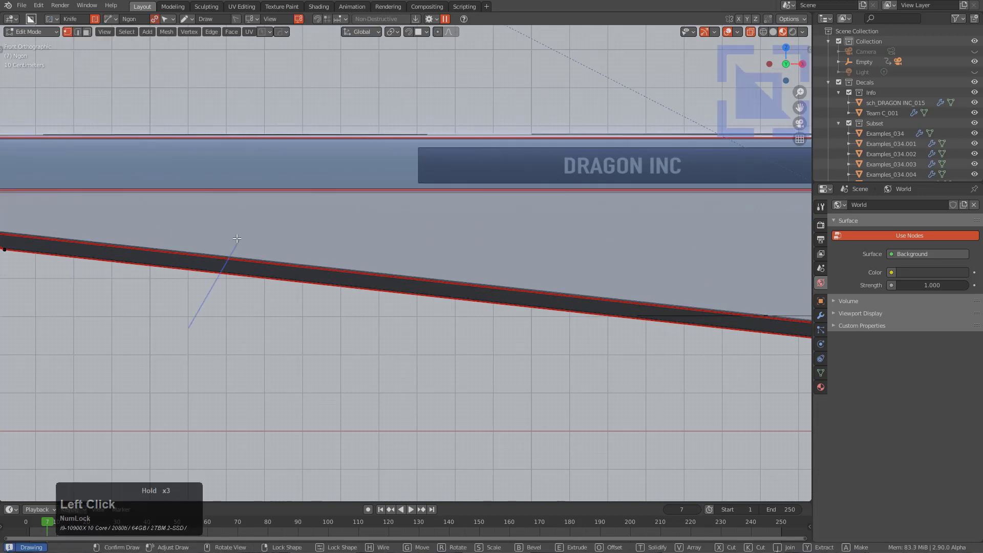
Complete the knife outline along the lower edge with a raised central section and a closing side below the body.
key("ctrl")
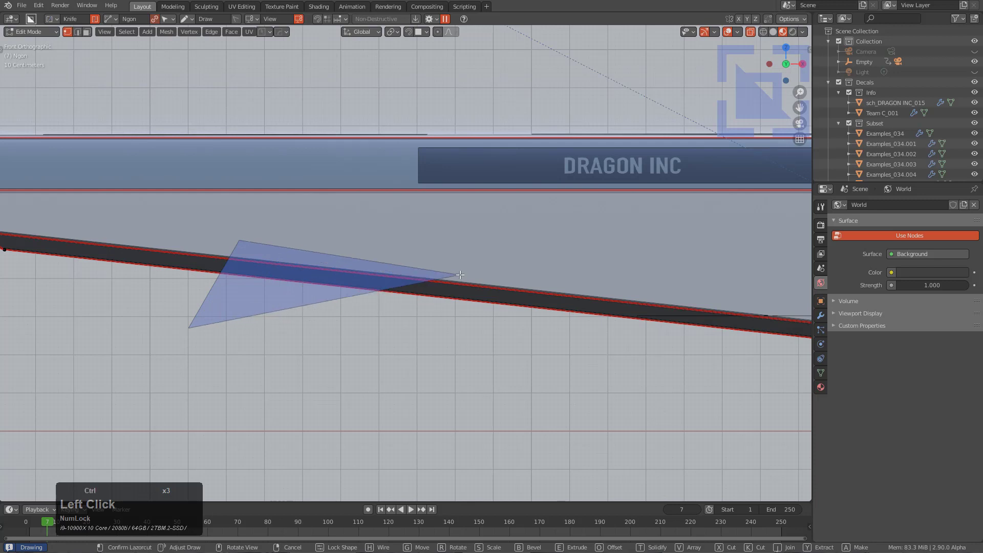
left_click(479, 258, "ctrl")
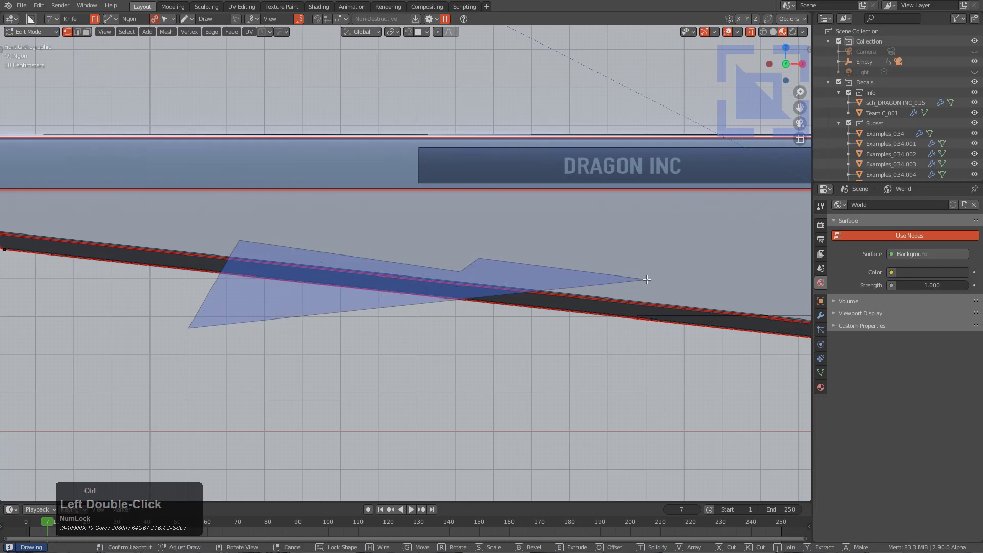
left_click(647, 280, "ctrl")
left_click(655, 299, "ctrl")
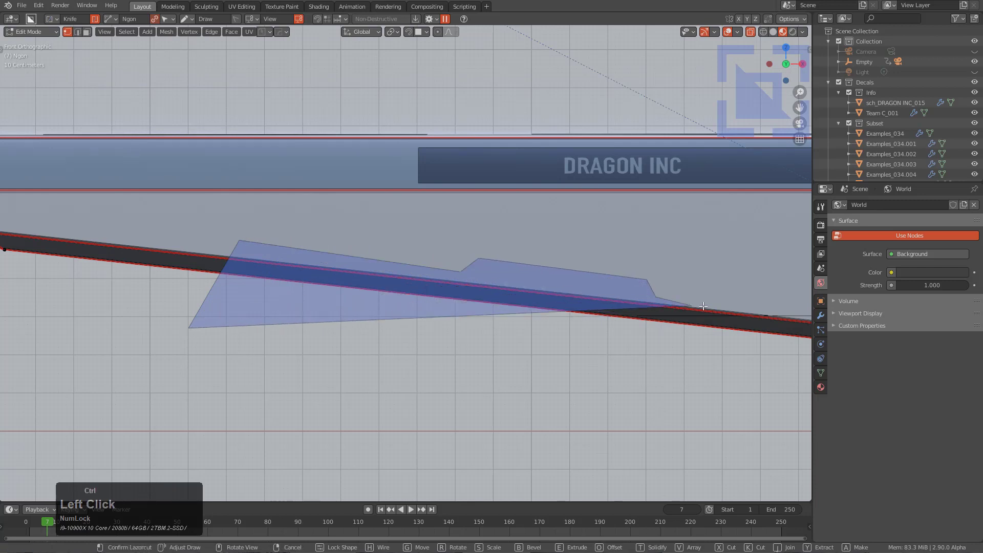
left_click(730, 306, "ctrl")
left_click(737, 402, "ctrl")
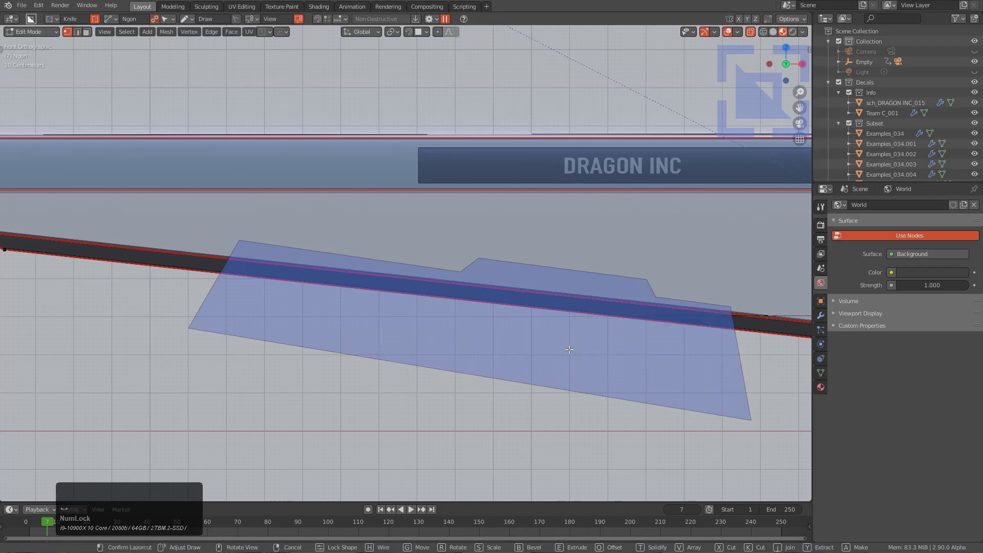
Slide the cut's front upper corner vertex toward the lower edge by a factor of about 0.43.
middle_click_drag(534, 346, 265, 270)
left_click(171, 258)
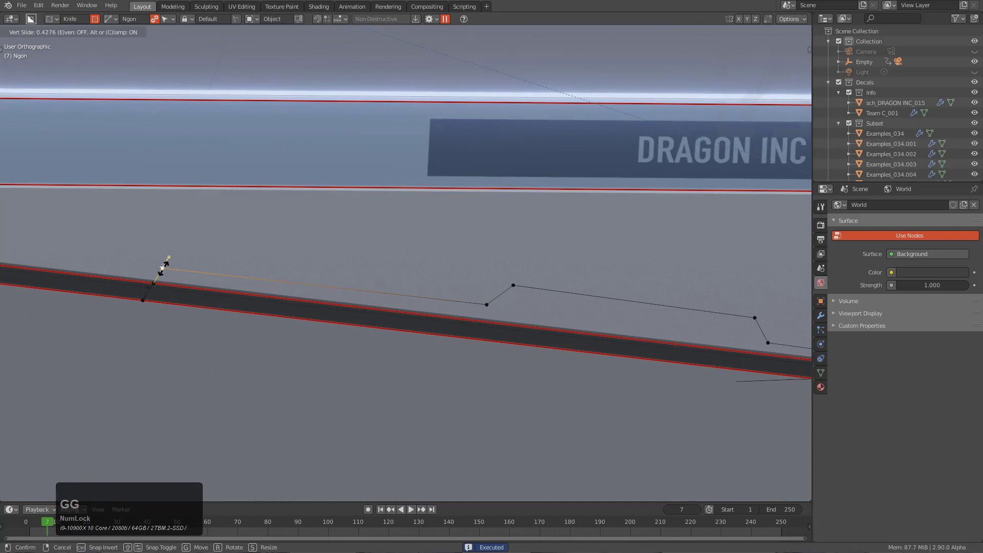
left_click(163, 269)
Examine the cut's rear end where it crosses the underside edges, and the HOps EM_Macro options.
scroll(450, 322, "down", 2)
middle_click_drag(715, 340, 429, 217, "shift")
scroll(461, 290, "up", 3)
key("2")
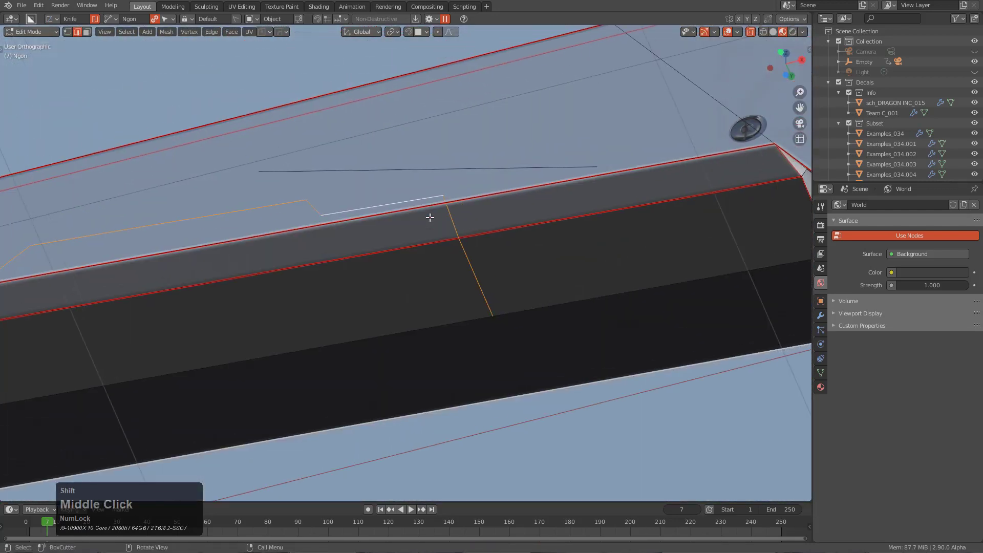
middle_click_drag(410, 178, 416, 207)
scroll(563, 223, "up", 3)
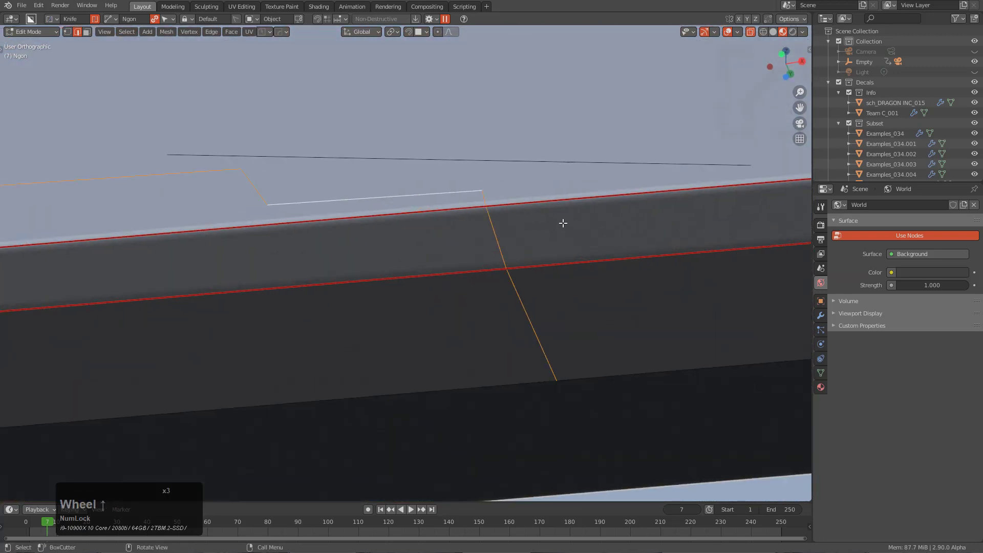
right_click(572, 224)
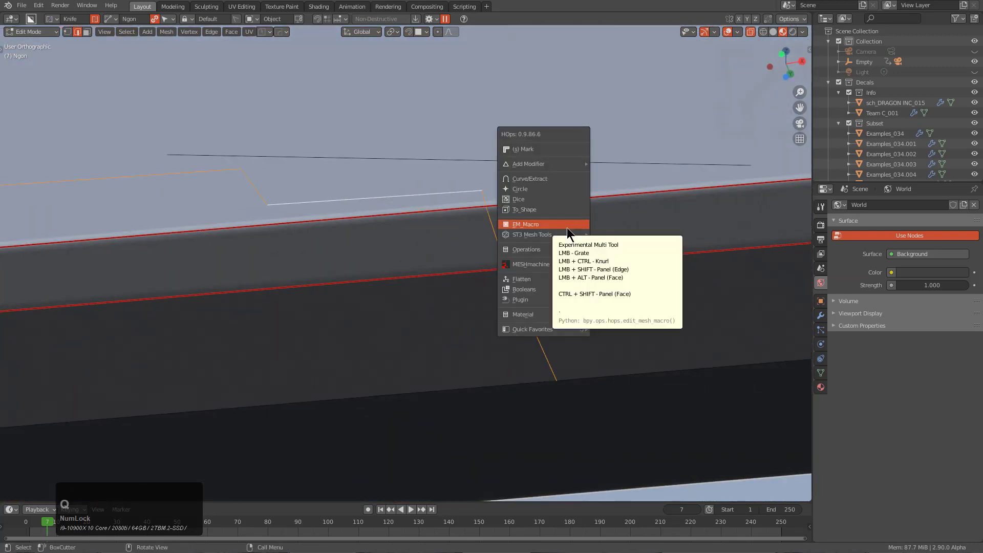
scroll(408, 207, "down", 3)
Recess the three faces enclosed by the cut with Panel Face at depth 0.025, shrink 0.000, bevel 0.000 and 2 segments.
left_click(326, 255)
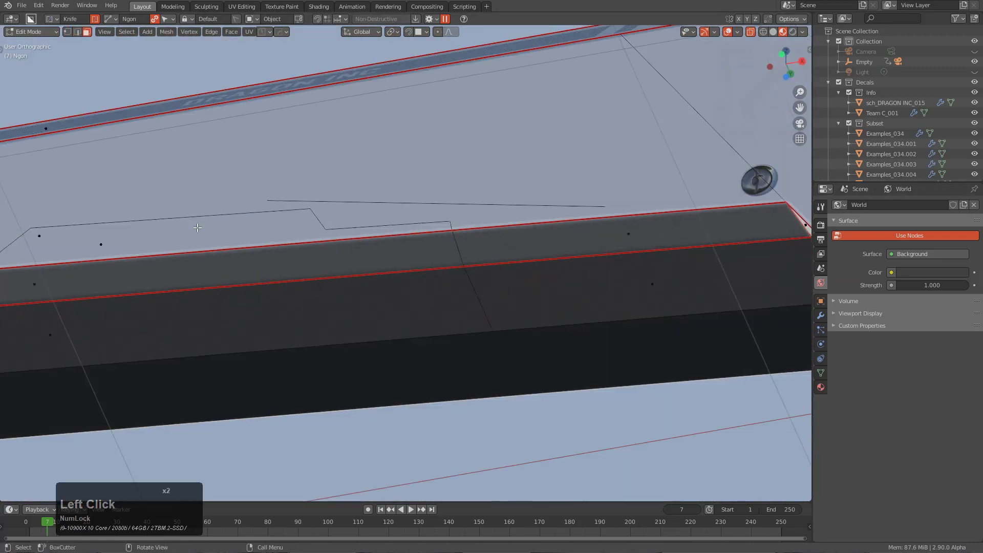
middle_click_drag(94, 243, 333, 215, "shift")
left_click(336, 216)
left_click(281, 256, "shift")
left_click(298, 318, "shift")
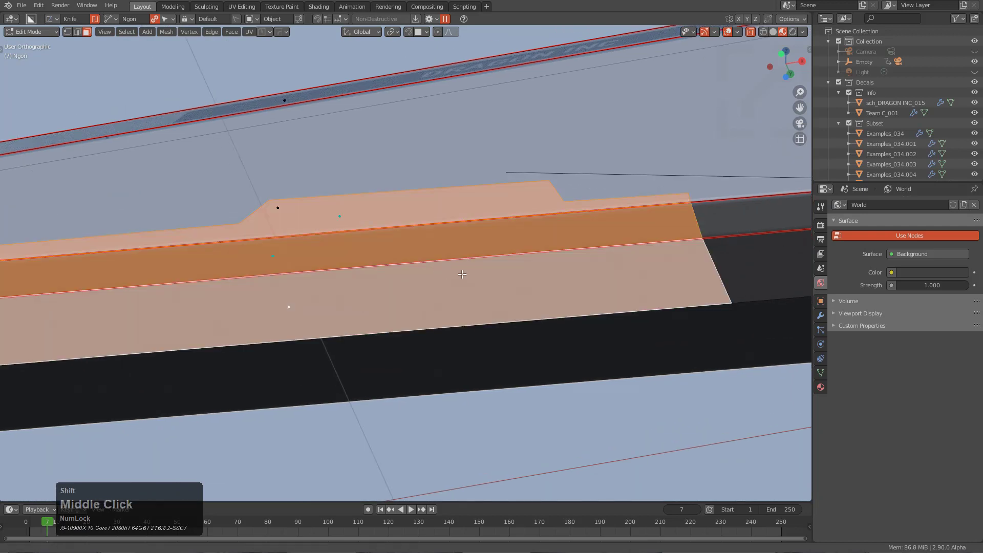
middle_click_drag(461, 274, 506, 279, "shift")
key("q")
left_click(635, 256)
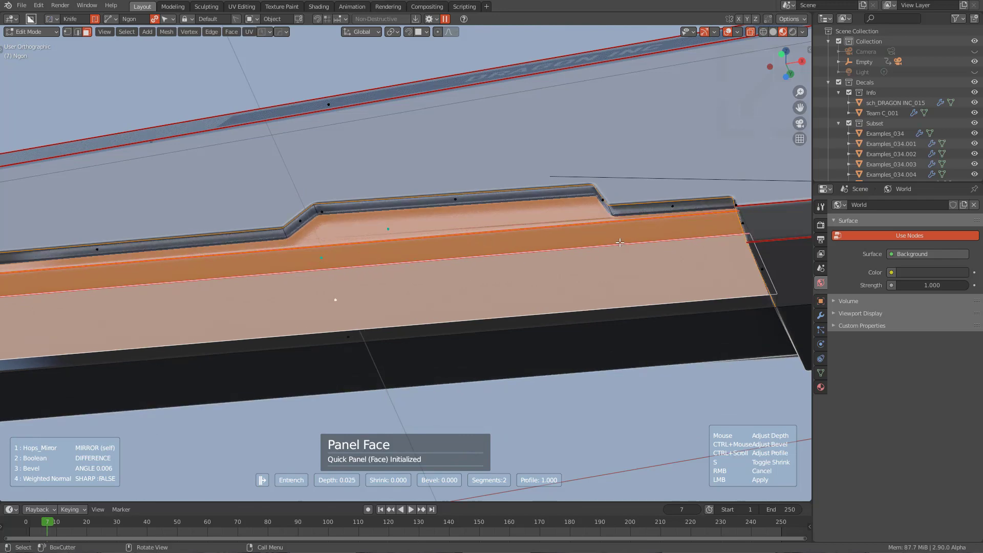
left_click(619, 242)
Delete the unwanted panel wall face along the mirror seam on the body's underside.
scroll(619, 242, "down", 2)
middle_click_drag(619, 242, 467, 284)
scroll(467, 284, "up", 3)
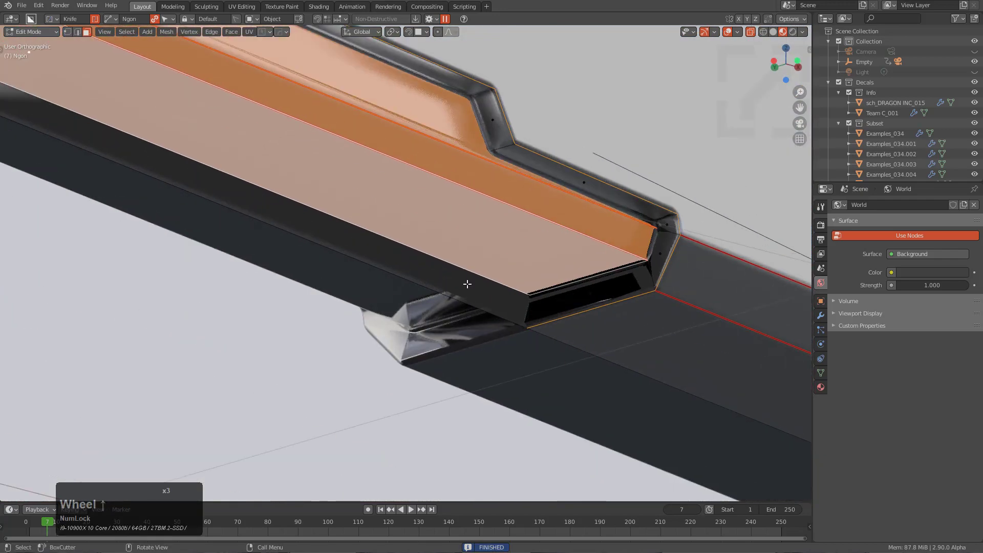
left_click(470, 296)
key("x")
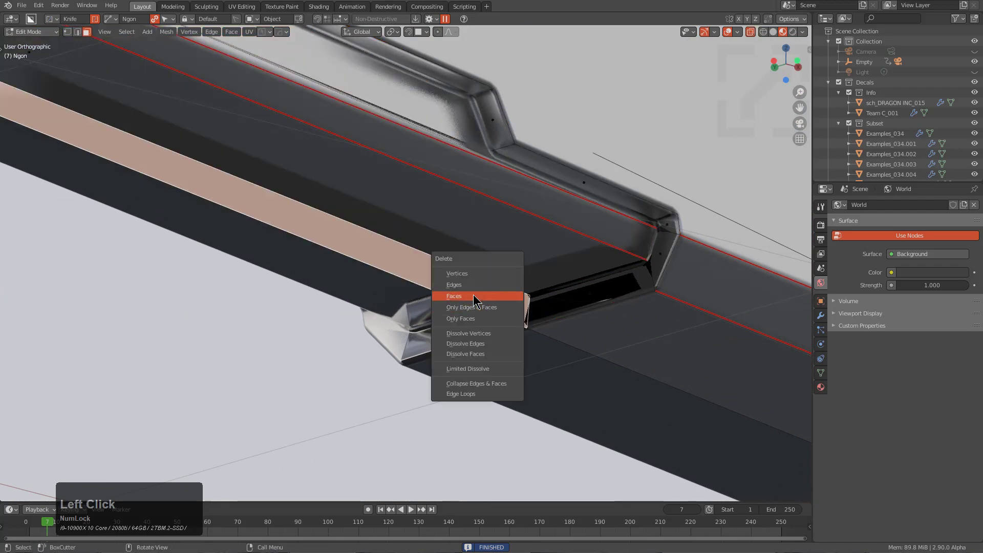
left_click(474, 297)
Slide the recessed underside face's corner vertices slightly along their edges at the rear end, and return to Object Mode.
middle_click_drag(474, 297, 467, 275)
key("1")
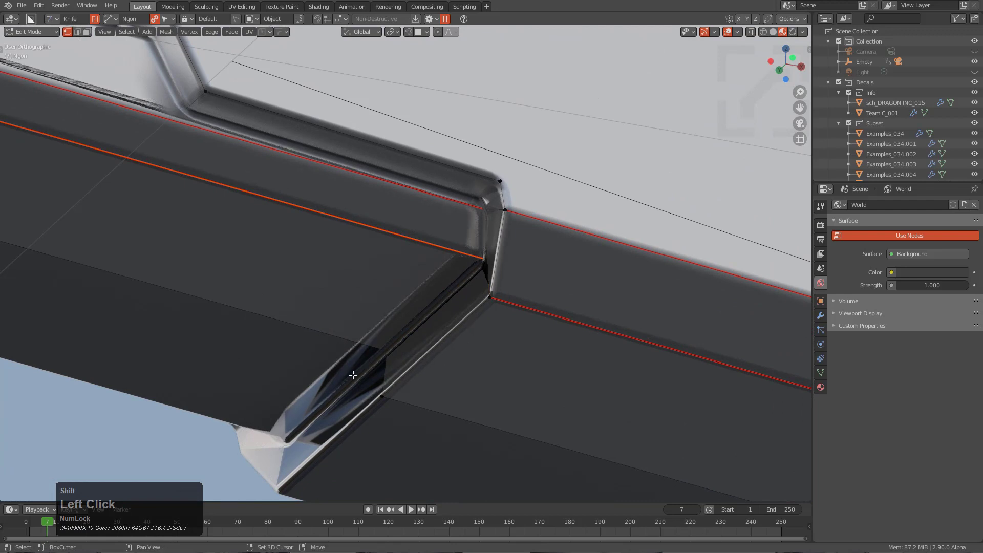
key("g")
key("g")
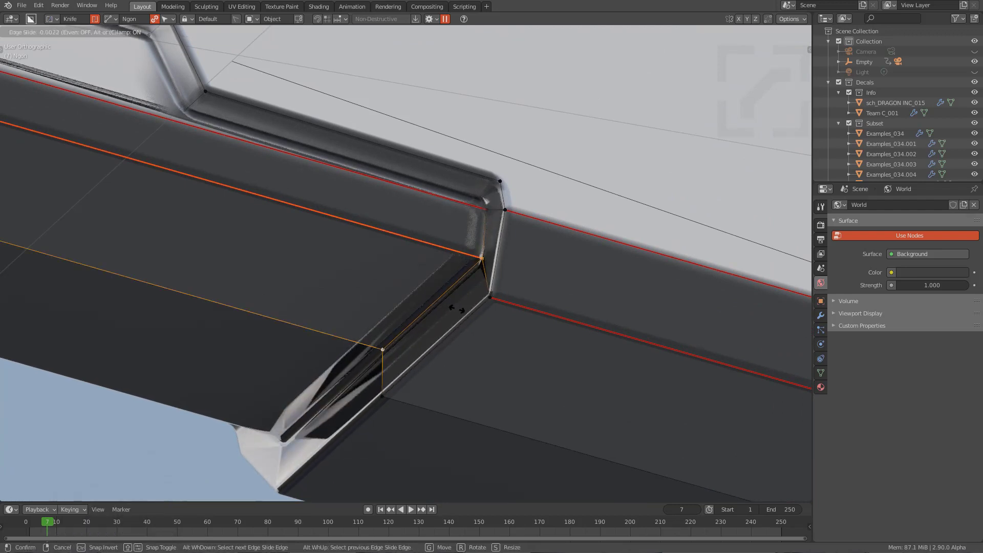
left_click(454, 303)
key("Tab")
Try a Bevel modifier width of about 0.004 to clean up the shading along the recess.
scroll(351, 281, "down", 5)
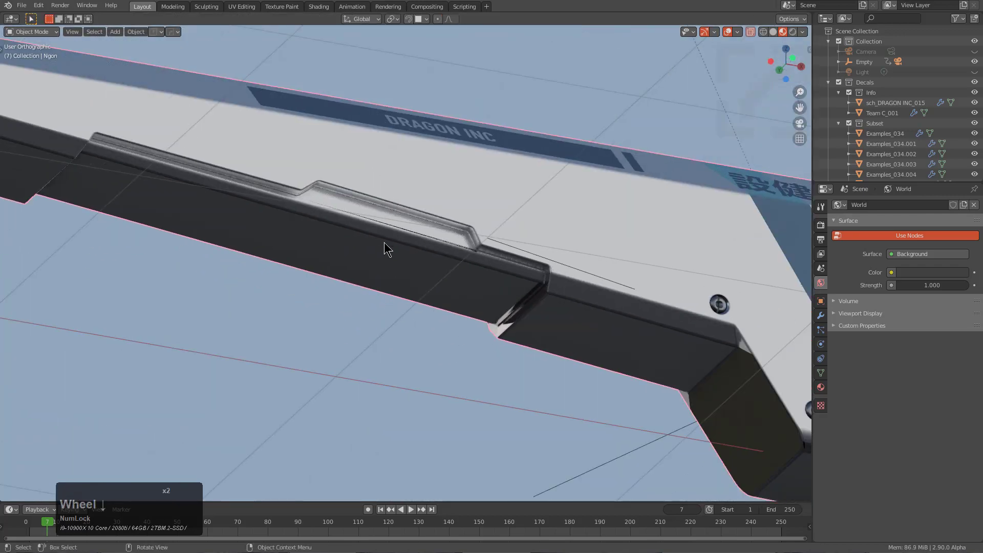
middle_click_drag(386, 246, 352, 268)
scroll(512, 262, "up", 4)
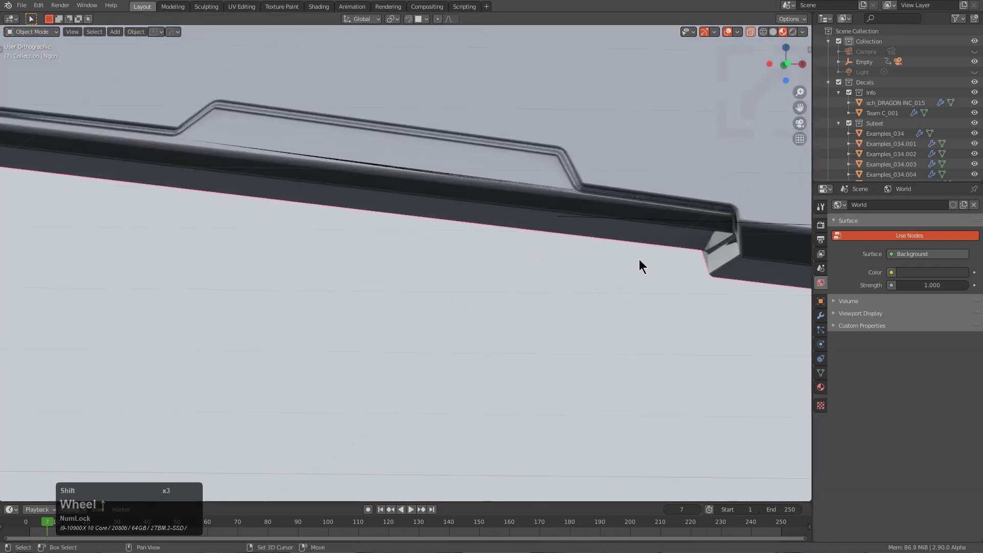
scroll(395, 292, "up", 6)
middle_click_drag(639, 259, 593, 269, "shift")
key("Tab")
scroll(570, 264, "up", 3)
key("Tab")
key("q")
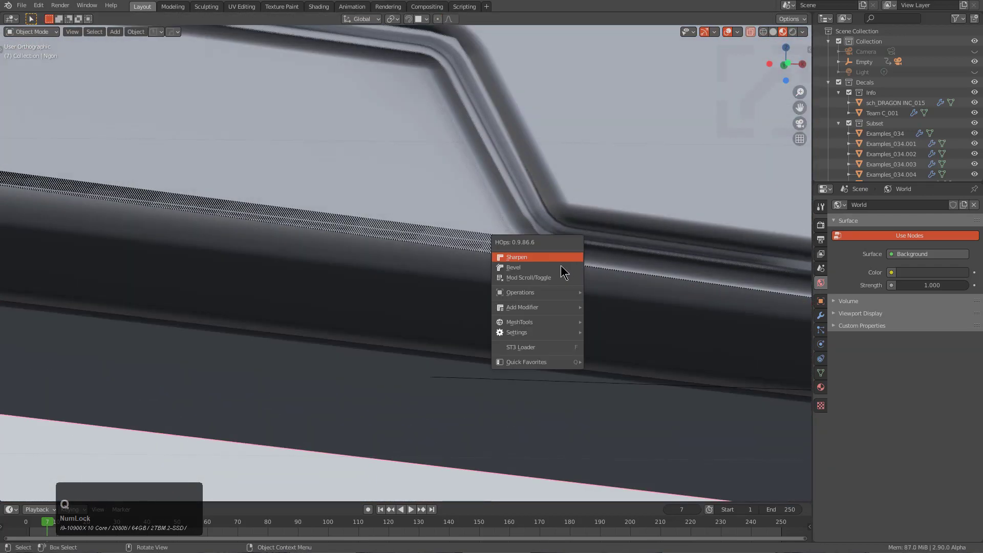
left_click(561, 268)
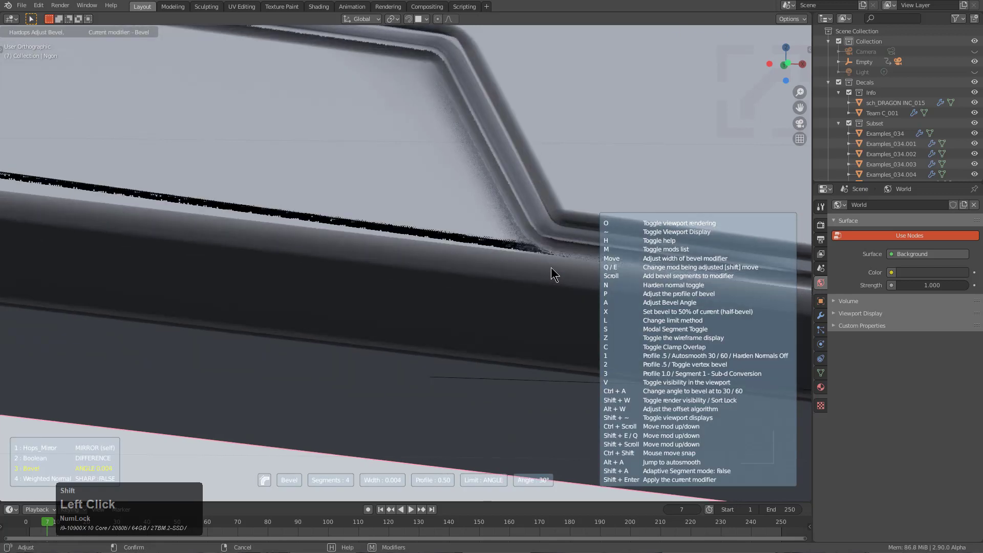
left_click(569, 270)
Raise the rear outline vertices of the stepped recess slightly along the global Z axis.
key("Tab")
scroll(569, 274, "down", 2)
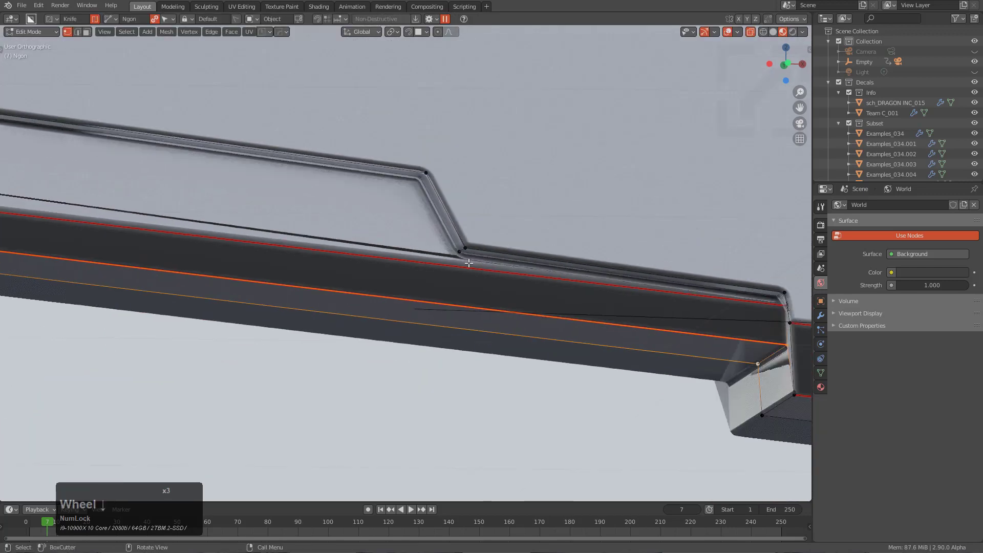
scroll(504, 281, "up", 4)
middle_click_drag(561, 254, 661, 274)
left_click(460, 248, "shift")
scroll(473, 245, "down", 3)
scroll(640, 273, "up", 2)
key("g")
key("z")
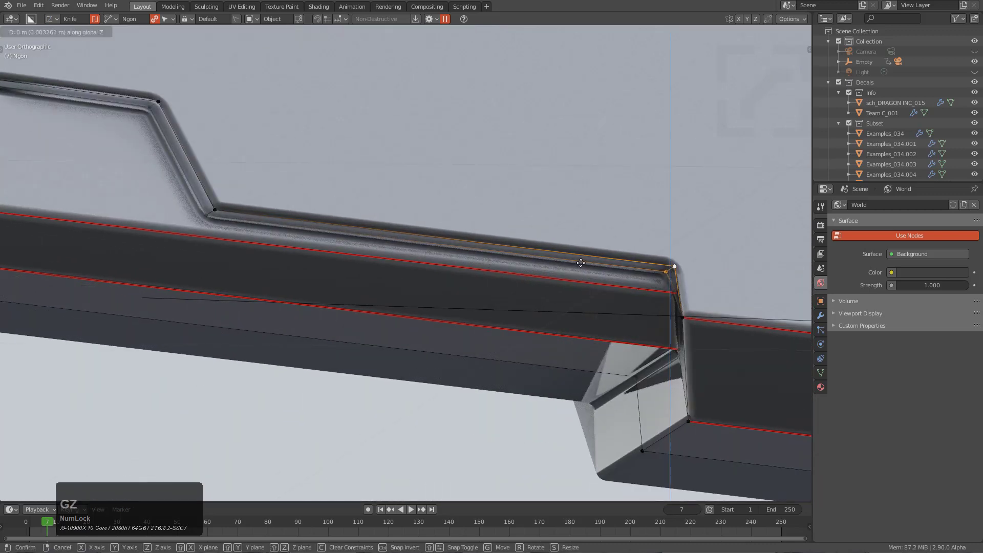
left_click(386, 256)
Adjust the body's Bevel modifier to a narrower width of about 0.002.
key("Tab")
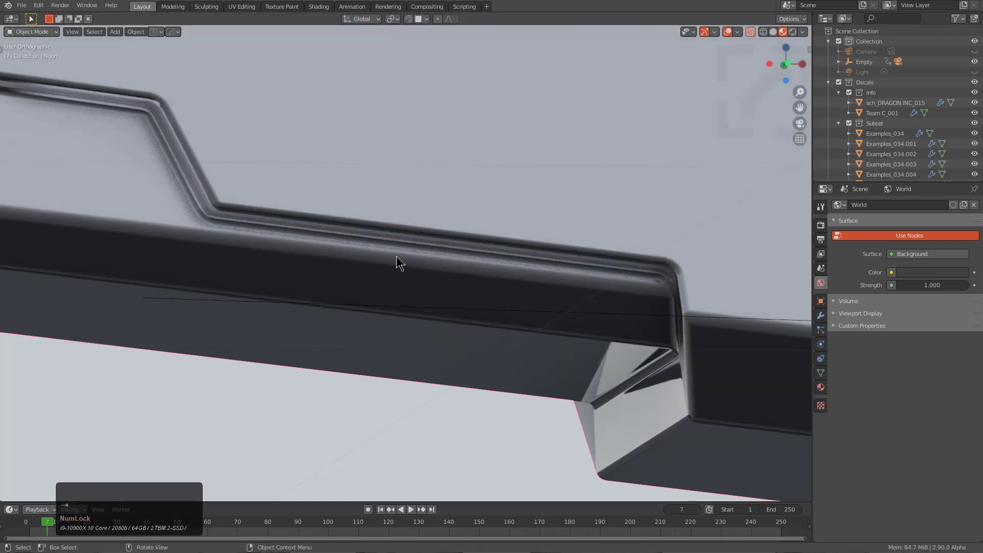
key("q")
left_click(408, 260)
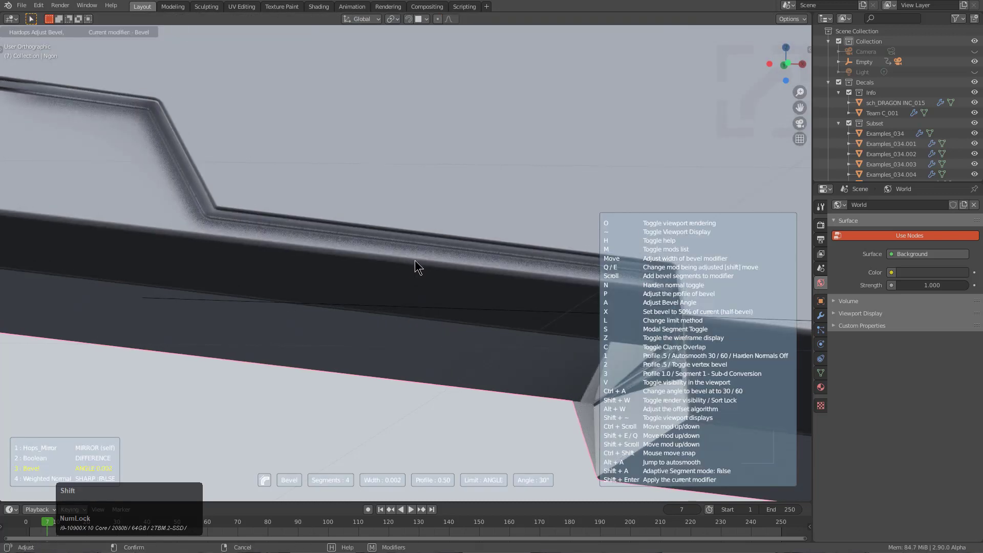
left_click(468, 260)
Knife-cut a shallow trapezoid outline into the lower edge of the rear section below the PRO lettering.
mouse_move(468, 260)
middle_mouse_down()
mouse_move(486, 266)
mouse_move(480, 253)
middle_mouse_up()
scroll(388, 213, "down", 5)
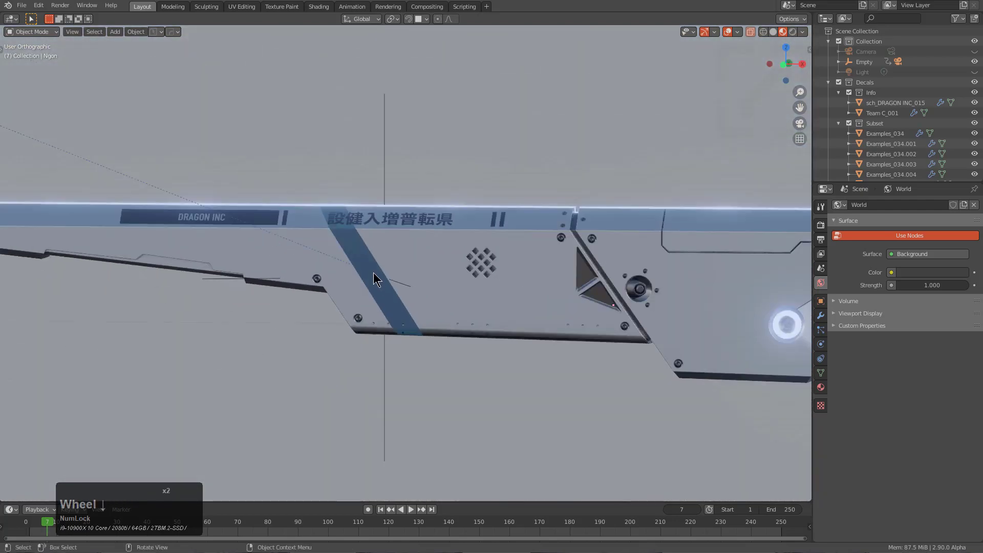
middle_click_drag(373, 272, 294, 281)
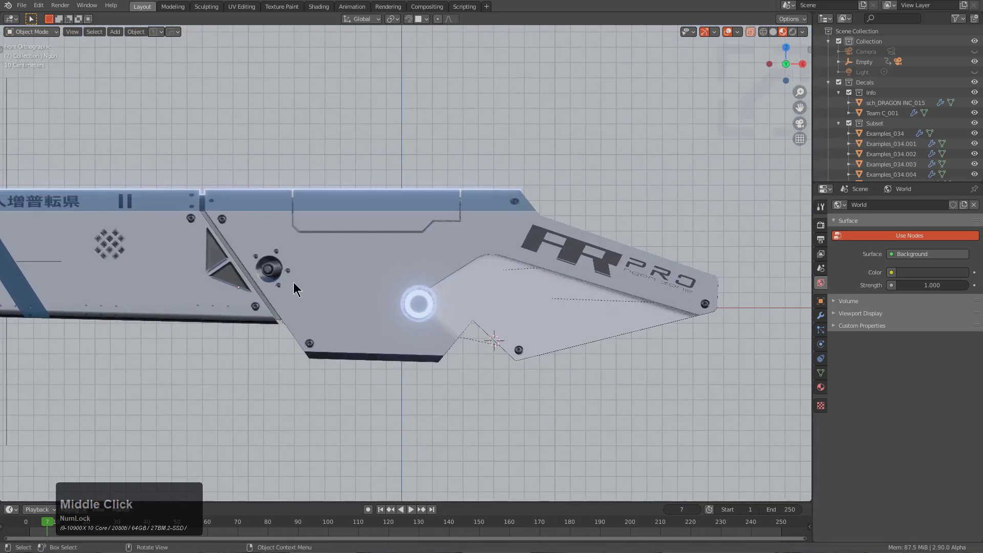
scroll(531, 346, "up", 3)
scroll(423, 268, "up", 2)
left_click(435, 273)
key("Tab")
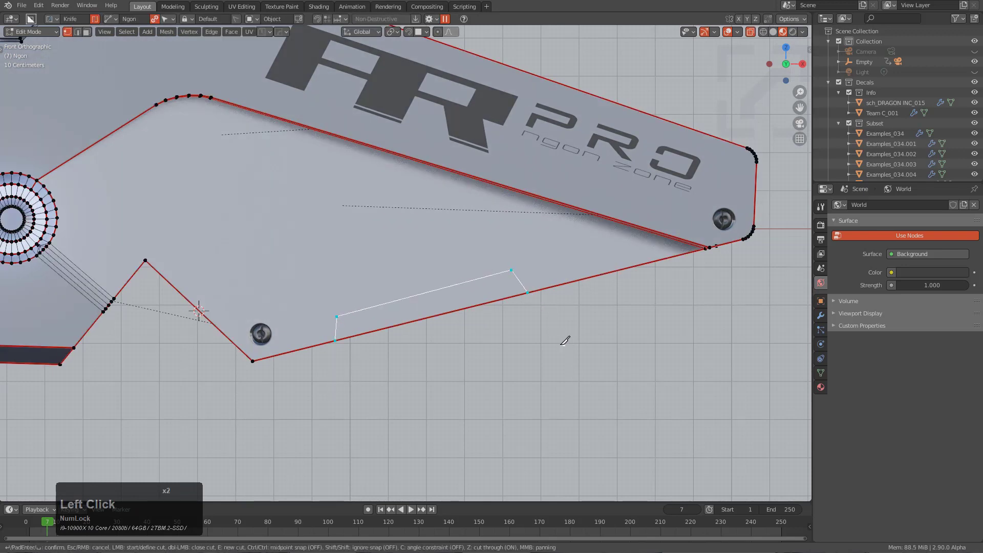
key("KP_Enter")
Check the trapezoid cut along the rear section's lower edge and undo it.
middle_click_drag(565, 341, 520, 290)
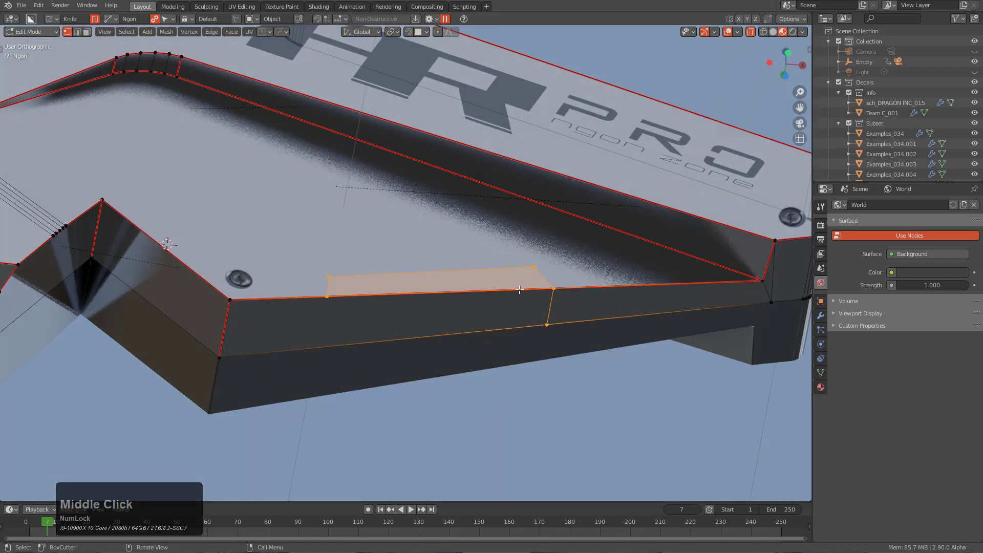
key("3")
left_click(512, 293)
middle_click_drag(409, 295, 376, 294)
scroll(376, 293, "up", 1)
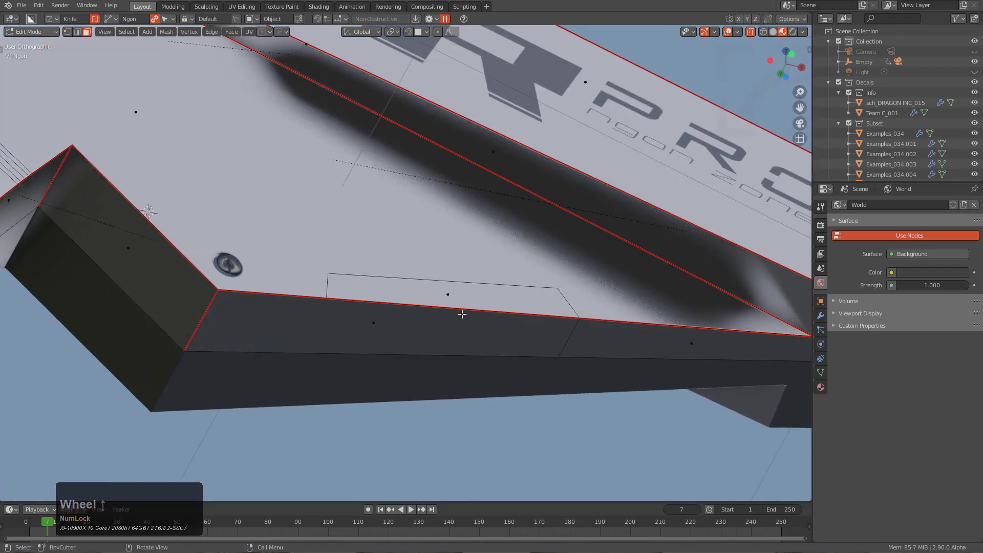
key("ctrl+z")
key("ctrl+z")
Knife-cut a new trapezoid across the rear section's lower edge and entrench its faces with Panel Face at a depth of 0.040.
middle_click_drag(514, 305, 385, 401)
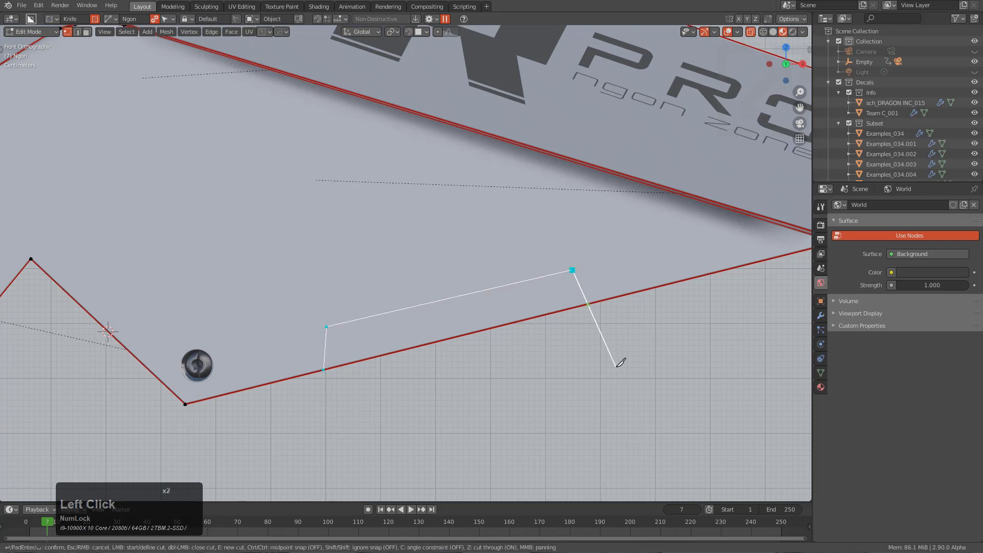
middle_click_drag(582, 359, 583, 301)
key("q")
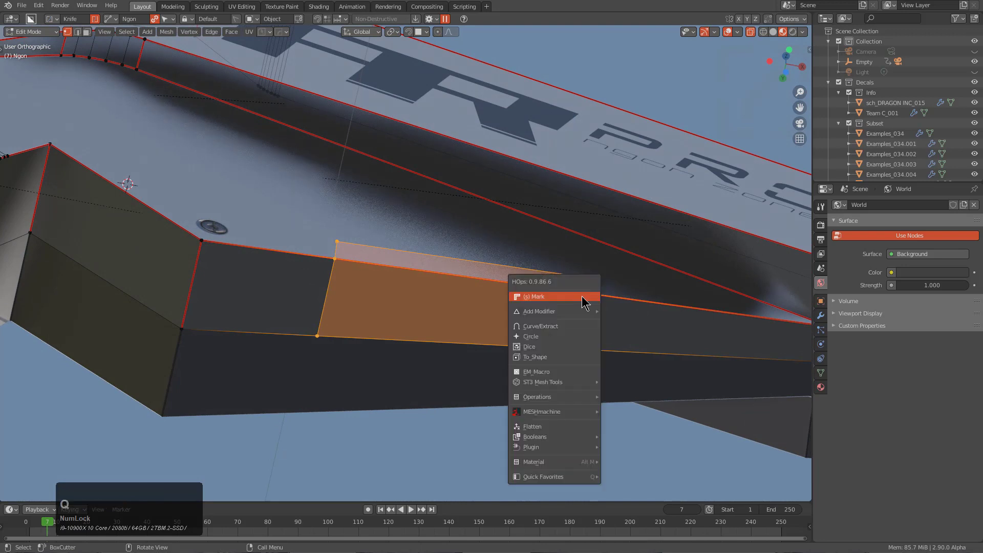
left_click(551, 373)
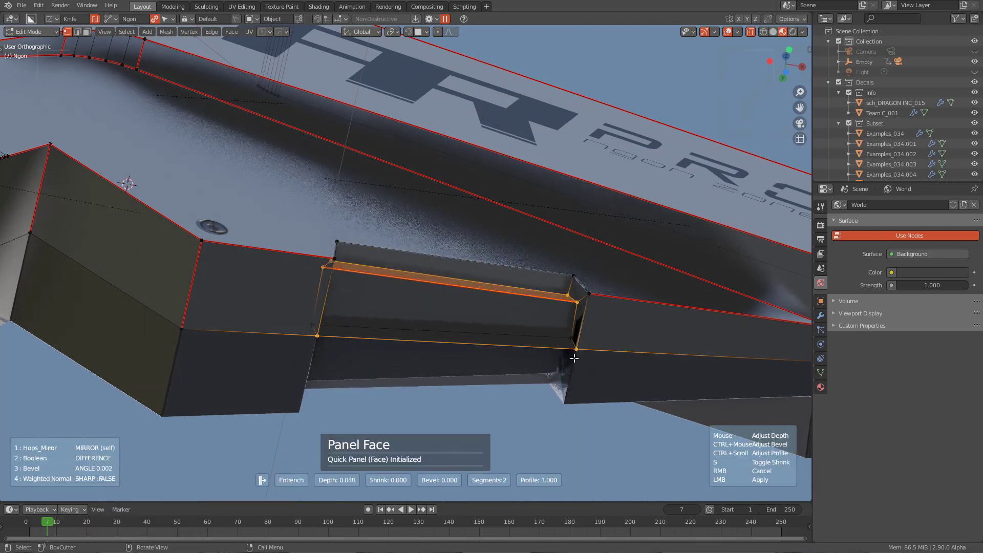
left_click(524, 344)
Delete the leftover narrow faces inside the new notch on the rear section's lower edge.
scroll(531, 377, "up", 2)
middle_click_drag(524, 344, 431, 416)
key("3")
left_click(509, 384)
left_click(464, 382)
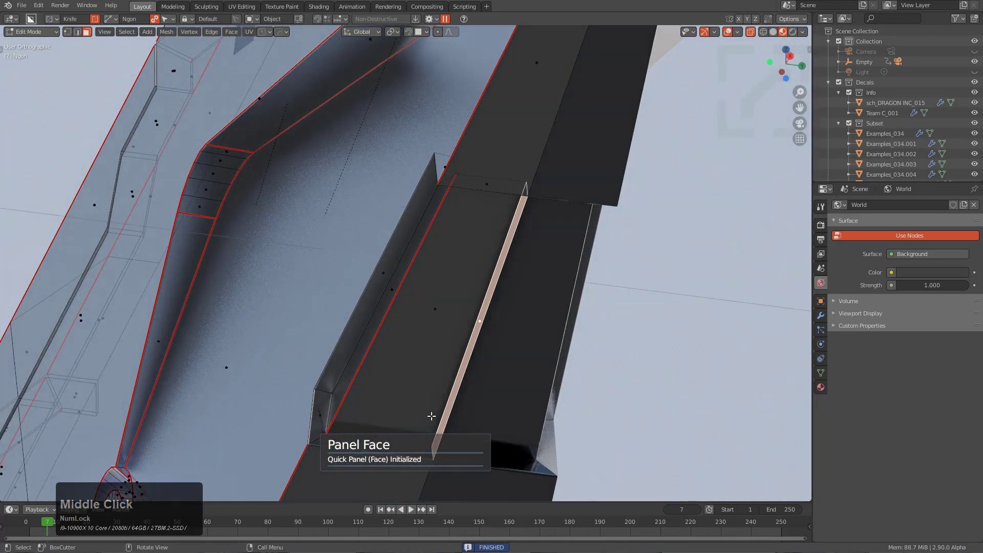
key("x")
left_click(489, 284)
middle_click_drag(474, 252, 649, 299)
scroll(644, 314, "down", 6)
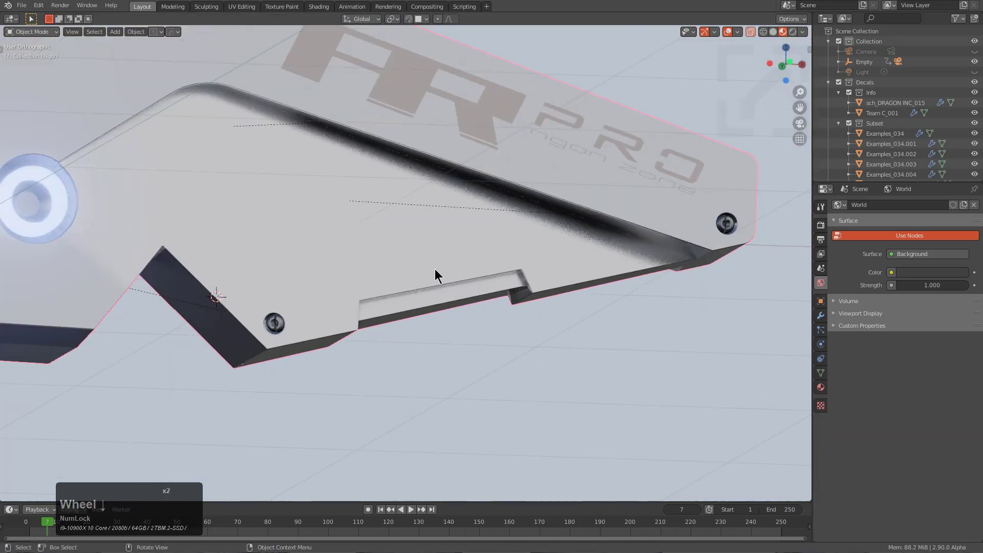
Try to cut a box with BoxCutter into the blank body side between the hex bolt and the glowing ring.
key("Tab")
middle_click_drag(392, 320, 665, 314, "alt")
scroll(362, 287, "down", 2)
scroll(309, 269, "up", 1)
middle_click_drag(329, 289, 648, 308, "shift")
key("Tab")
middle_click_drag(270, 254, 422, 267, "shift")
middle_click_drag(691, 274, 209, 261, "shift")
scroll(505, 261, "up", 6)
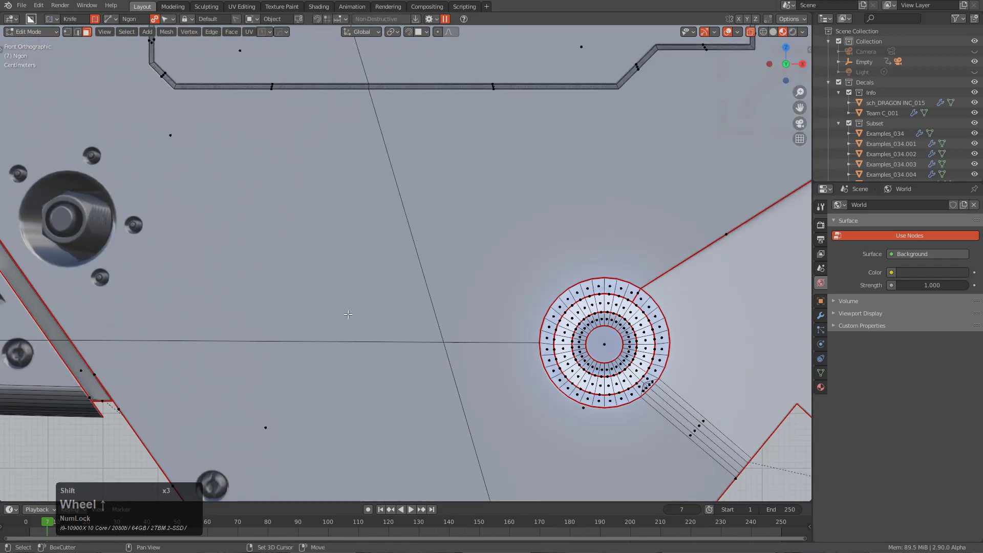
middle_click_drag(258, 331, 360, 279, "shift")
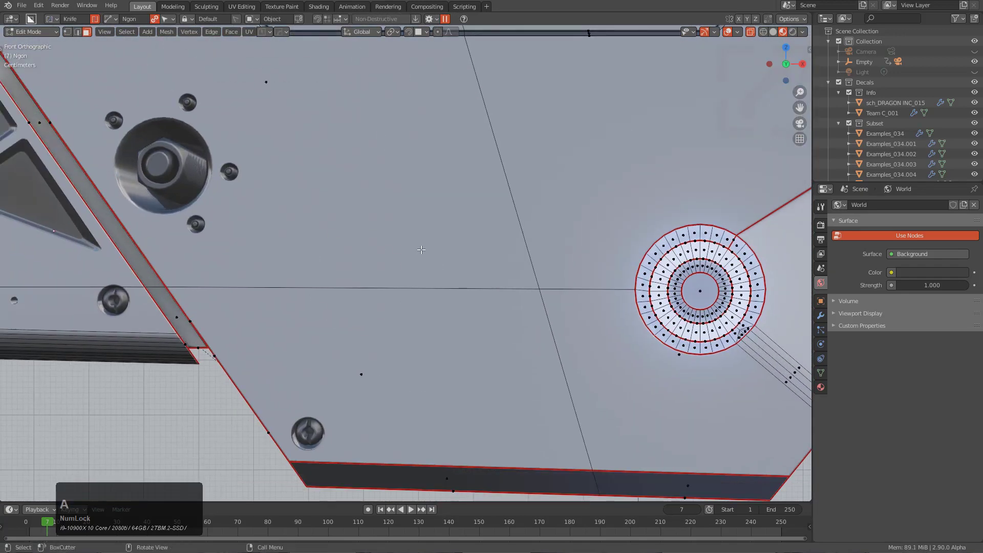
scroll(421, 250, "down", 1)
key("d")
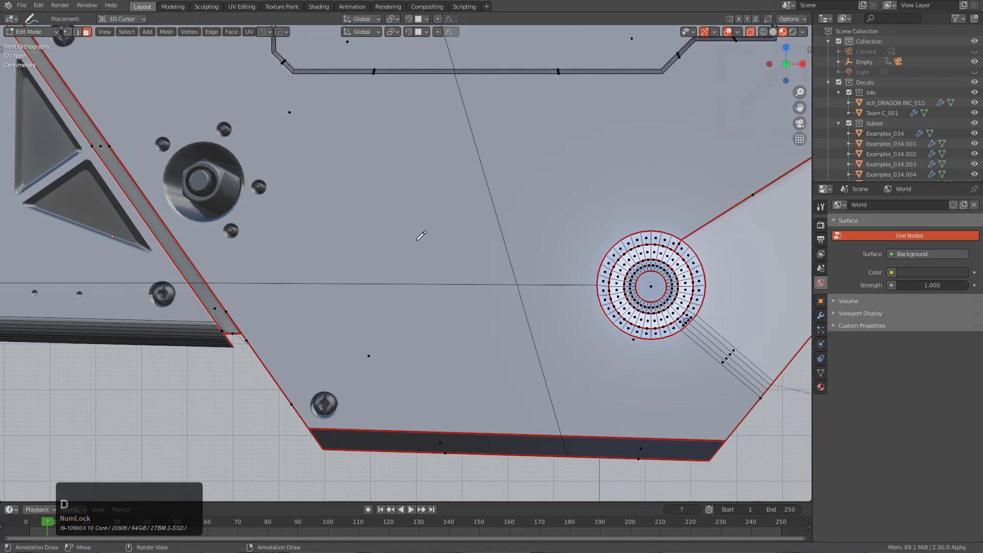
key("w")
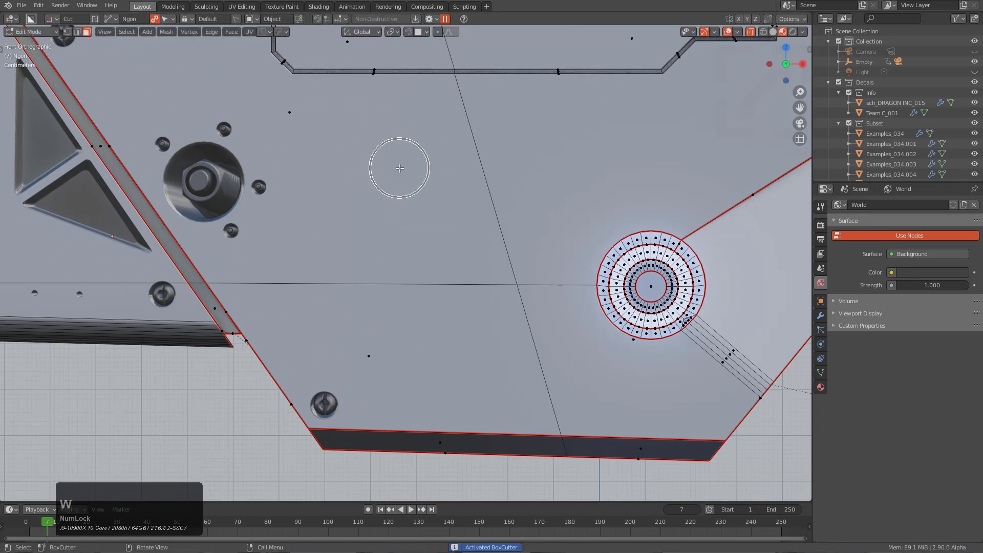
left_click(109, 20)
left_click(99, 41)
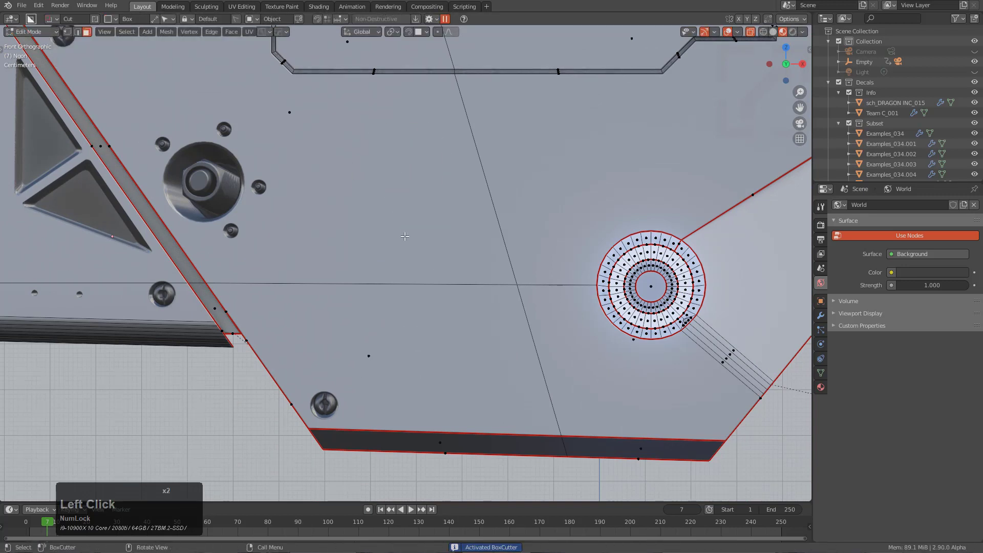
left_click_drag(337, 223, 475, 336)
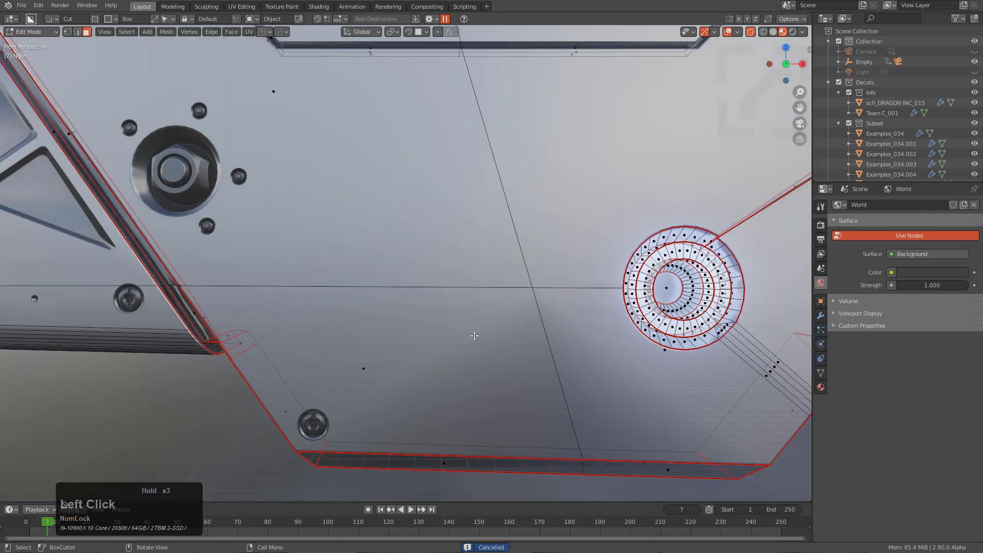
Try to clean up the body's shading with HardOps Sharpen at 30° sharpness.
scroll(474, 309, "down", 3)
mouse_move(475, 309)
middle_mouse_down()
mouse_move(490, 287)
mouse_move(471, 295)
middle_mouse_up()
key("Tab")
key("KP_5")
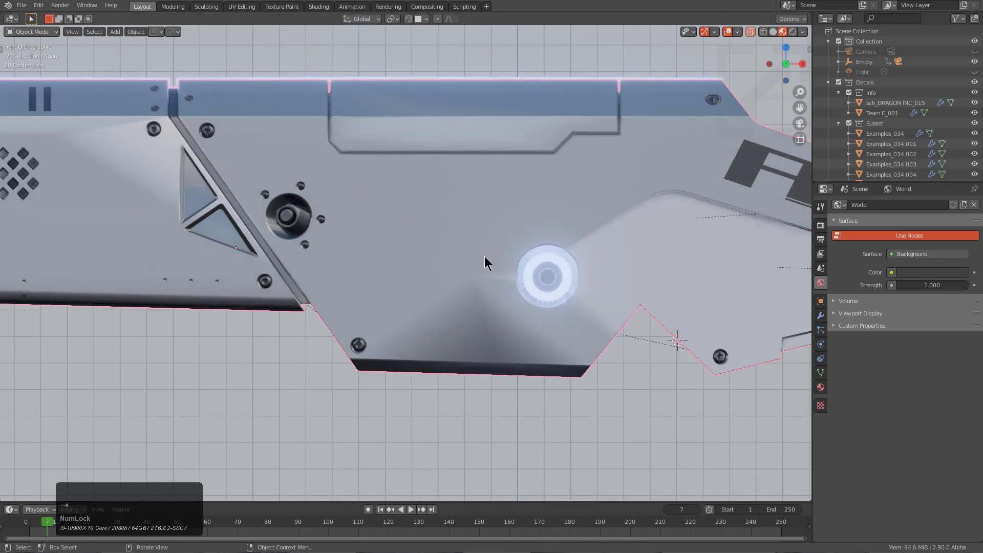
scroll(478, 277, "up", 2)
key("Tab")
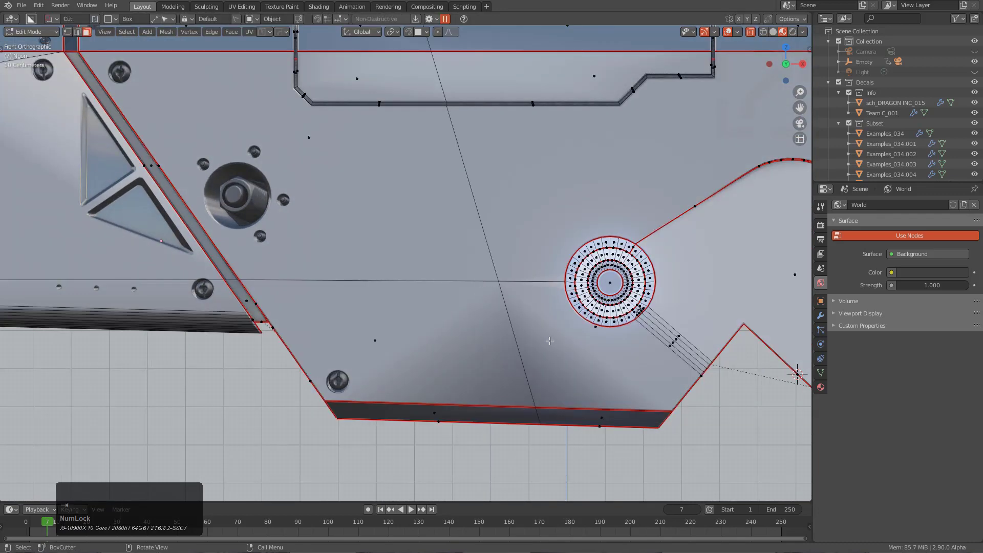
middle_click_drag(477, 277, 499, 285)
key("Tab")
key("q")
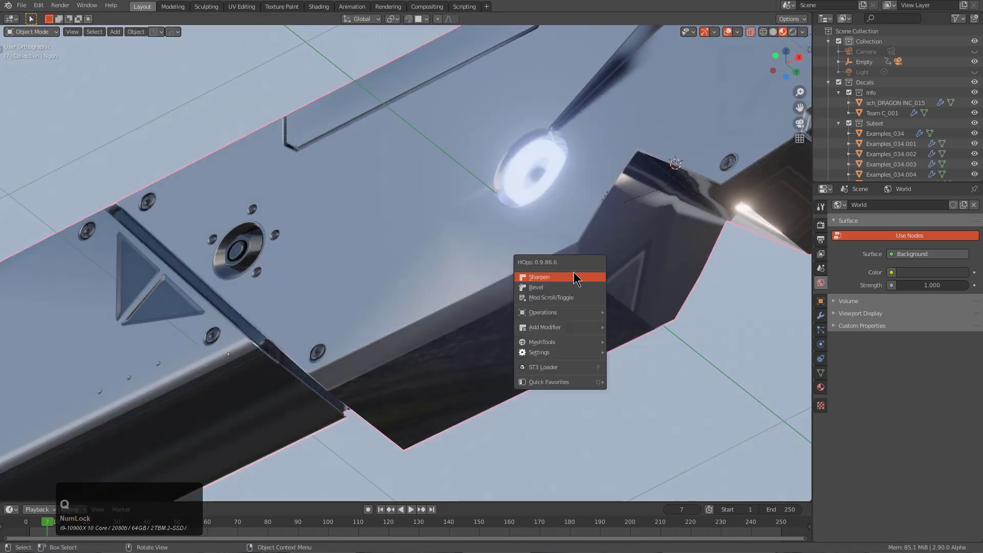
left_click(574, 271)
Mark the lowest edge running from the glowing ring to the body's lower notch with HardOps Mark.
middle_click_drag(573, 272, 399, 259)
key("Tab")
scroll(564, 290, "down", 2)
scroll(399, 259, "up", 3)
key("1")
left_click(458, 287)
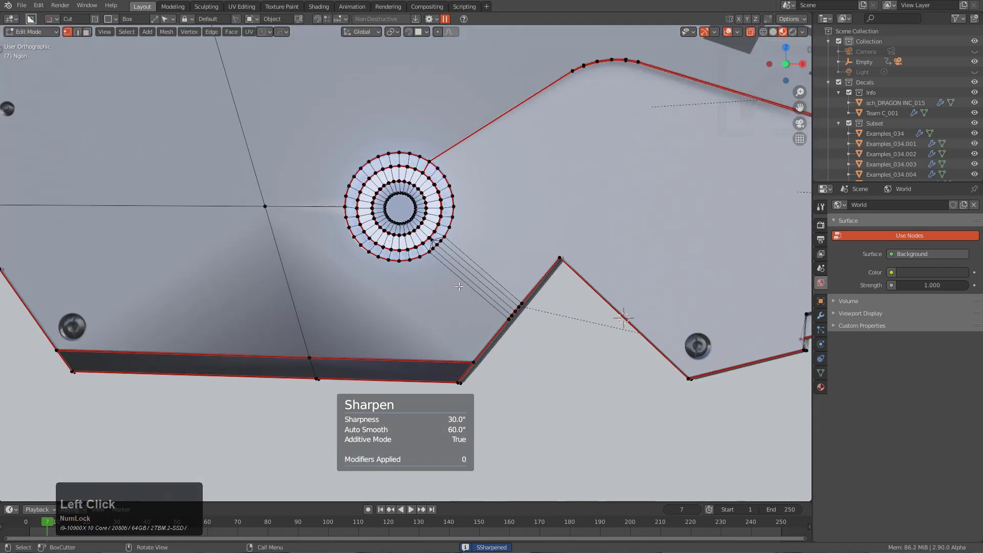
left_click(459, 284)
key("q")
left_click(462, 283)
scroll(455, 279, "down", 2)
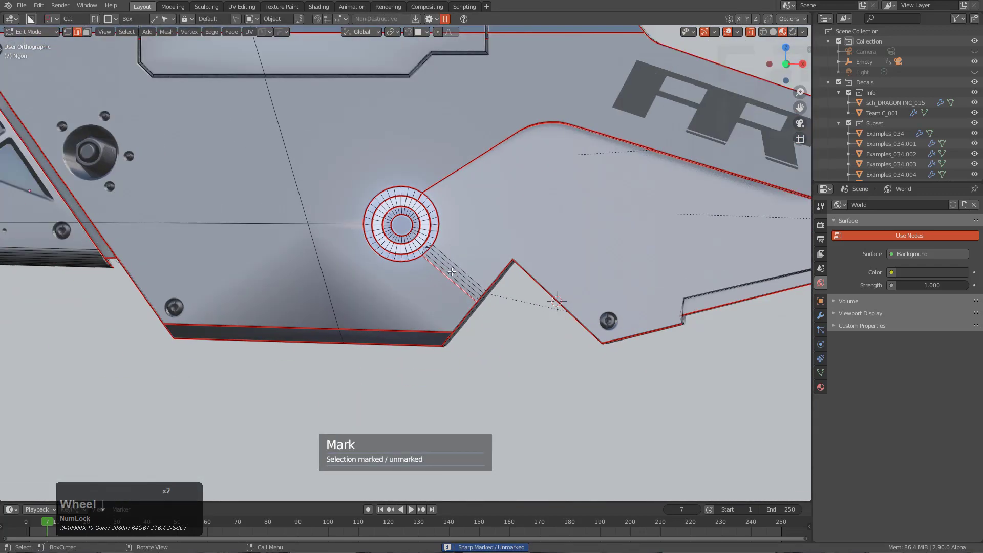
scroll(433, 257, "up", 4)
middle_click_drag(432, 256, 425, 277)
scroll(423, 277, "up", 1)
middle_click_drag(358, 246, 371, 281, "shift")
scroll(338, 279, "down", 4)
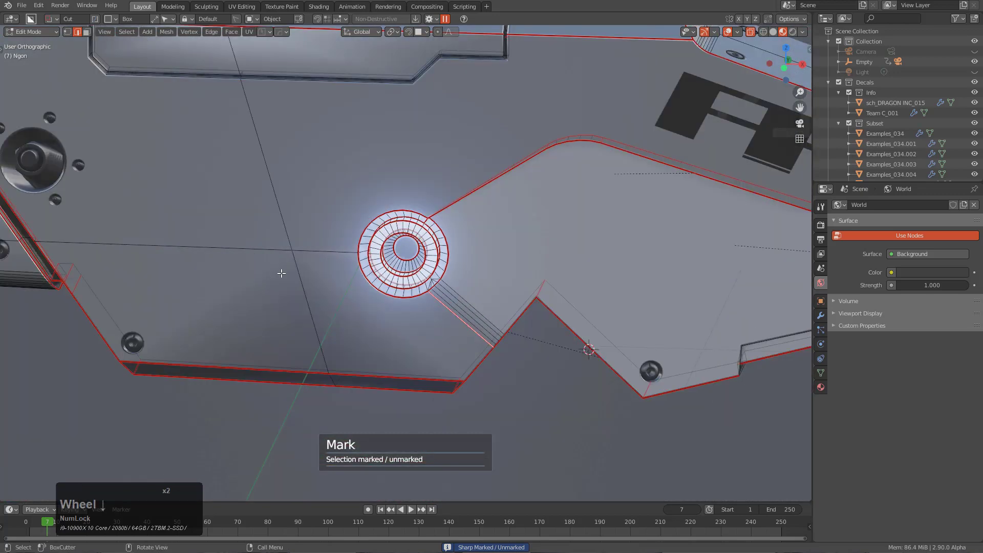
Undo the edge mark, the sharpening and the box-cut attempt on the body.
middle_click_drag(281, 272, 369, 318)
key("ctrl+z")
key("ctrl+z")
key("ctrl+z")
key("ctrl+z")
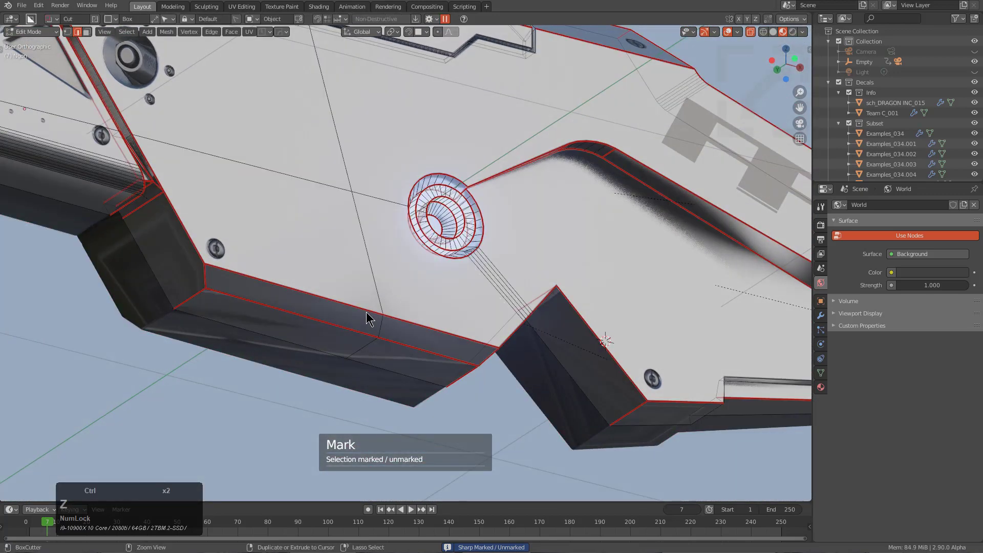
key("ctrl+z")
key("ctrl+z")
key("Tab")
middle_click_drag(419, 278, 402, 288)
key("ctrl+z")
key("ctrl+z")
key("ctrl+z")
key("ctrl+z")
key("ctrl+z")
key("ctrl+z")
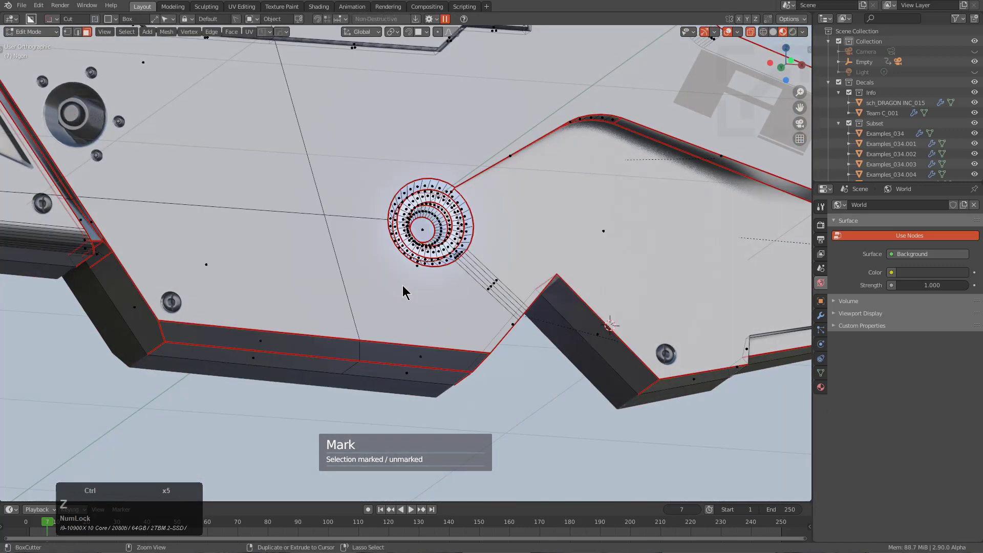
middle_click_drag(432, 268, 405, 294, "alt")
scroll(406, 294, "down", 3)
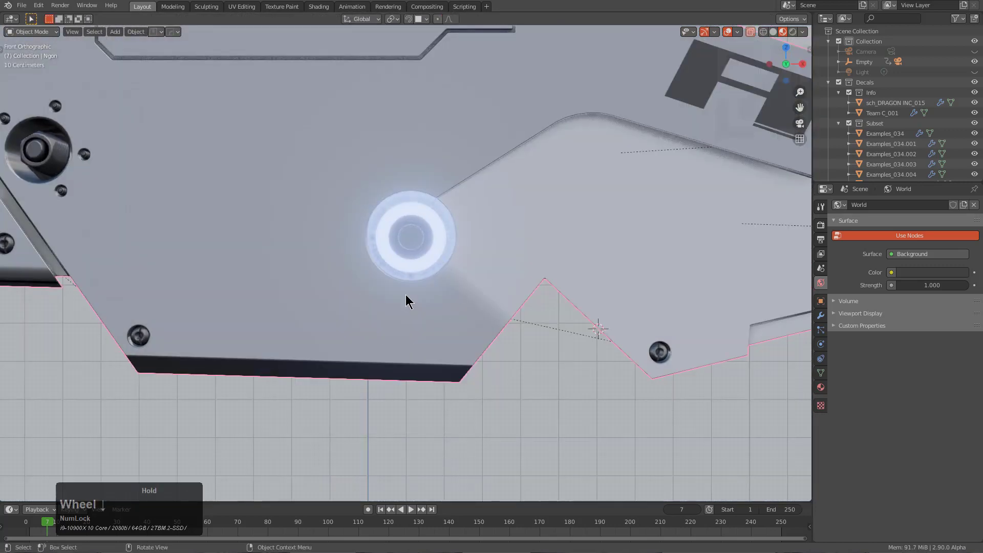
middle_click_drag(353, 261, 578, 296, "shift")
left_click(397, 292)
key("Tab")
scroll(397, 293, "down", 3)
scroll(578, 297, "up", 3)
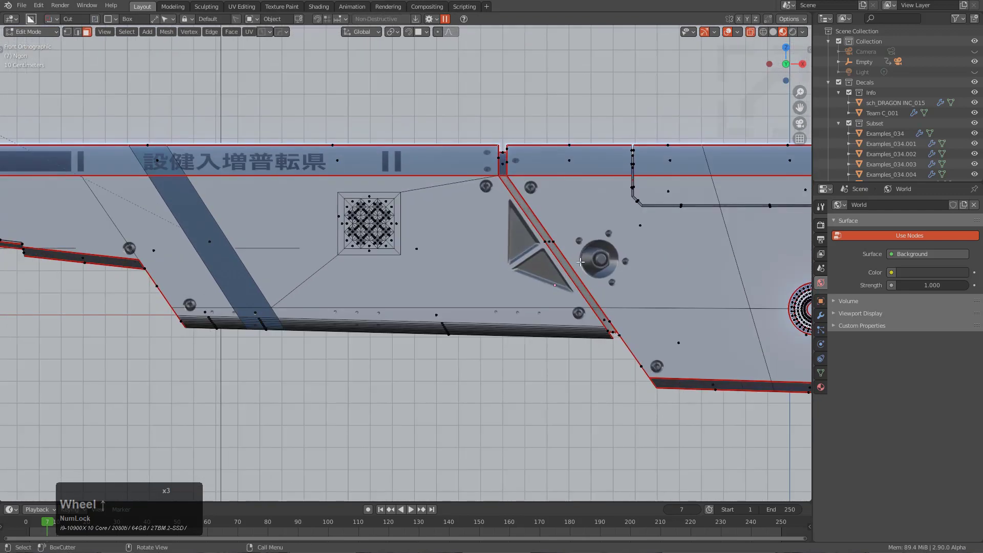
scroll(499, 310, "down", 2)
middle_click_drag(499, 310, 448, 311, "shift")
scroll(449, 310, "up", 4)
middle_click_drag(482, 276, 428, 264, "shift")
scroll(428, 264, "up", 2)
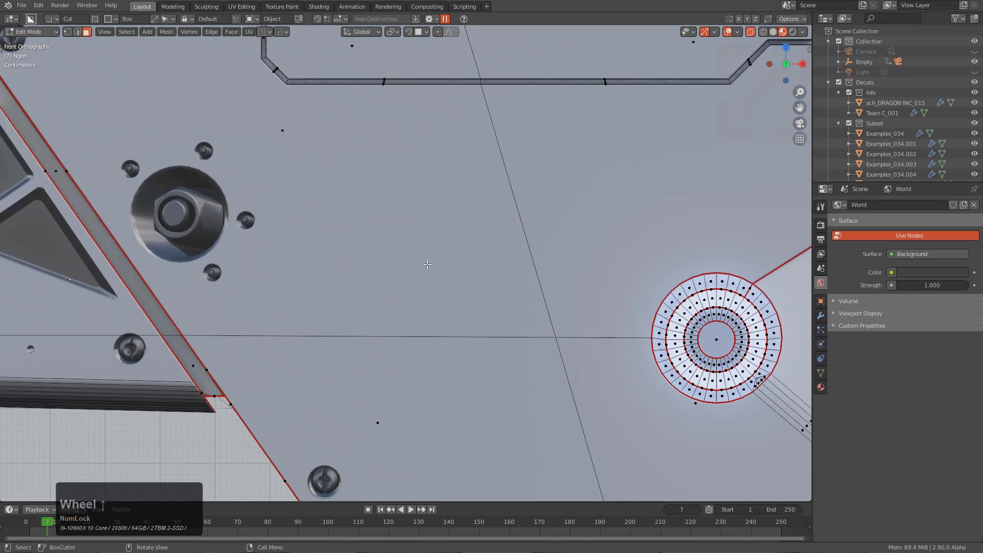
scroll(424, 261, "down", 2)
key("Tab")
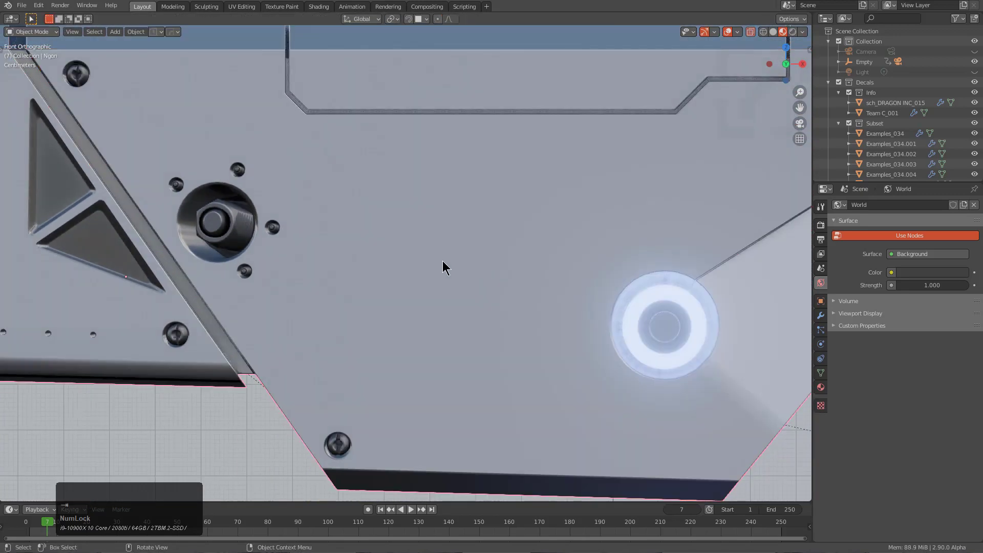
Add a plane at the 3D cursor on the blank body side, rotated 90° about X and scaled down to a small square.
right_click(439, 263)
key("shift+a")
left_click(478, 275)
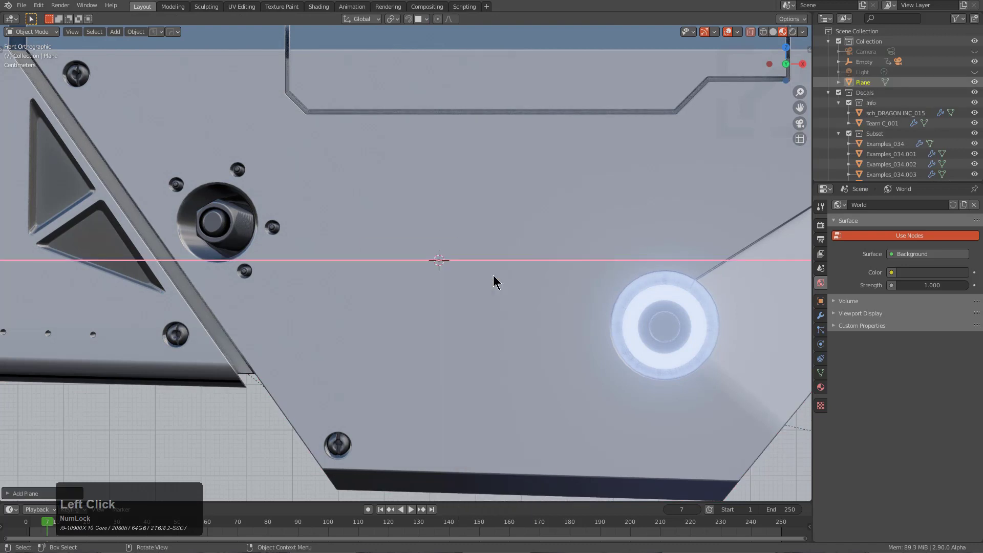
type("rx90")
key("Return")
key("s")
left_click(457, 269)
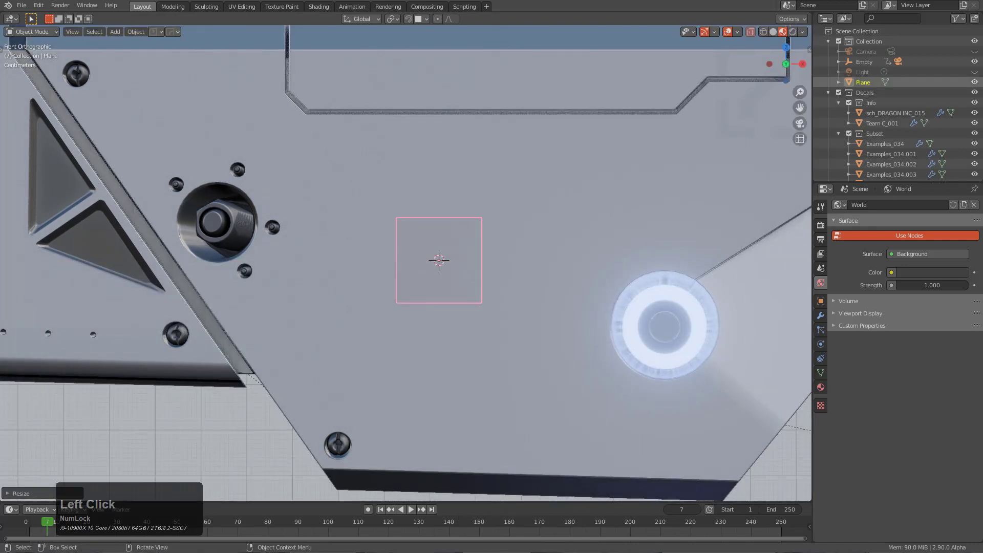
Move the plane along Y in front of the body, enlarge it, and shift it about 0.06 m in X and -0.04 m in Z.
middle_click_drag(457, 269, 502, 320)
key("g")
key("y")
left_click(549, 358)
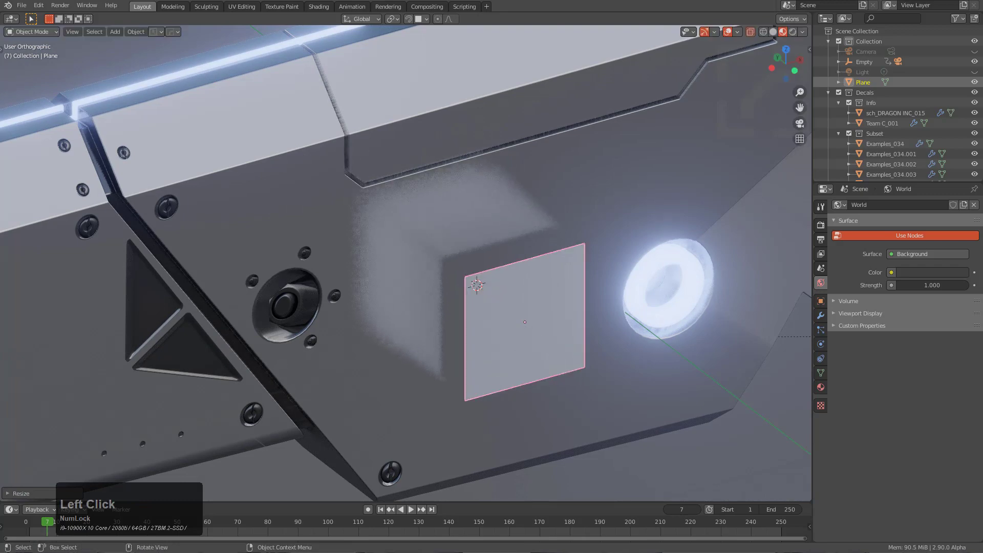
middle_click_drag(549, 357, 529, 377, "alt")
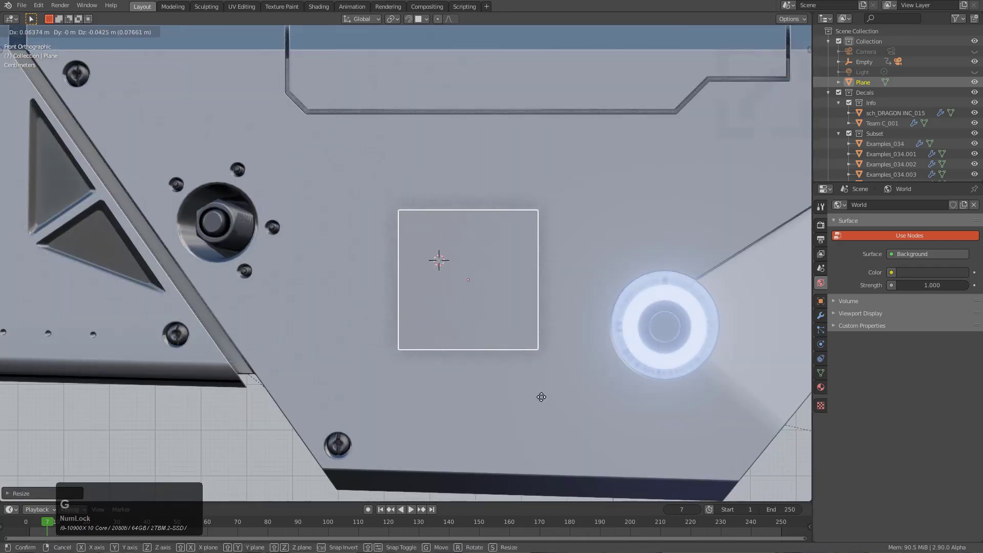
Project the plane's square outline onto the body with the HardOps Knife in Knife Project mode.
left_click(543, 373, "shift")
key("q")
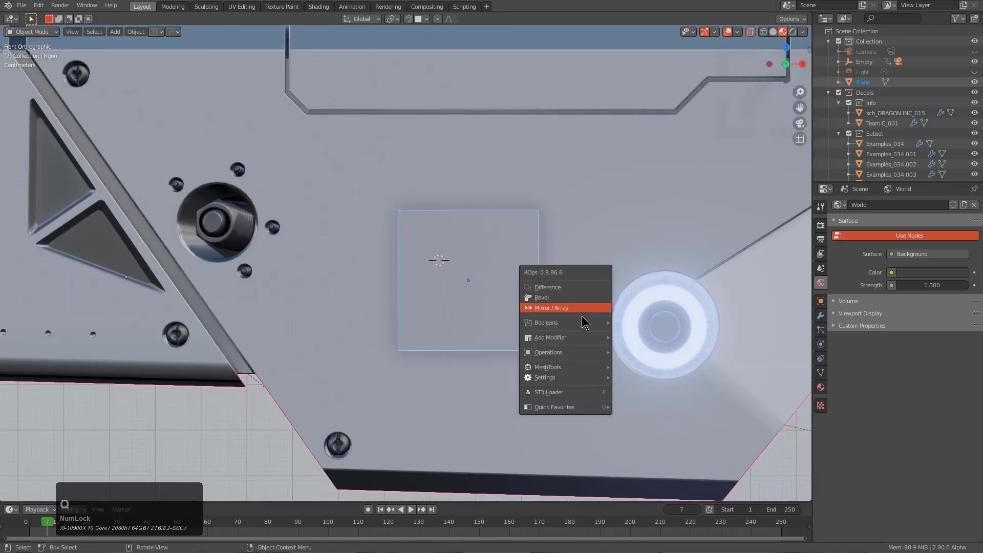
mouse_move(582, 328)
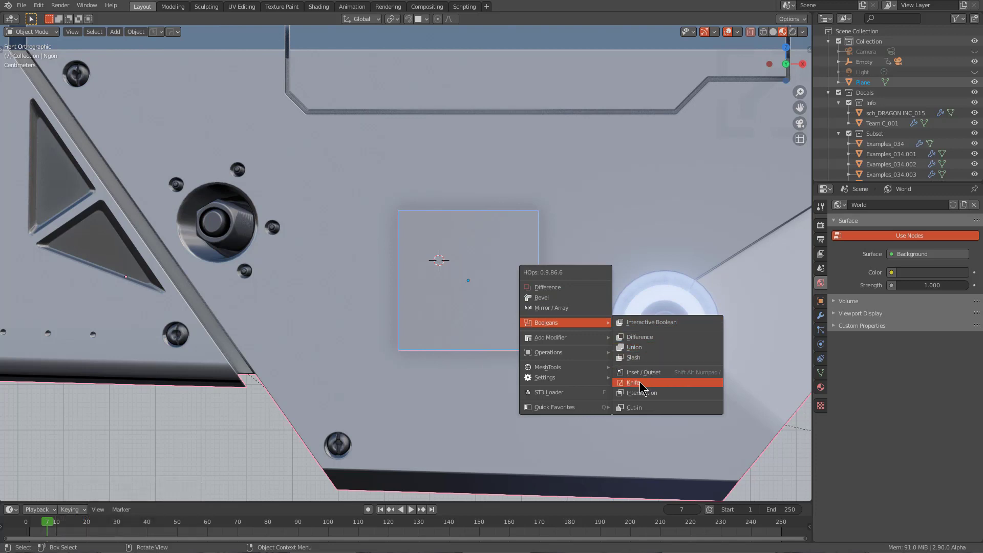
key("shift")
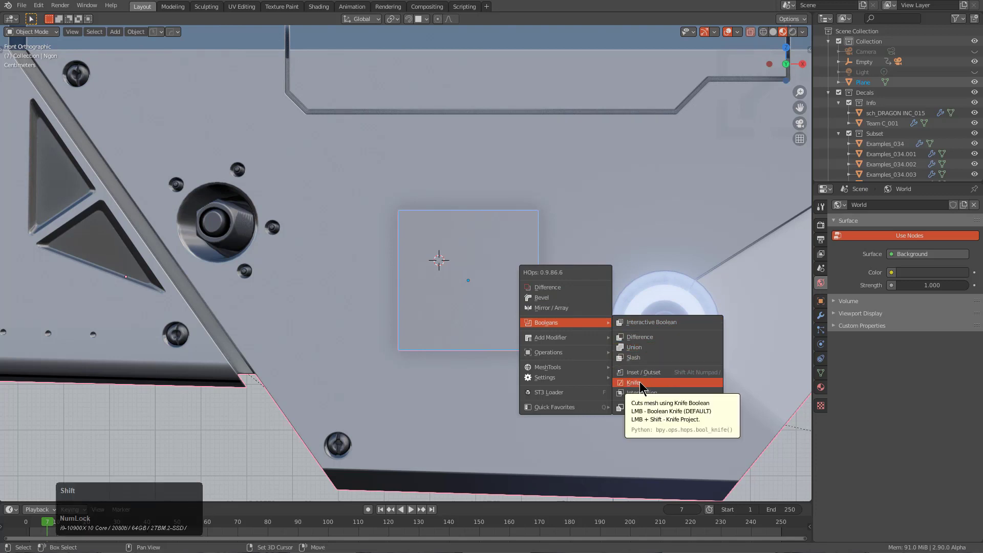
left_click(640, 382, "shift")
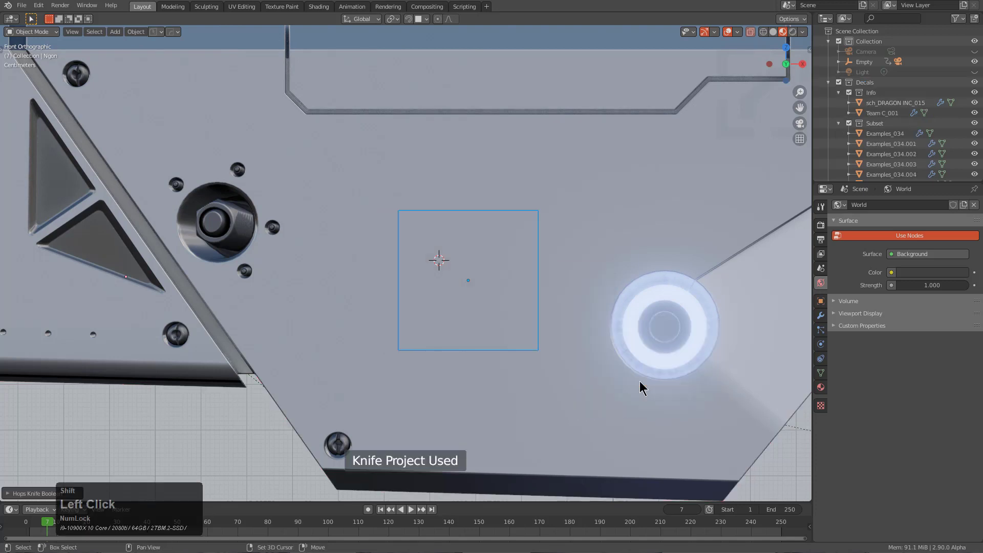
Delete the cutter plane and merge the projected square on the body into a single face.
key("x")
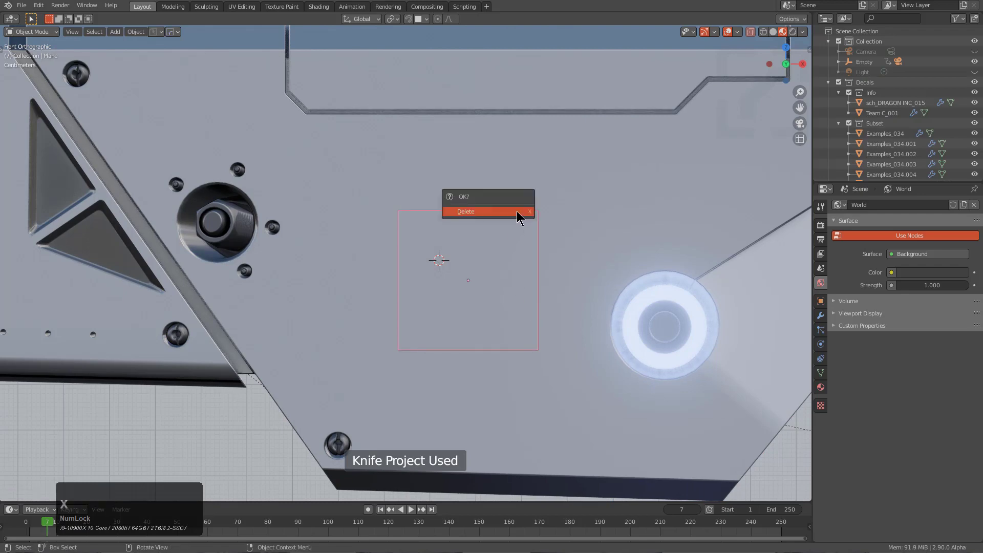
left_click(520, 213)
key("Tab")
middle_click_drag(567, 272, 542, 272, "shift")
scroll(551, 300, "up", 2)
key("f")
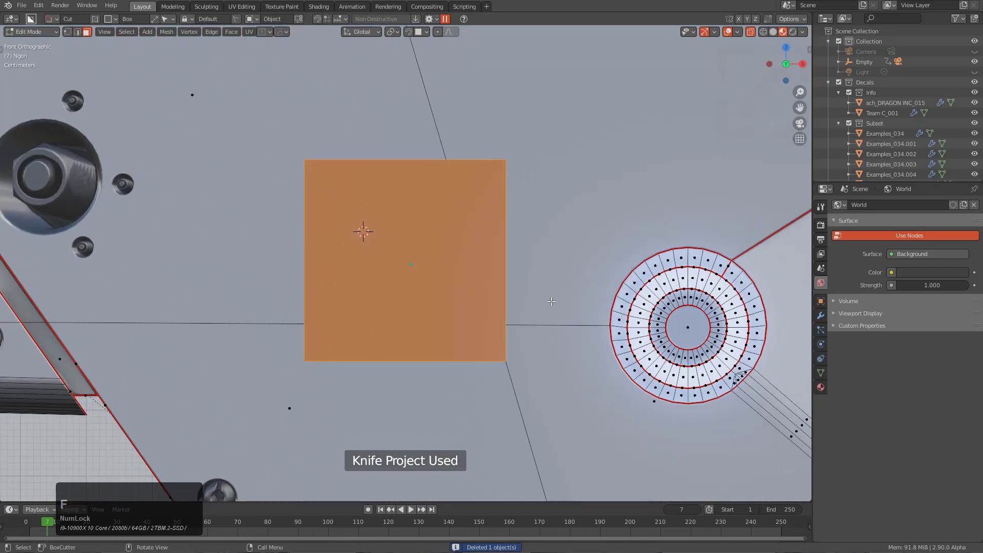
Assign Material.006 to the projected square face on the weapon body.
key("Tab")
middle_click_drag(550, 353, 577, 370)
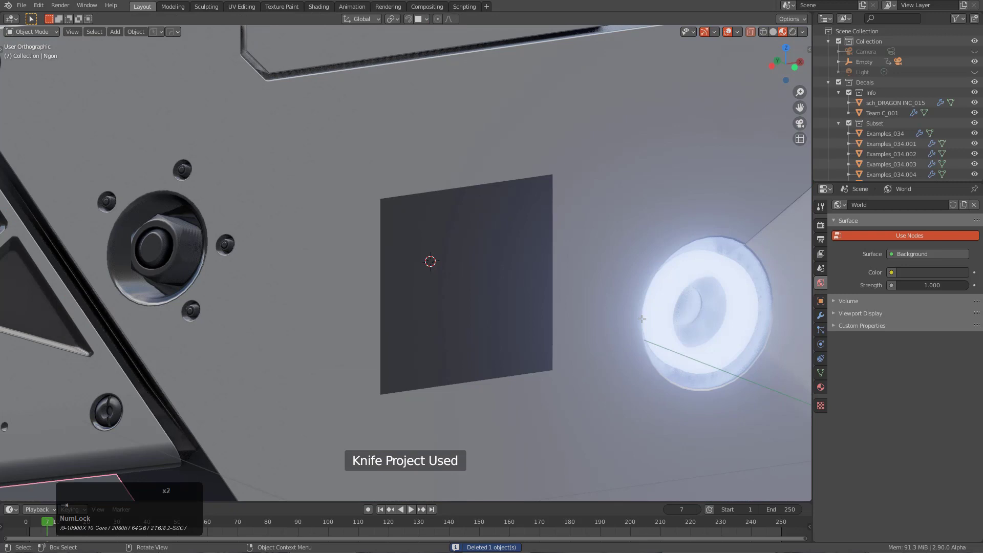
key("Tab")
left_click(822, 388)
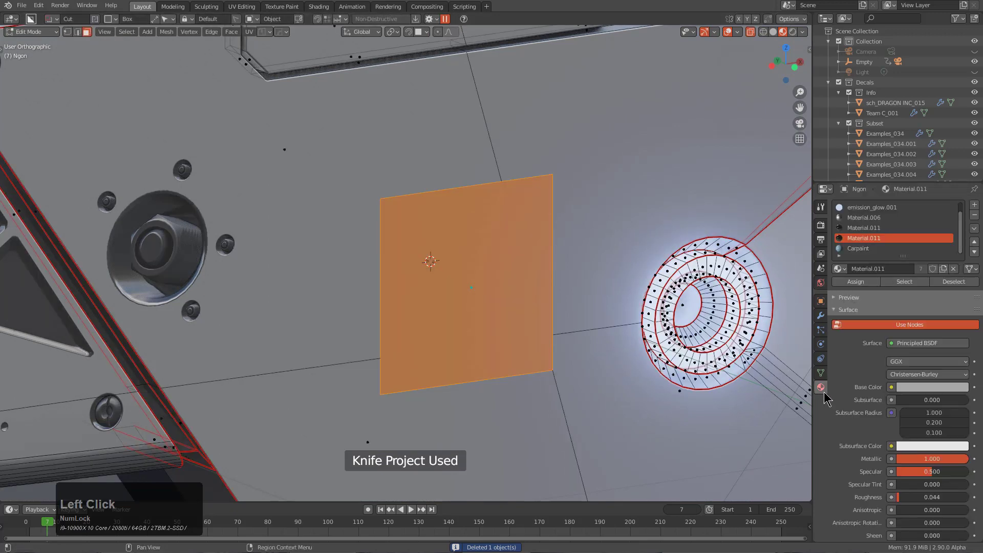
left_click(864, 218)
key("Tab")
middle_click_drag(549, 335, 502, 321)
scroll(503, 321, "down", 1)
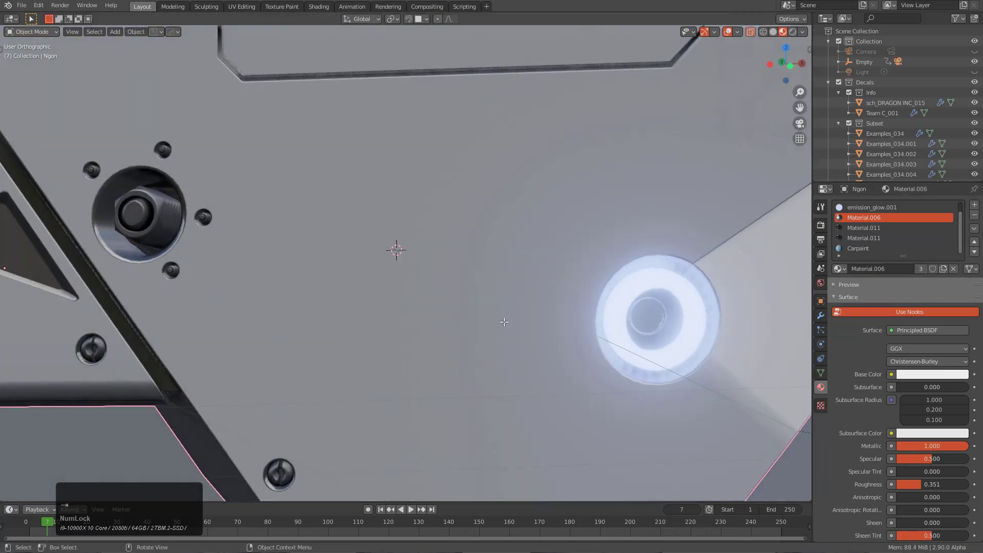
key("Tab")
scroll(587, 396, "up", 1)
key("i")
left_click(576, 389)
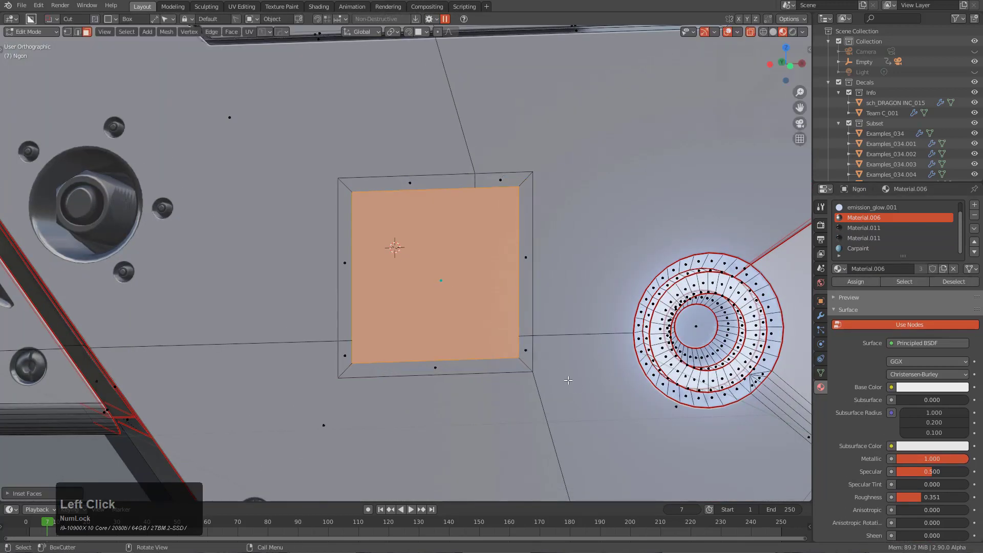
scroll(537, 316, "up", 1)
key("ctrl+z")
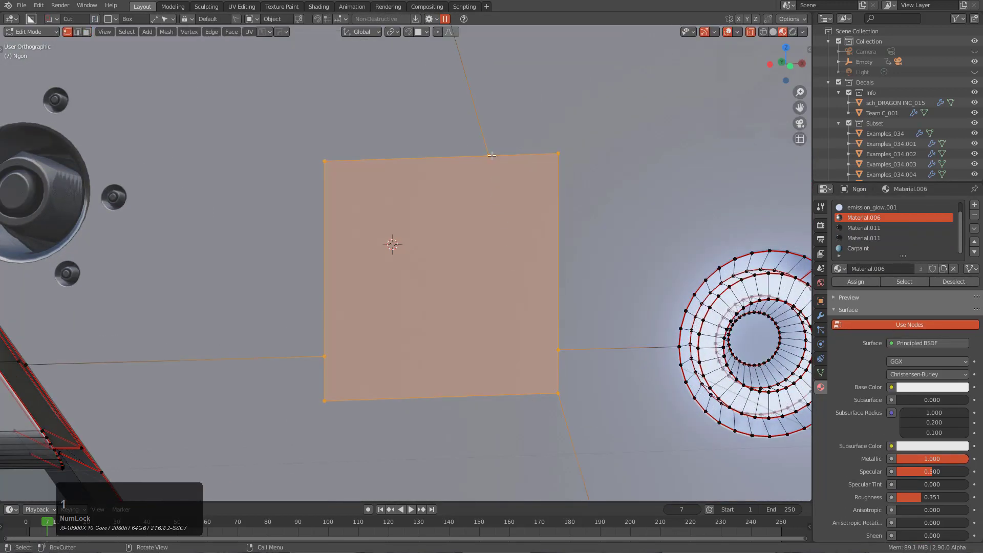
Merge the extra vertices on the square's top and side edges into its nearest corners.
left_click(536, 157, "shift")
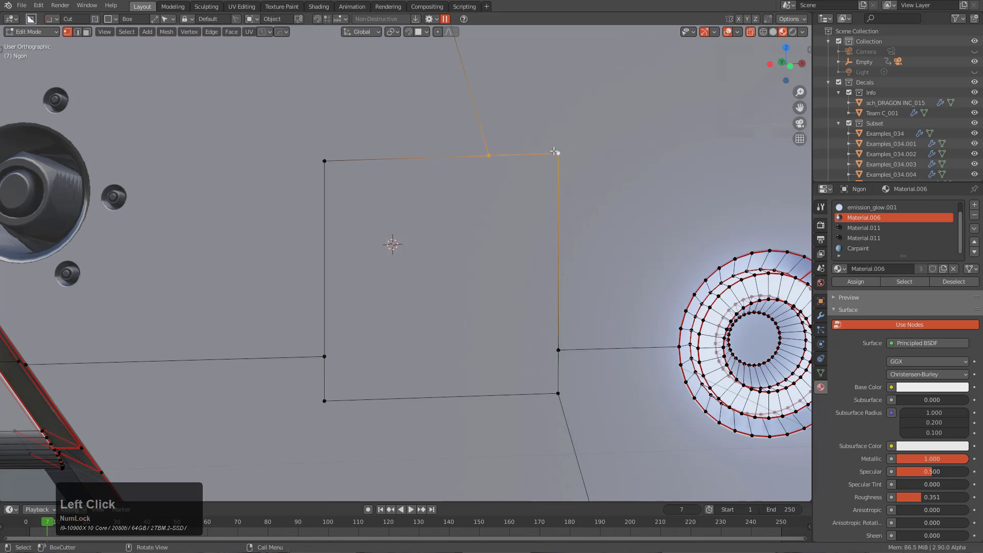
key("m")
left_click(553, 162)
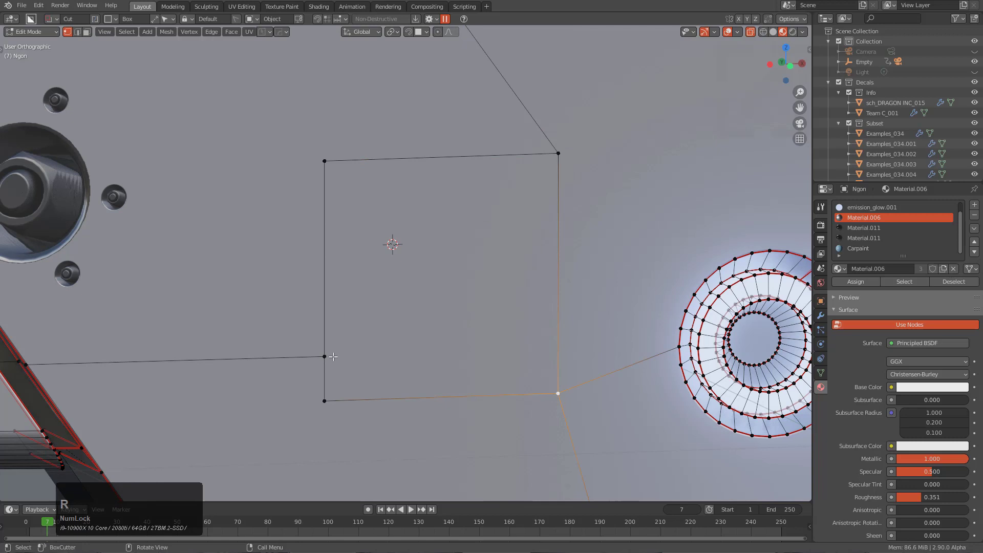
Inset the cleaned-up square face slightly, leaving a thin, even border around it.
key("3")
left_click(441, 320)
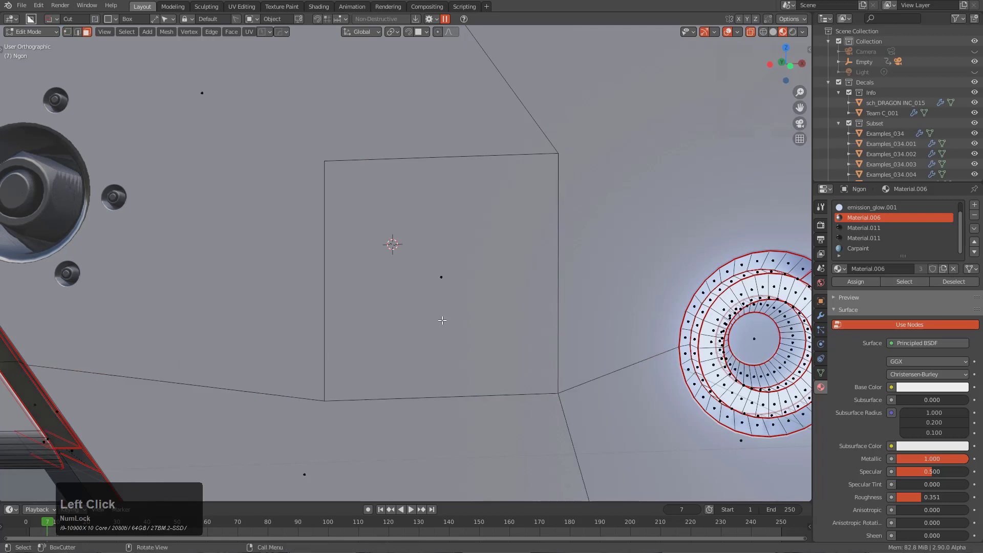
left_click(503, 303)
key("i")
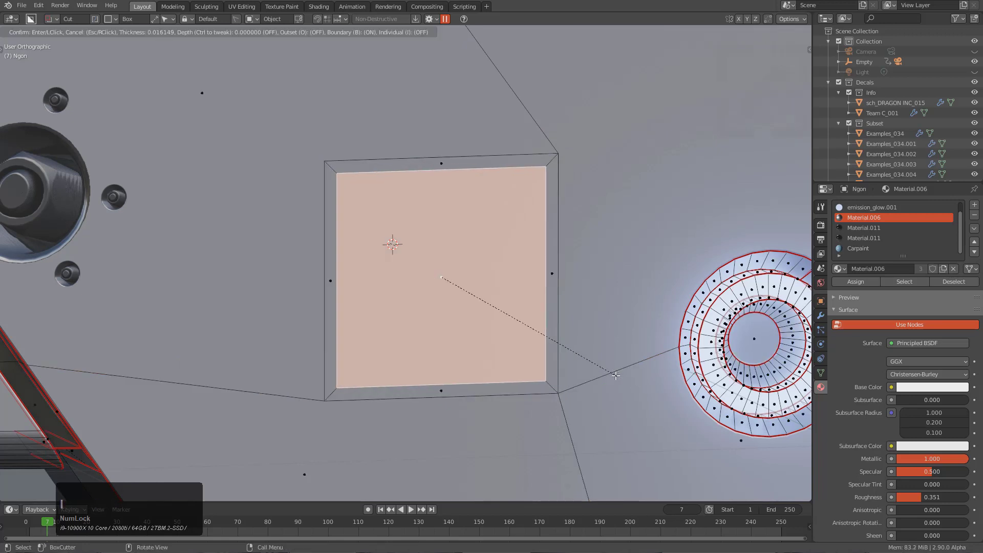
left_click(389, 211)
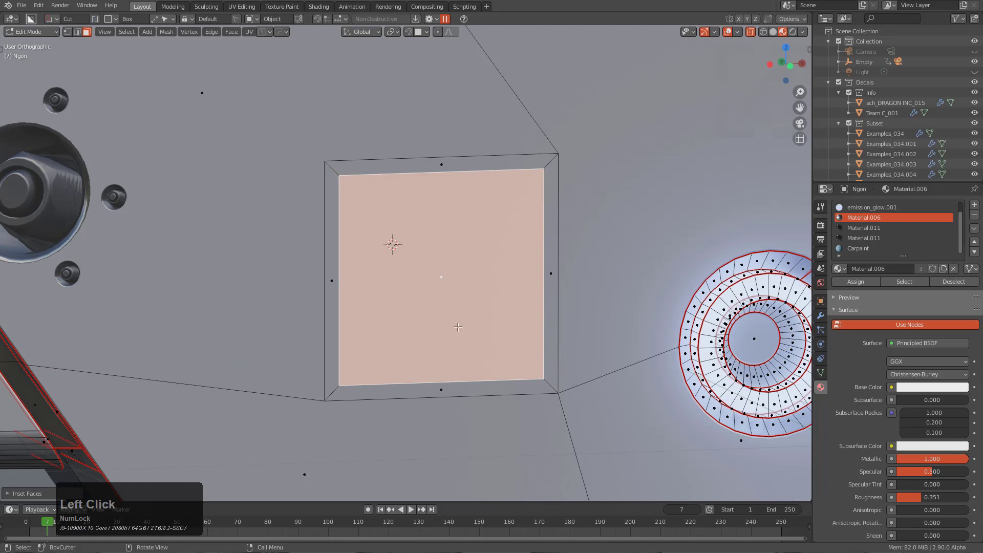
middle_click_drag(464, 327, 512, 297)
scroll(563, 271, "up", 1)
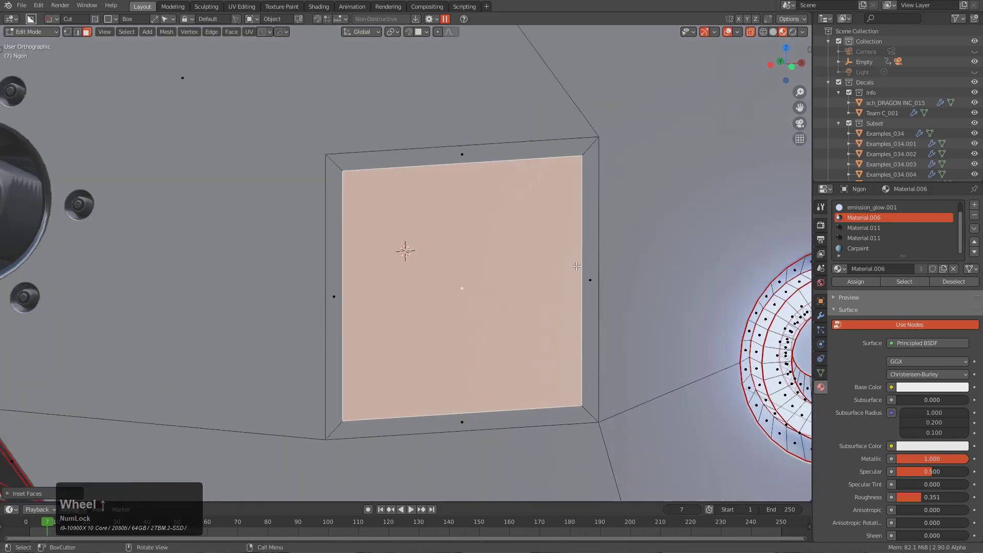
Try a HardOps Face Knurl on the inset square with 3 divisions and a height of about -0.036, and undo it.
key("q")
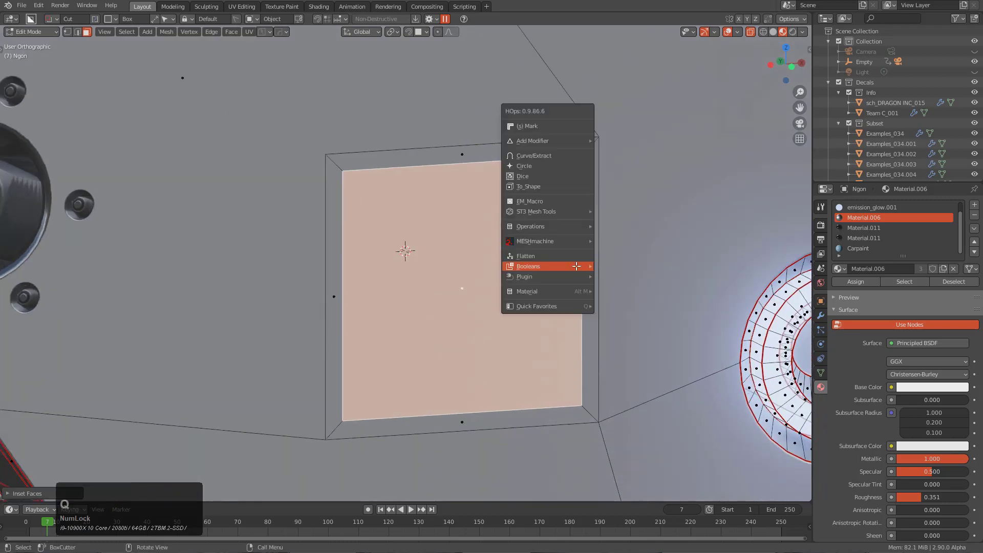
left_click(567, 204)
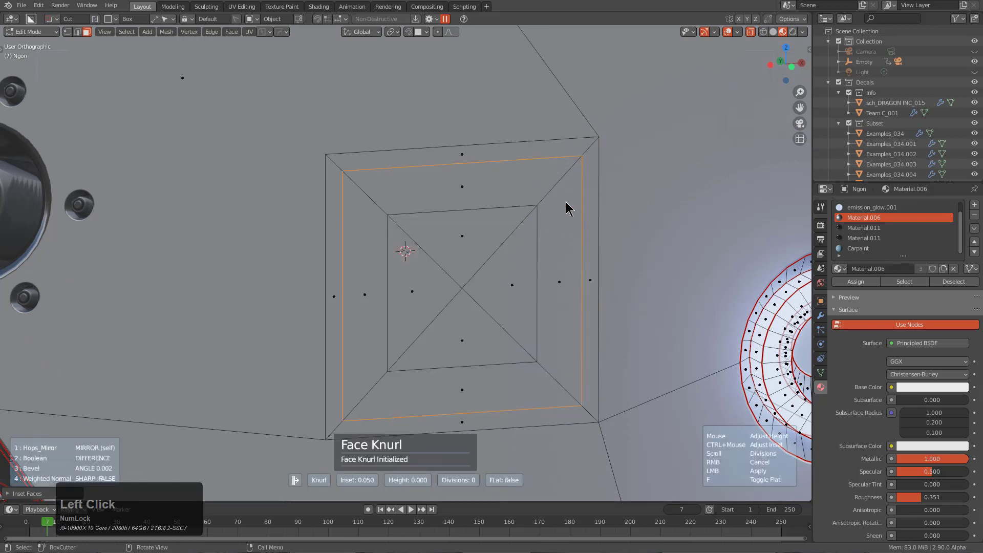
scroll(565, 202, "up", 2)
scroll(566, 202, "up", 1)
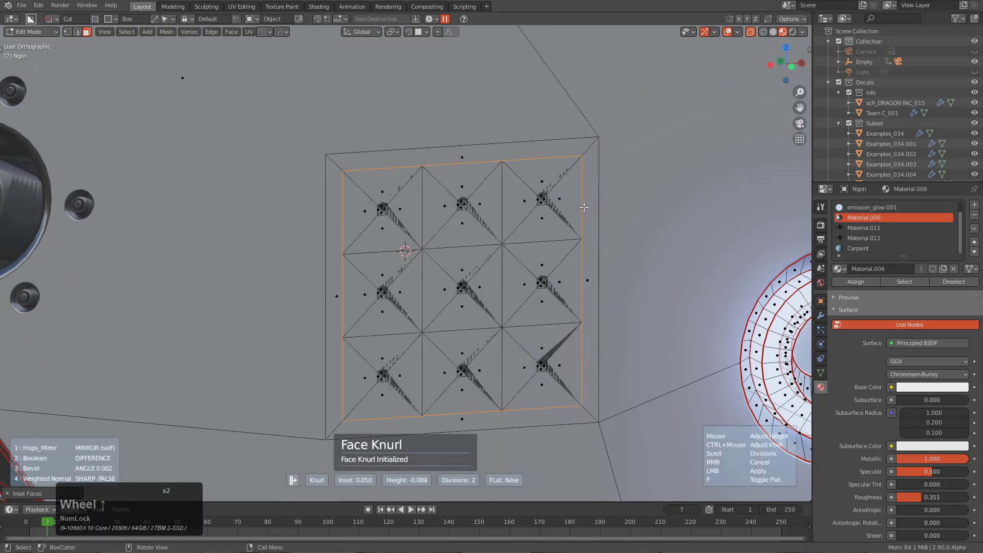
key("ctrl")
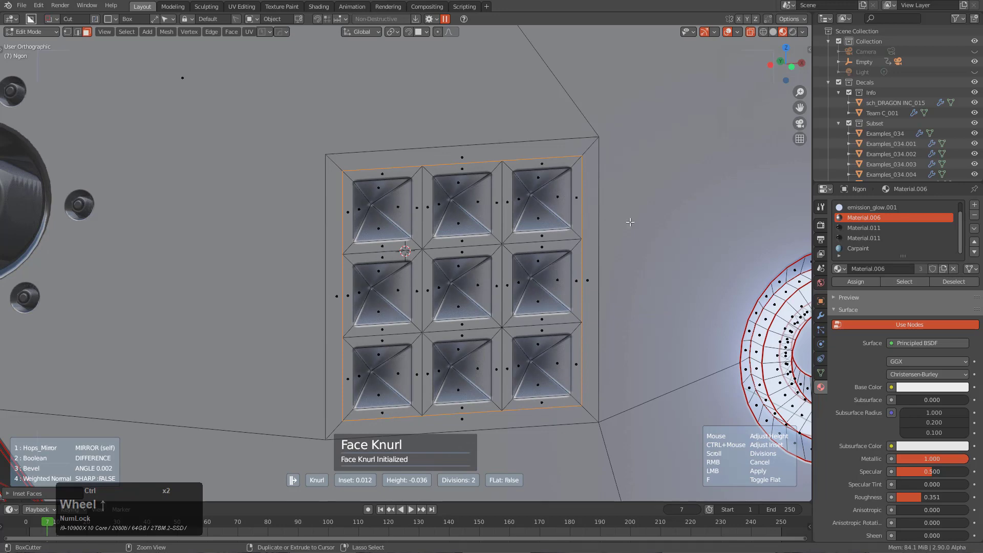
scroll(631, 222, "up", 1)
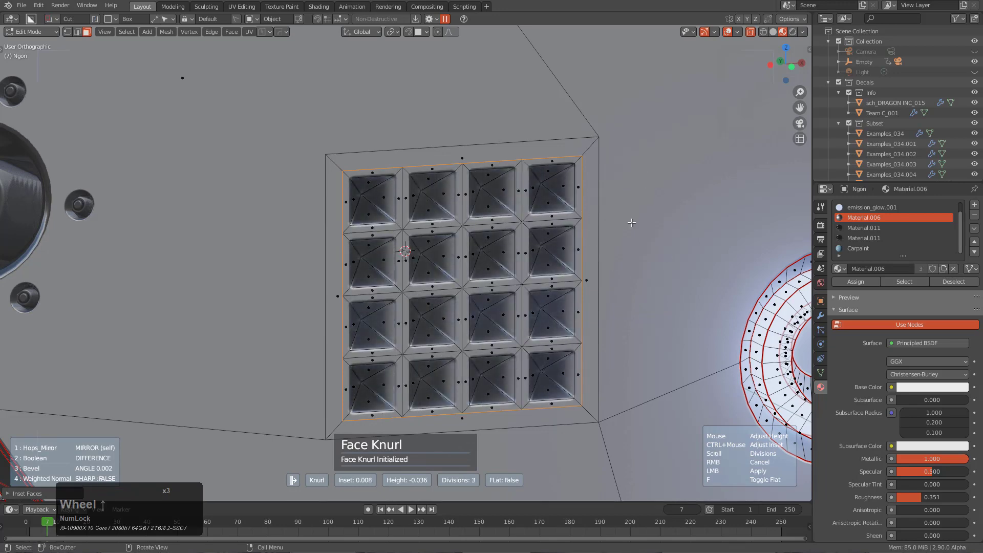
left_click(635, 223)
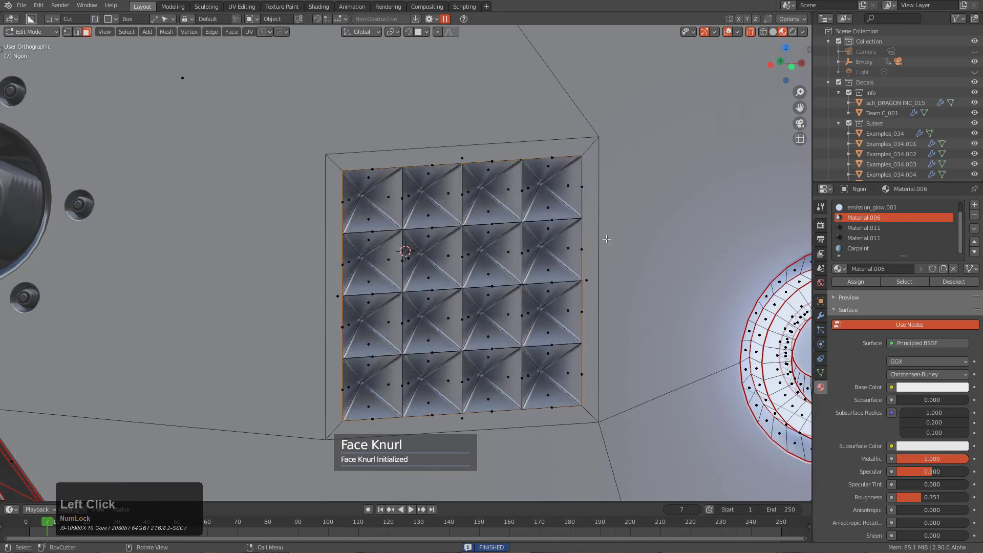
scroll(606, 238, "up", 1)
key("ctrl+z")
Knurl the inset square with Face Knurl at 2 divisions, inset about 0.024 and height about -0.022, and return to object mode.
key("ctrl+q")
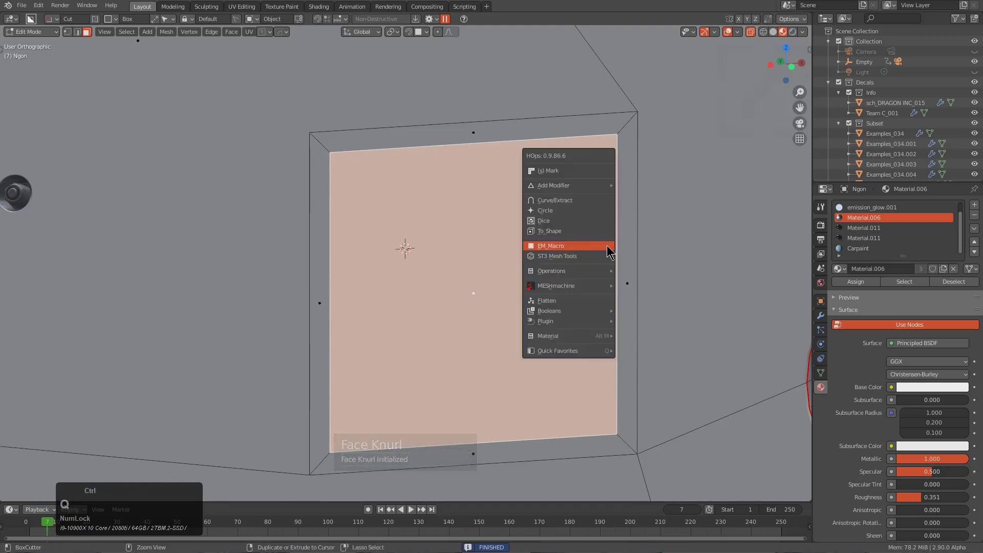
left_click(608, 249)
scroll(606, 245, "up", 1)
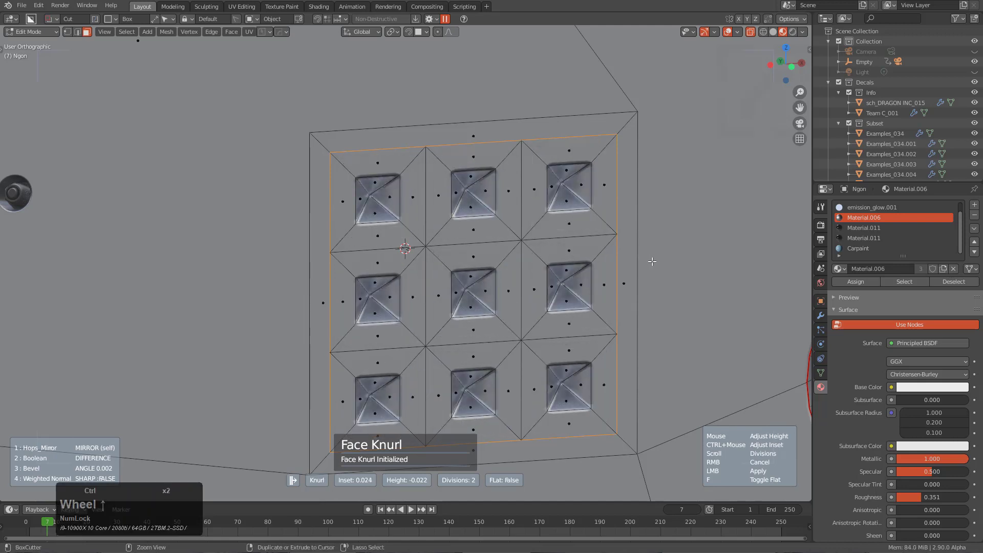
left_click(641, 256)
scroll(641, 256, "down", 6)
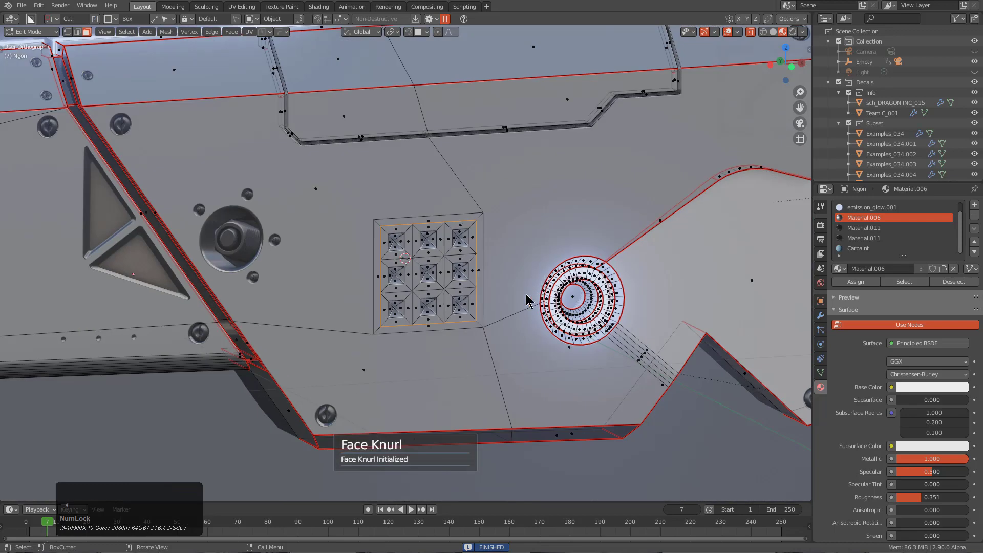
key("Tab")
scroll(527, 298, "down", 3)
middle_click_drag(527, 298, 461, 333)
scroll(467, 279, "down", 2)
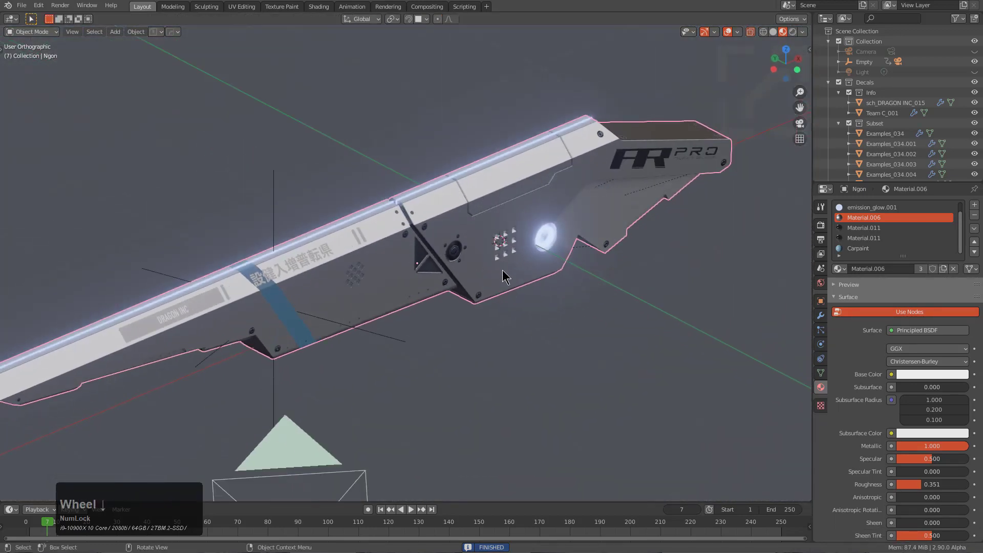
middle_click_drag(506, 277, 449, 264)
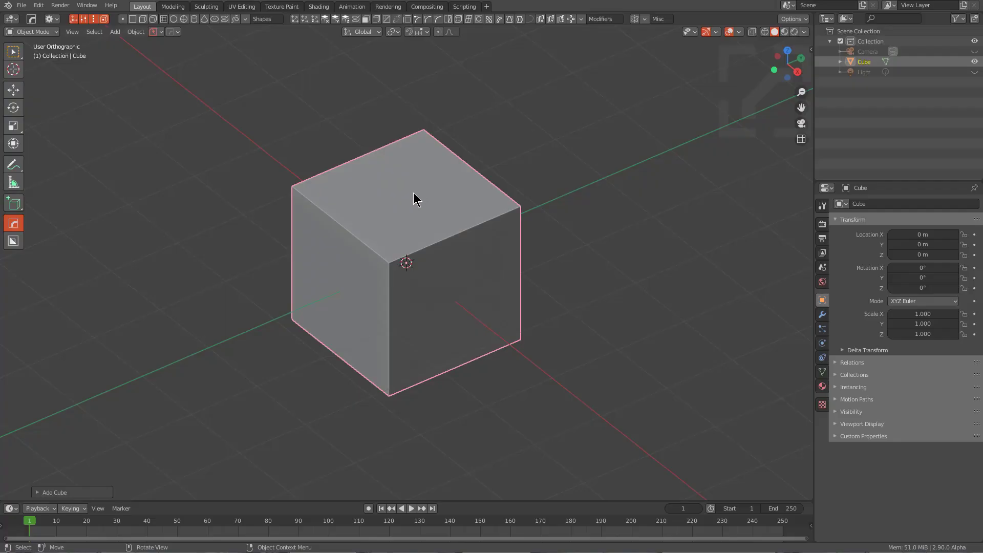
Delete the default cube and add a mesh cylinder in its place.
key("x")
left_click(409, 213)
key("shift+a")
mouse_move(408, 213)
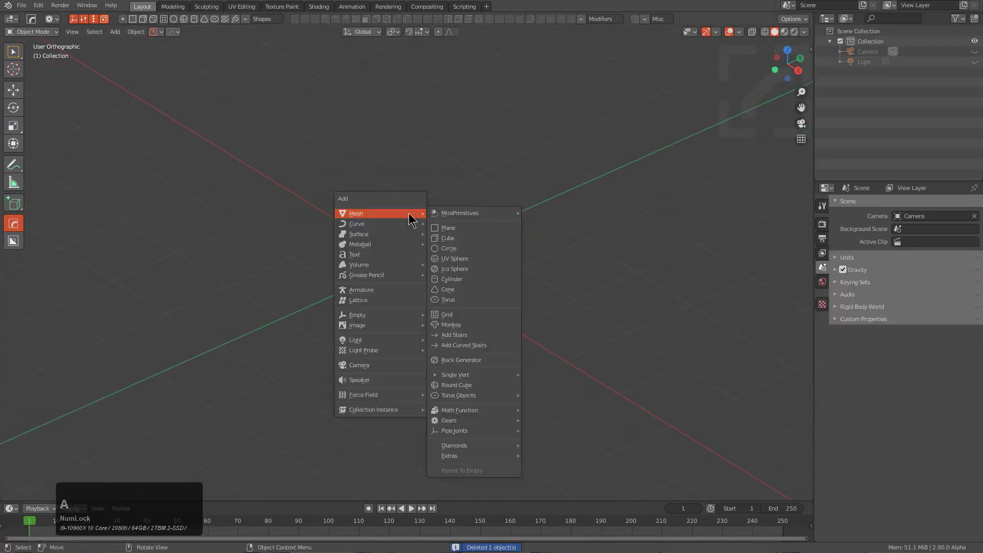
left_click(461, 279)
Scale the cylinder along Z to about 0.504 and apply its scale.
key("s")
key("z")
left_click(462, 300)
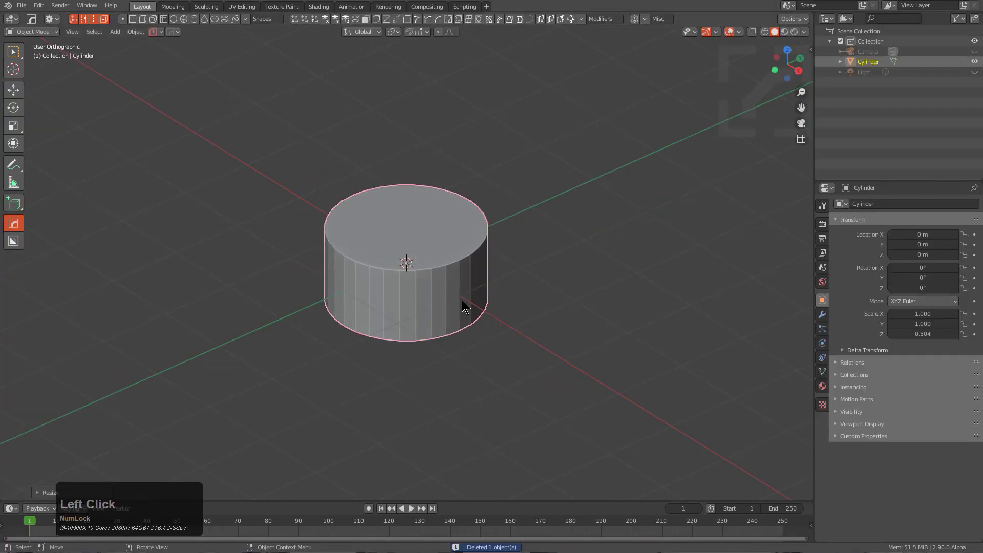
key("ctrl+a")
left_click(433, 310)
Add four evenly spaced horizontal loop cuts around the cylinder's side without sliding them.
scroll(452, 325, "up", 2)
key("Tab")
key("ctrl+r")
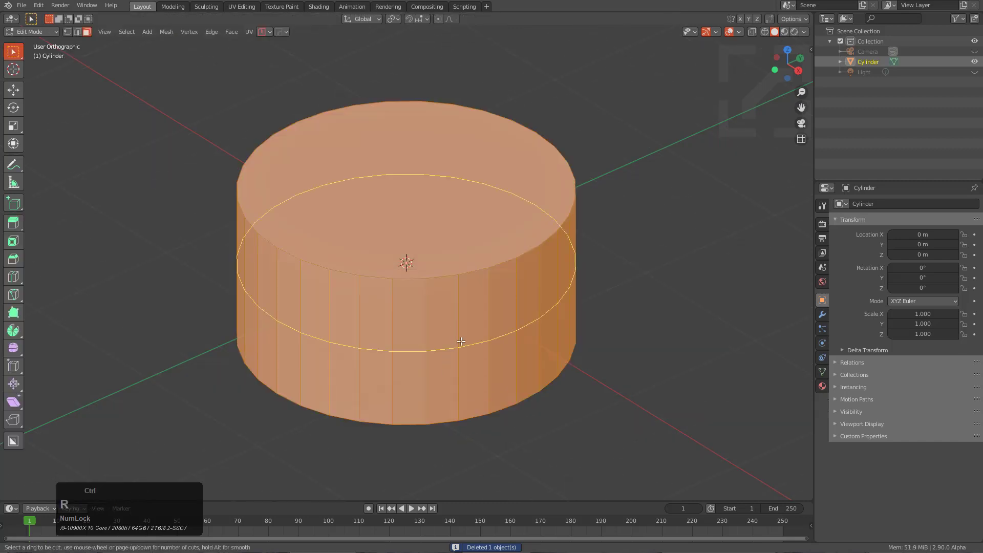
scroll(463, 339, "up", 4)
scroll(463, 340, "down", 1)
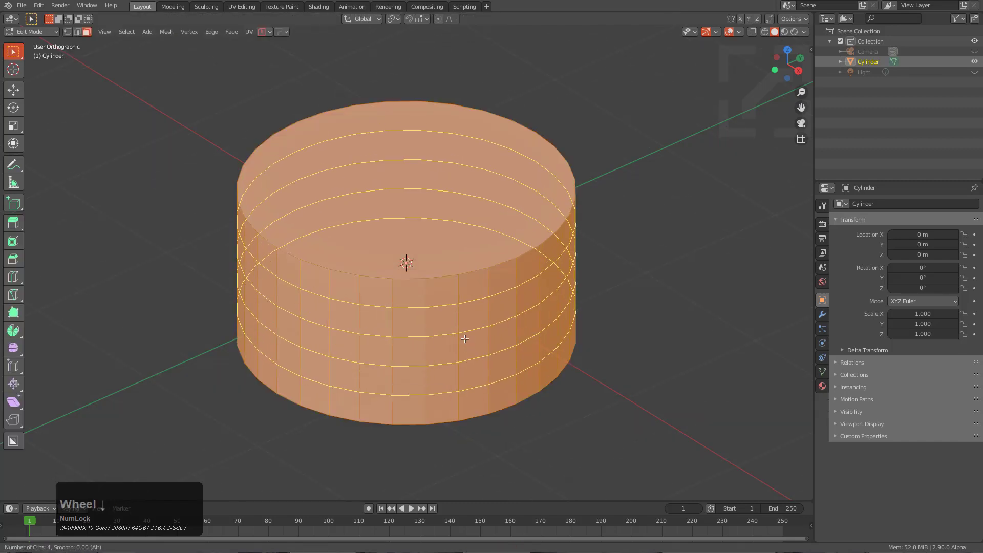
left_click(463, 340)
right_click(542, 338)
Apply a HardOps Face Knurl to the cylinder's middle bands with 1 division, a small inset and a slight outward height.
key("1")
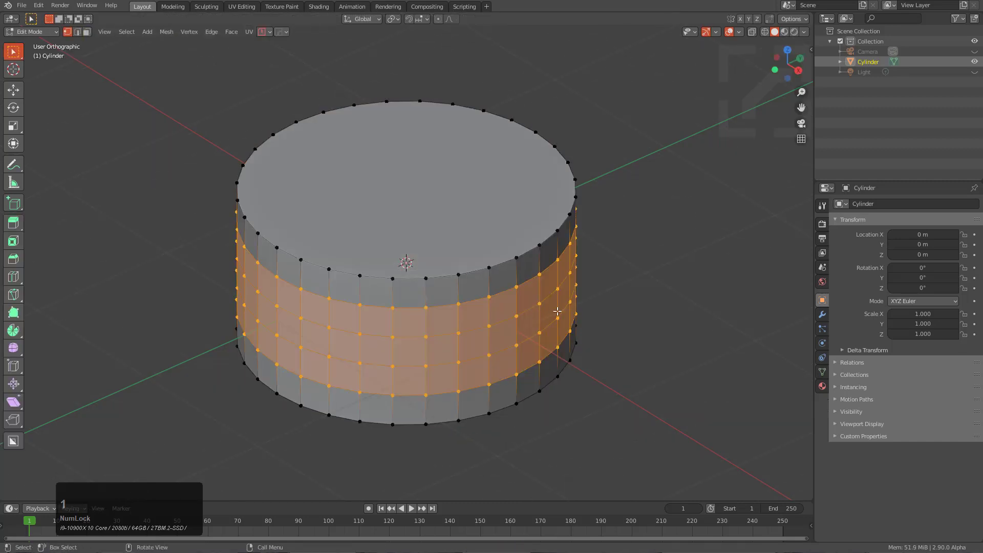
key("q")
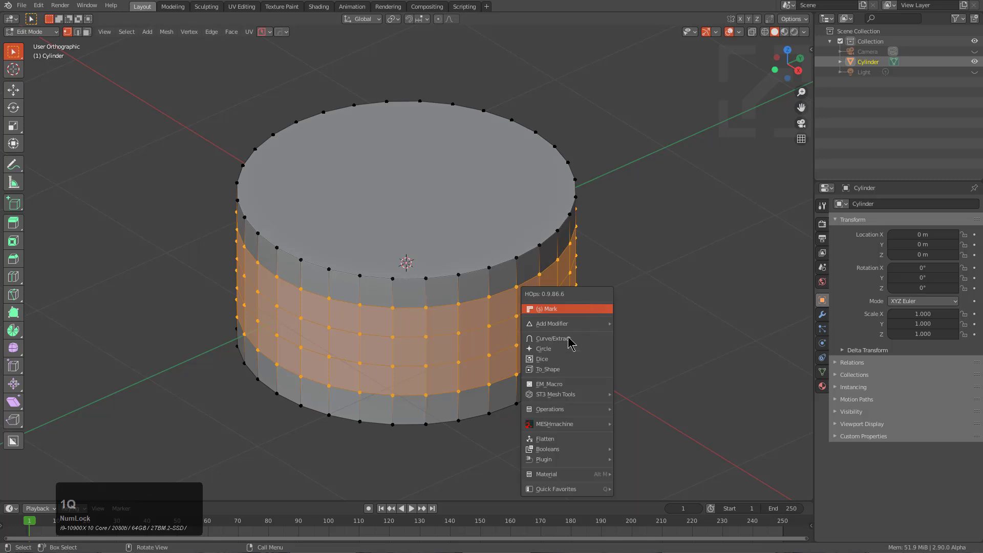
left_click(564, 382)
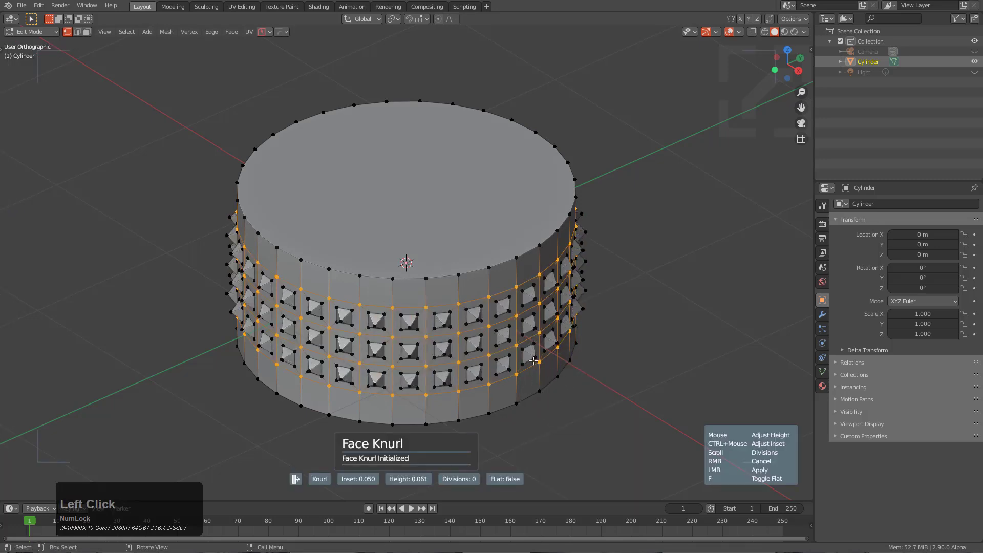
scroll(533, 359, "up", 1)
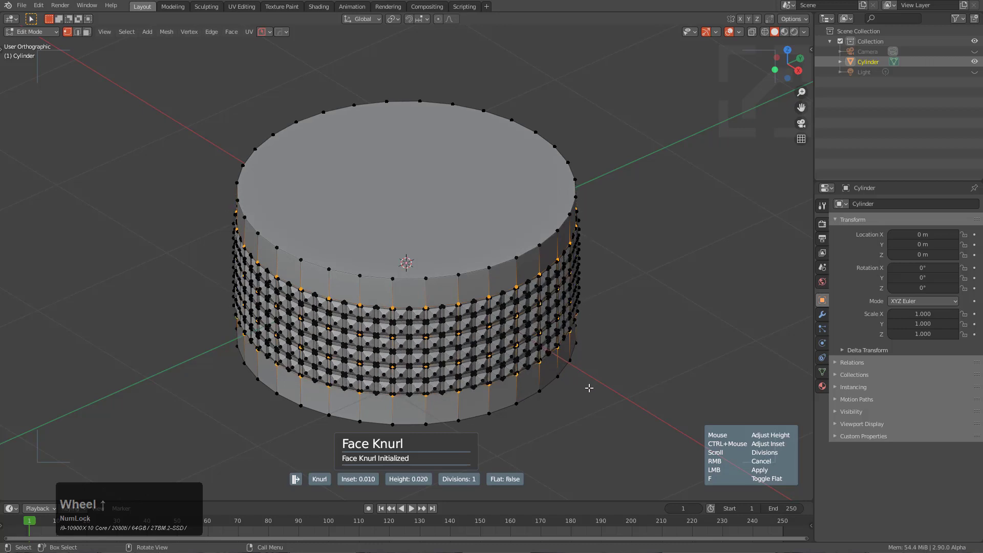
left_click(575, 380)
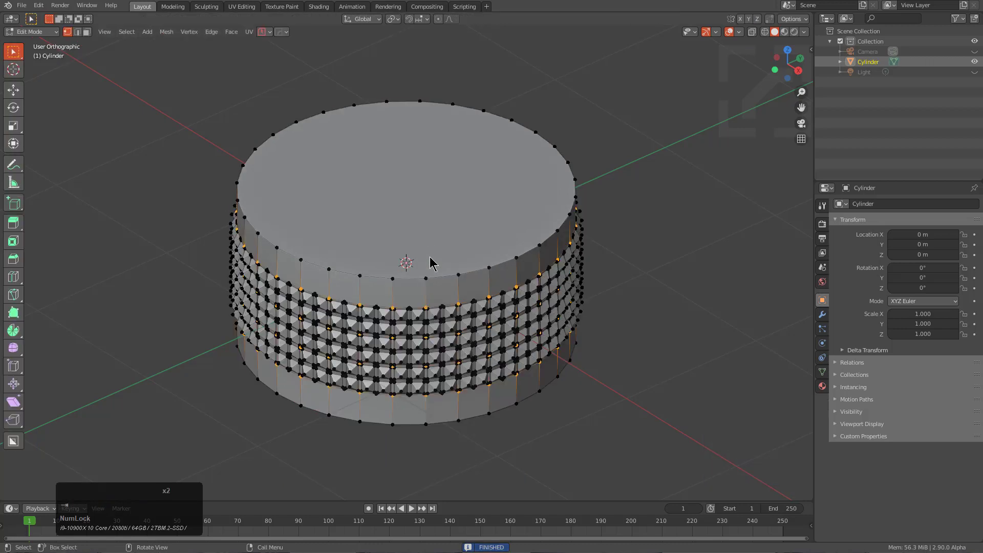
Panel the cylinder's top face with EM_Macro at depth -0.074, shrink about 0.278, bevel about 0.108 and 2 segments.
key("3")
left_click(425, 238)
key("q")
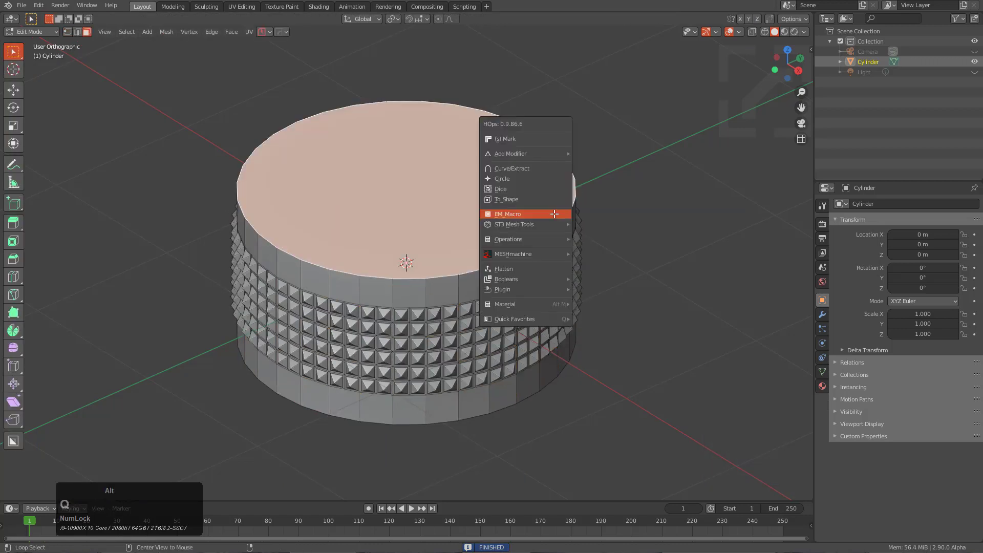
left_click(554, 213)
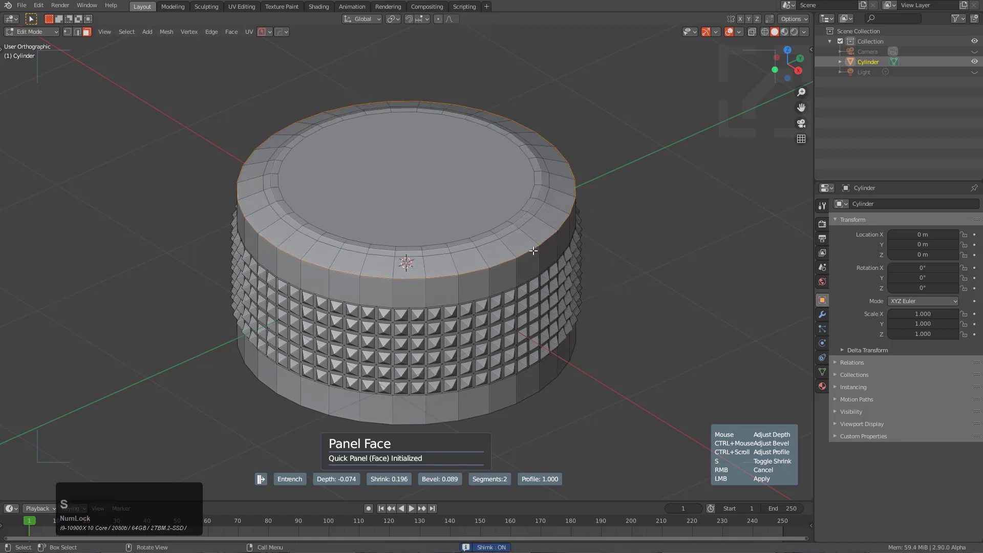
key("ctrl")
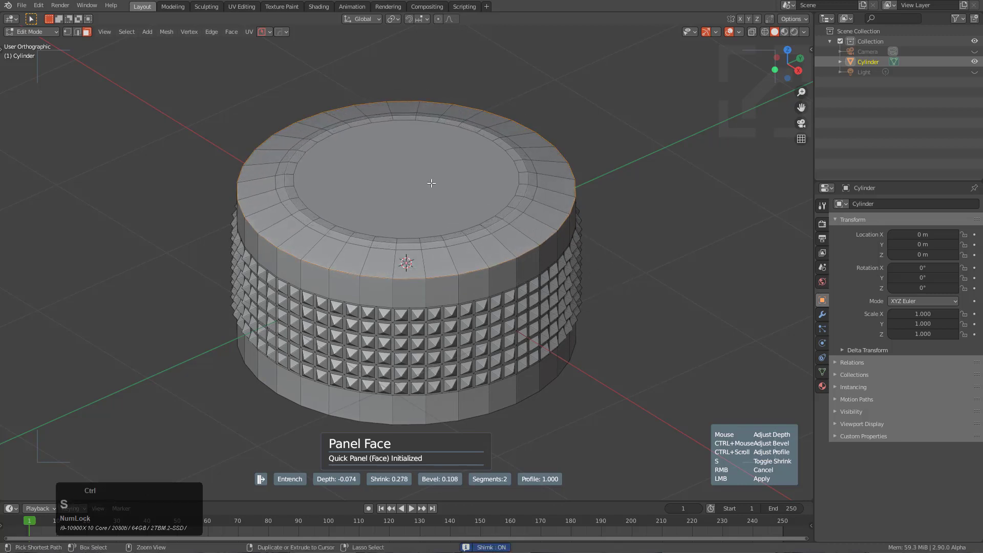
left_click(431, 212)
middle_click_drag(431, 211, 431, 225)
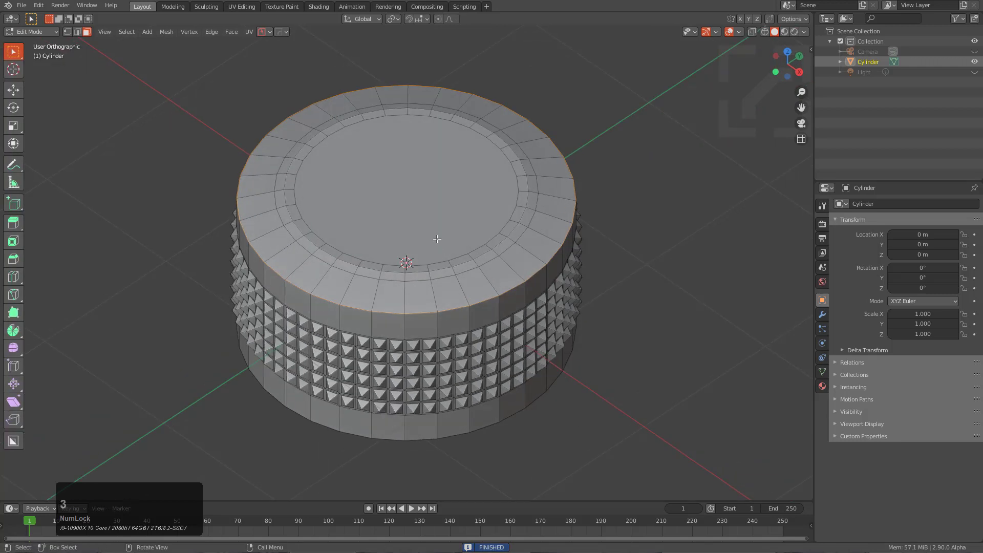
Shape the cylinder's inner top face into a tapered, stepped recess by shrinking the face, sinking it, and extruding and scaling it inward.
left_click(431, 226)
key("s")
left_click(541, 241)
key("alt+s")
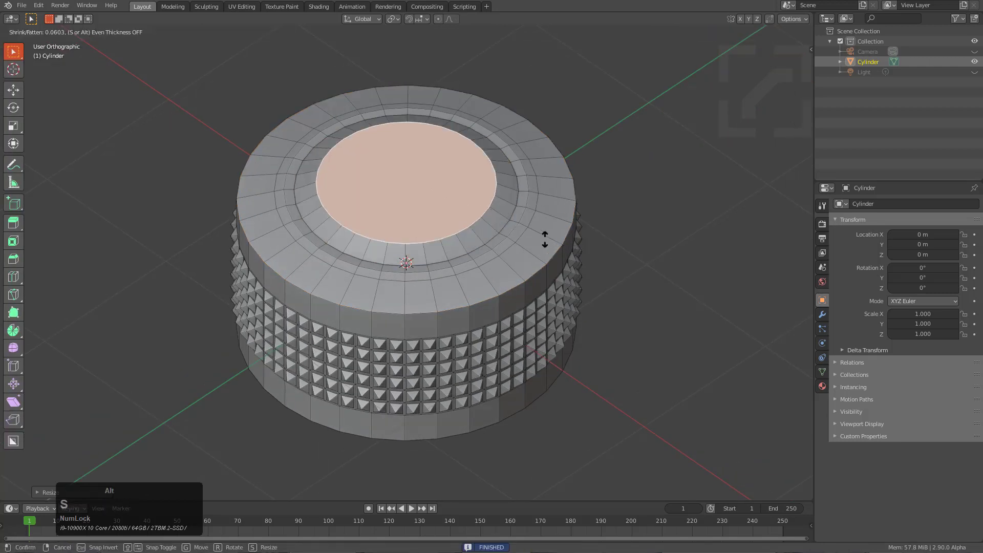
left_click(544, 252)
key("e")
right_click(543, 253)
key("s")
left_click(543, 252)
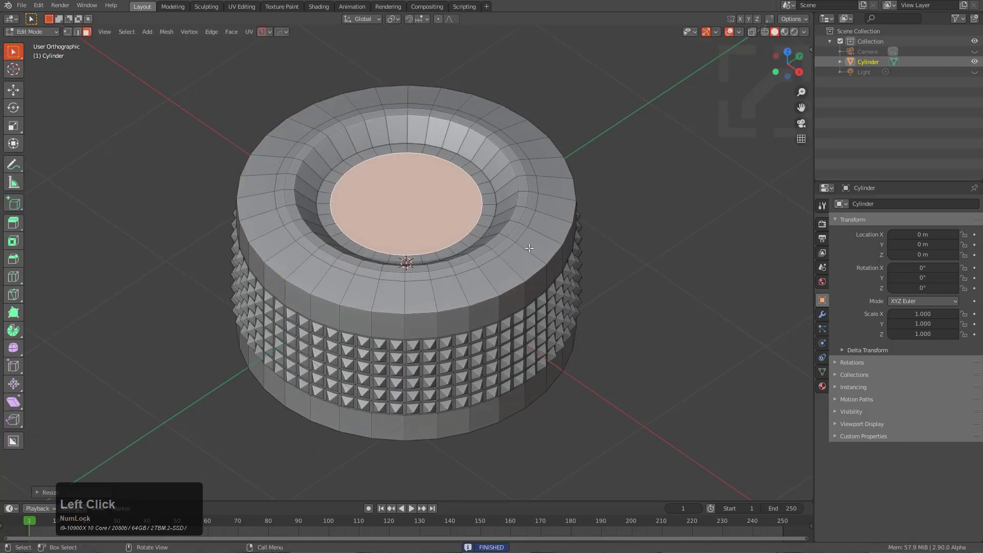
Sharpen the cylinder in object mode with HardOps at 30° sharpness and adjust its autosmooth angle.
key("Tab")
middle_click_drag(526, 274, 453, 264)
key("q")
left_click(484, 275)
key("q")
left_click(453, 264, "shift")
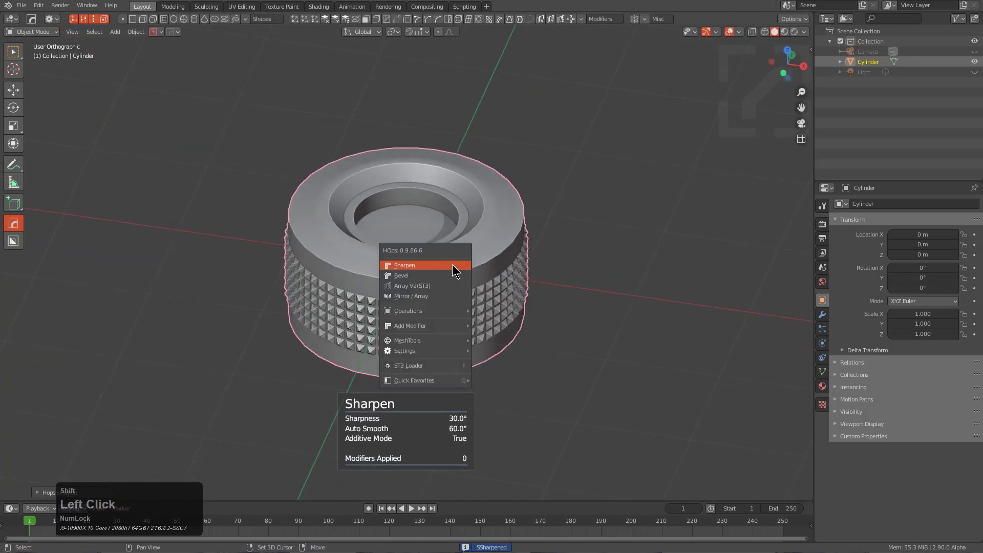
scroll(453, 265, "up", 1)
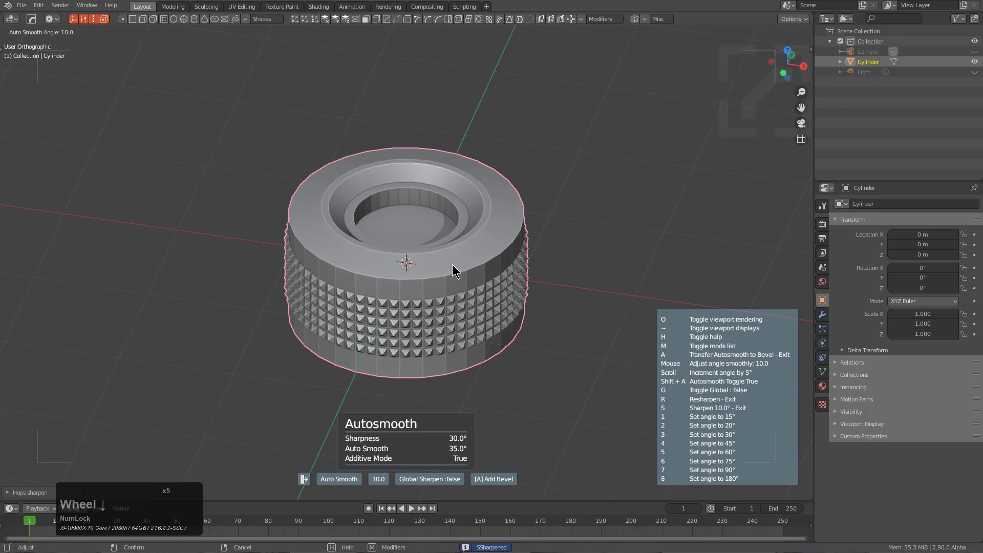
left_click(452, 264)
Mark the edge loop running around the cylinder's flat top rim, outside the recess, with the HardOps Mark operation.
key("Tab")
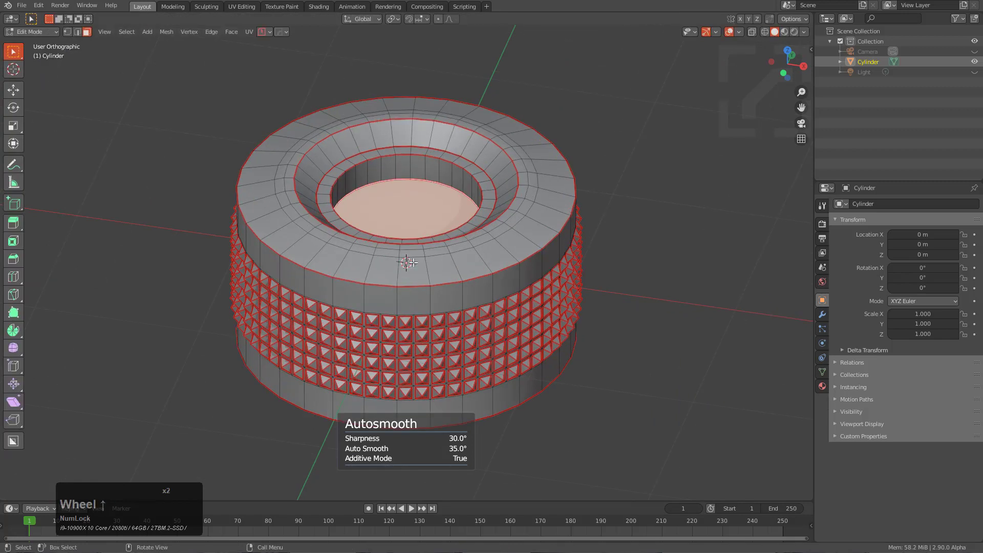
scroll(452, 264, "up", 3)
left_click(381, 266)
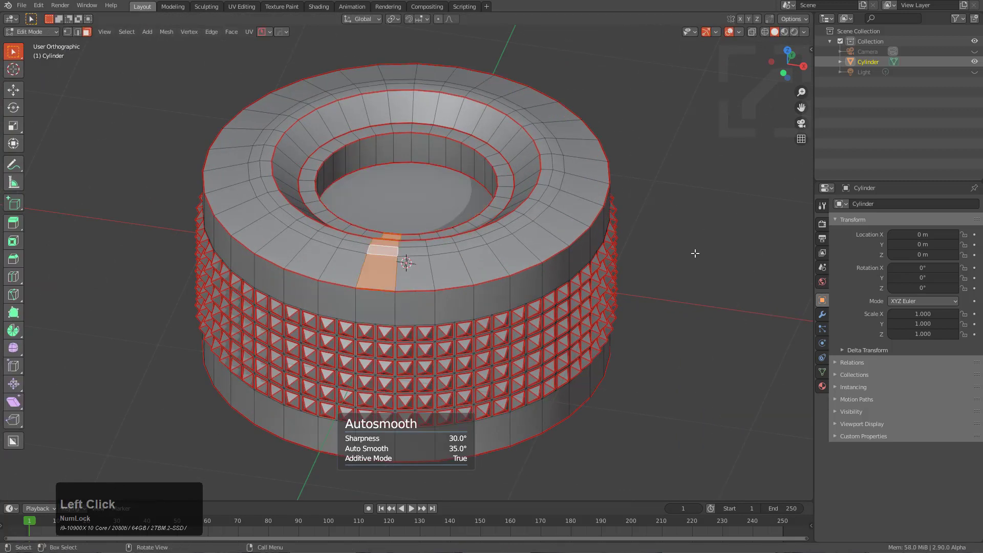
left_click(524, 232, "alt")
key("2")
left_click(541, 214, "alt")
key("q")
left_click(637, 186)
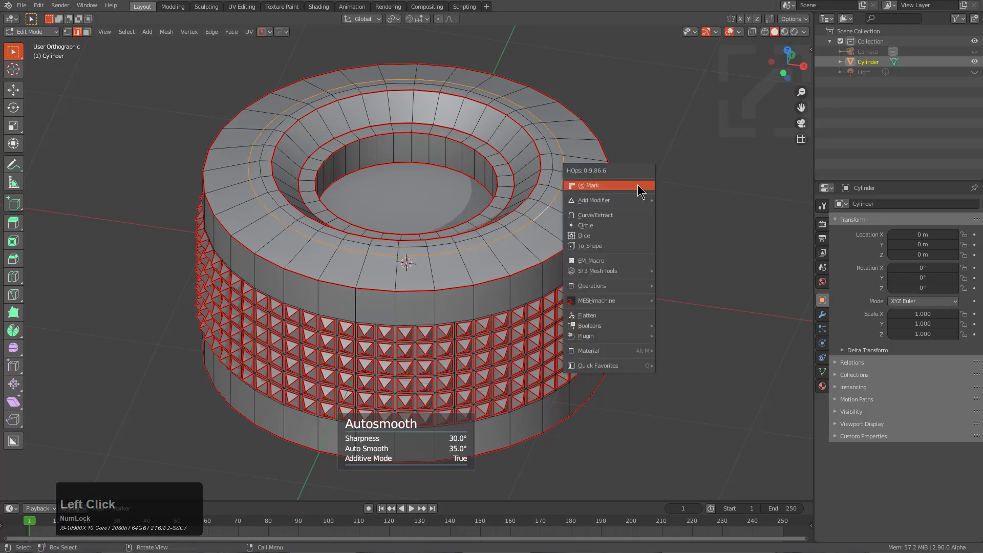
left_click(638, 186)
Draw a BoxCutter box over the cylinder's front rim from the top view and extrude it down as a notch.
middle_click_drag(556, 236, 477, 230)
key("d")
key("alt+w")
key("d")
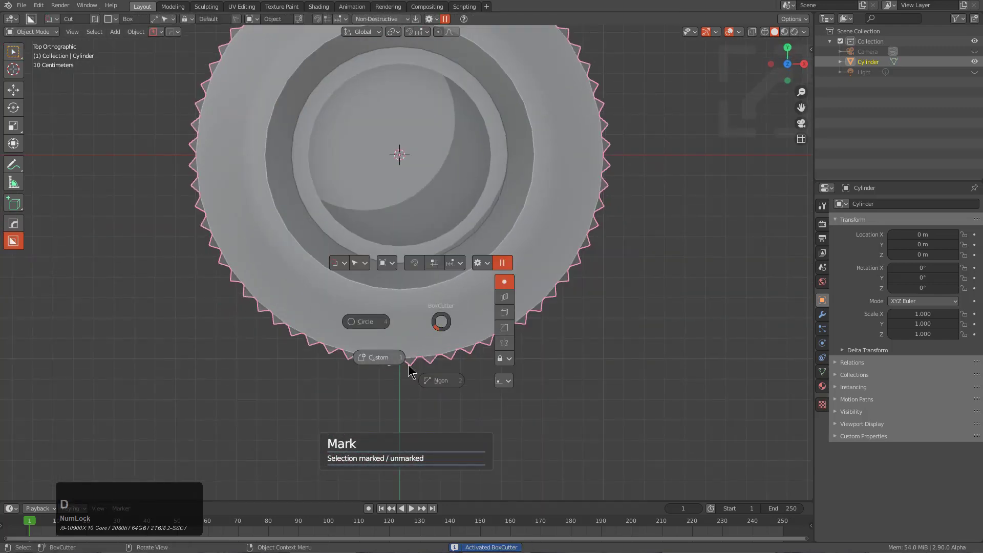
key("Escape")
mouse_move(374, 306)
left_mouse_down()
mouse_move(394, 416)
mouse_move(424, 310)
left_mouse_up()
key("Escape")
middle_click_drag(511, 398, 527, 282)
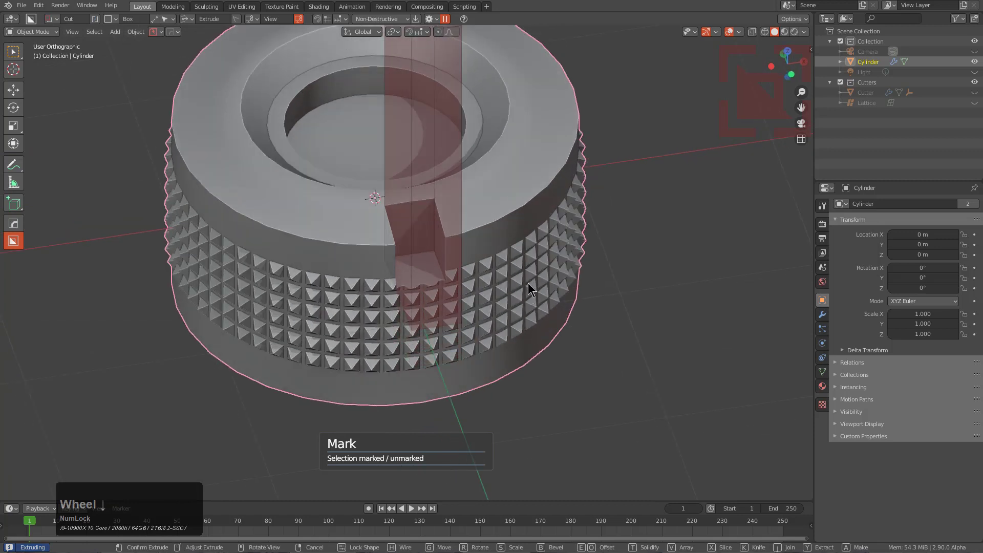
Bevel the notch cutter's corners with a width of about 0.053 and finish the cut.
key("b")
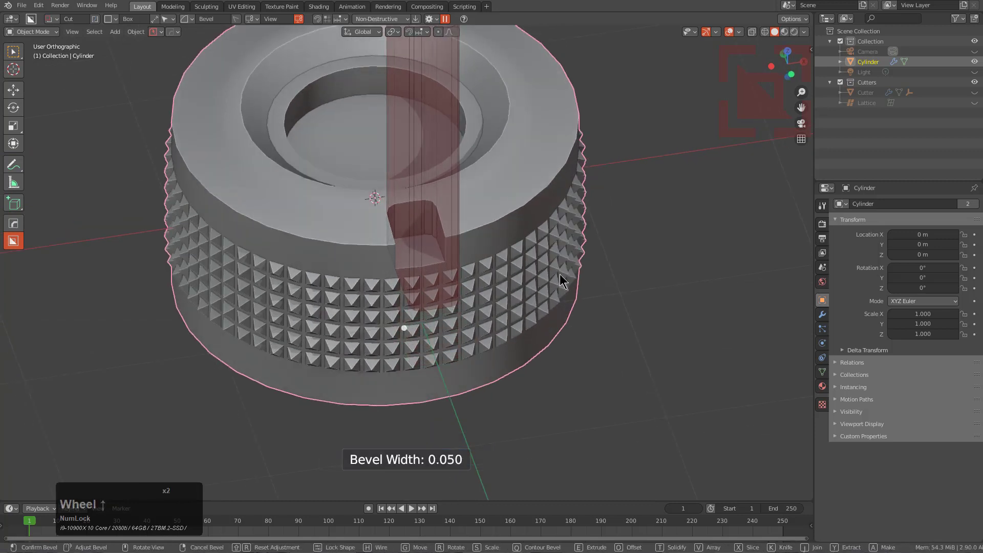
scroll(561, 280, "up", 7)
left_click(560, 274)
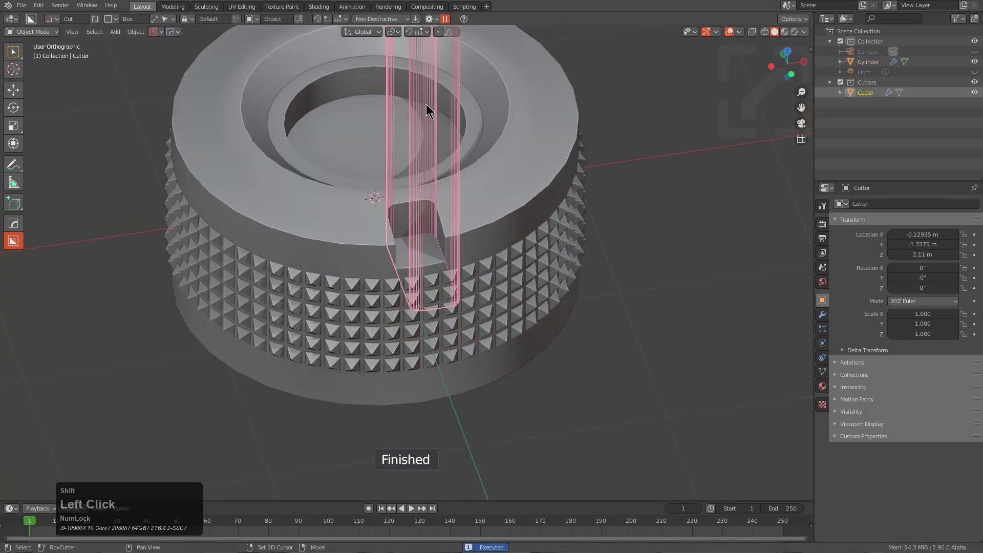
Repeat the notch cutter around the cylinder with a HardOps Radial Array of 6 segments about Z.
middle_click_drag(426, 105, 469, 174)
scroll(469, 174, "down", 2)
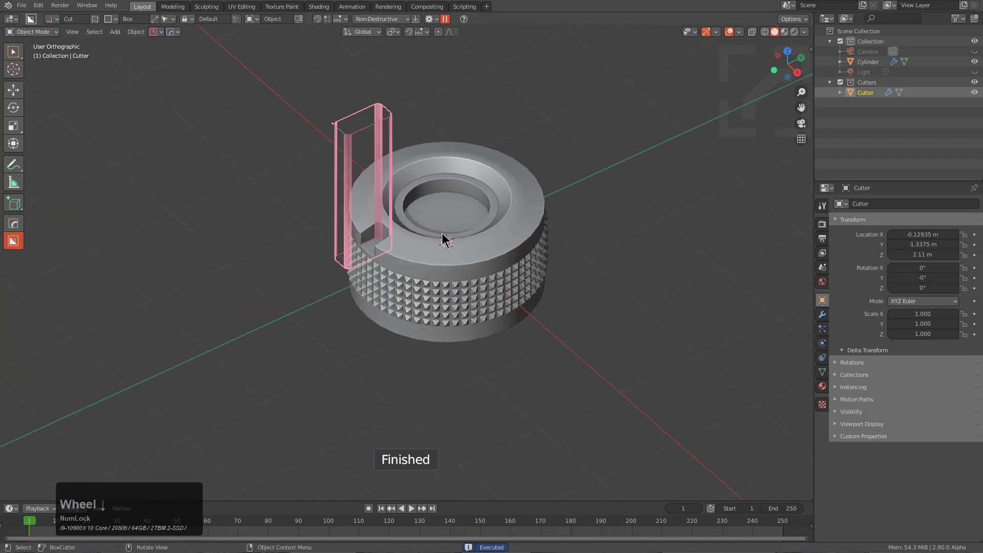
scroll(444, 240, "up", 2)
key("q")
mouse_move(418, 325)
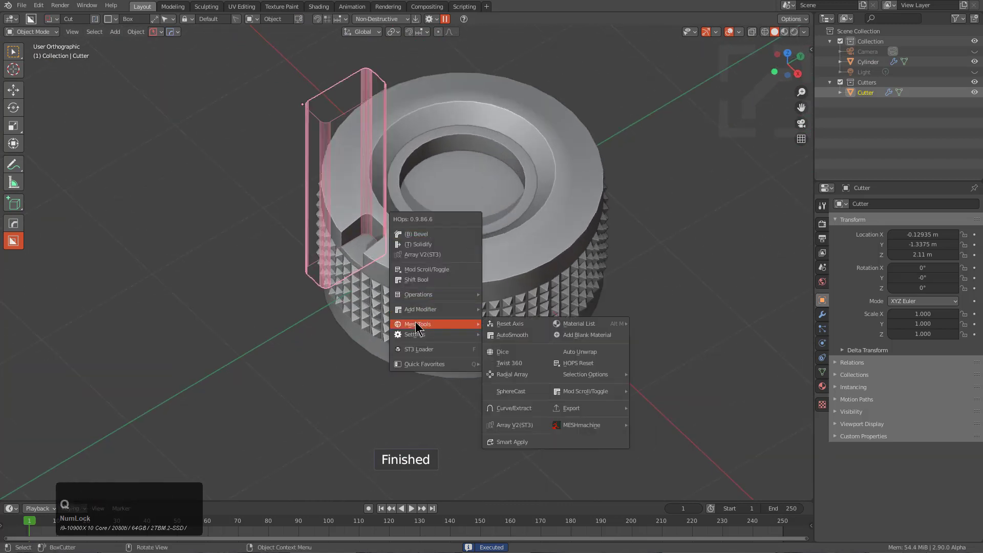
left_click(518, 374)
scroll(522, 374, "down", 1)
scroll(521, 374, "down", 3)
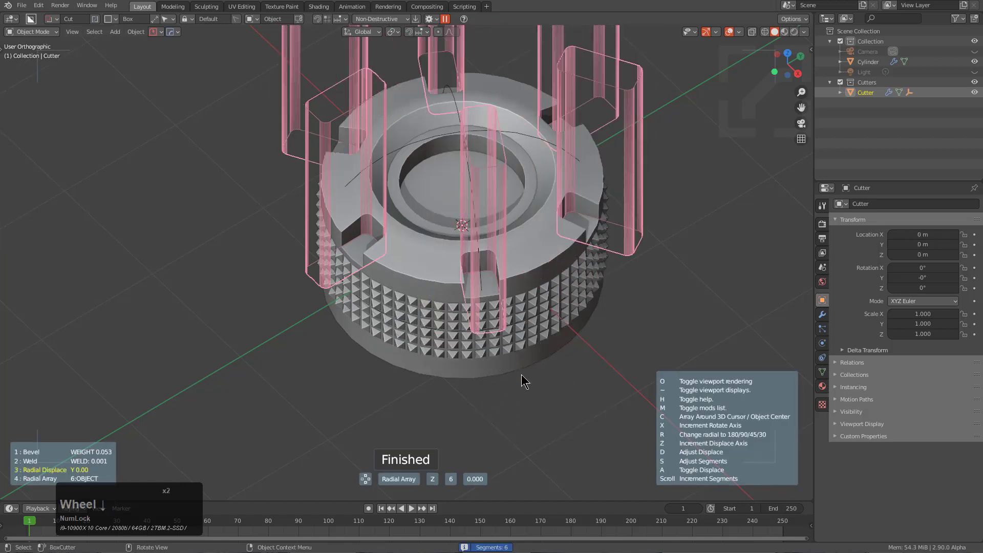
left_click(452, 361)
Mirror the notched cylinder along Z so the top notches repeat on its underside, and exit the mirror gizmo.
middle_click_drag(451, 361, 481, 327)
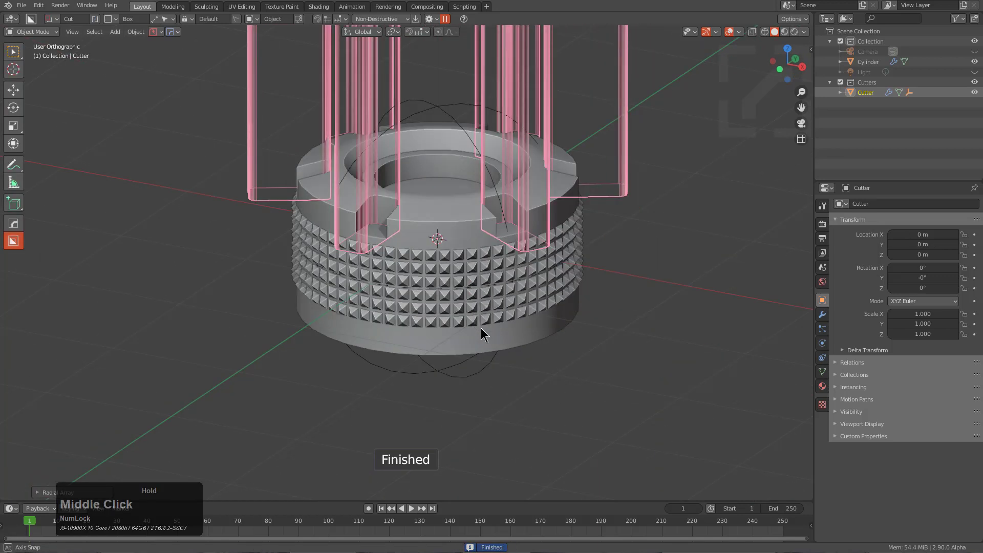
left_click(460, 221)
key("alt+x")
left_click(440, 155)
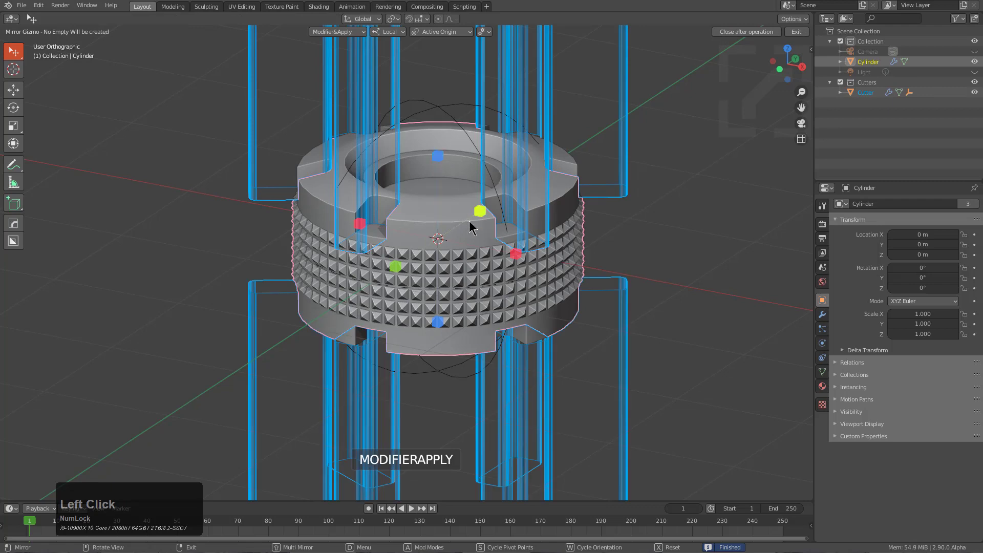
key("a")
middle_click_drag(469, 222, 459, 257)
right_click(468, 243)
Dice the rounded cube's top face in edit mode along X and Y with 2 segments, using Knife Project.
key("1")
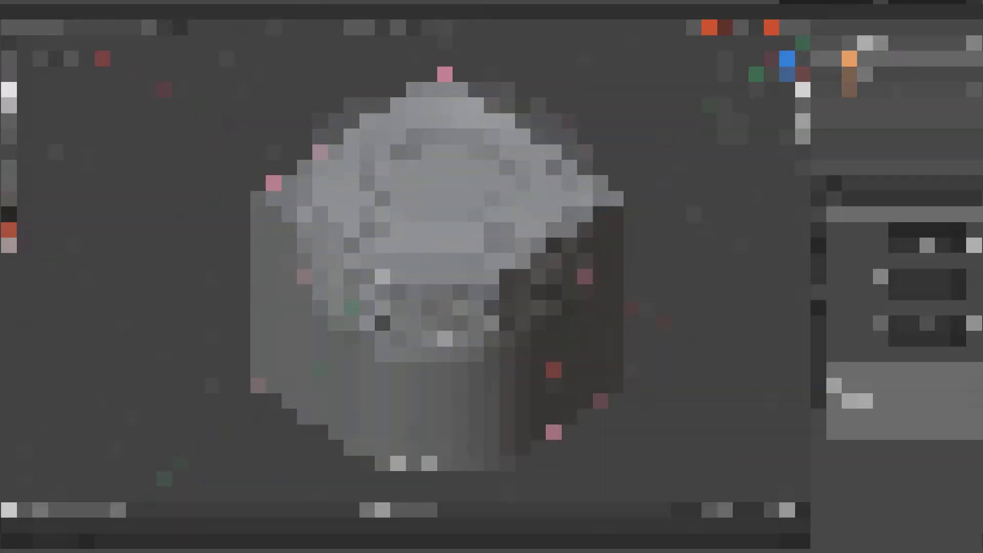
middle_click_drag(492, 357, 494, 361)
scroll(493, 353, "up", 2)
key("Tab")
middle_click_drag(485, 250, 480, 286)
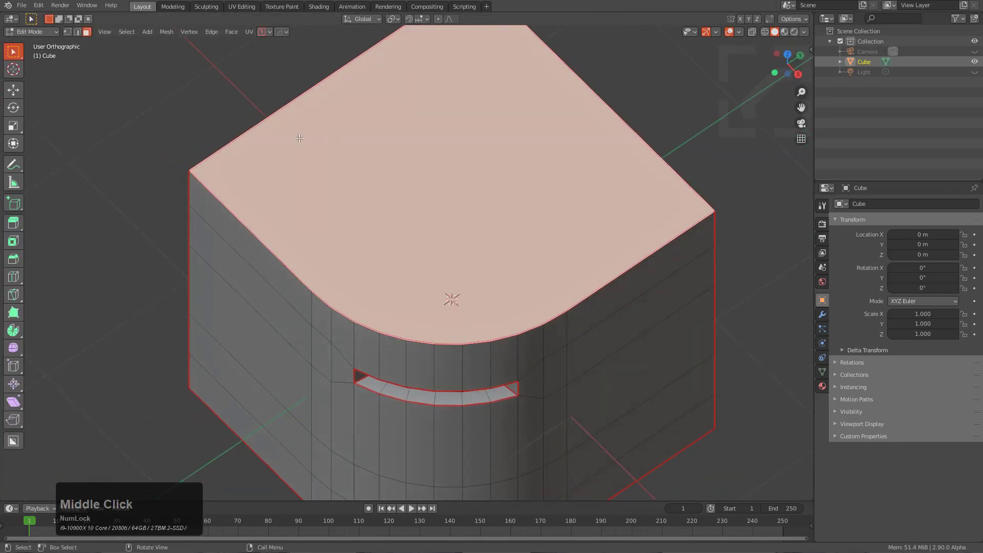
scroll(506, 280, "down", 3)
scroll(479, 253, "up", 2)
middle_click_drag(478, 251, 453, 269, "shift")
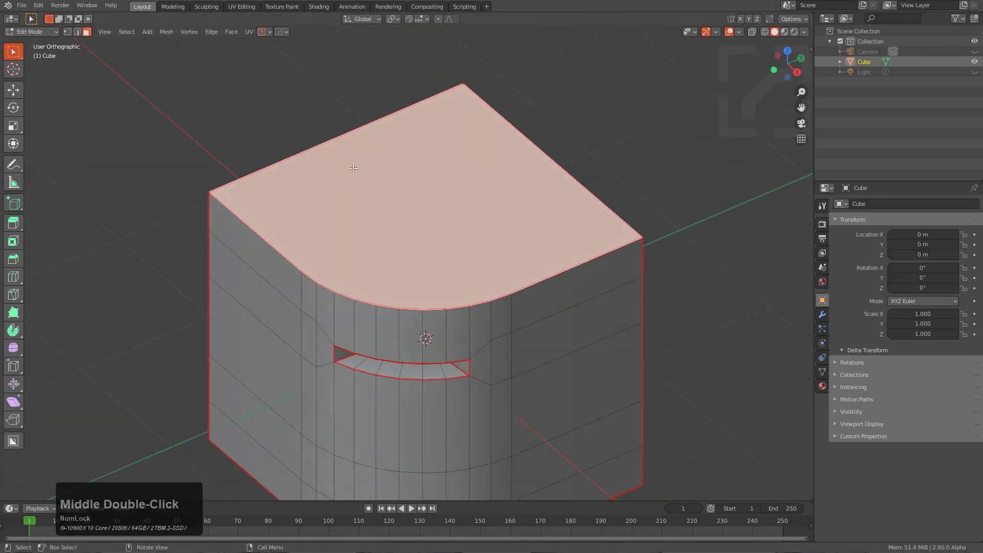
middle_click_drag(426, 231, 507, 246)
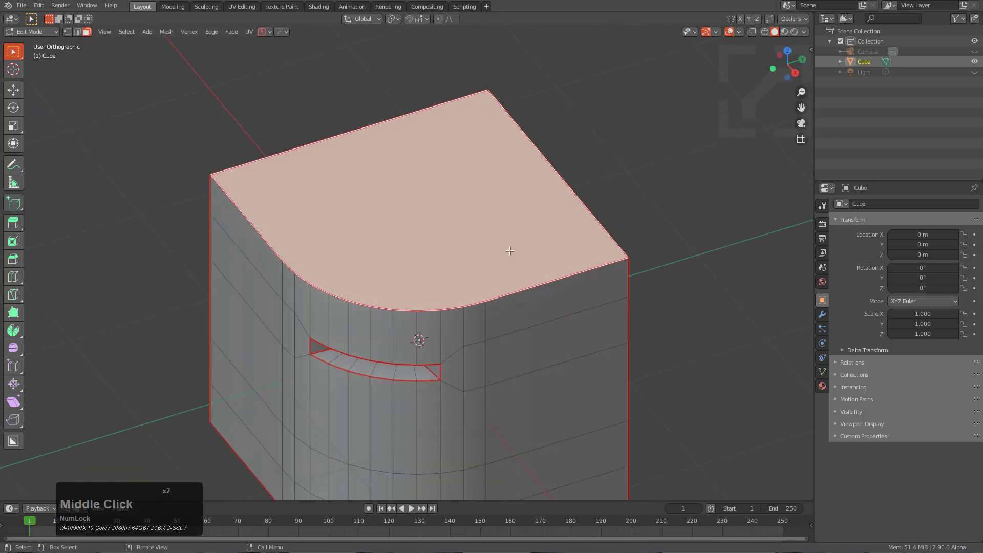
key("q")
left_click(507, 251)
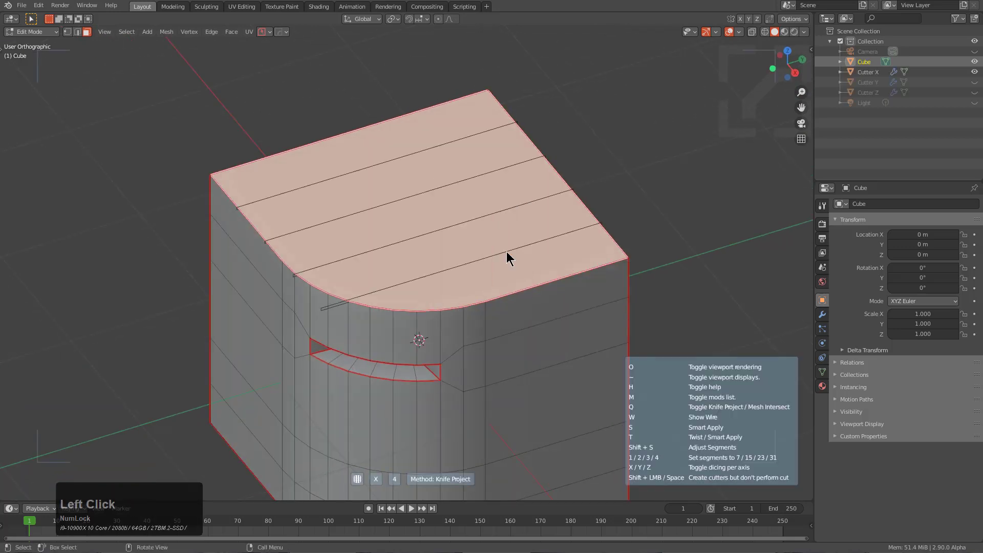
scroll(387, 261, "down", 1)
scroll(387, 264, "down", 1)
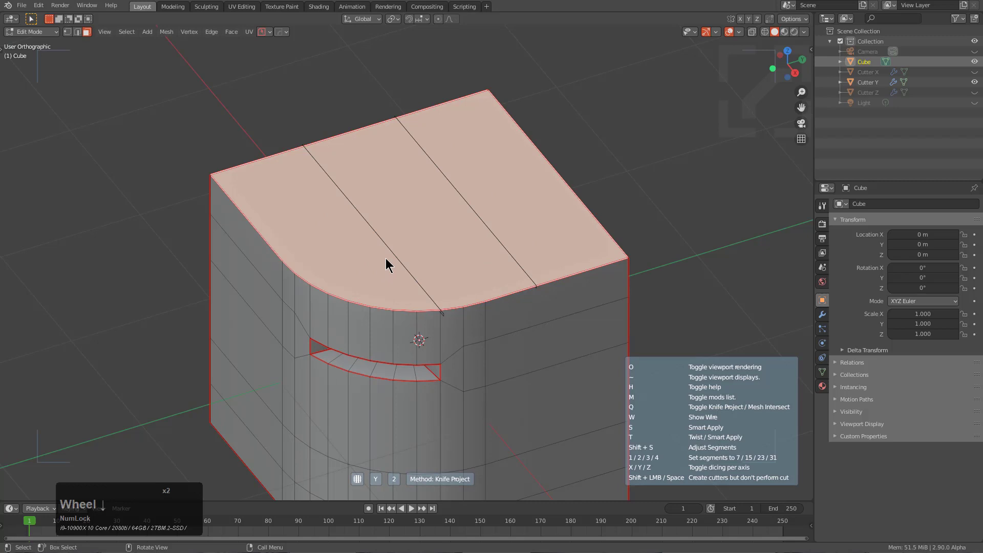
key("x")
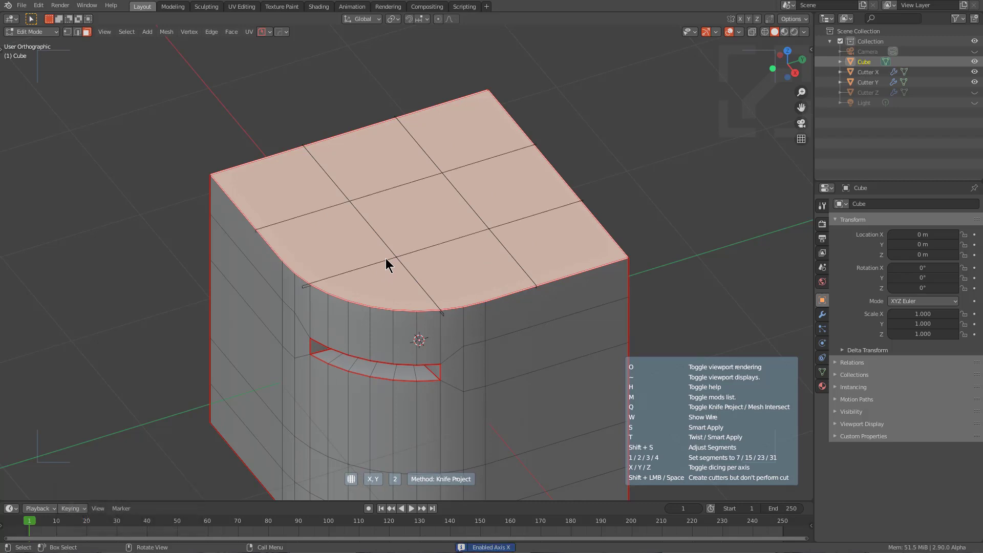
left_click(385, 259)
Scale up the centre face of the cube's diced top and inset it by a small margin.
middle_click_drag(429, 260, 436, 276)
left_click(423, 241)
middle_click_drag(472, 242, 507, 234)
right_click(520, 219)
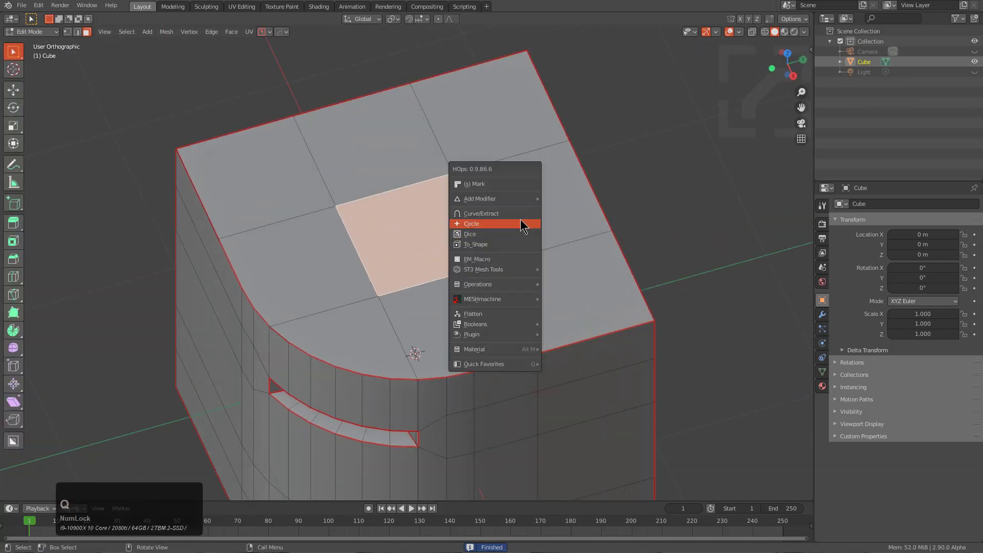
key("s")
left_click(577, 264)
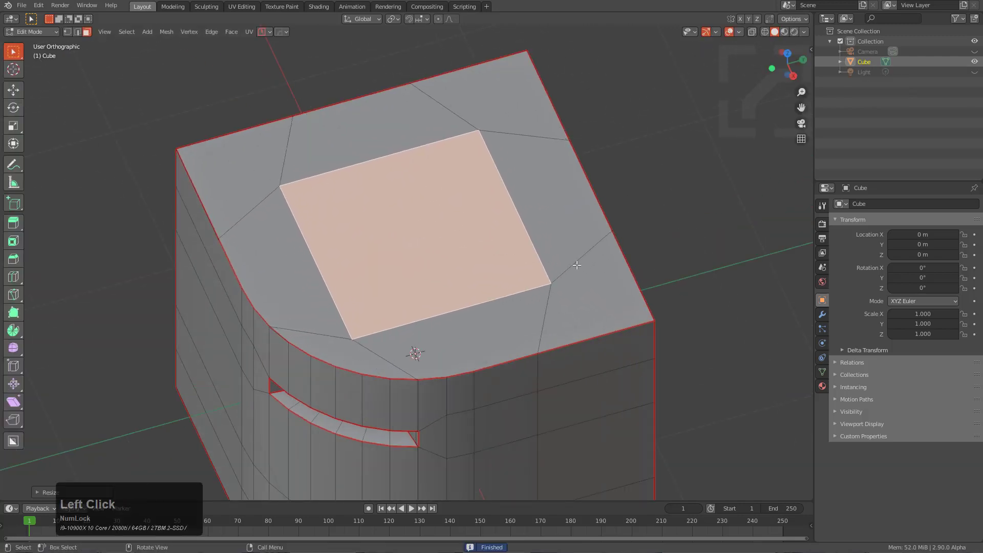
key("i")
left_click(585, 291)
Try converting the inset top face to a separate piece with Curve/Extract, and undo the conversion.
key("q")
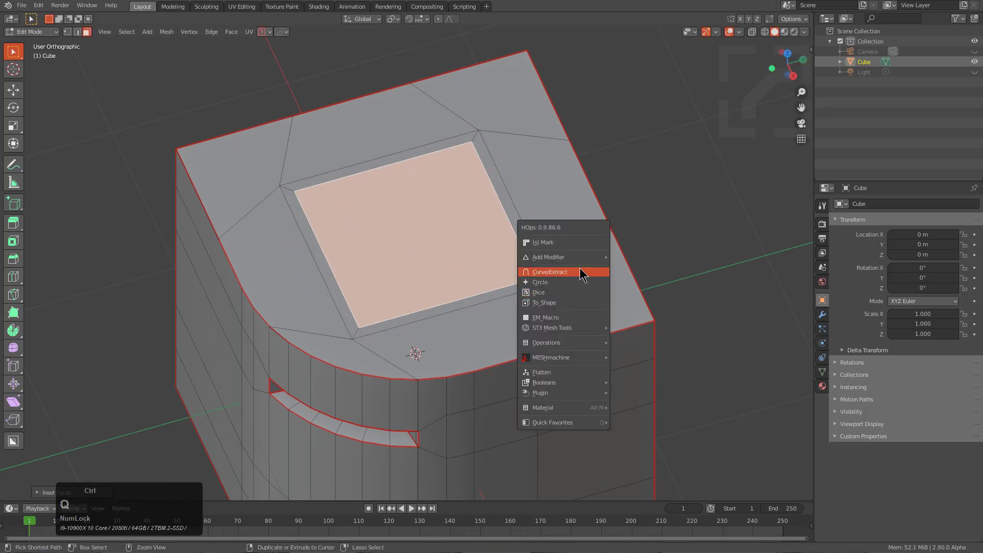
left_click(580, 271)
right_click(603, 282)
key("ctrl+z")
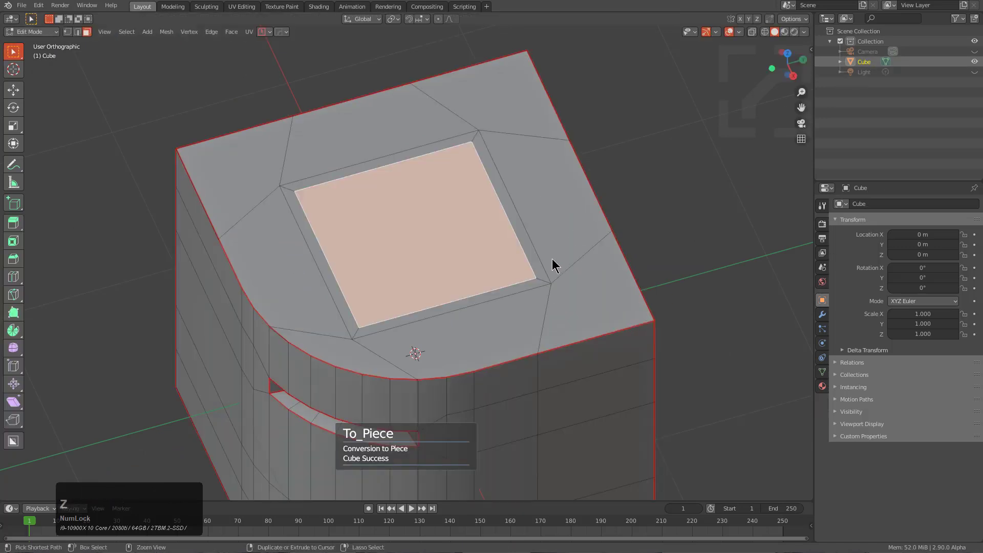
Apply a Face Knurl to the inset top face with inset 0.050, height -0.060 and 5 divisions.
key("q")
left_click(522, 298)
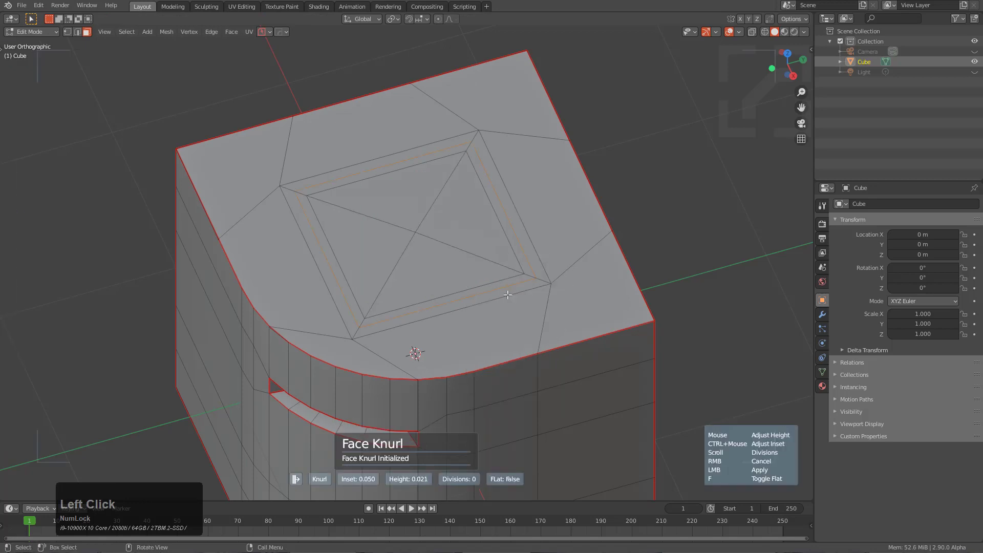
scroll(632, 360, "up", 4)
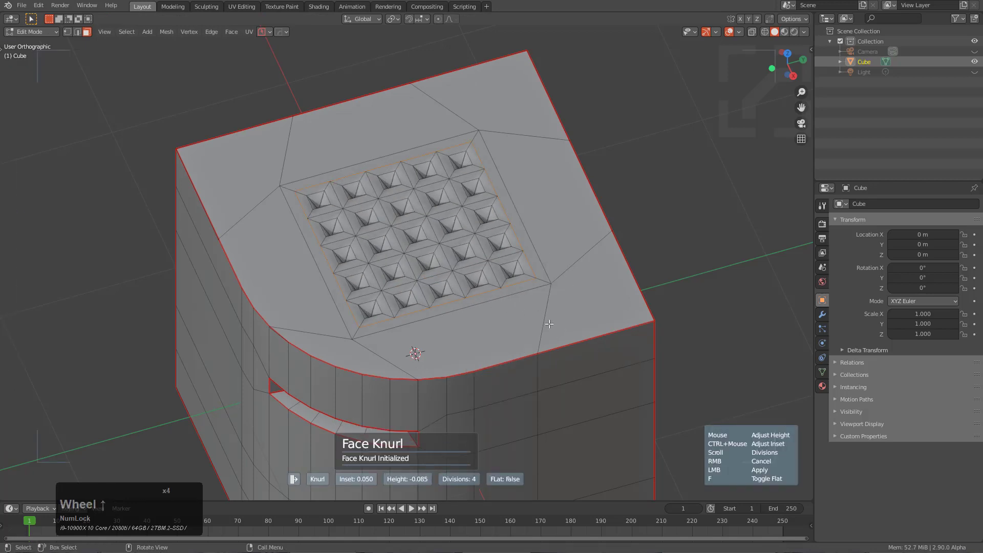
scroll(549, 324, "up", 1)
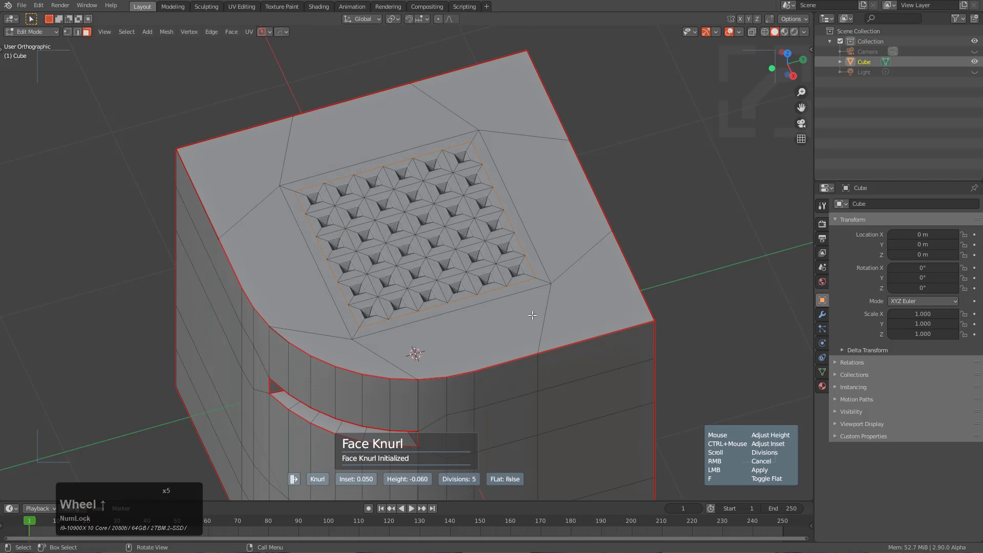
left_click(531, 314)
key("Tab")
scroll(504, 337, "down", 2)
middle_click_drag(504, 339, 468, 298)
Merge five adjoining faces on the cube's flat side, beside the curved slot, into one L-shaped face.
key("Tab")
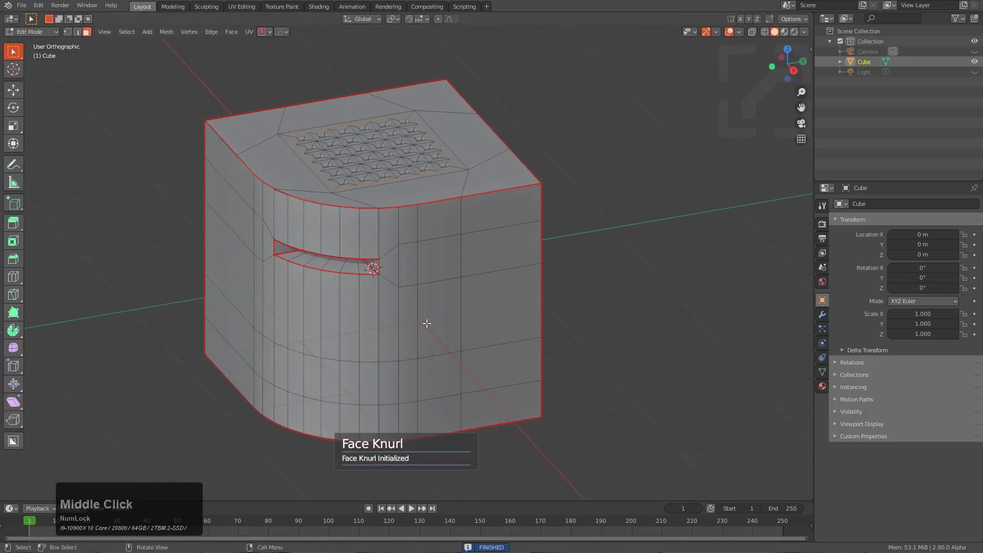
left_click(467, 299)
scroll(474, 287, "up", 4)
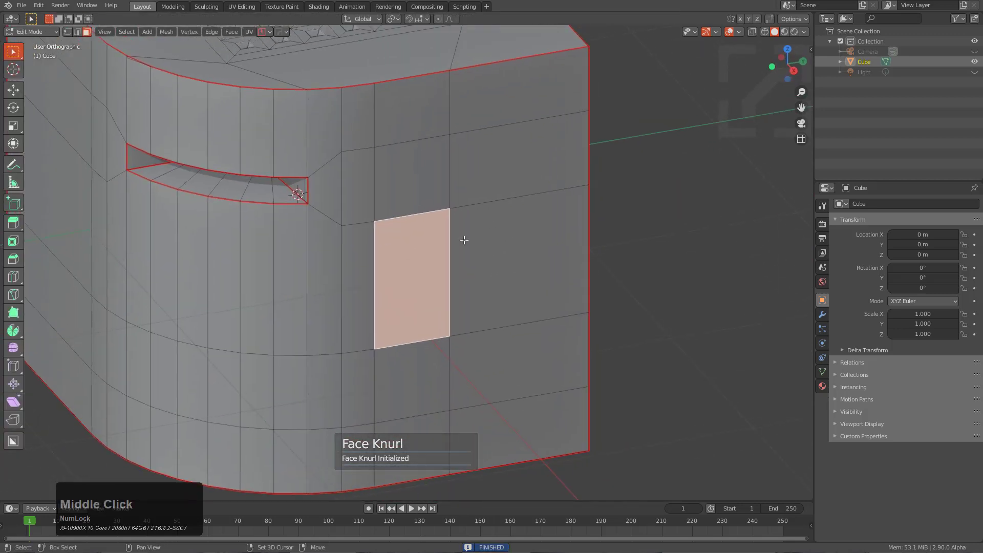
scroll(463, 239, "down", 4)
scroll(450, 215, "up", 4)
left_click(430, 184, "shift")
left_click(489, 175, "shift")
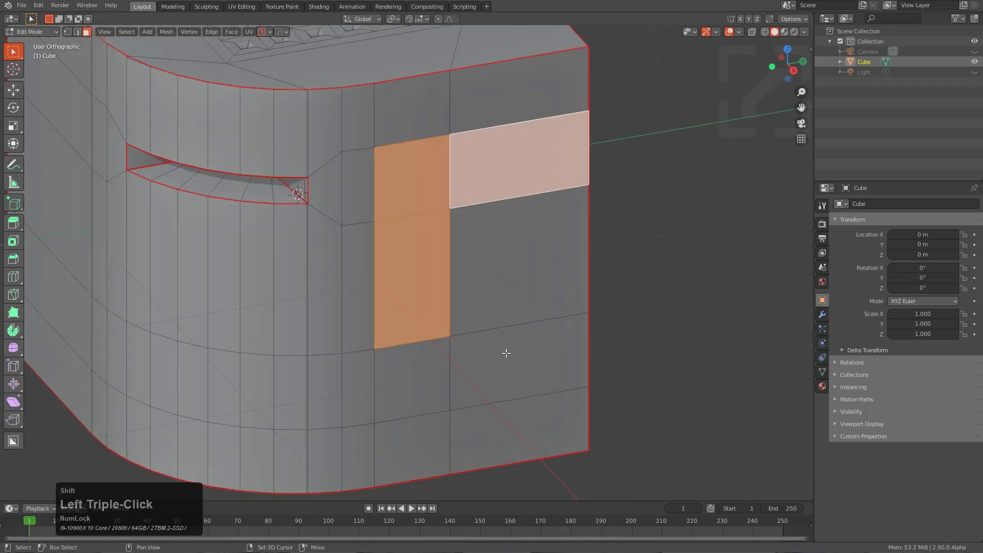
left_click(504, 352, "shift")
left_click(469, 289, "shift")
key("ctrl+x")
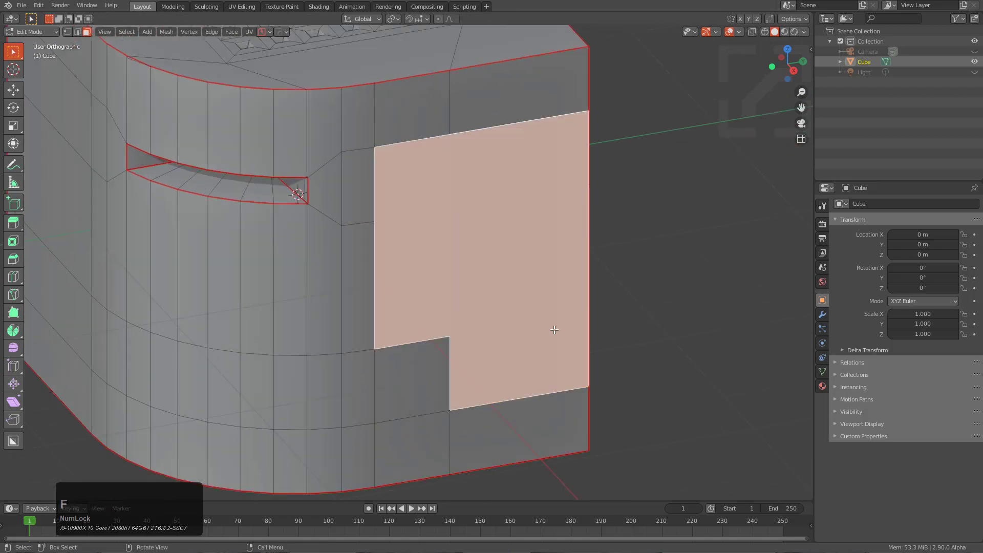
scroll(553, 329, "down", 3)
middle_click_drag(512, 307, 340, 201)
scroll(515, 301, "up", 3)
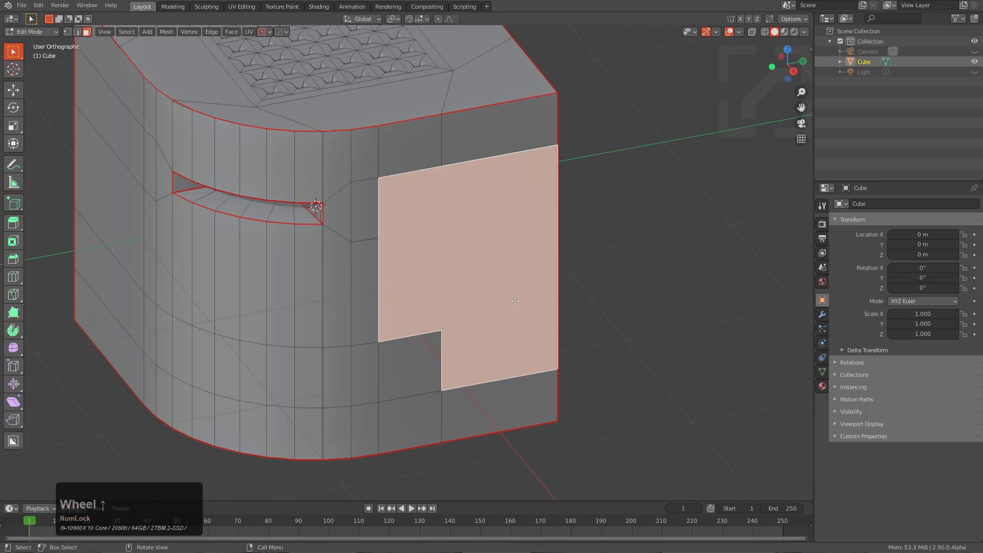
Dice the merged L-shaped face on the cube's flat side along Y and Z with 2 segments, using Knife Project.
scroll(515, 301, "up", 2)
middle_click_drag(515, 301, 515, 253, "shift")
key("q")
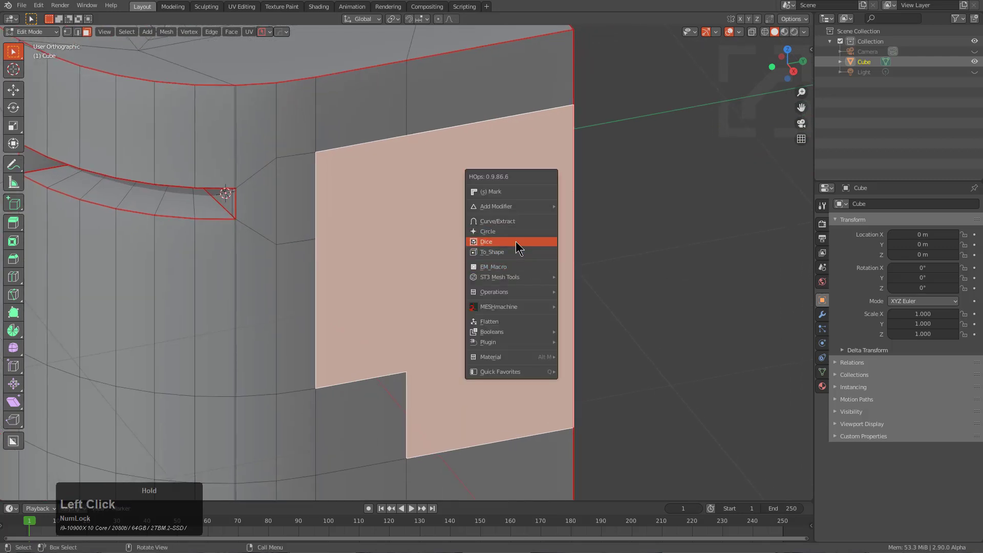
left_click(519, 248)
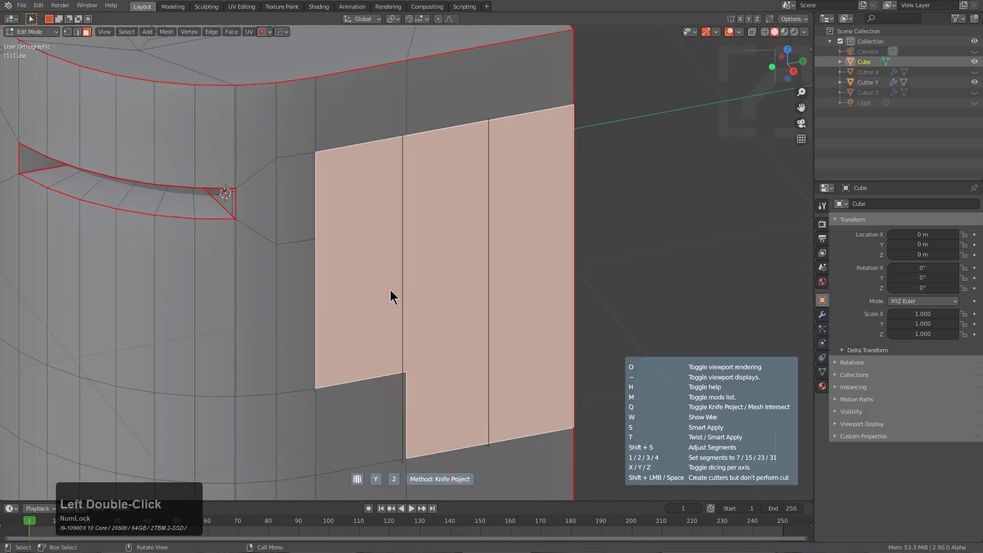
key("y")
key("z")
key("z")
key("z")
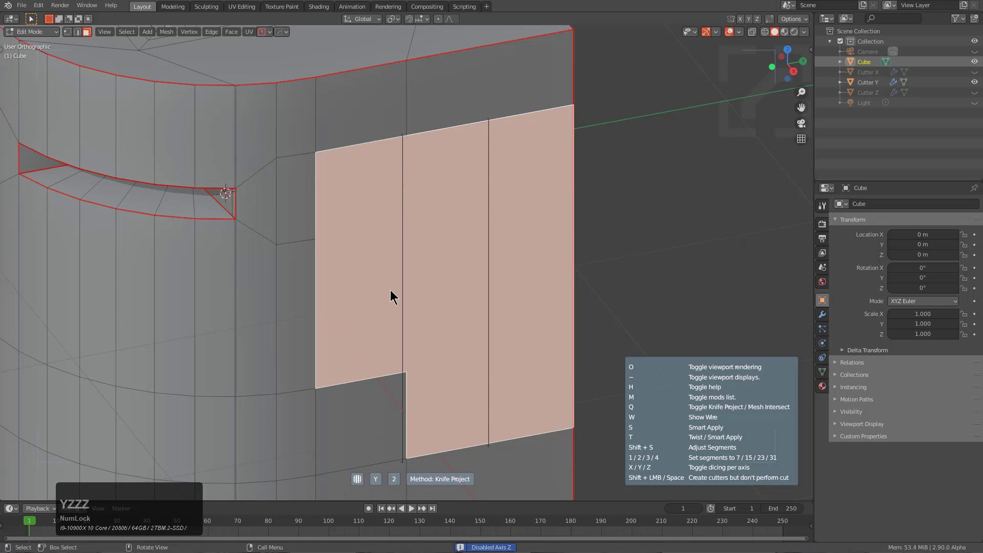
left_click(390, 291)
Select a middle grid cell on the diced flat side and inset it by a small margin.
left_click(446, 279)
middle_click_drag(446, 279, 442, 293)
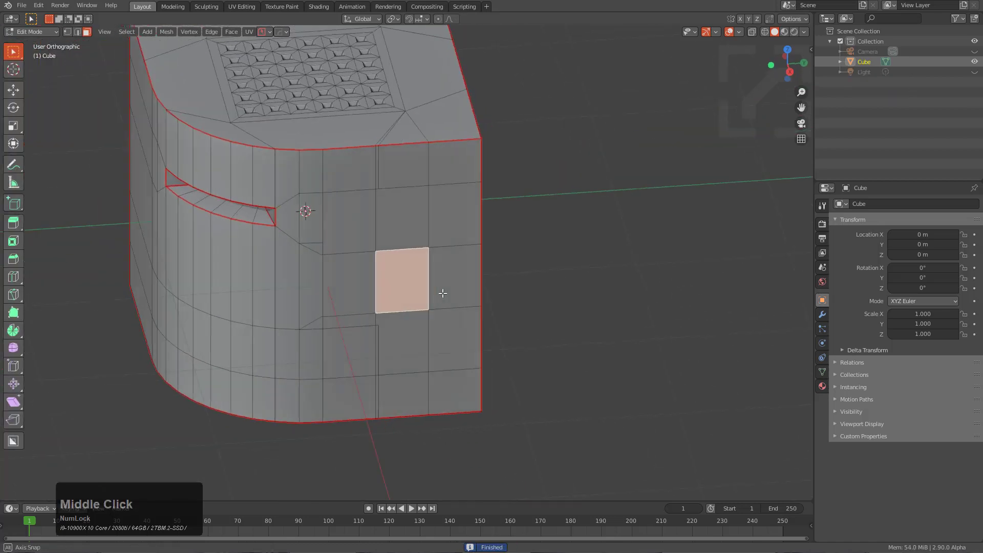
scroll(488, 281, "up", 2)
key("q")
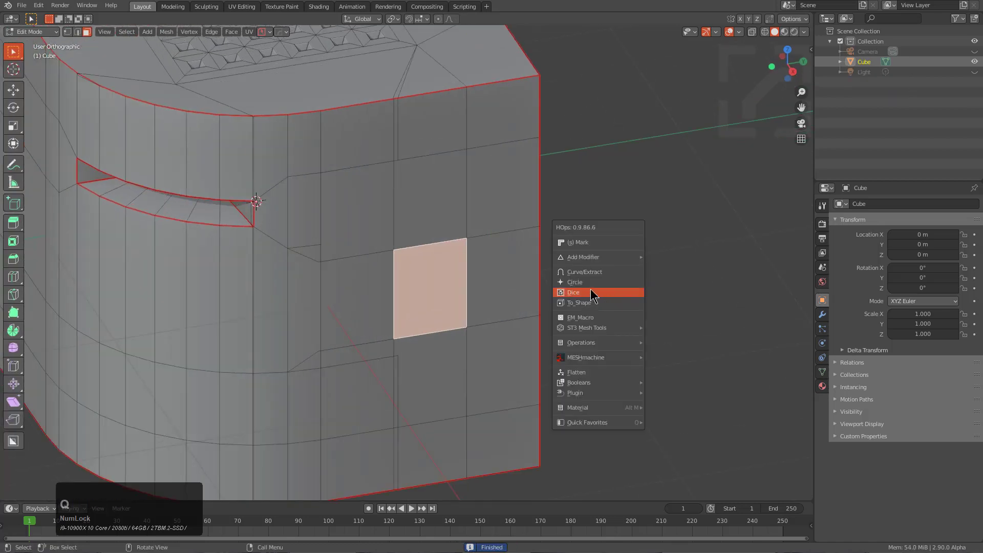
key("i")
left_click(588, 307)
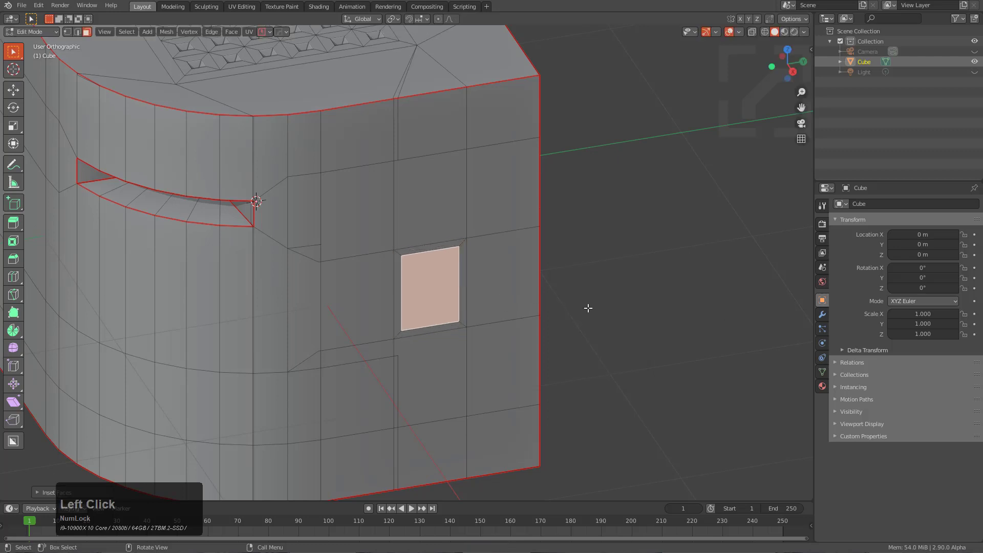
Run EM_Macro on the inset side face to apply a Face Grate with 2 divisions.
key("q")
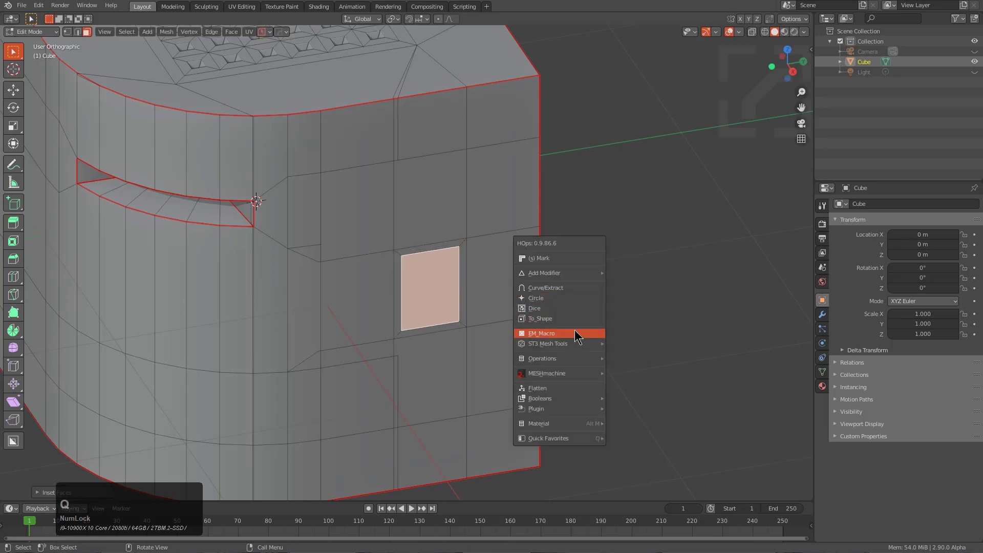
left_click(577, 333)
key("ctrl")
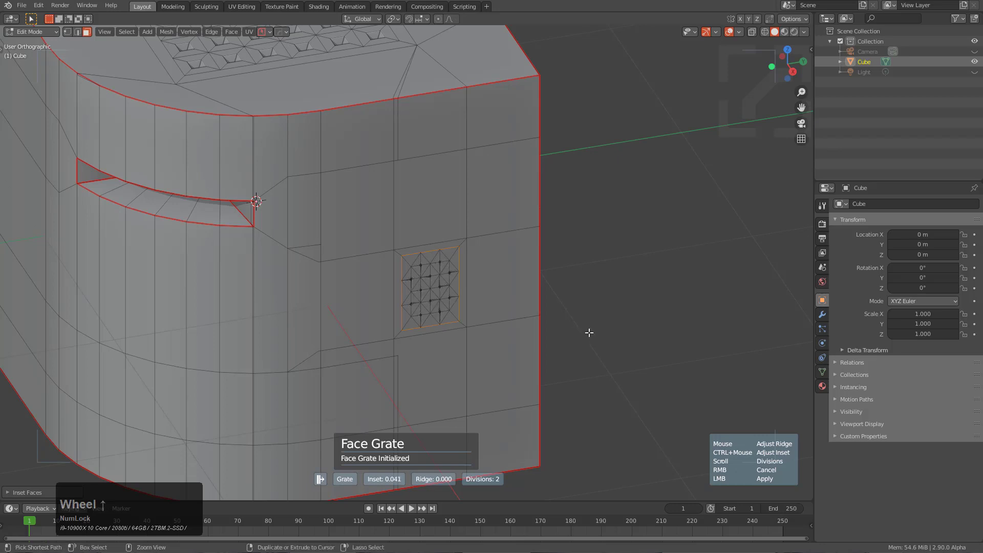
left_click(543, 323)
scroll(476, 325, "down", 5)
middle_click_drag(476, 325, 444, 309)
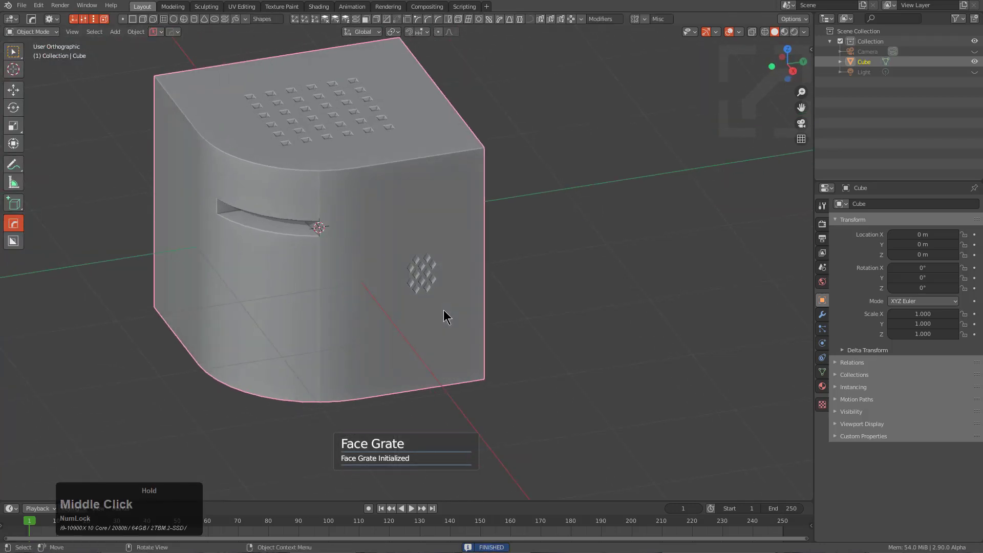
Bevel the single grid vertex above the grate into a diamond-shaped face with a width of about 0.242 m.
key("Tab")
scroll(410, 246, "up", 4)
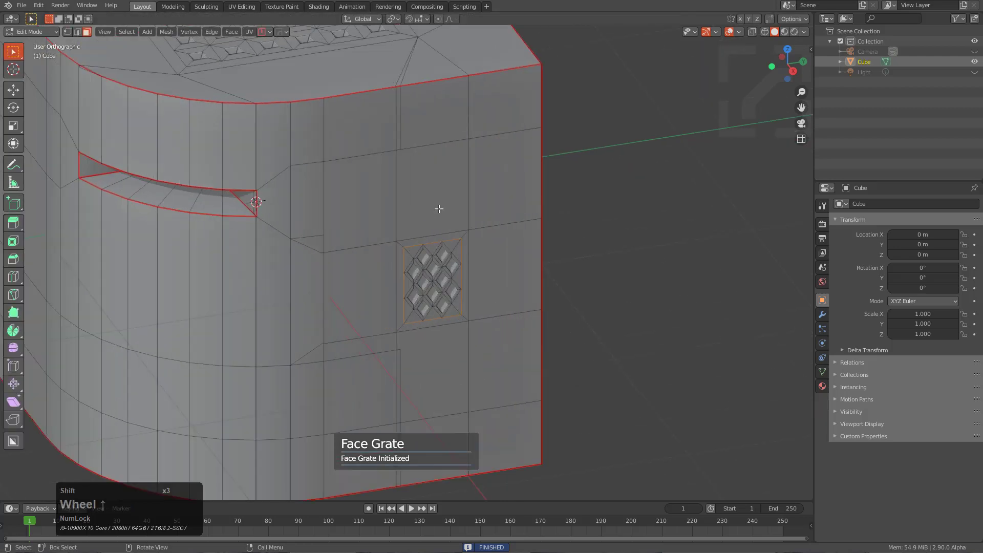
middle_click_drag(438, 208, 441, 215)
left_click(441, 215)
left_click(445, 171)
key("1")
left_click(482, 194)
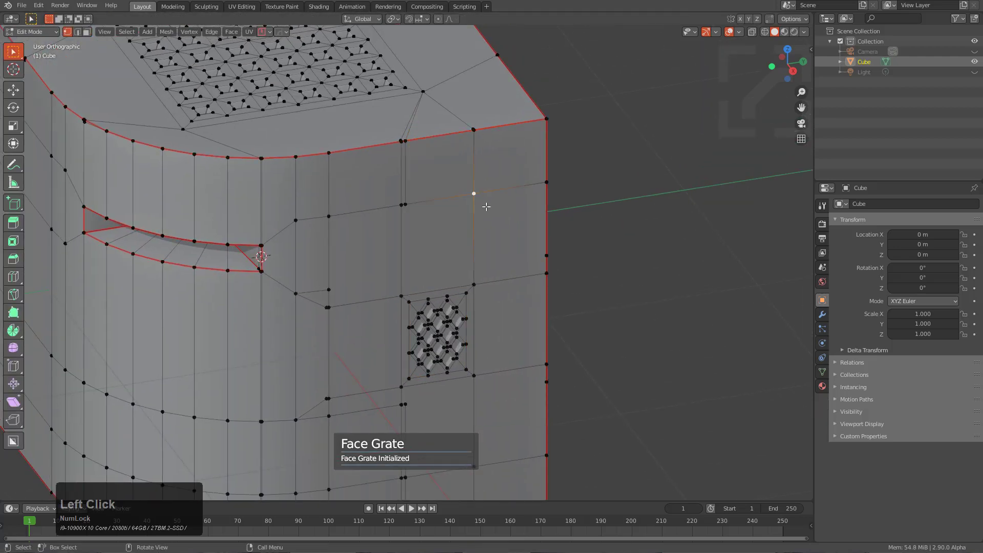
key("ctrl+shift+b")
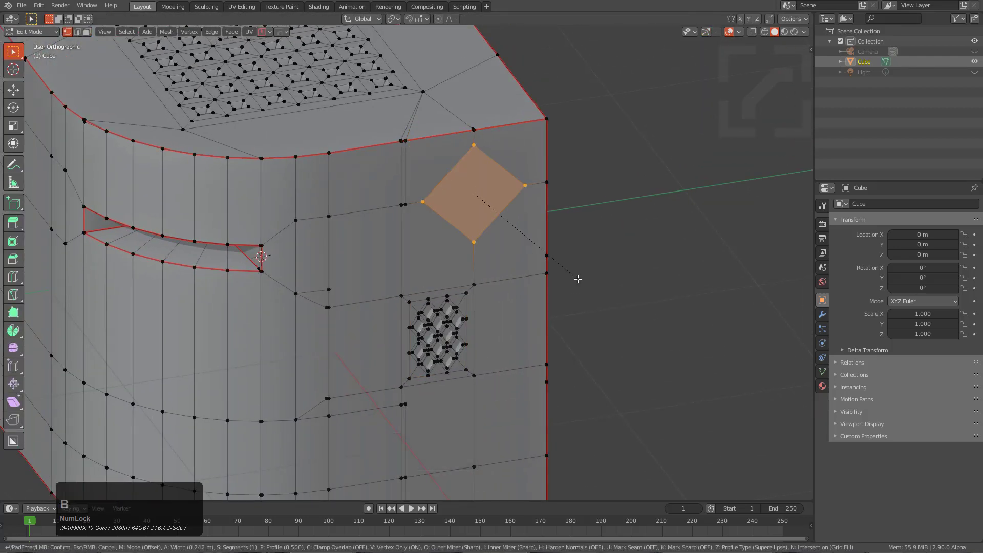
left_click(582, 280)
Apply a Face Grate to the diamond face with inset 0.017, ridge about 0.045 and 2 divisions.
middle_click_drag(582, 280, 579, 276)
scroll(576, 276, "up", 2)
key("q")
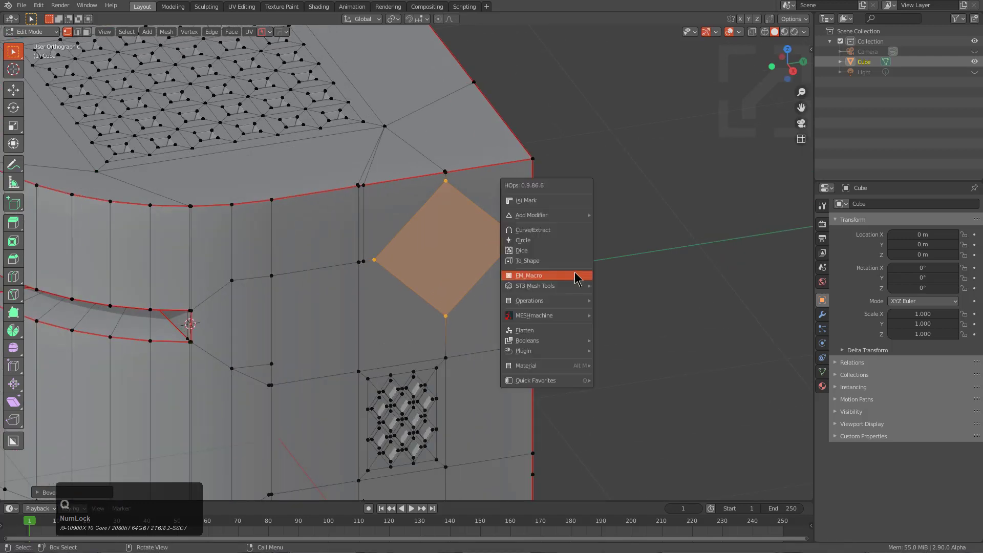
left_click(576, 277)
scroll(577, 279, "up", 1)
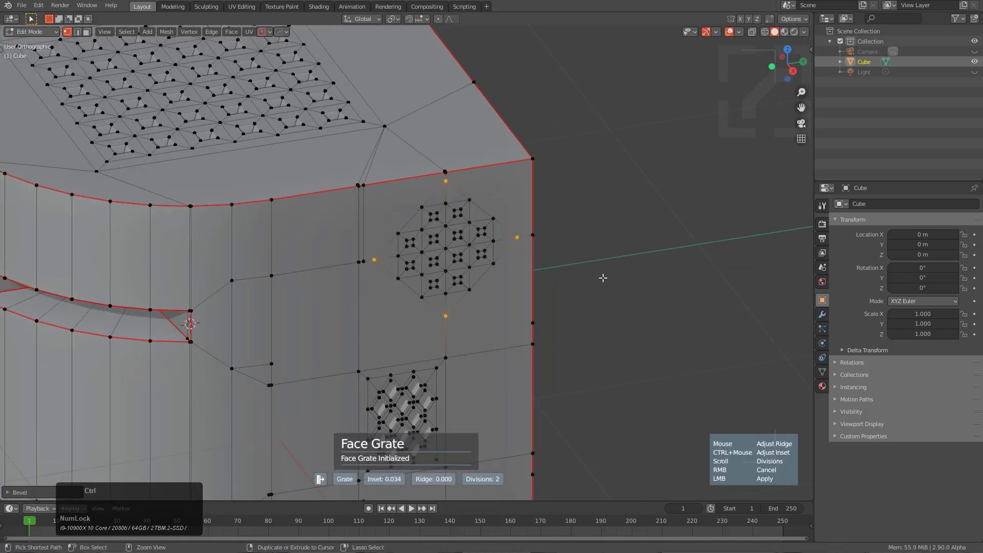
key("ctrl")
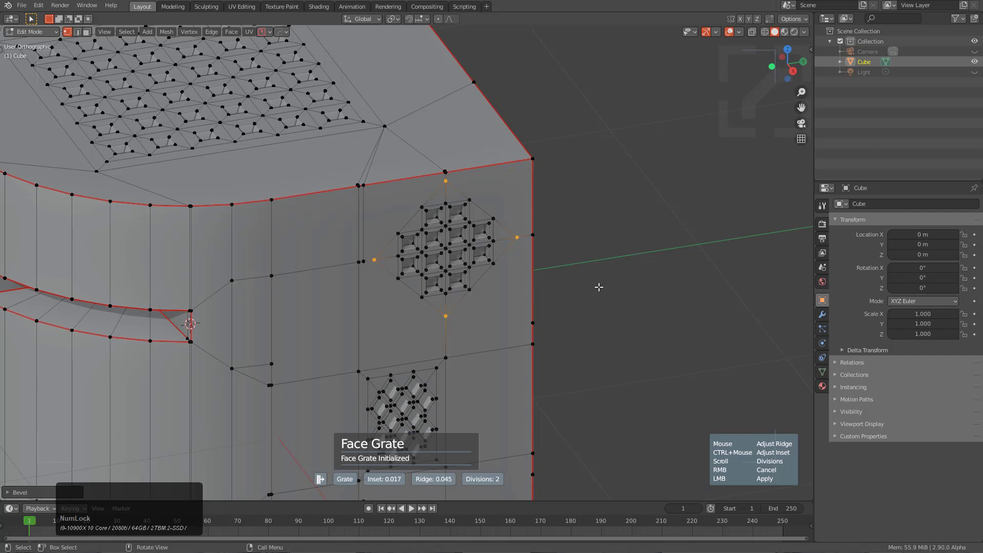
left_click(589, 282)
scroll(472, 305, "down", 5)
middle_click_drag(472, 306, 410, 324)
scroll(409, 329, "up", 2)
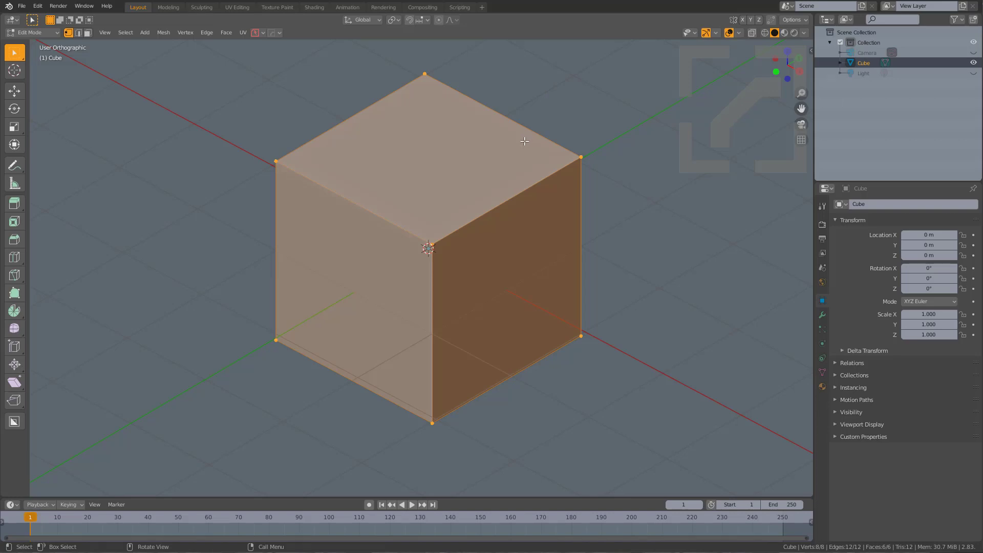
Select the top face of the plain cube and inset it by a small margin.
middle_click_drag(524, 146, 522, 148)
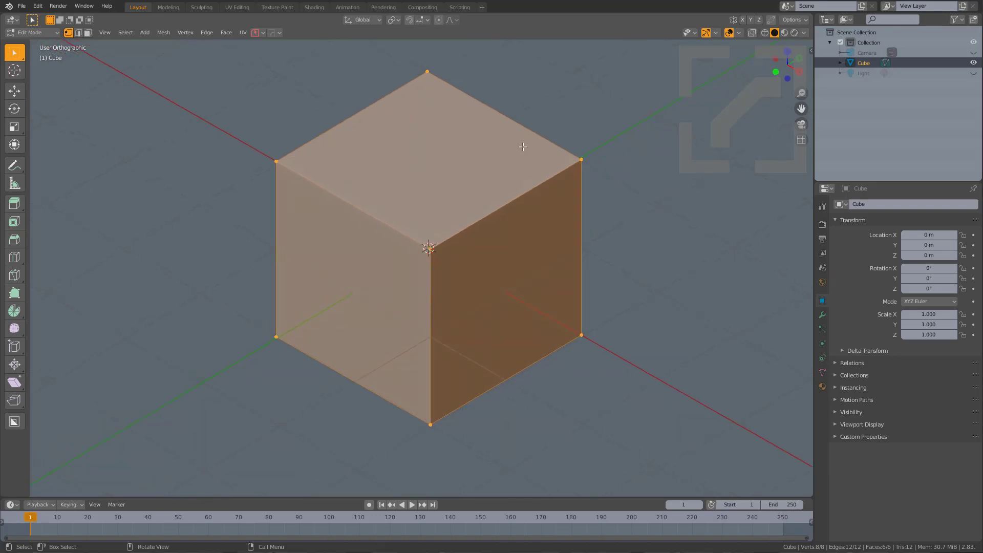
key("3")
left_click(501, 151)
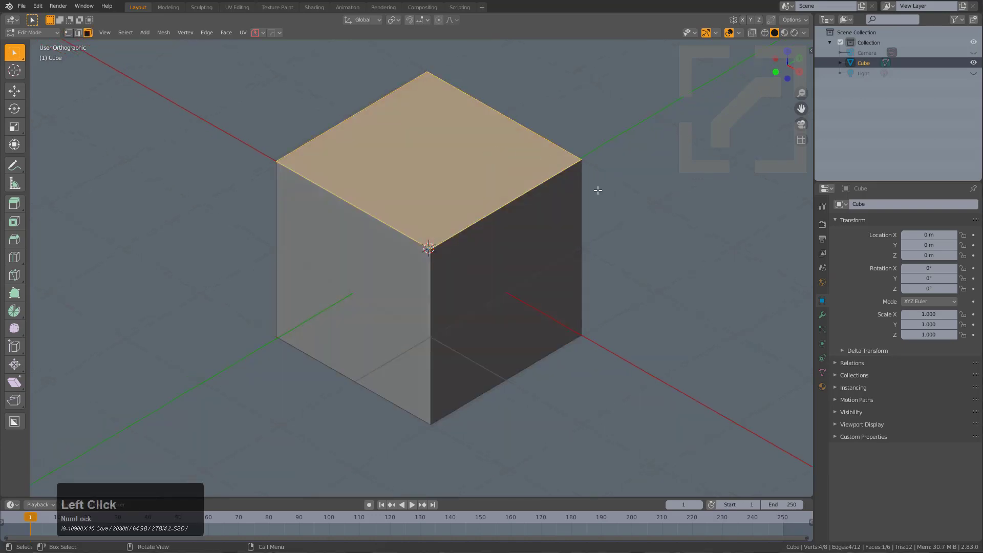
key("i")
left_click(581, 183)
Apply the Grate (Face) mesh tool to the undivided inset top face.
key("q")
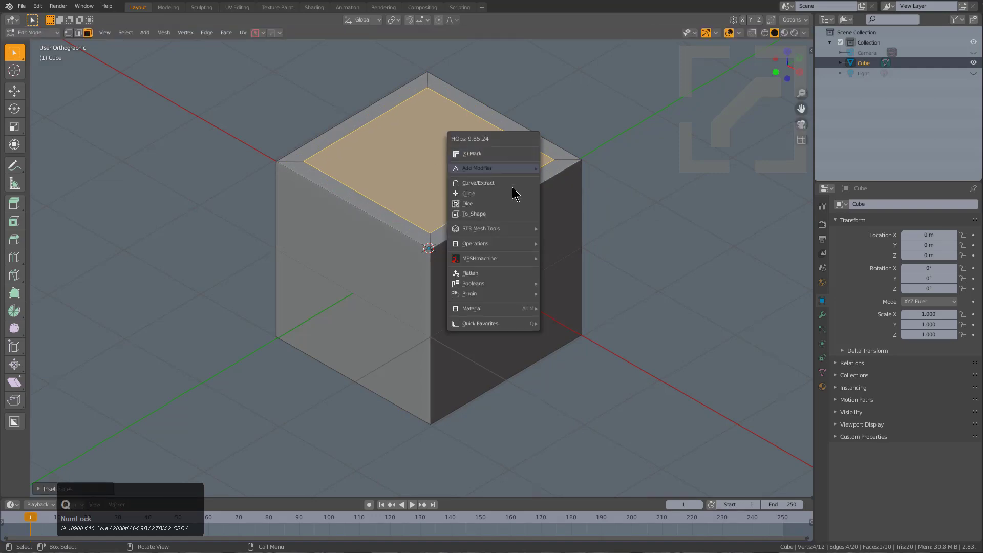
mouse_move(511, 248)
mouse_move(602, 338)
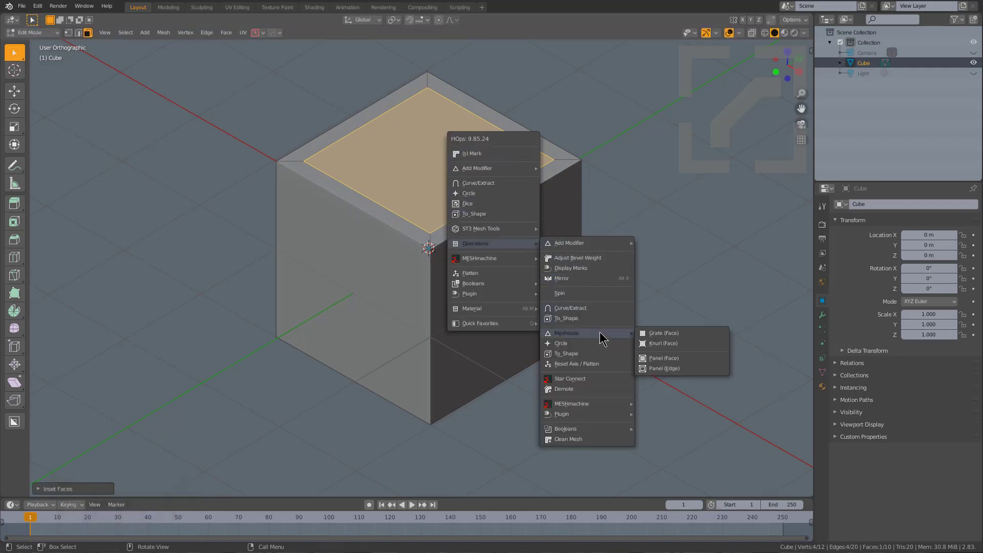
left_click(675, 333)
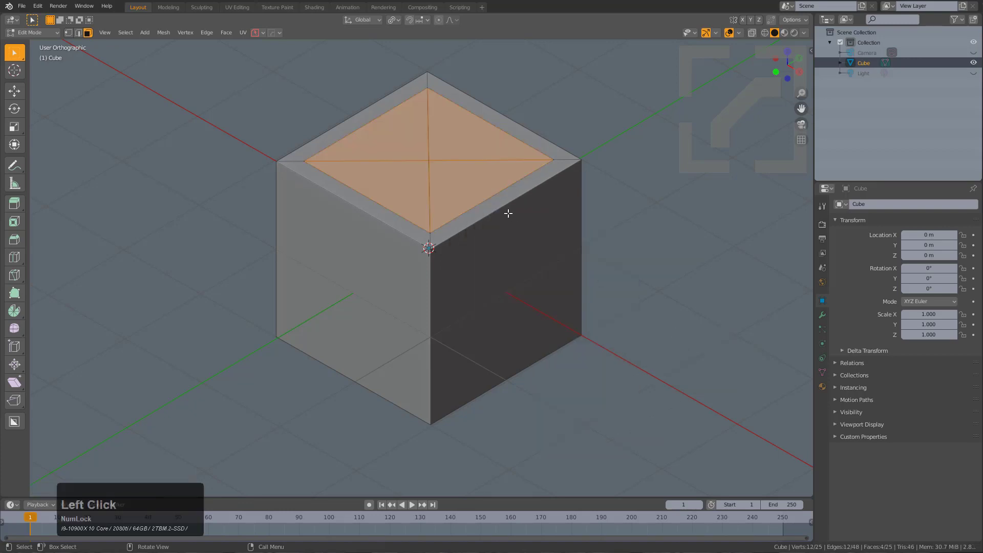
key("F9")
key("F9")
left_click_drag(635, 230, 623, 184)
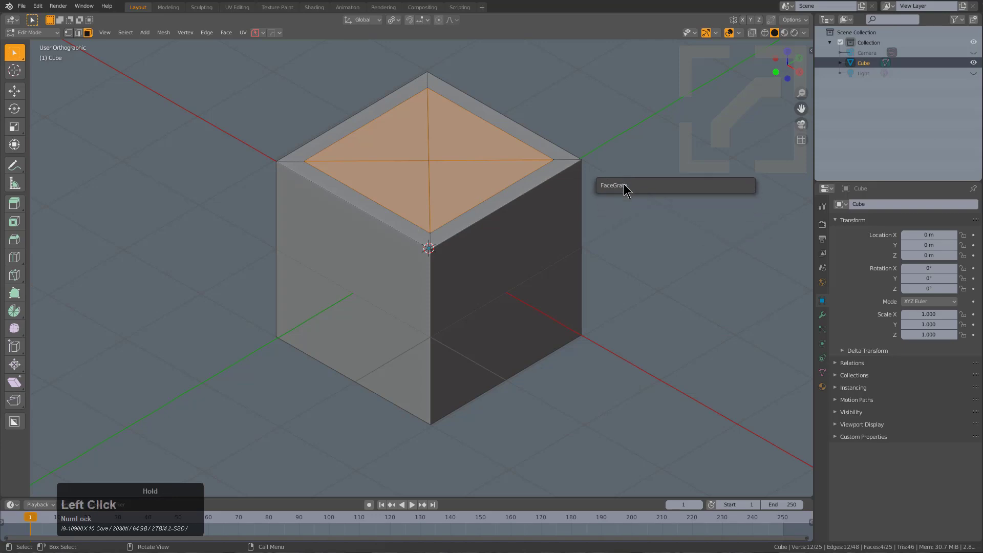
Scale down the four triangular grate faces and offset them along their normals with Shrink/Fatten.
key("s")
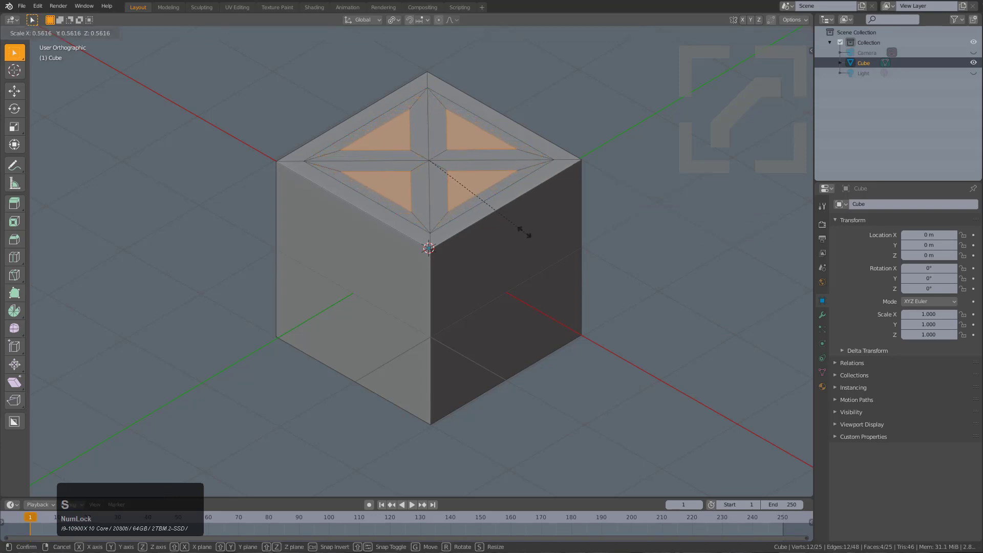
left_click(573, 272)
key("alt+s")
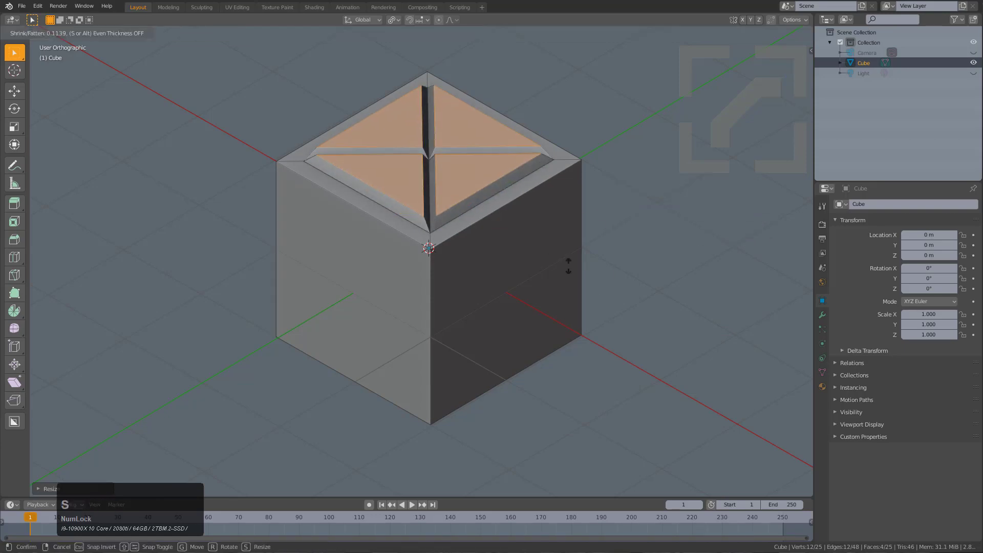
left_click(573, 276)
key("Tab")
middle_click_drag(484, 183, 334, 109)
key("Tab")
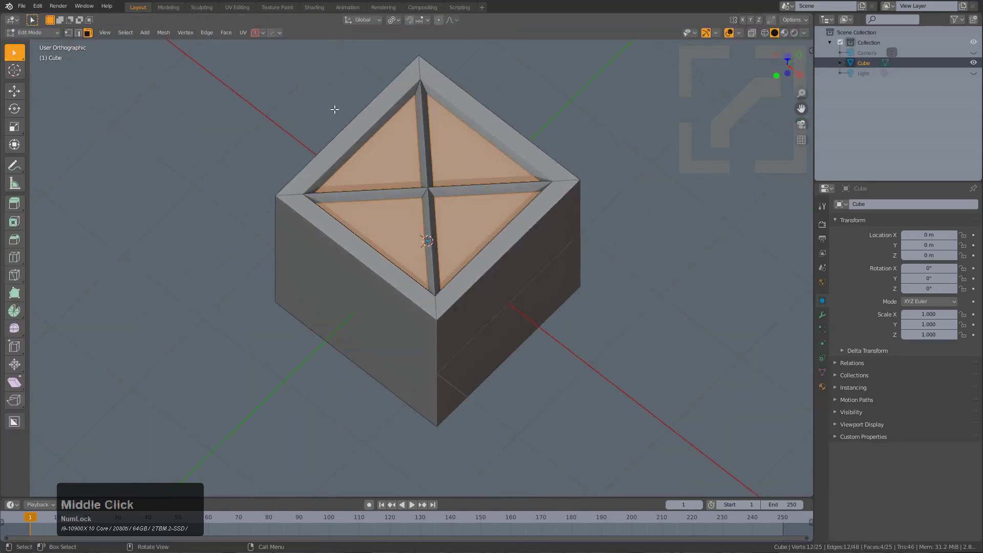
Undo the offset, scaling and grate on the cube's top, back to the plain inset face.
key("ctrl+z")
key("ctrl+z")
key("ctrl+z")
key("ctrl+z")
key("ctrl+z")
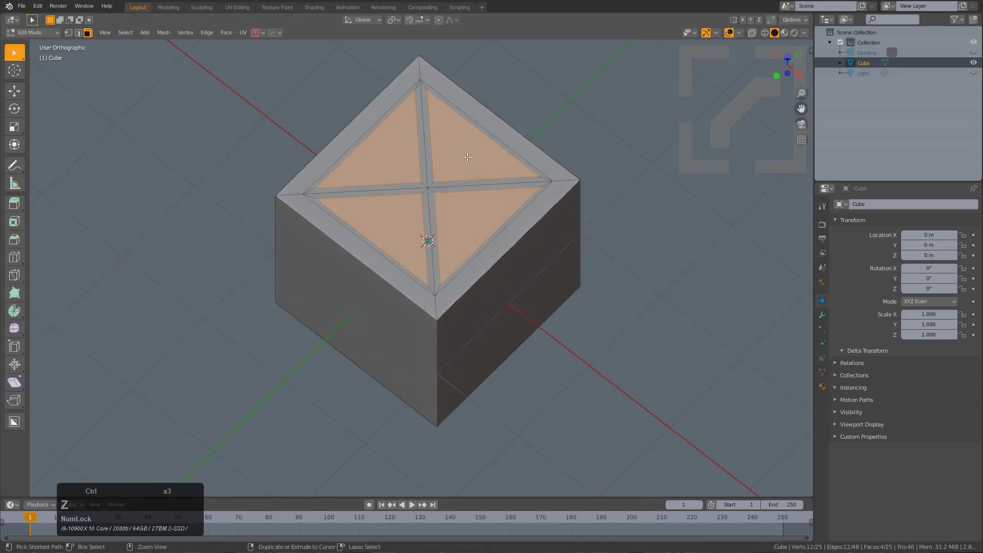
Subdivide the inset top face twice into a 4 by 4 grid.
right_click(465, 184)
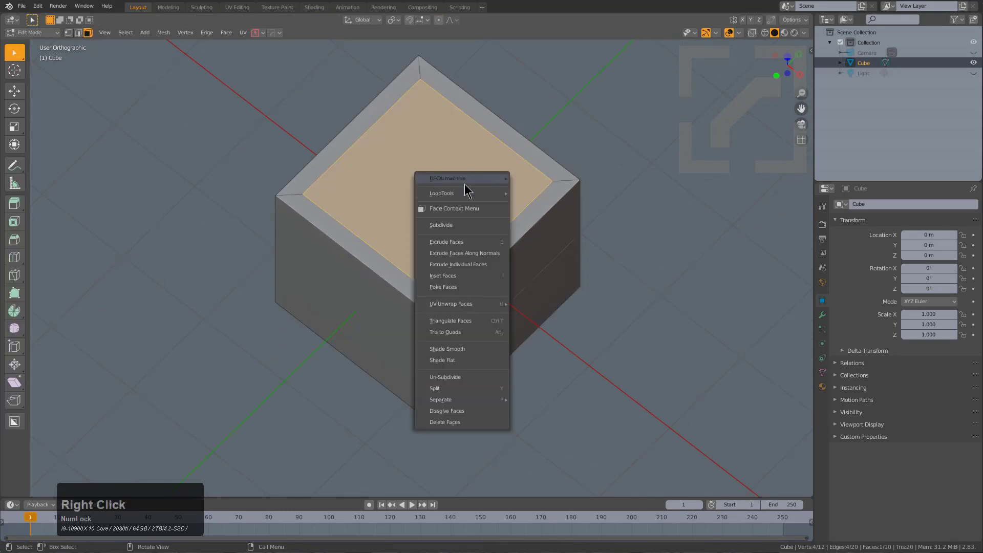
left_click(459, 224)
key("shift+r")
middle_click_drag(504, 200, 501, 196)
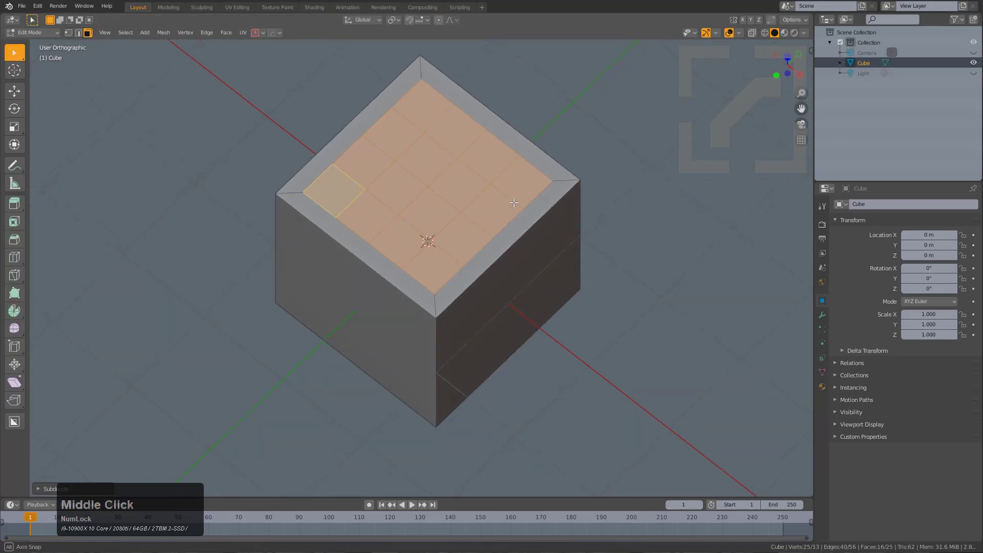
right_click(482, 181)
Apply the Grate (Face) mesh tool to the subdivided top faces.
key("q")
mouse_move(512, 164)
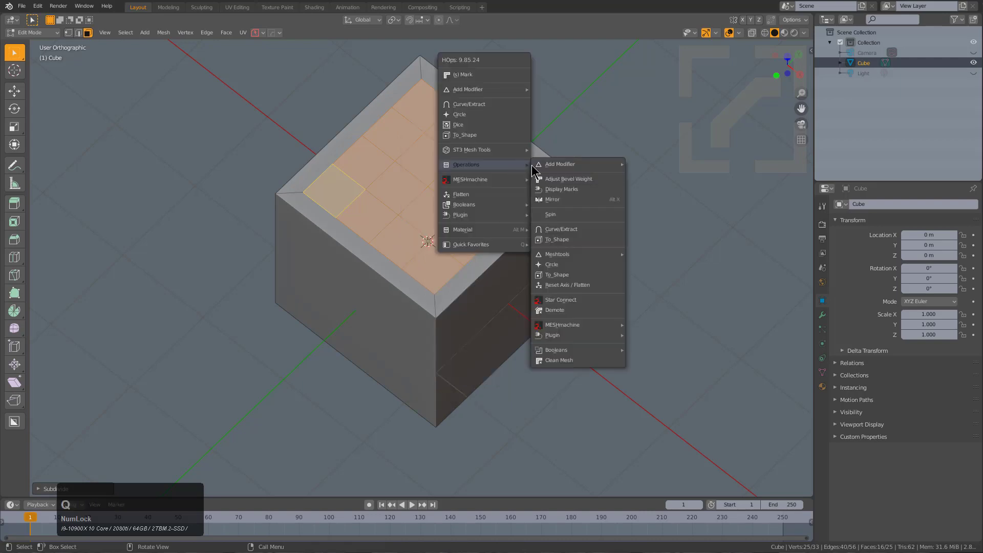
mouse_move(594, 269)
left_click(670, 264)
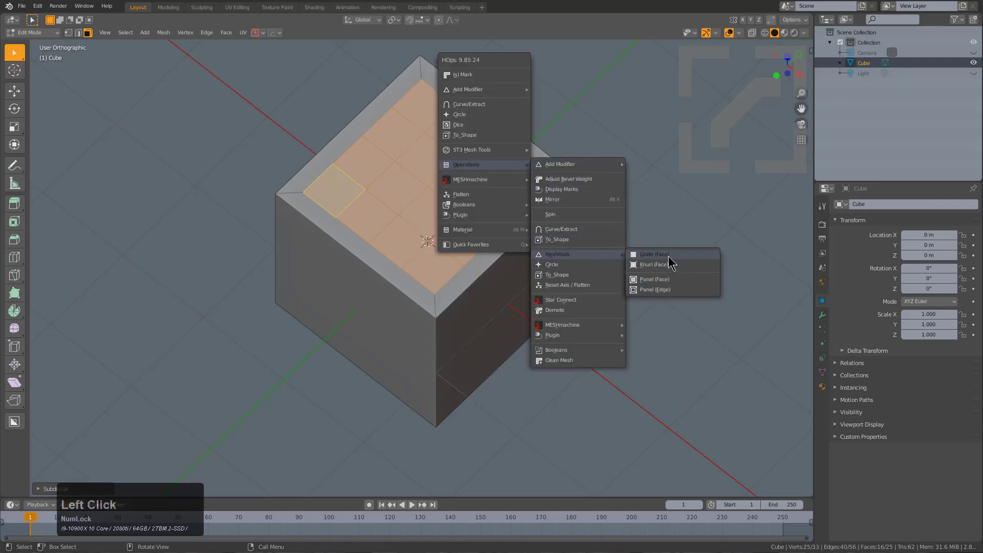
scroll(554, 220, "up", 4)
middle_click_drag(590, 254, 567, 318, "shift")
Scale each grate face down slightly and offset the faces along their normals with Shrink/Fatten to form the lattice.
key("s")
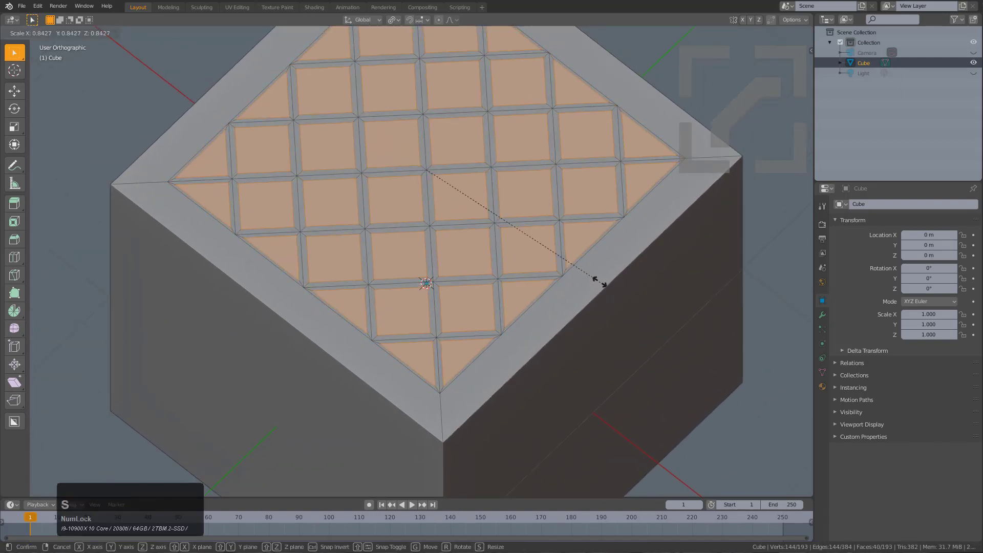
left_click(598, 279)
key("alt+s")
left_click(596, 282)
key("Tab")
scroll(525, 267, "down", 4)
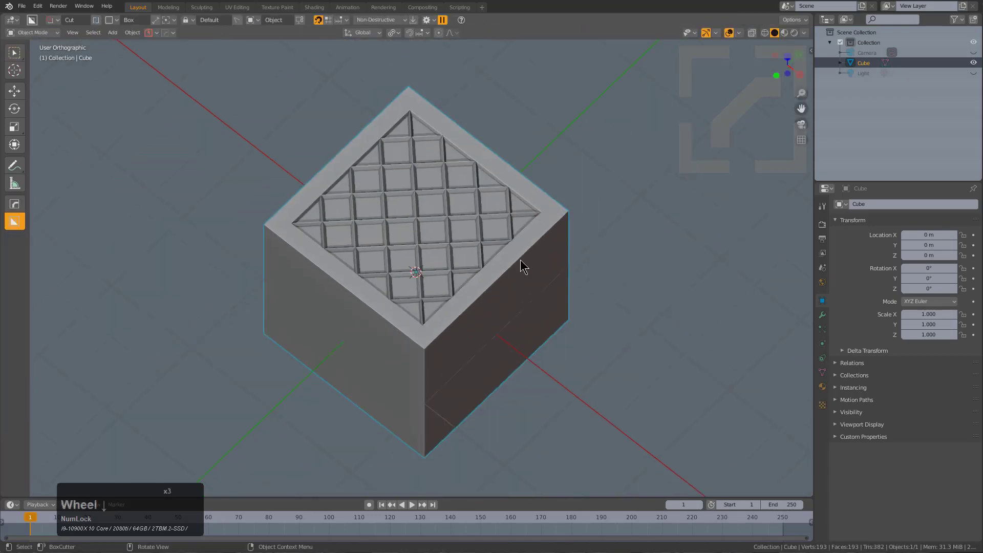
middle_click_drag(523, 267, 532, 244)
Inset the plain side face of the cube next to the grated top.
key("Tab")
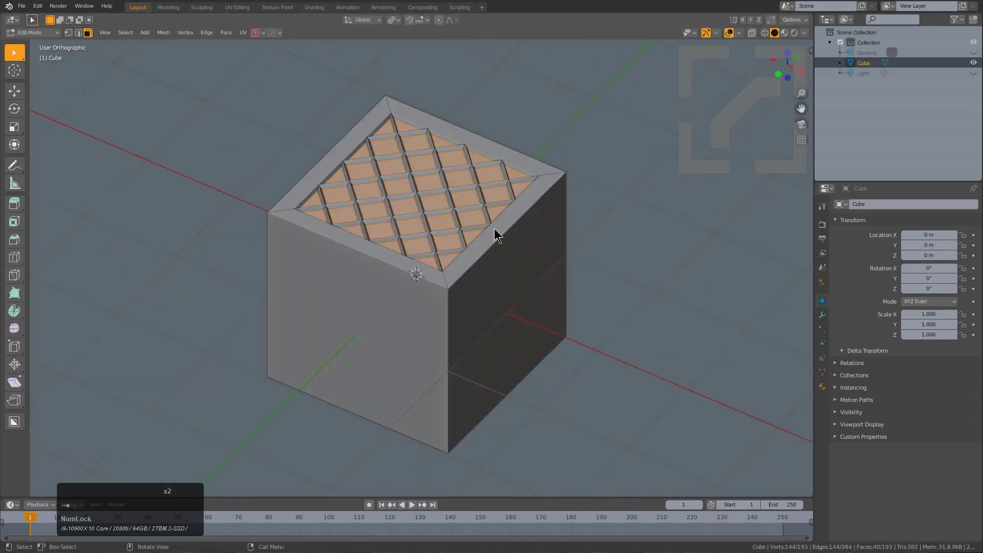
left_click(382, 296)
middle_click_drag(382, 296, 446, 290)
key("i")
left_click(450, 304)
Try Knurl (Face) with a Shrink/Fatten offset on the single inset side face, and undo it.
key("q")
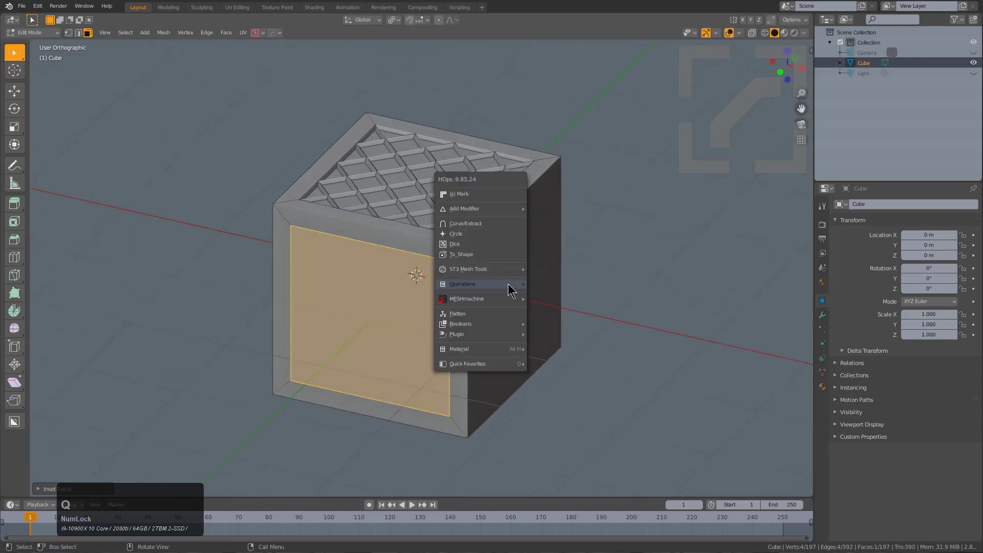
mouse_move(508, 285)
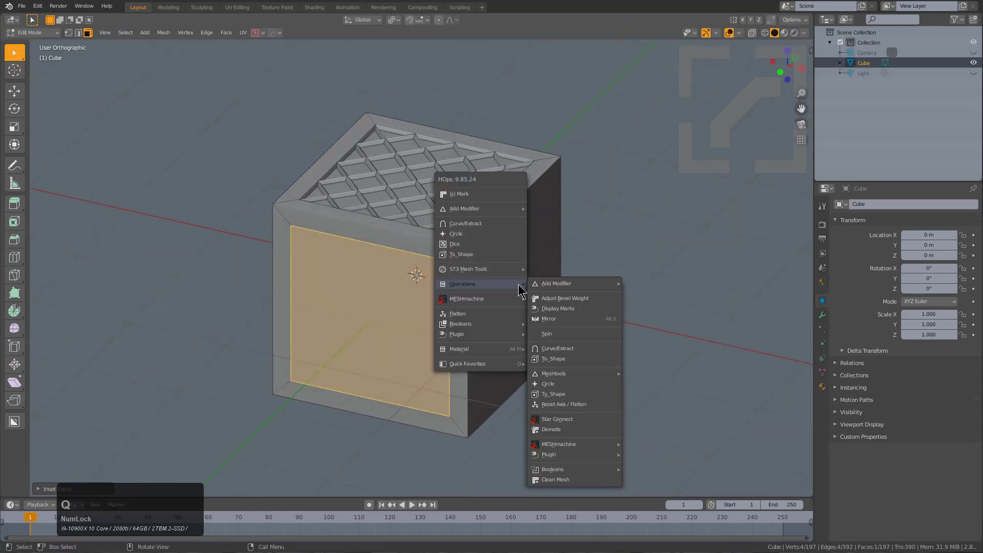
mouse_move(593, 375)
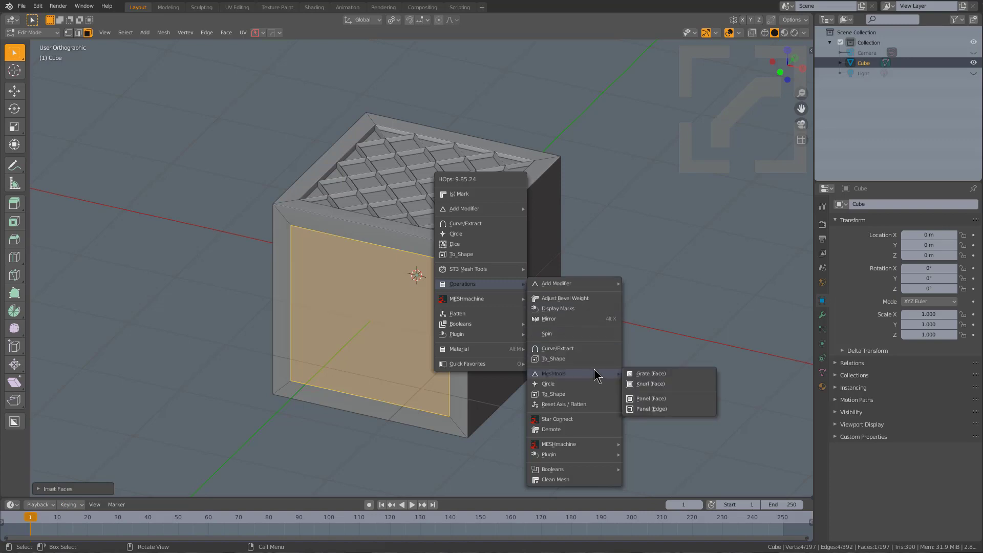
left_click(645, 384)
key("alt+s")
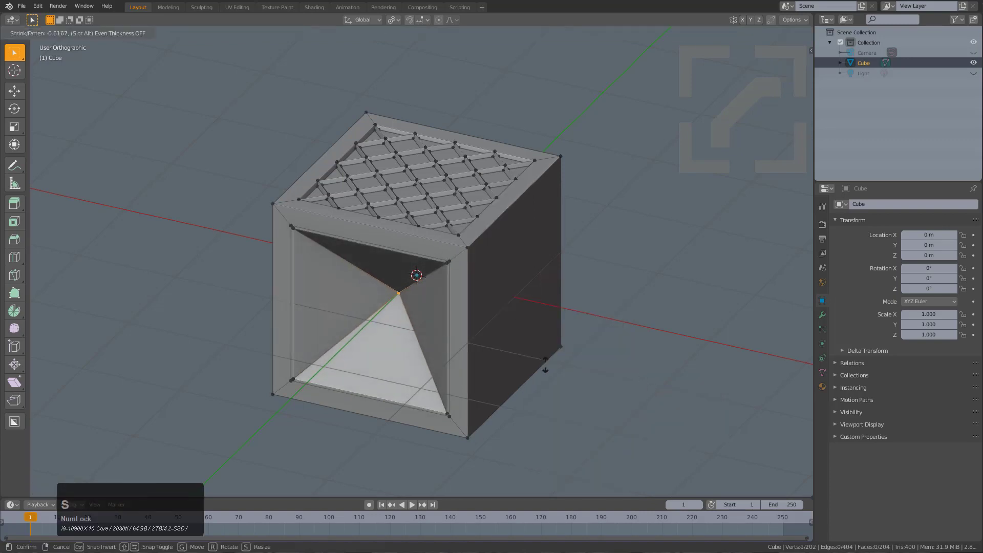
right_click(549, 357)
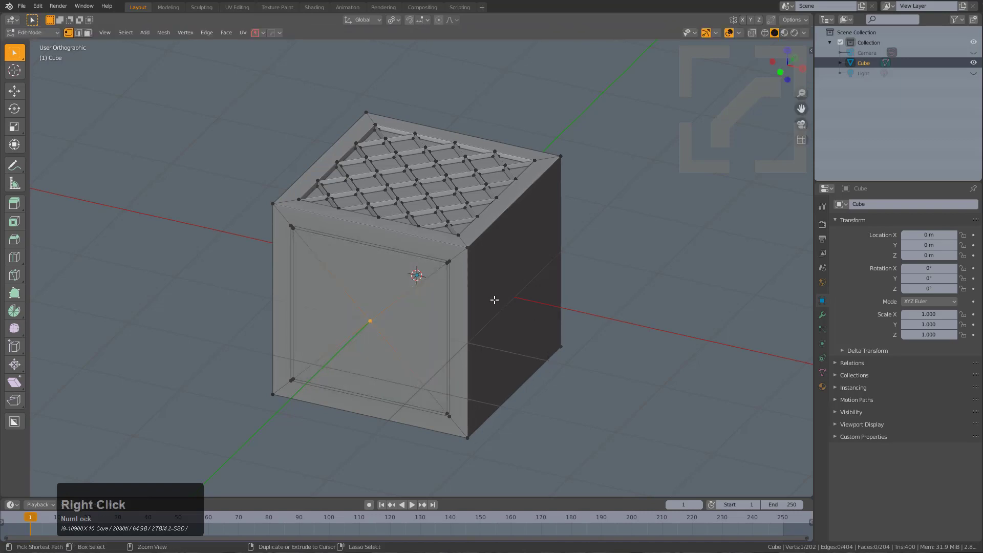
key("ctrl+z")
Subdivide the inset side face twice into a 4 by 4 grid.
right_click(382, 287)
left_click(374, 283)
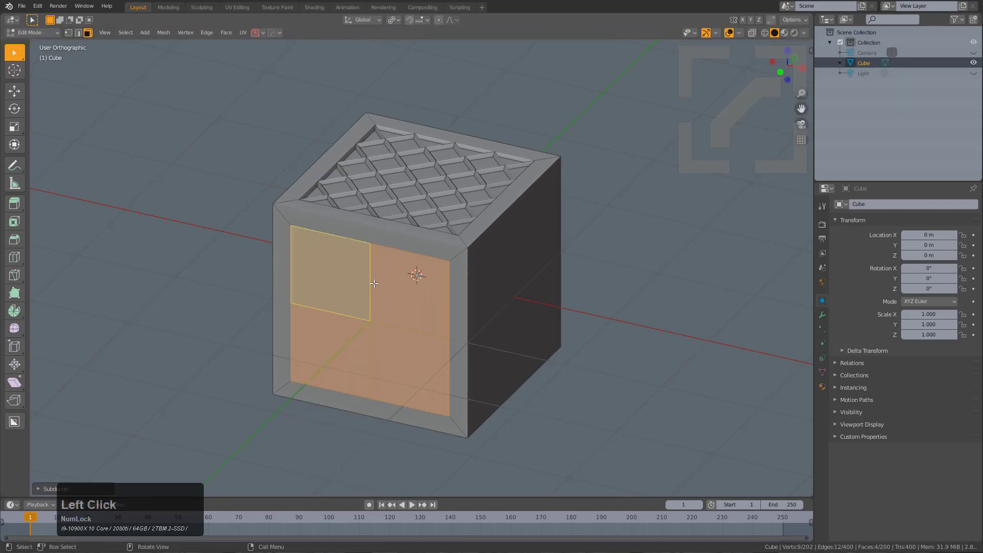
key("shift+r")
Apply Knurl (Face) to the subdivided side faces and offset the knurl points along their normals with Shrink/Fatten.
key("q")
mouse_move(457, 292)
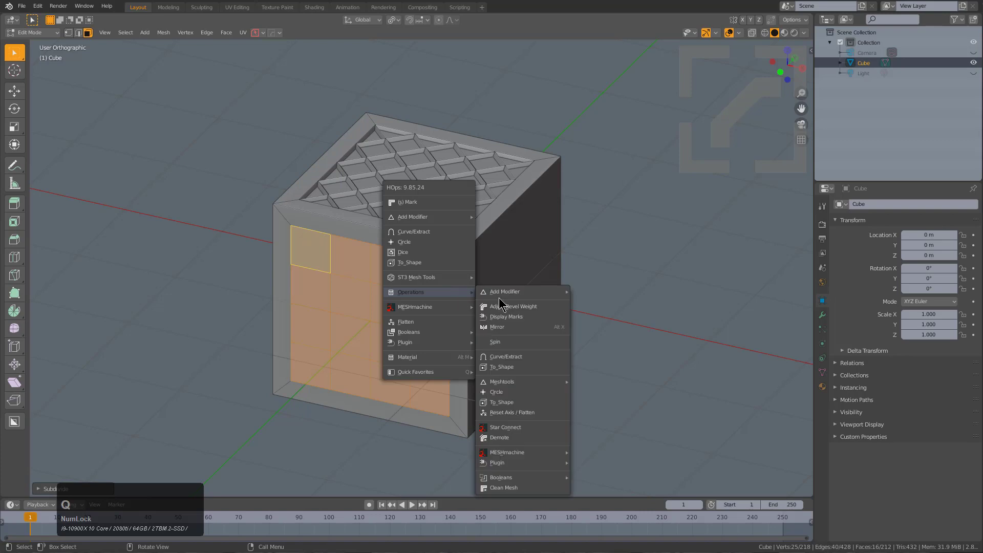
mouse_move(539, 384)
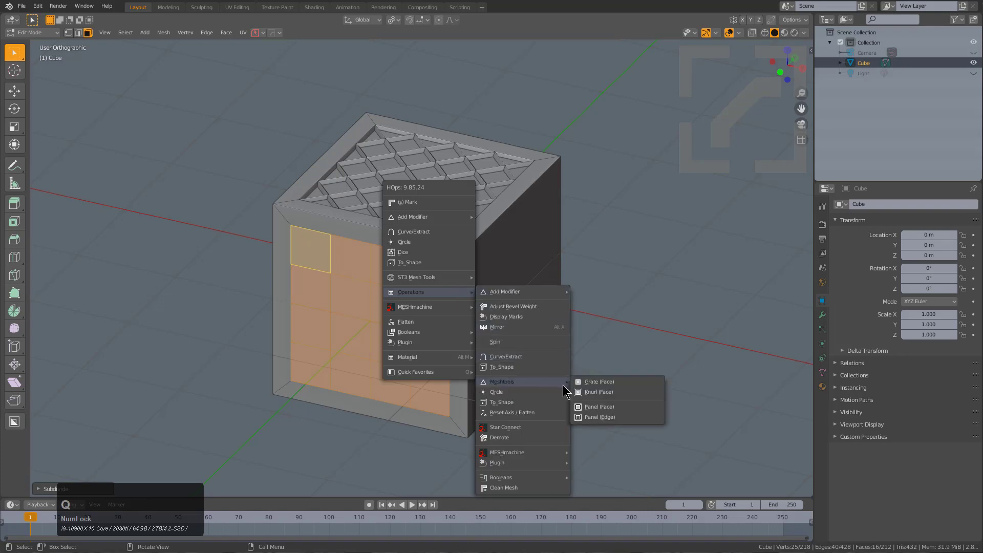
left_click(602, 392)
key("alt+s")
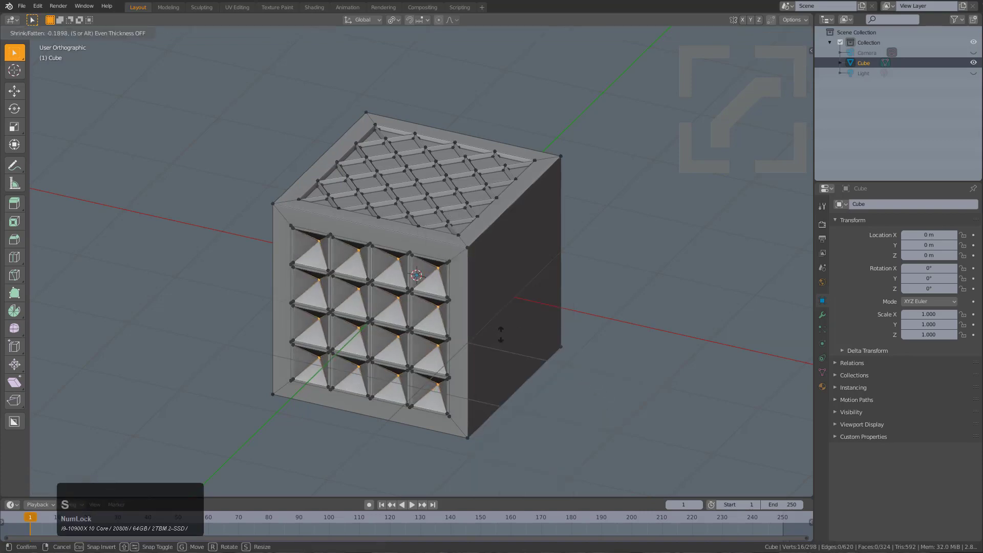
left_click(496, 329)
key("Tab")
Cut a rectangular BoxCutter box in Knife mode around the vertical edge between two plain sides of the cube.
mouse_move(502, 329)
middle_mouse_down()
mouse_move(472, 322)
mouse_move(537, 303)
mouse_move(477, 307)
mouse_move(457, 321)
mouse_move(529, 320)
mouse_move(391, 264)
middle_mouse_up()
key("Tab")
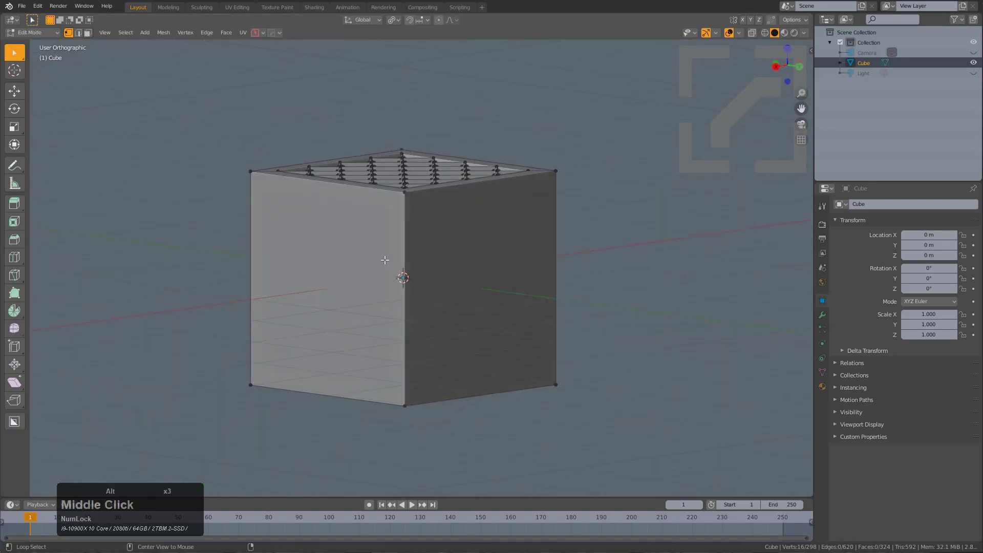
key("w")
mouse_move(362, 240)
left_mouse_down()
mouse_move(399, 304)
mouse_move(428, 310)
left_mouse_up()
key("k")
left_click(433, 273)
middle_click_drag(352, 283, 358, 309)
key("alt+z")
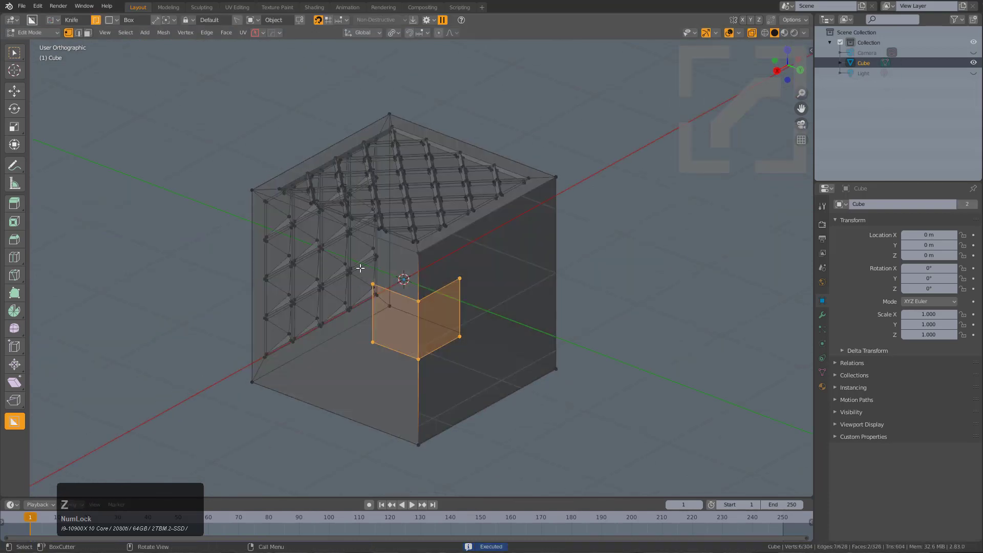
key("alt+z")
middle_click_drag(462, 304, 499, 282)
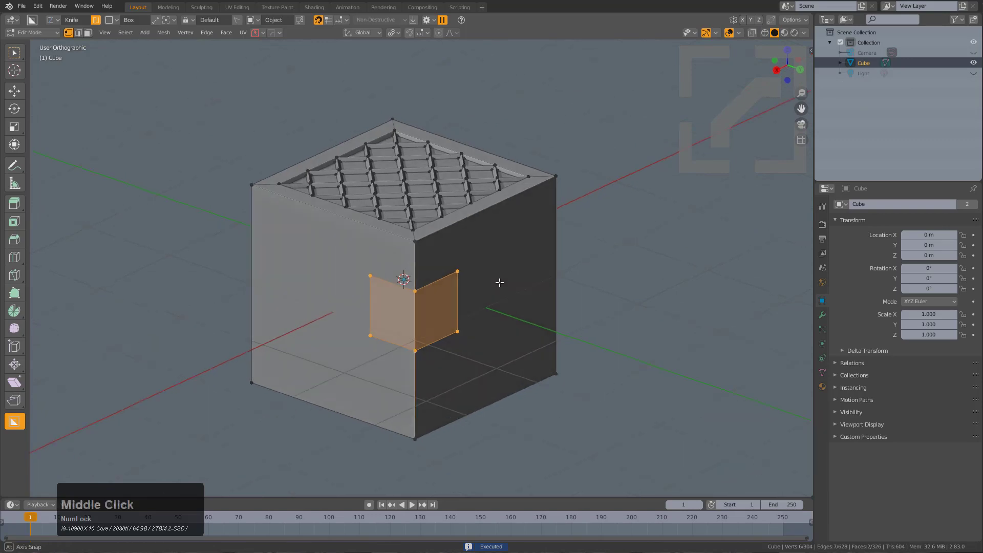
scroll(499, 282, "up", 2)
Apply Panel (Face) to the two knife-cut faces wrapping the cube's vertical edge.
key("q")
mouse_move(518, 278)
mouse_move(609, 368)
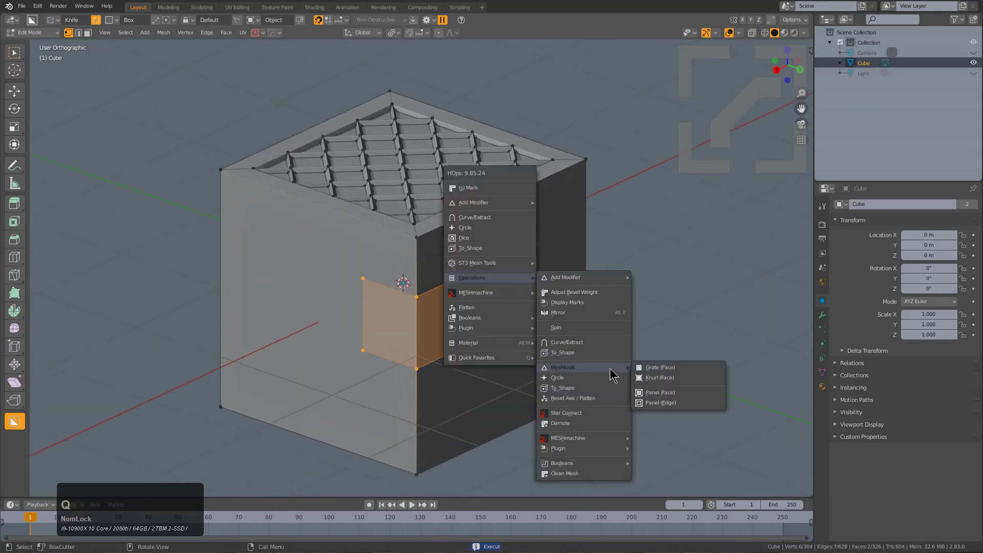
left_click(670, 398)
scroll(569, 279, "up", 3)
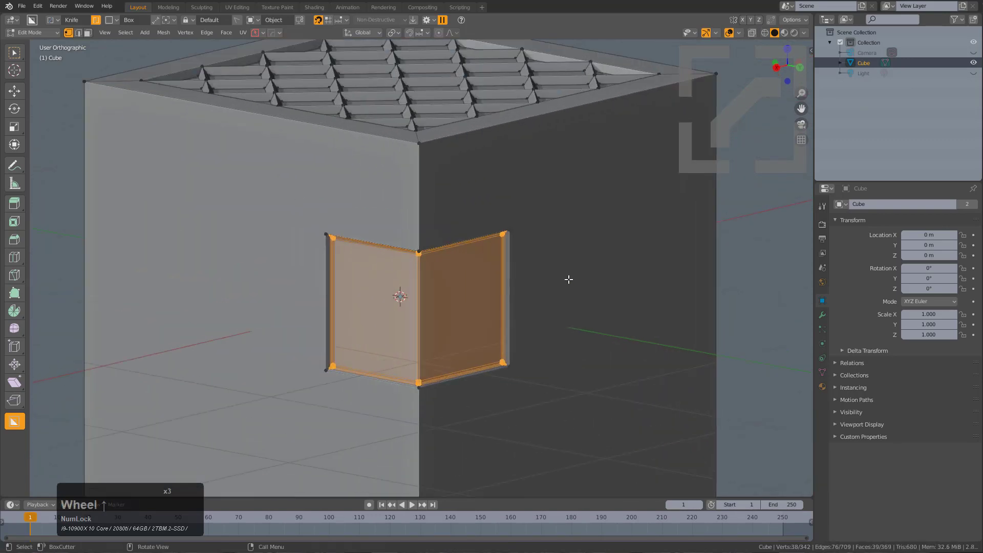
Examine the face panel's corner, open the last operation's settings, and undo back to the plain knife-cut faces.
middle_click_drag(568, 279, 523, 296)
scroll(582, 219, "up", 3)
middle_click_drag(581, 220, 603, 119, "shift")
scroll(603, 120, "up", 2)
key("F9")
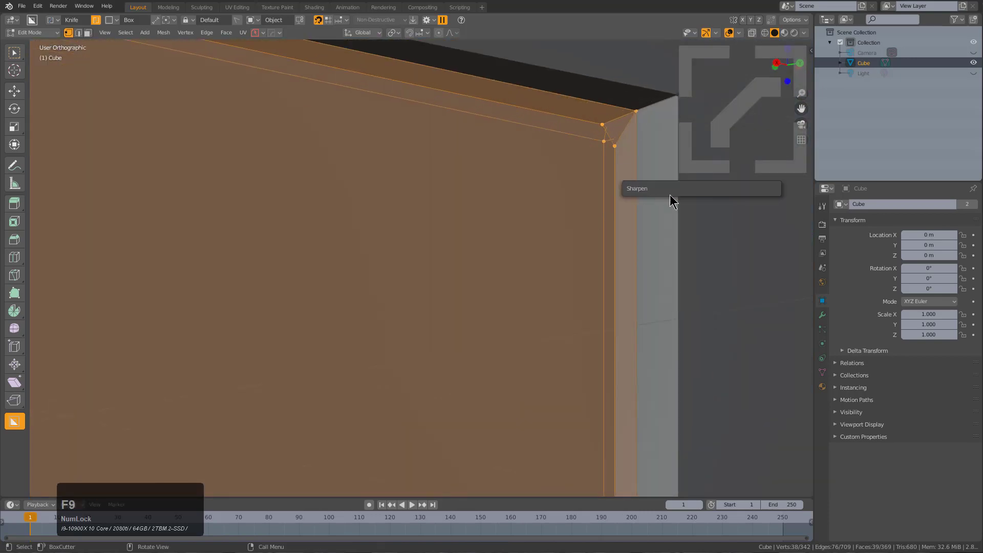
left_click_drag(668, 194, 627, 194)
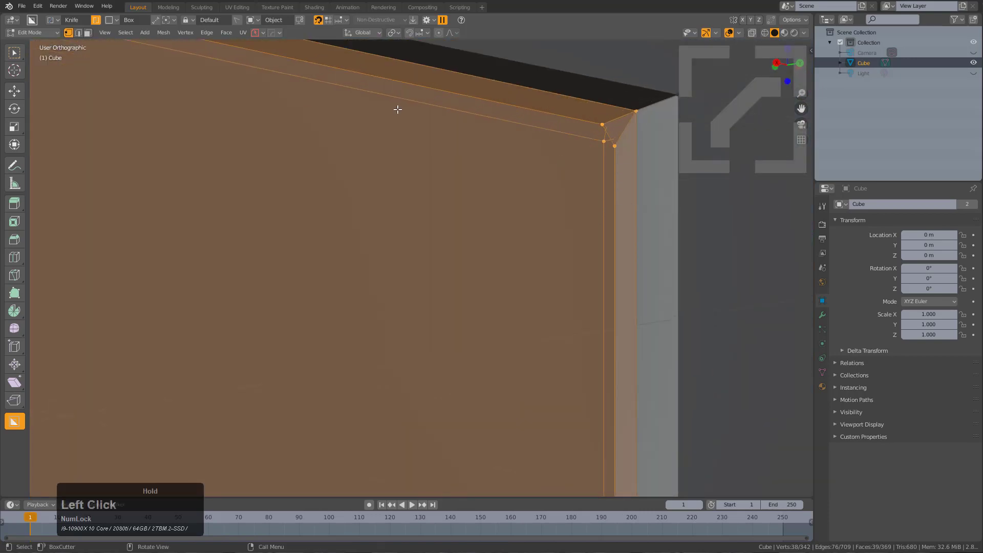
scroll(401, 189, "down", 5)
scroll(385, 177, "down", 2)
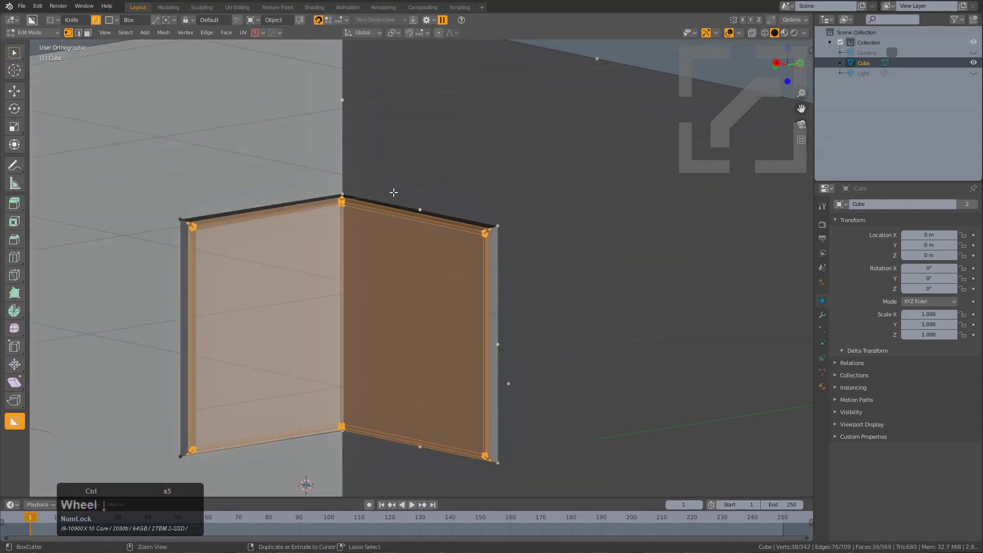
key("alt+z")
Select the outline edge loop of the knife-cut rectangle and apply Panel (Edge) to it.
middle_click_drag(474, 226, 579, 147)
scroll(532, 220, "up", 2)
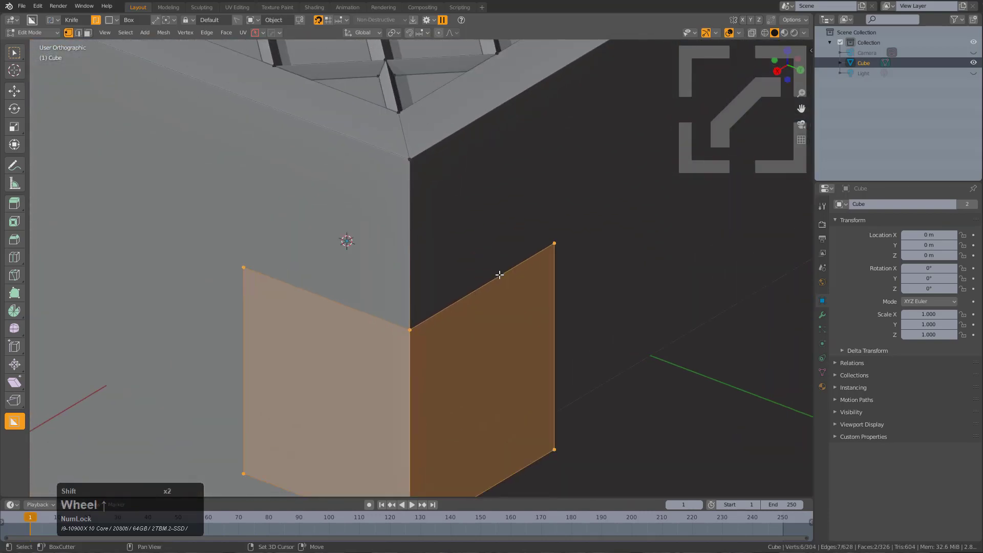
left_click(499, 275, "alt")
scroll(504, 302, "down", 2)
middle_click_drag(493, 325, 494, 293)
scroll(495, 292, "down", 1)
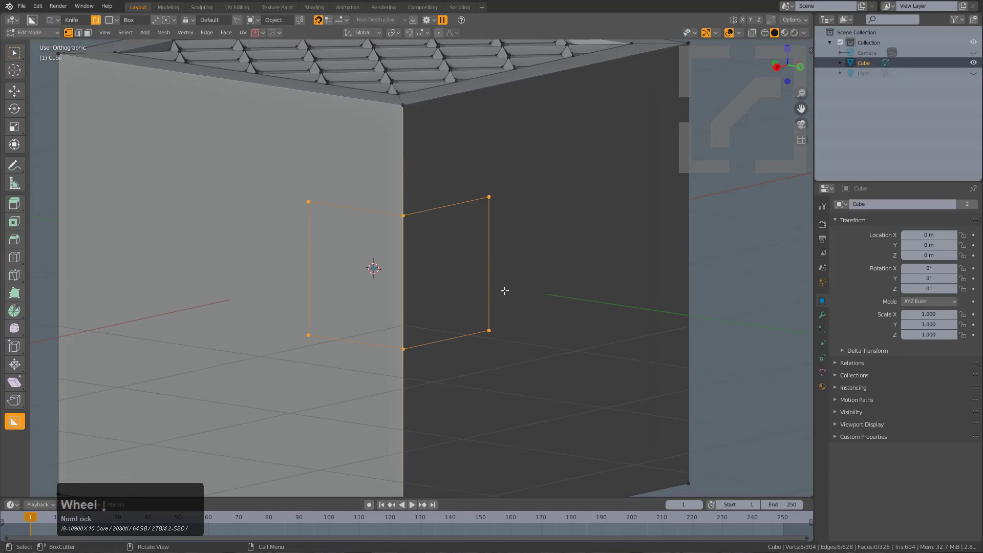
scroll(504, 290, "down", 1)
scroll(504, 266, "up", 2)
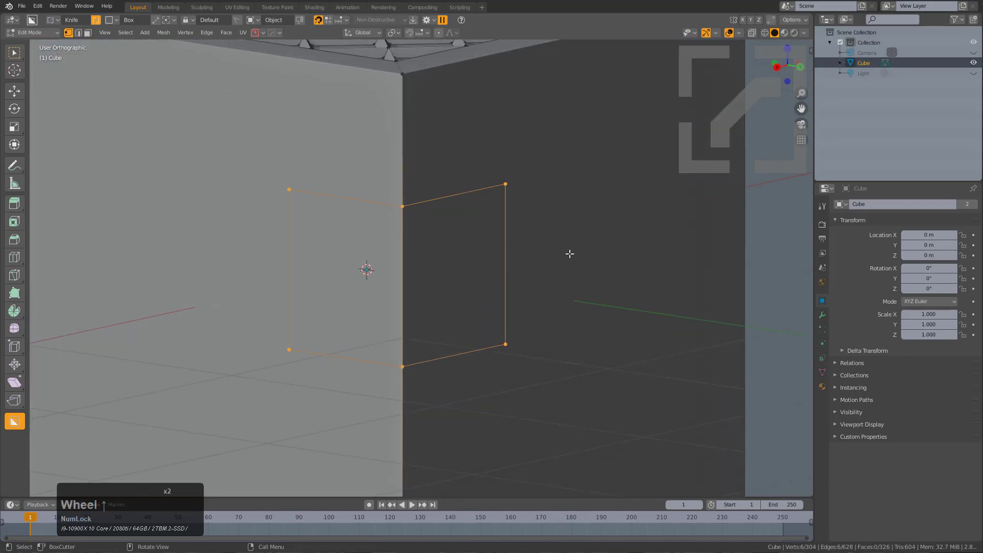
key("q")
mouse_move(570, 254)
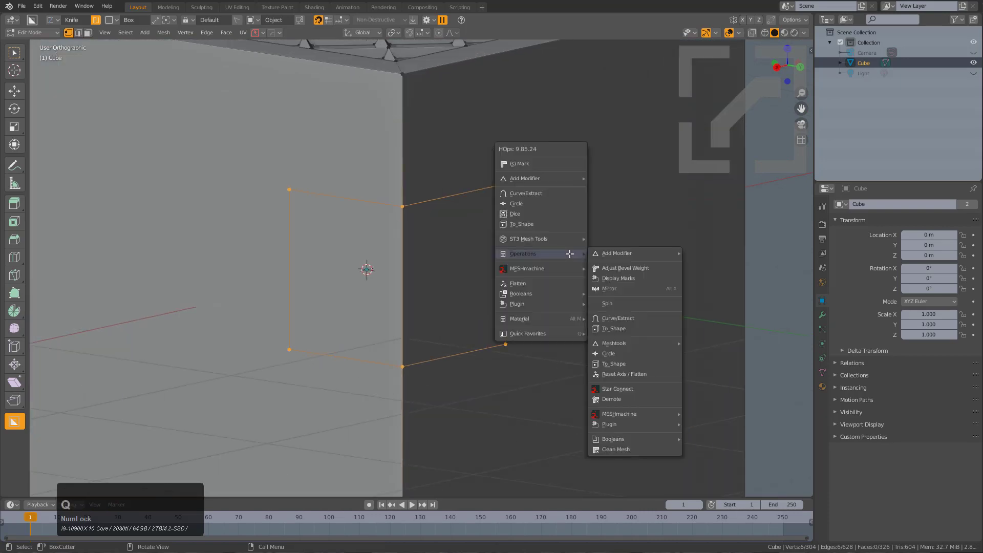
left_click(663, 346)
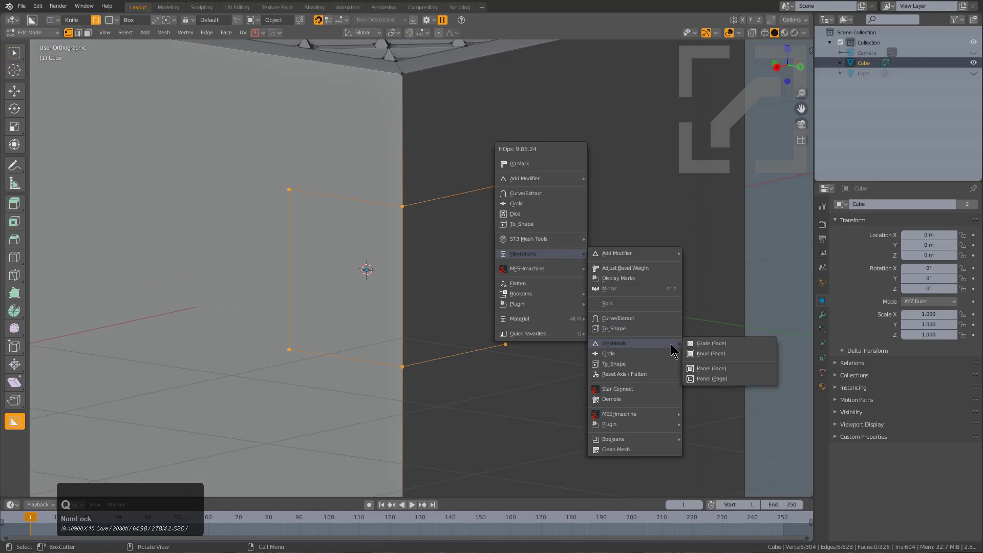
left_click(712, 379)
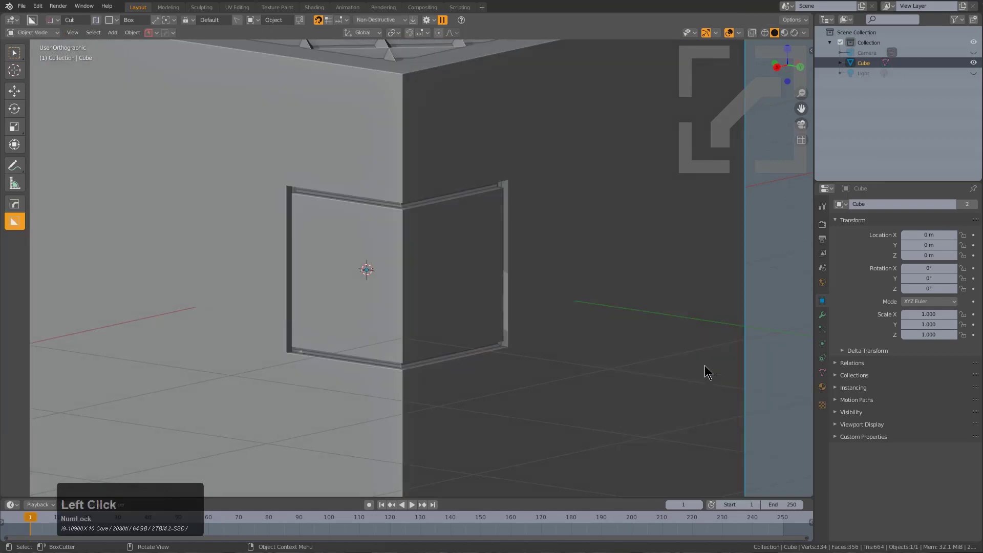
Examine the edge panel's groove around the cube's vertical edge from several angles and check the last operation's settings.
middle_click_drag(707, 369, 522, 285)
scroll(385, 210, "up", 2)
middle_click_drag(385, 209, 425, 219)
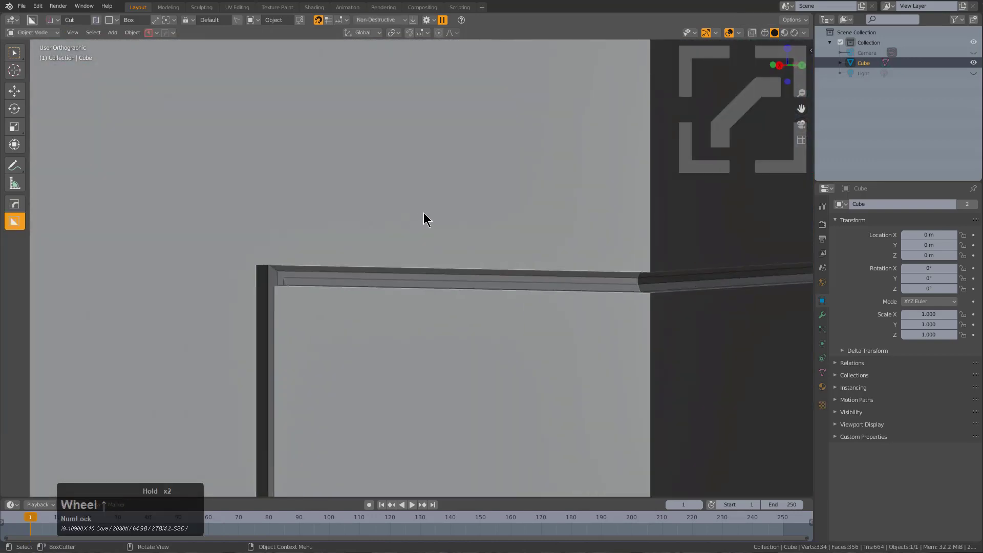
scroll(327, 336, "down", 5)
middle_click_drag(476, 336, 494, 316)
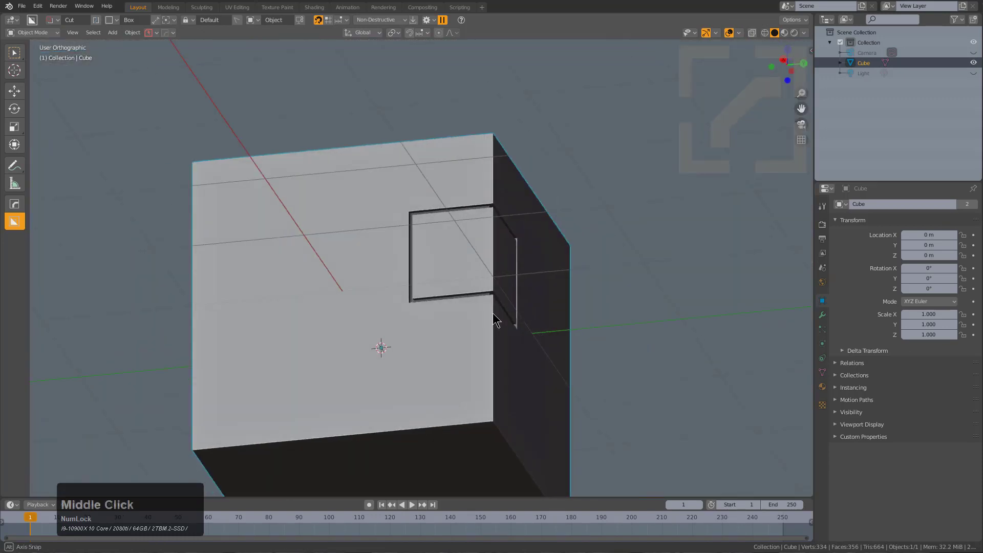
scroll(567, 283, "up", 3)
key("F9")
left_click_drag(594, 286, 585, 261)
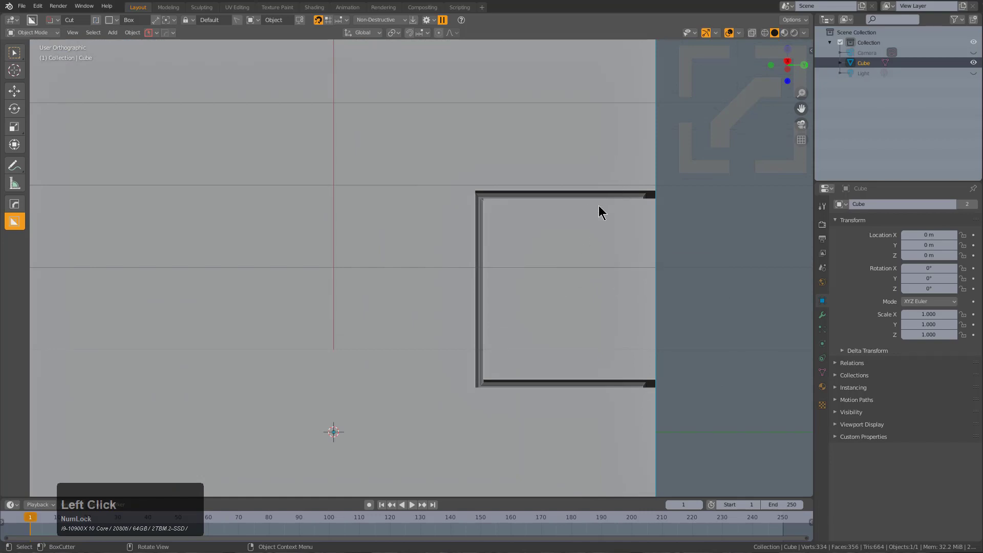
middle_click_drag(598, 205, 507, 230)
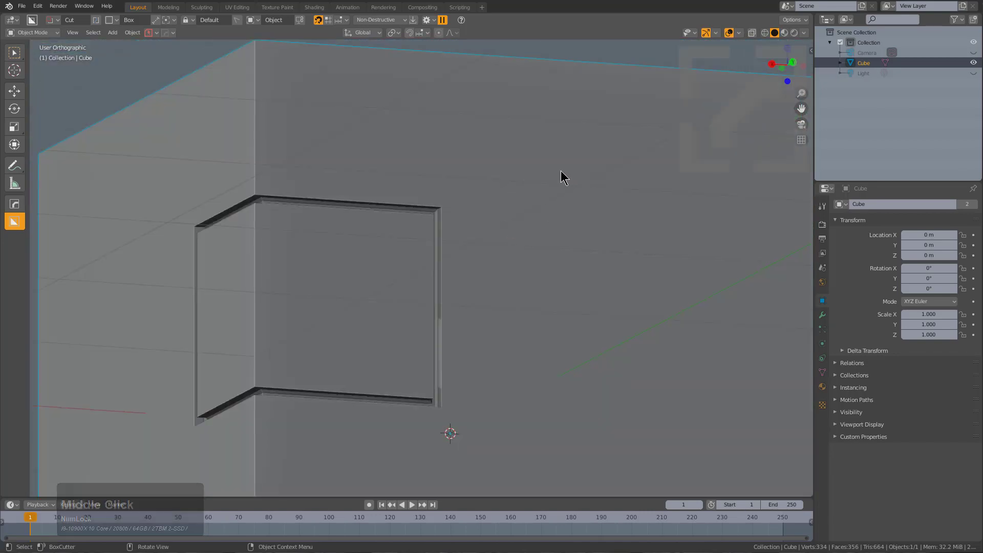
middle_click_drag(447, 202, 470, 243)
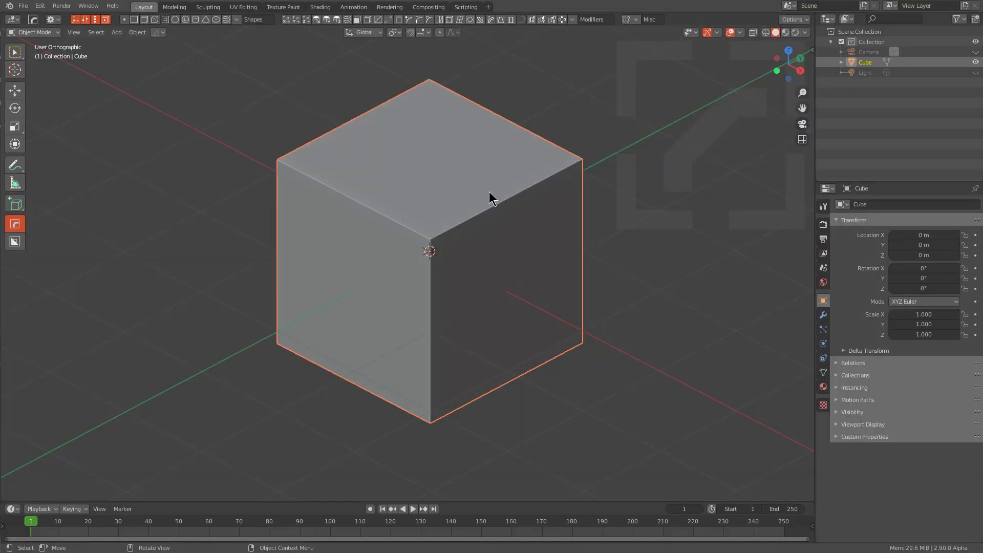
Inset the top face of the new cube.
middle_click_drag(493, 221, 579, 261)
key("Tab")
key("3")
left_click(470, 199)
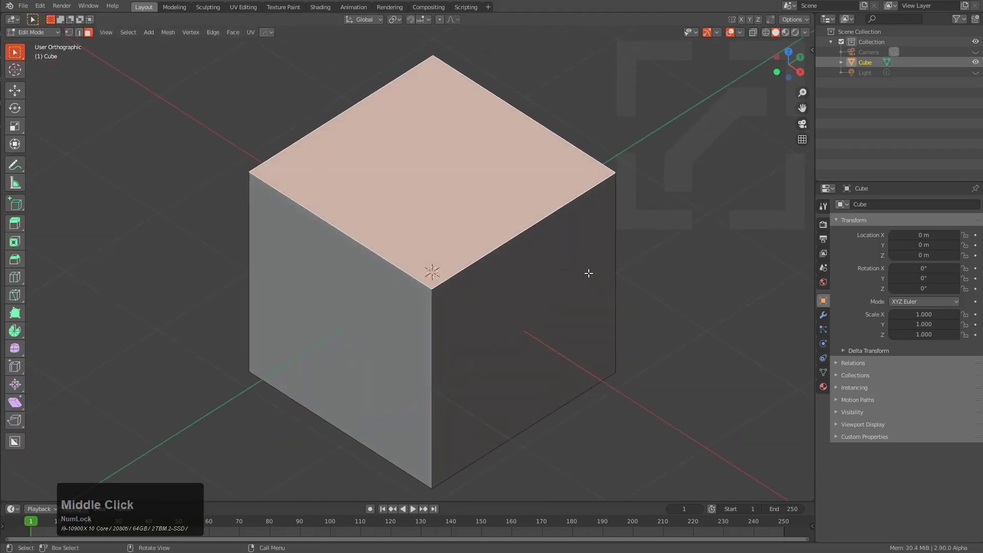
key("i")
left_click(558, 248)
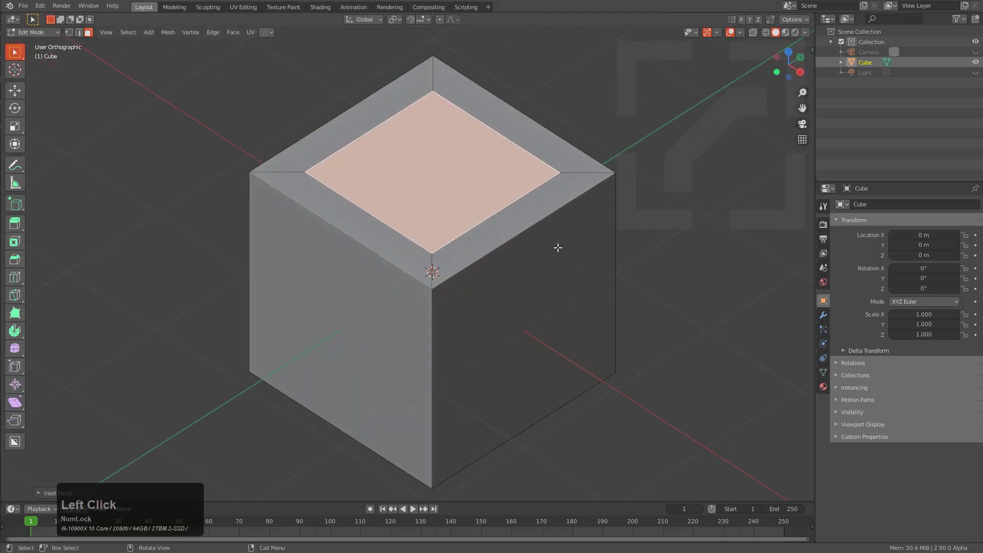
Start Face Grate on the inset top face and vary its divisions, ending with a diamond-shaped grid six cells across.
key("q")
left_click(493, 173)
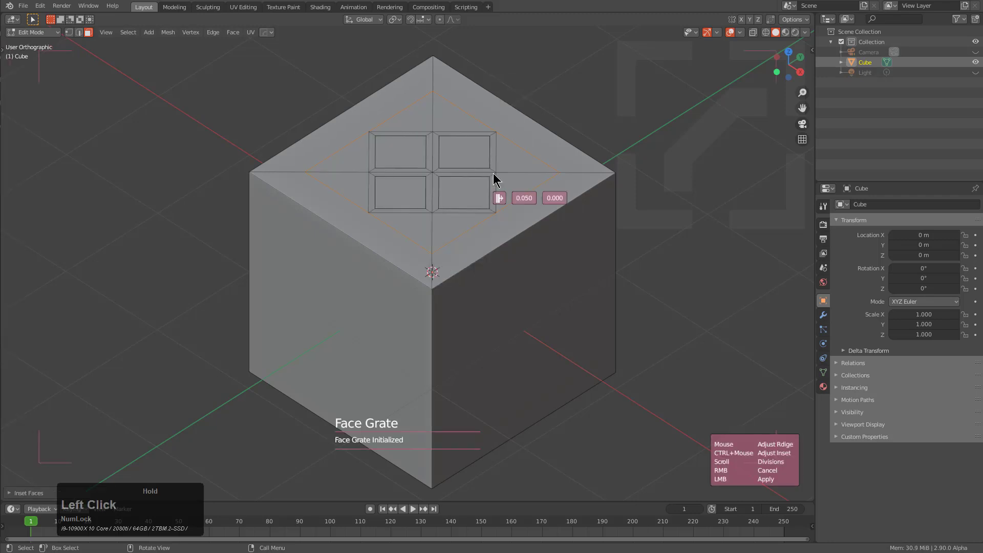
scroll(493, 173, "up", 2)
scroll(493, 173, "down", 2)
scroll(493, 173, "up", 2)
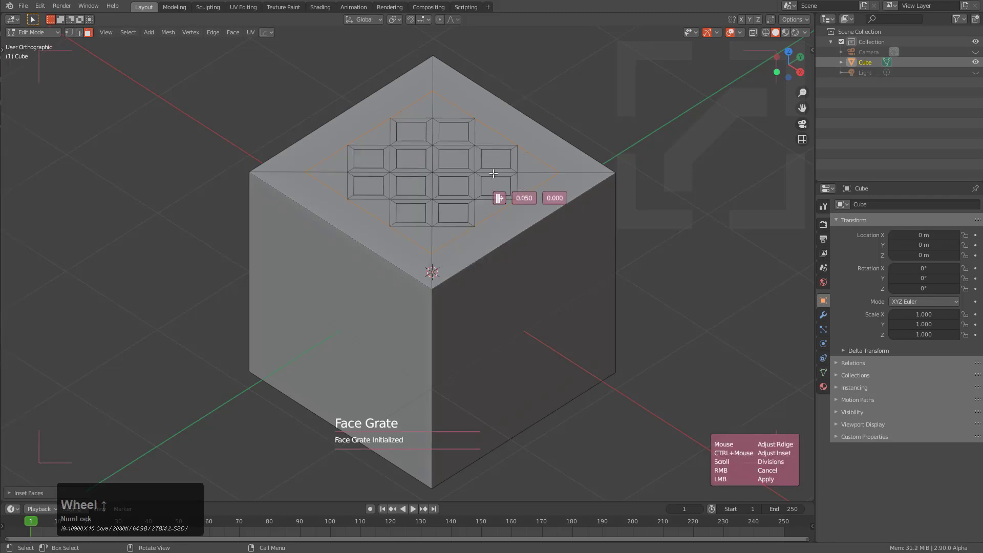
scroll(493, 173, "down", 1)
scroll(493, 173, "up", 2)
scroll(493, 174, "up", 1)
scroll(493, 174, "down", 4)
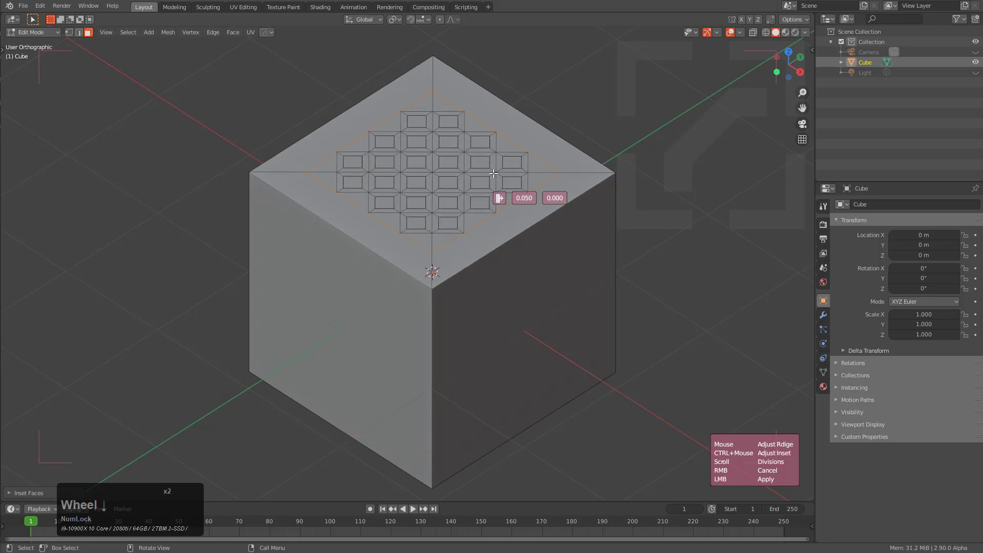
scroll(493, 174, "up", 5)
scroll(493, 173, "down", 1)
scroll(493, 174, "down", 3)
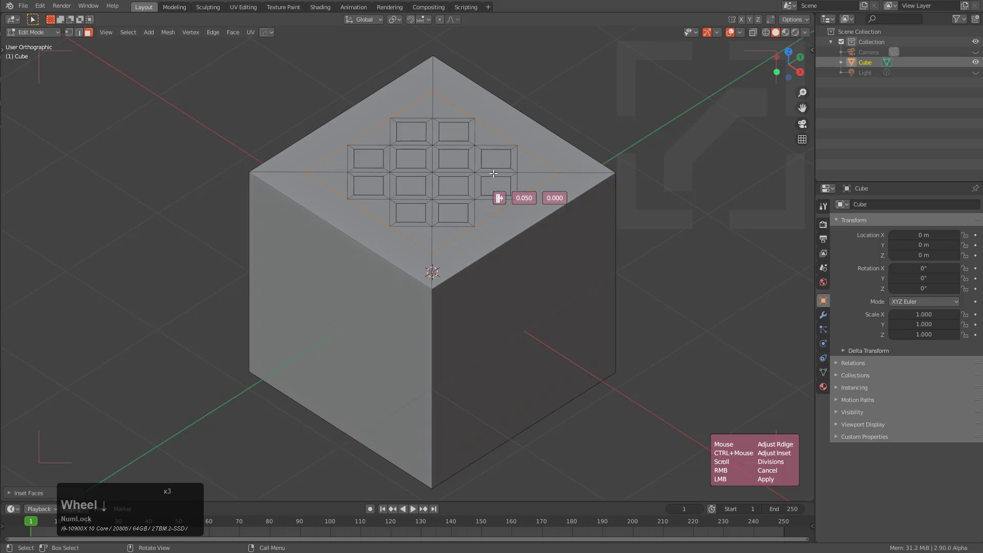
scroll(493, 173, "up", 1)
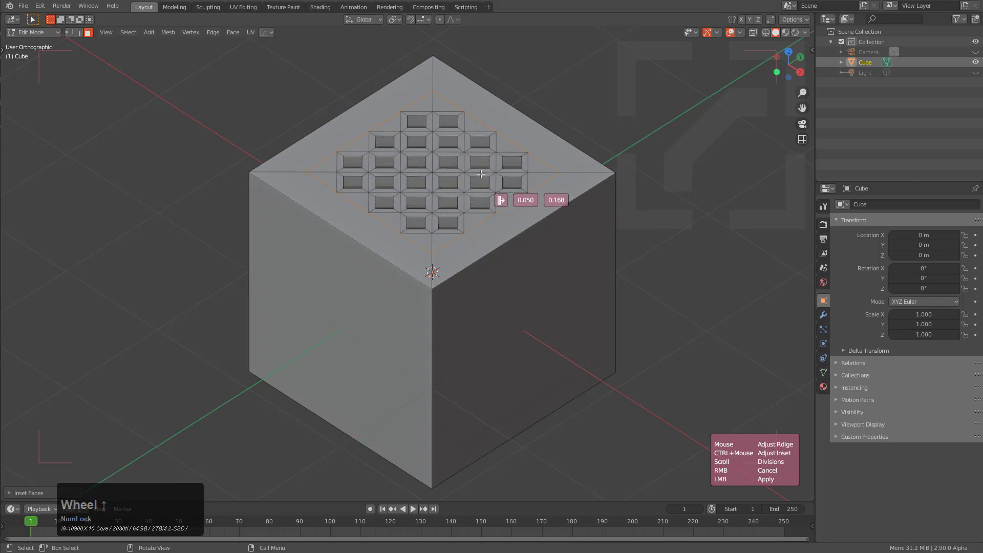
Sink the top grate's cells, try different inset widths between them, and apply the grate.
mouse_move(514, 181)
middle_mouse_down()
mouse_move(442, 231)
mouse_move(456, 196)
mouse_move(521, 196)
middle_mouse_up()
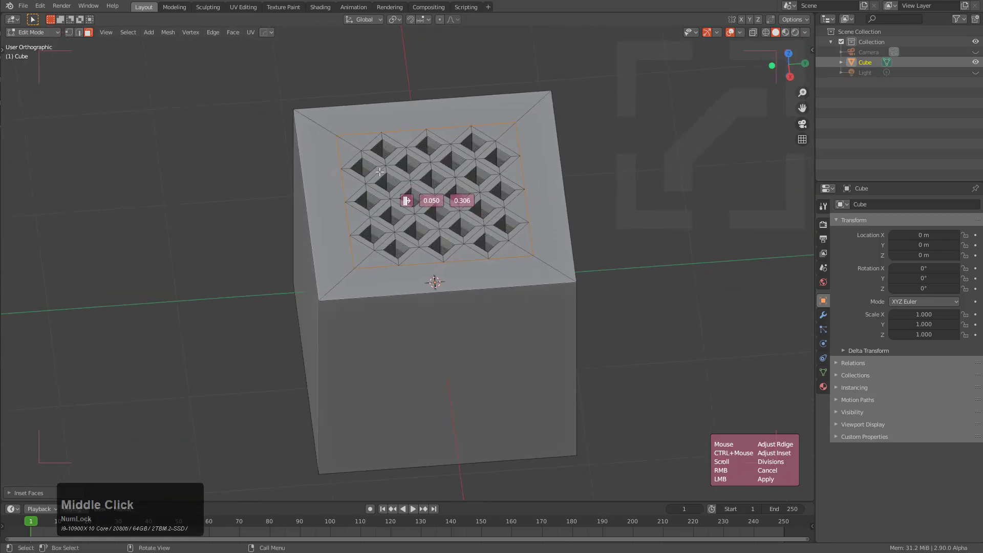
key("ctrl")
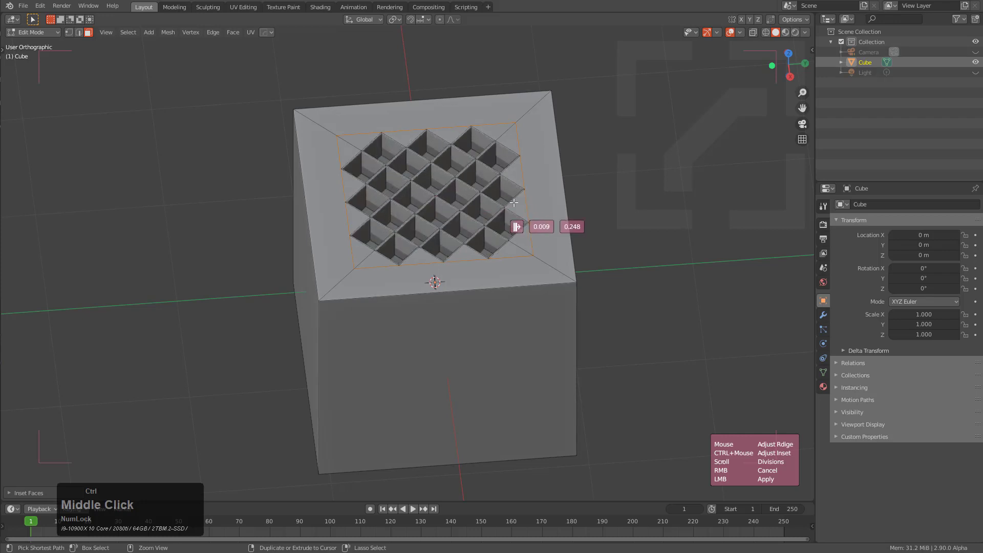
left_click(461, 225)
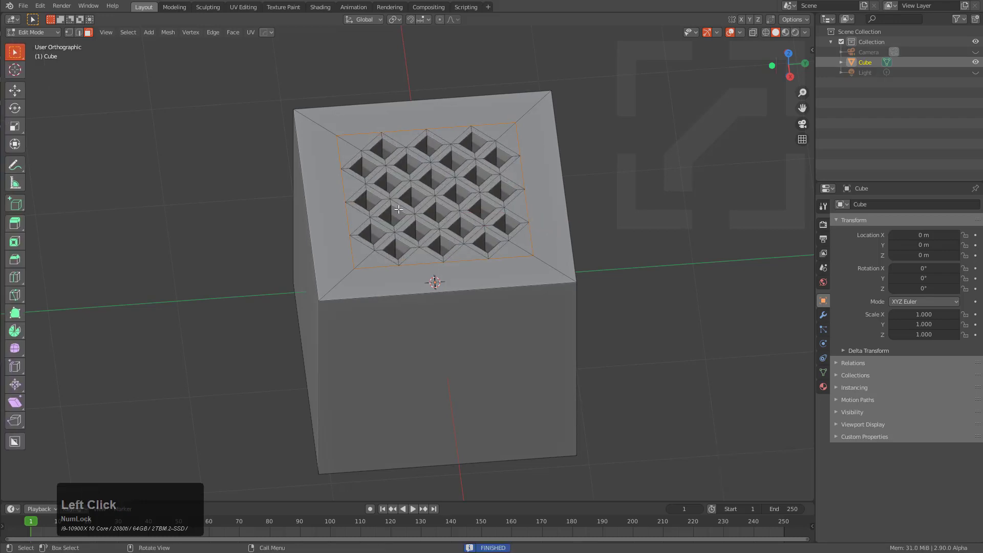
Select the cube's side face beside the grate and inset it, leaving a narrow border.
middle_click_drag(455, 227, 451, 213)
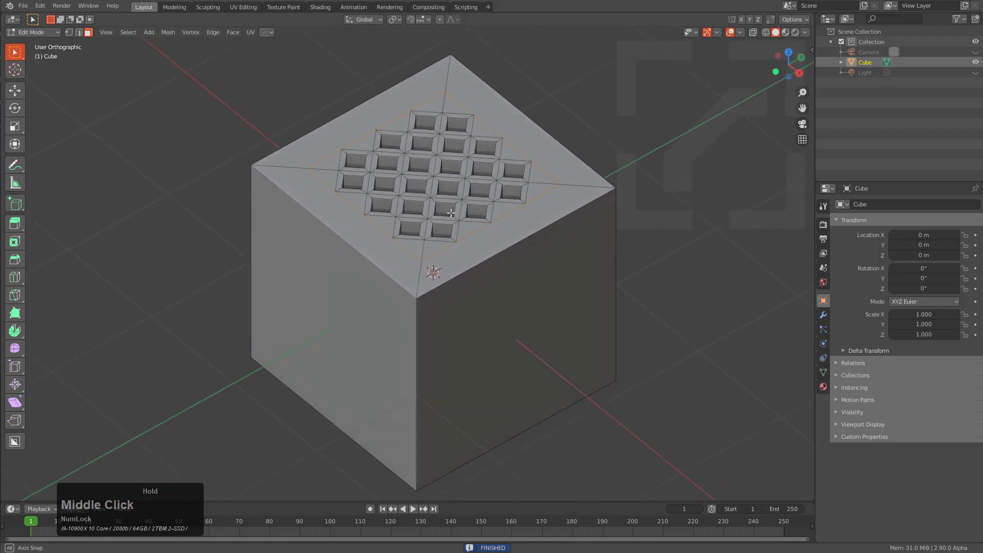
left_click(368, 293)
middle_click_drag(369, 293, 464, 319)
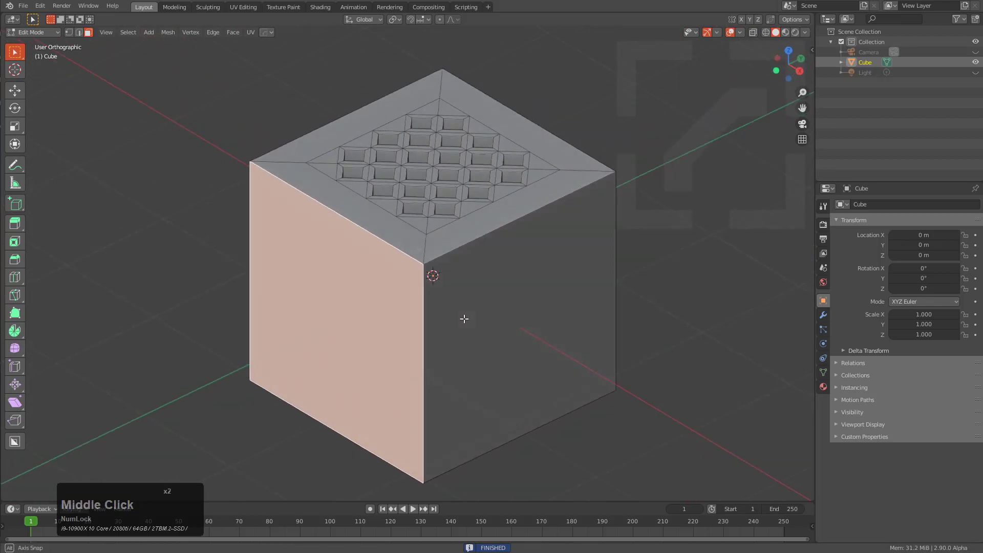
key("i")
left_click(435, 309)
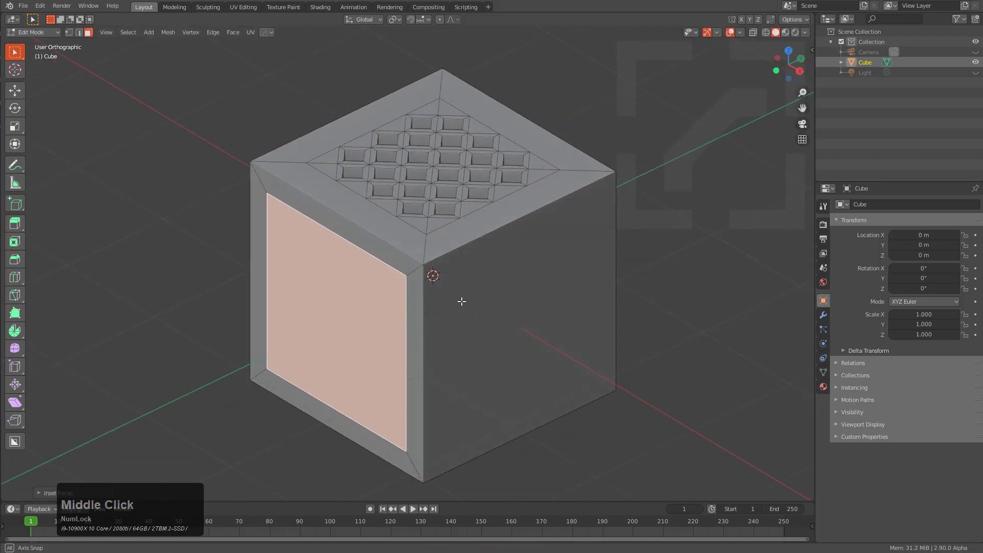
Apply Face Knurl to the inset side face as a four-by-four grid recessed to a height of about -0.1.
key("q")
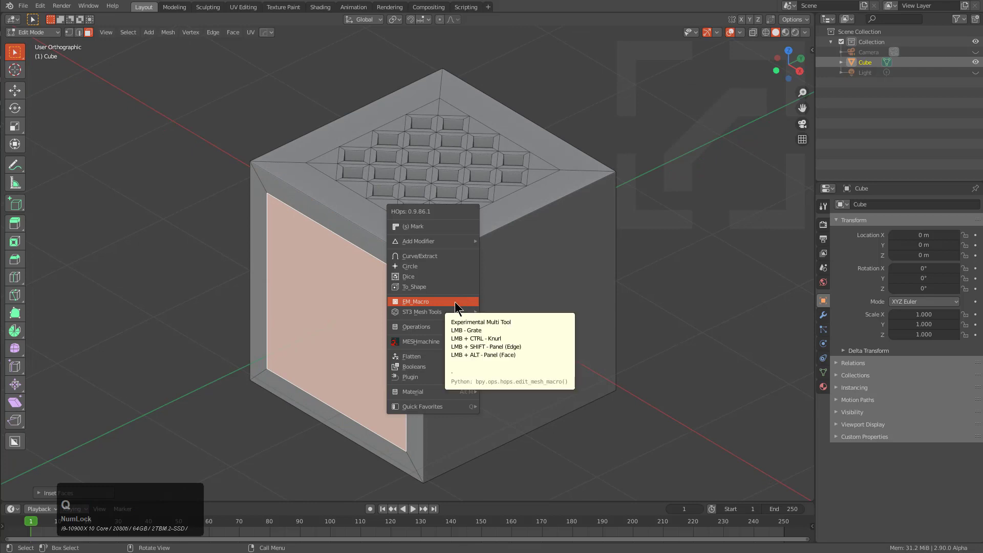
key("ctrl")
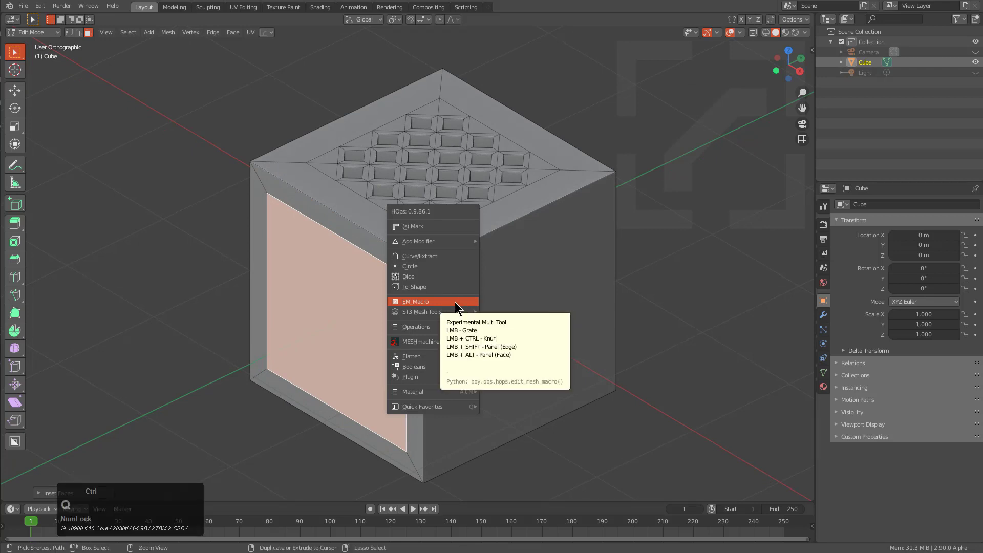
left_click(455, 302, "ctrl")
scroll(455, 302, "up", 2)
scroll(454, 302, "up", 2)
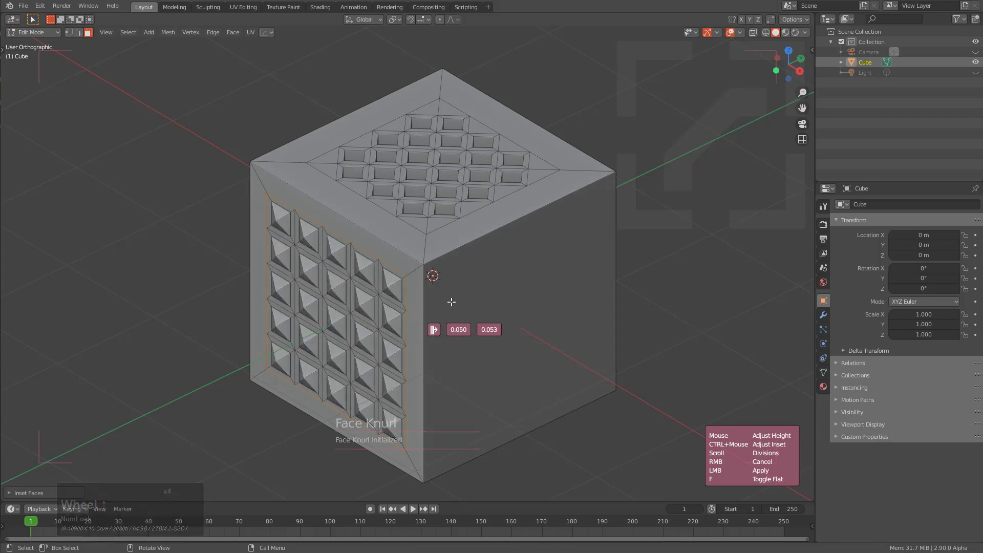
scroll(500, 295, "down", 2)
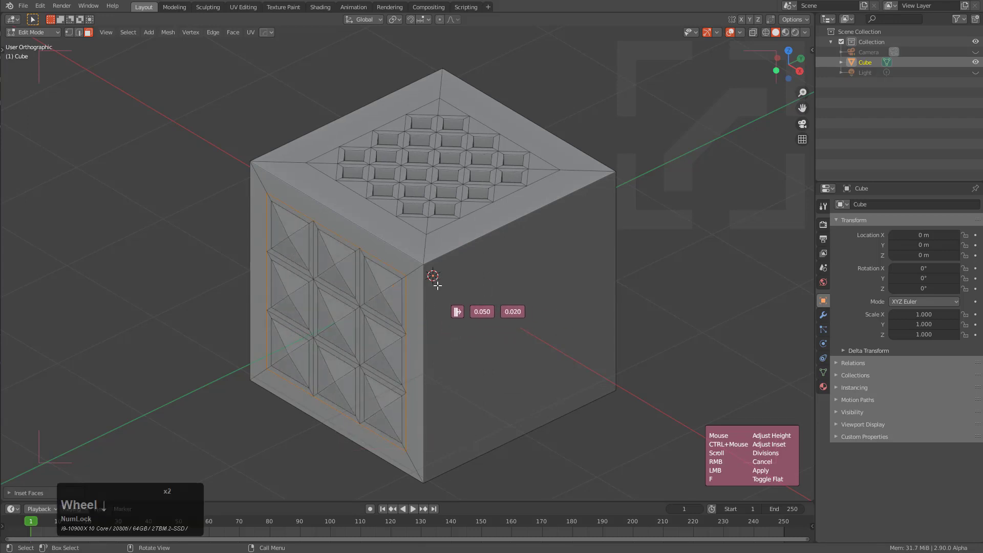
scroll(519, 292, "down", 2)
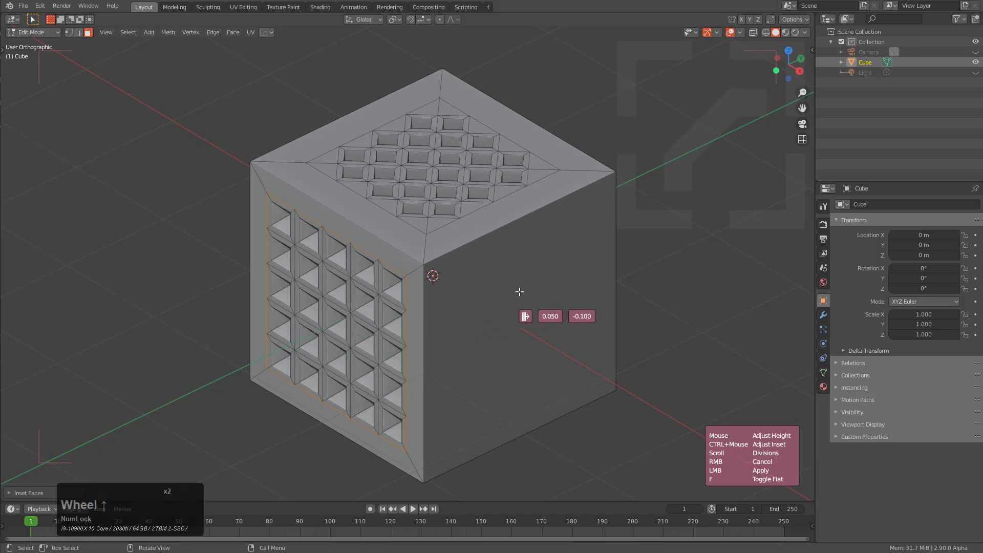
left_click(518, 295)
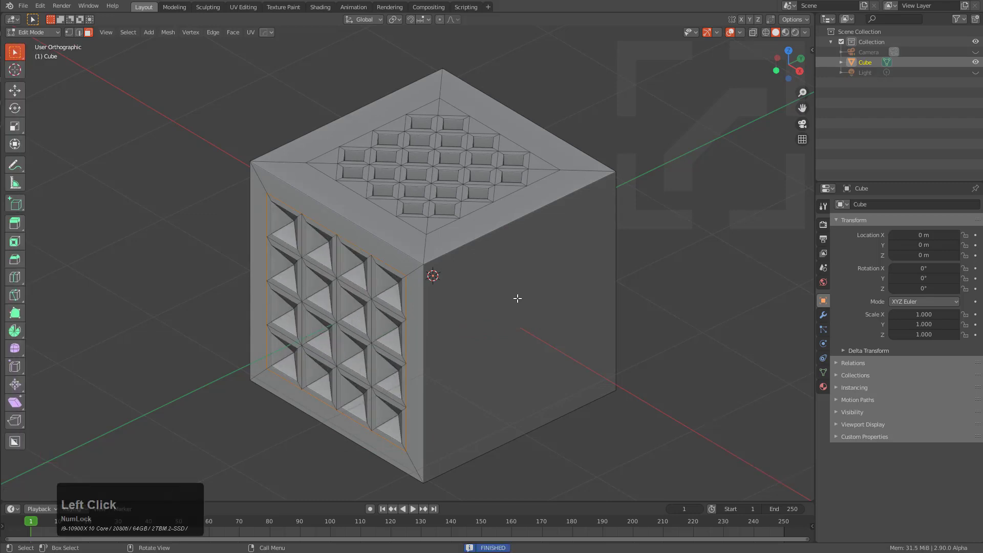
Select the plain side face adjoining the knurled one and inset it.
middle_click_drag(561, 304, 537, 301)
left_click(545, 304)
middle_click_drag(586, 325, 572, 323)
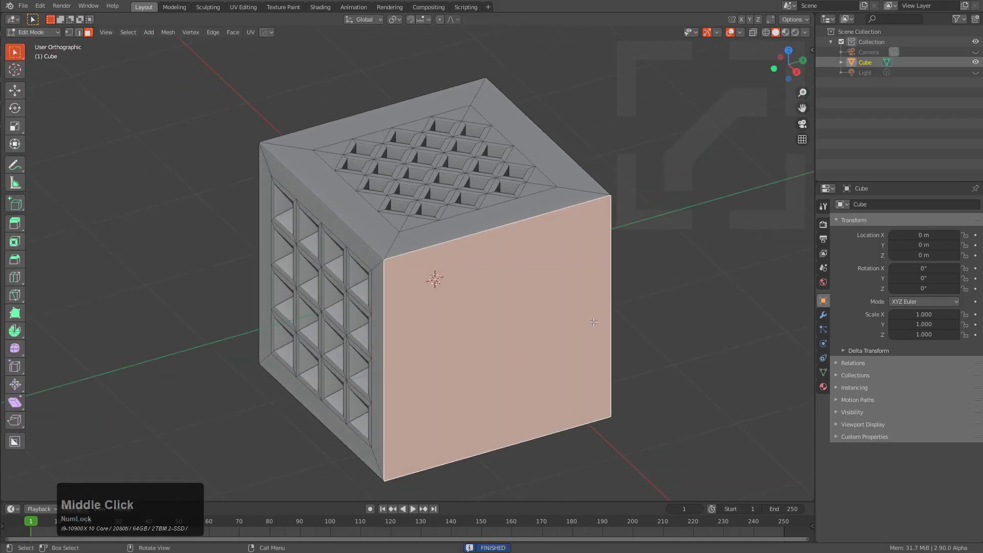
key("i")
left_click(553, 324)
Apply Panel (Edge) to the inset side face with a widened inset of about 0.18 and a deep ridge, toggling Shrink Ridge.
key("q")
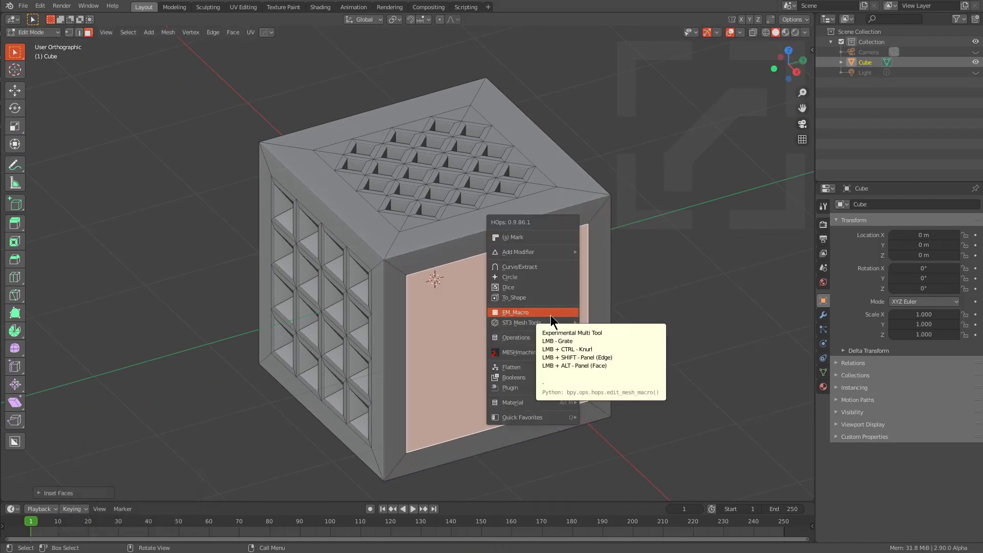
key("shift")
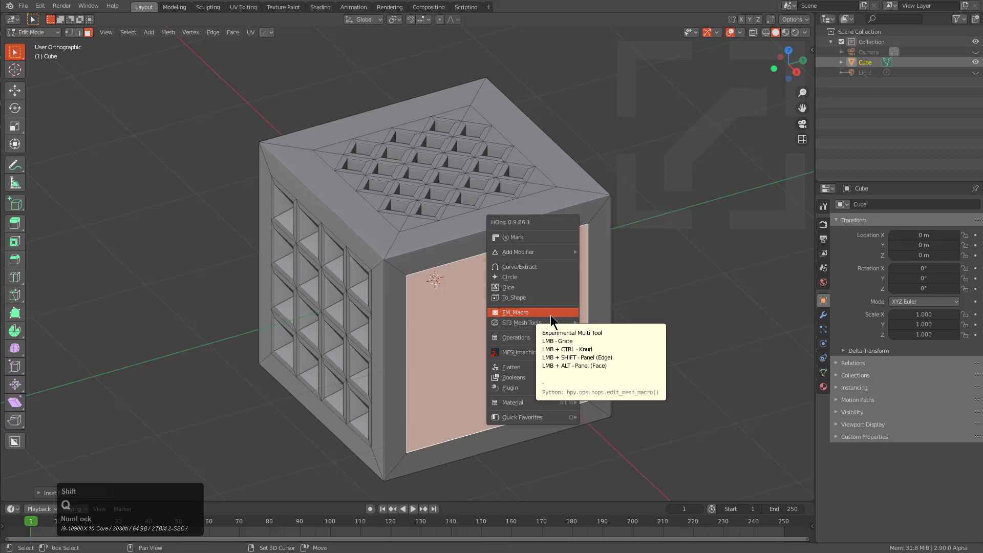
left_click(551, 315, "shift")
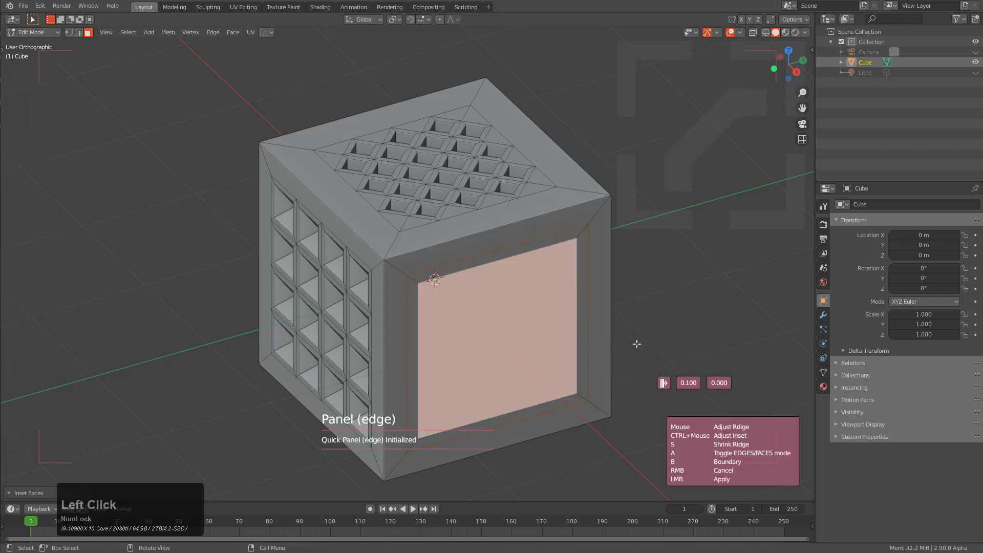
middle_click_drag(490, 305, 483, 307)
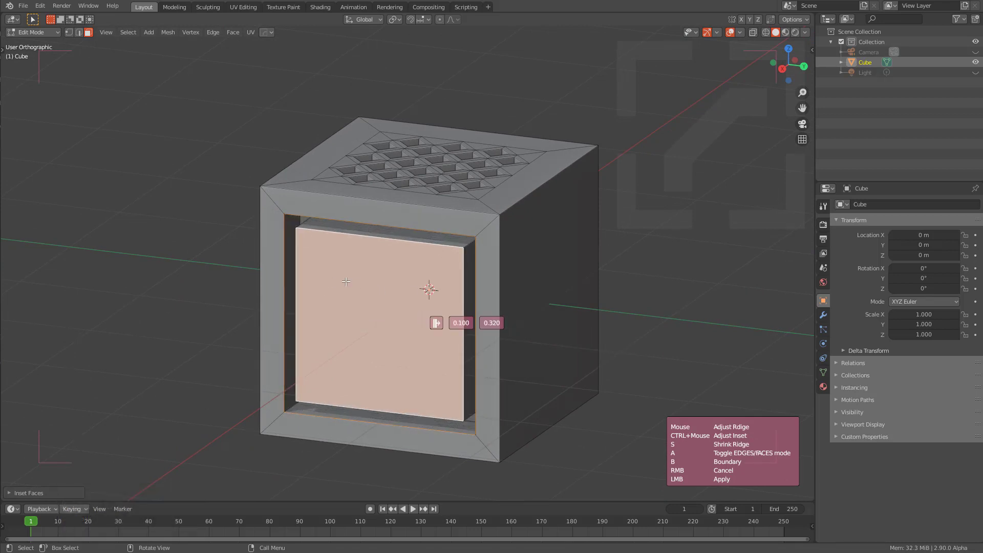
middle_click(328, 280, "ctrl")
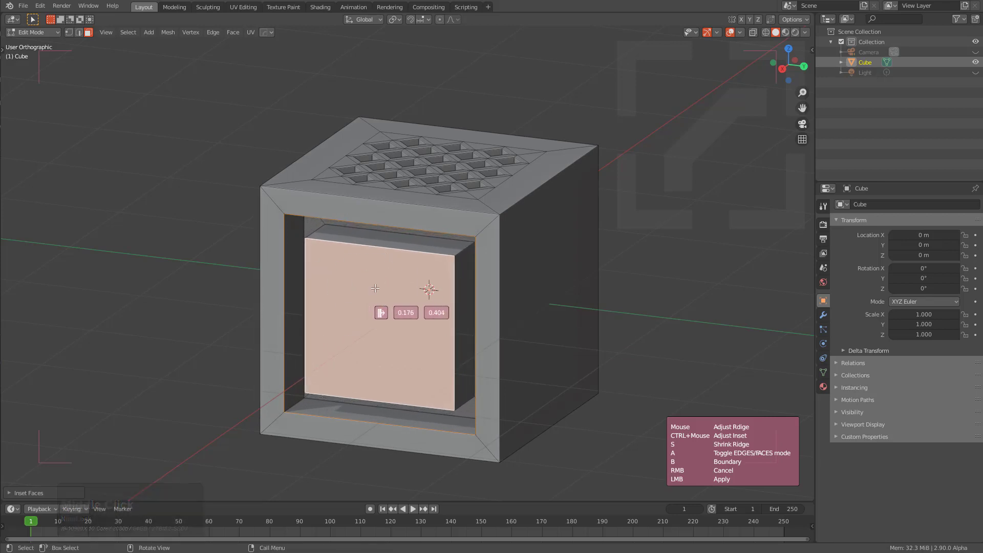
key("s")
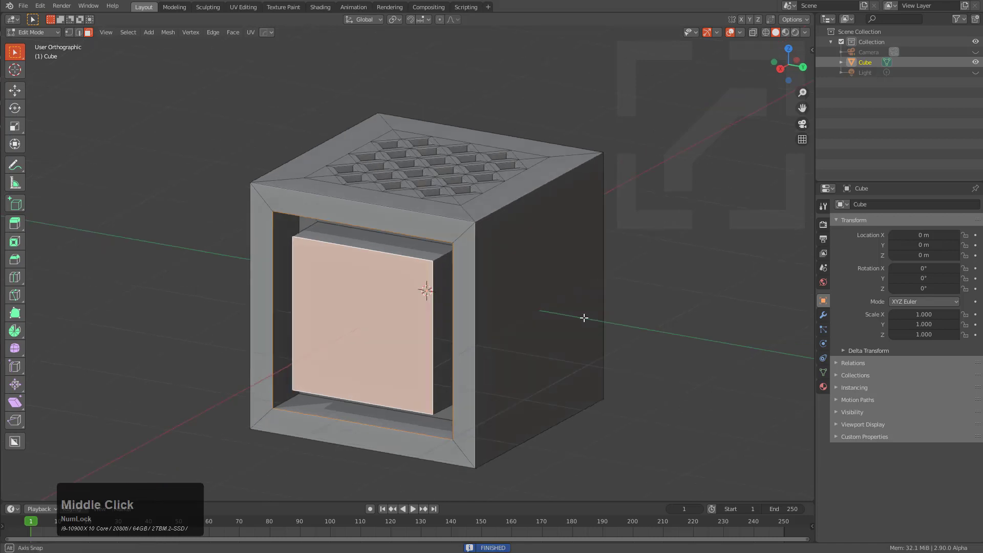
Knife a box with beveled corners around the vertical edge between the cube's two plain sides using BoxCutter.
middle_click_drag(585, 318, 463, 314)
scroll(462, 313, "up", 2)
key("w")
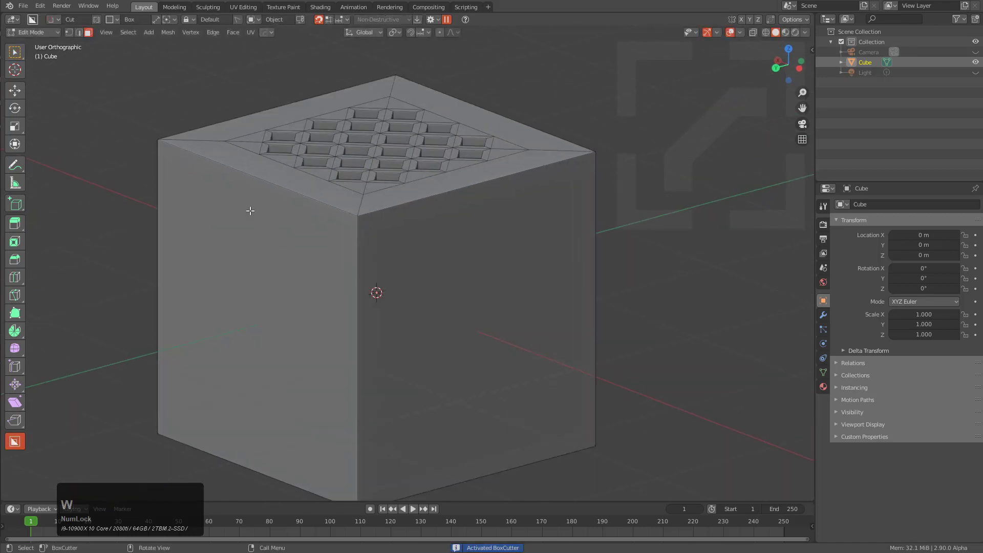
left_click_drag(229, 201, 410, 385)
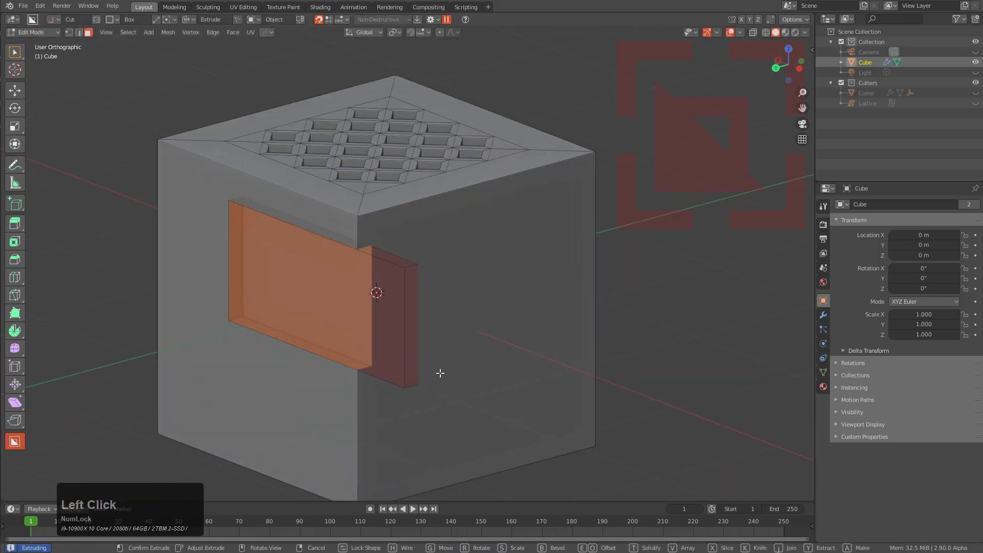
key("k")
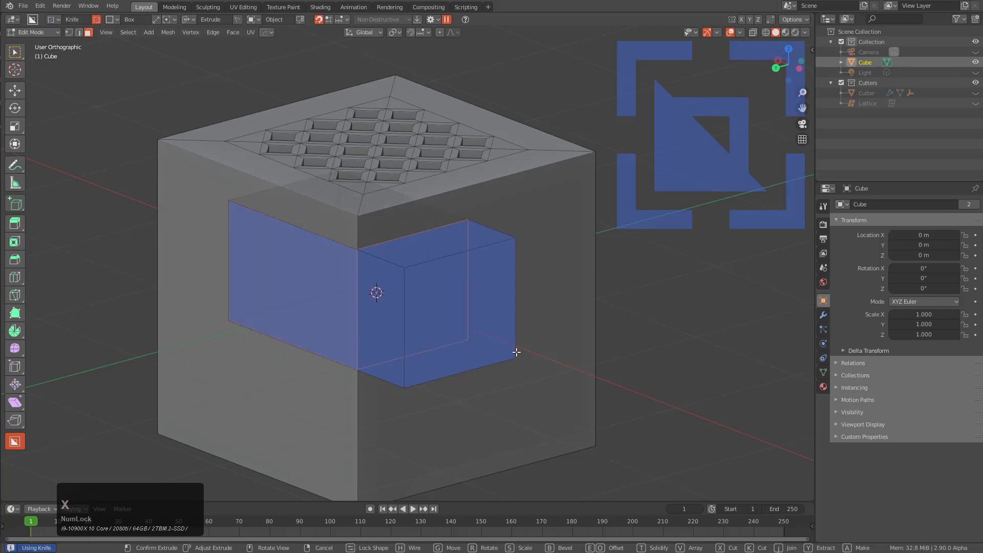
key("b")
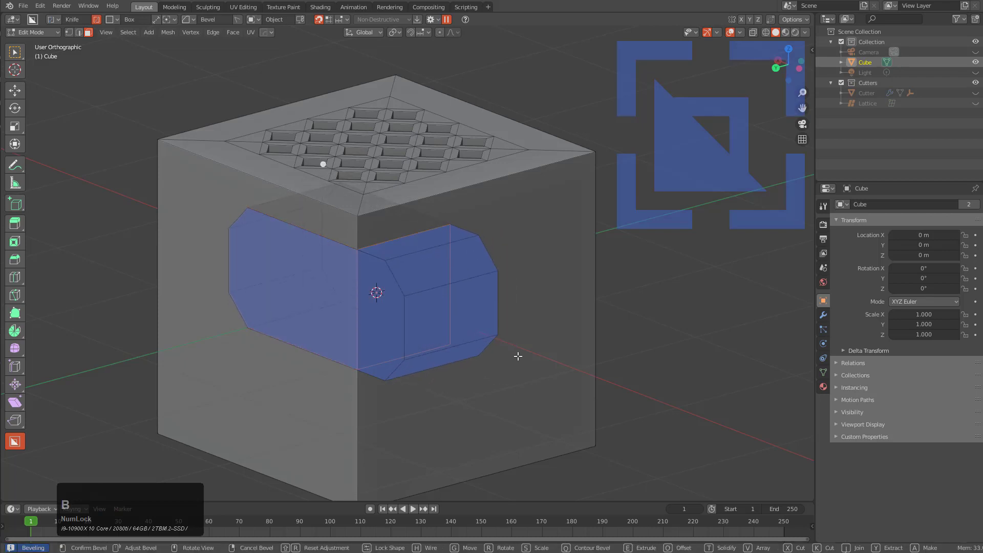
left_click(507, 348)
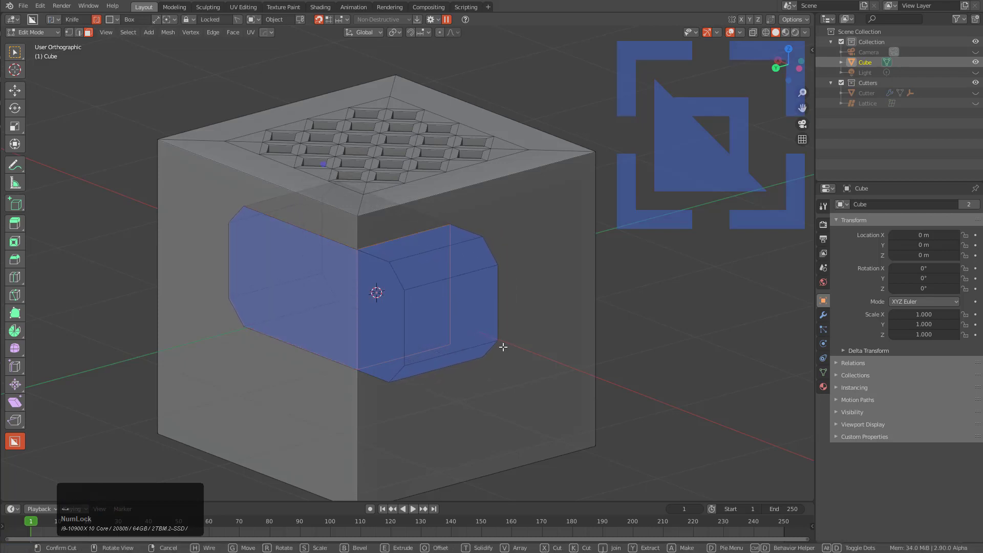
Select both knife-cut faces around the corner and apply Panel (Face), raising them by about 0.076.
left_click(353, 294)
left_click(378, 293, "shift")
middle_click_drag(377, 292, 440, 295)
scroll(462, 296, "up", 3)
key("q")
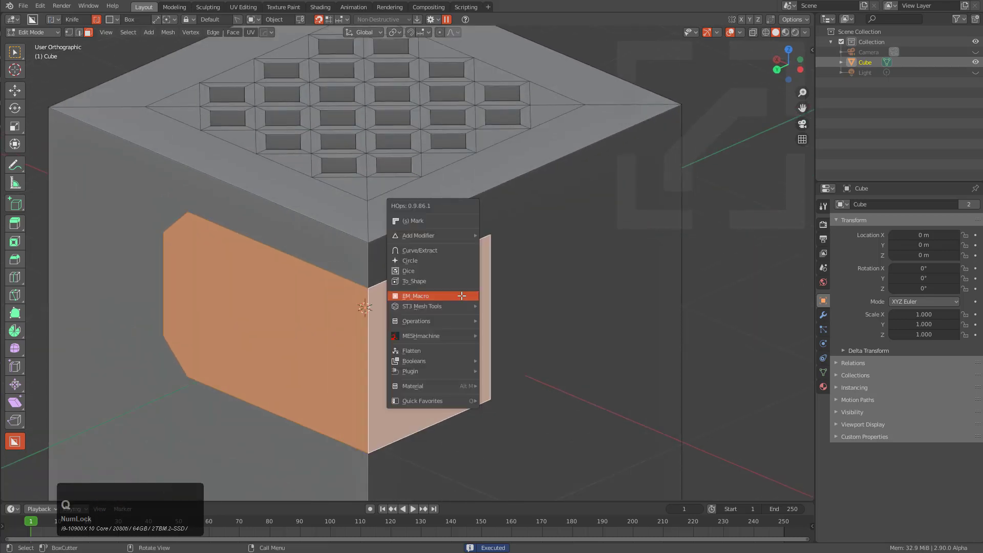
left_click(453, 295, "alt")
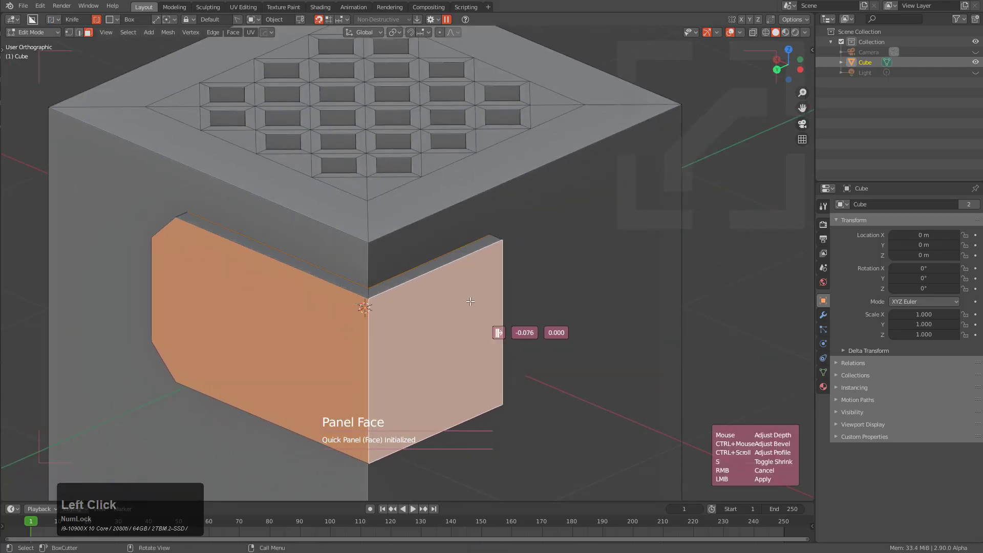
left_click(471, 302)
Knife a box with slightly beveled corners across the cube's top edge beside the raised corner panel.
middle_click_drag(471, 302, 394, 330)
scroll(410, 287, "up", 1)
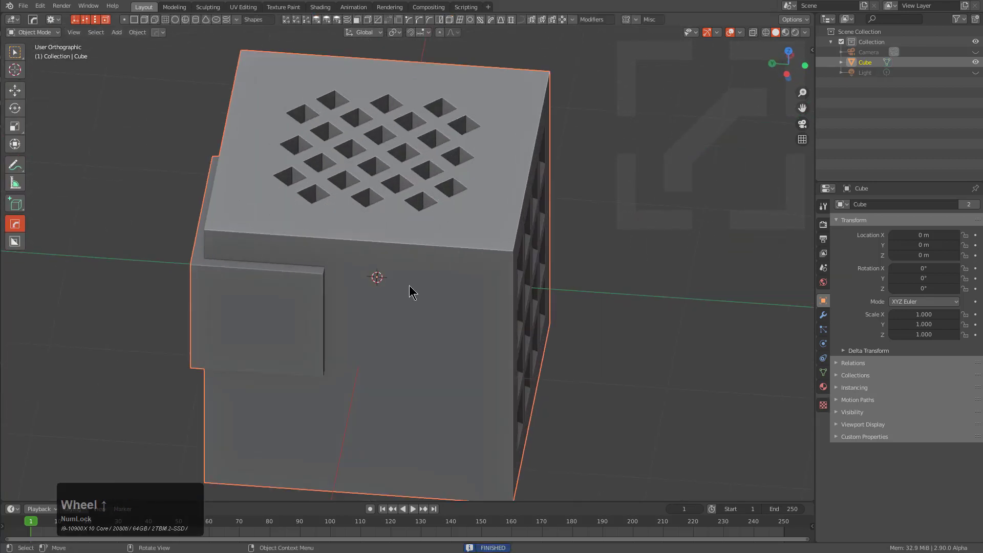
middle_click_drag(410, 286, 494, 313)
scroll(389, 350, "down", 1)
key("Tab")
scroll(494, 313, "up", 3)
key("w")
mouse_move(383, 230)
left_mouse_down()
mouse_move(524, 272)
mouse_move(579, 277)
left_mouse_up()
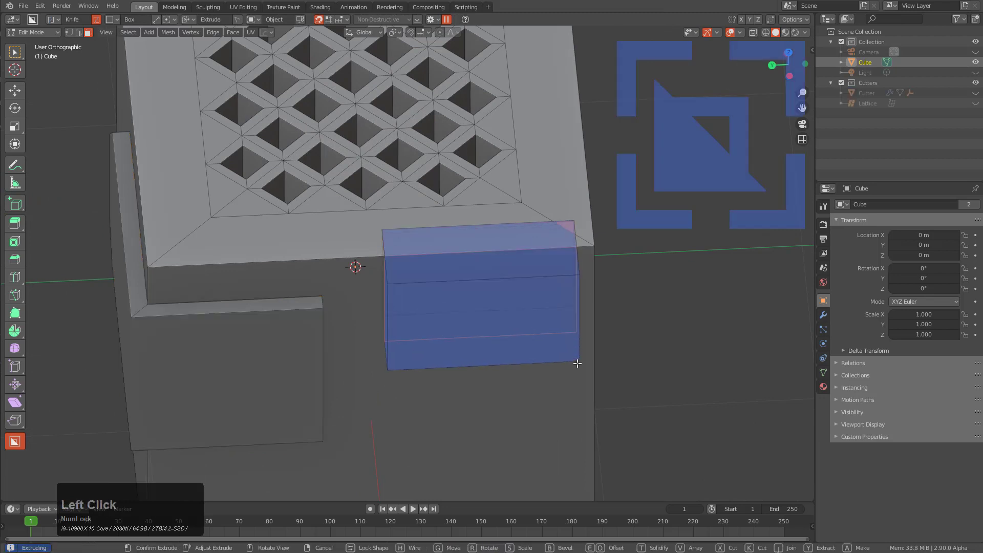
key("b")
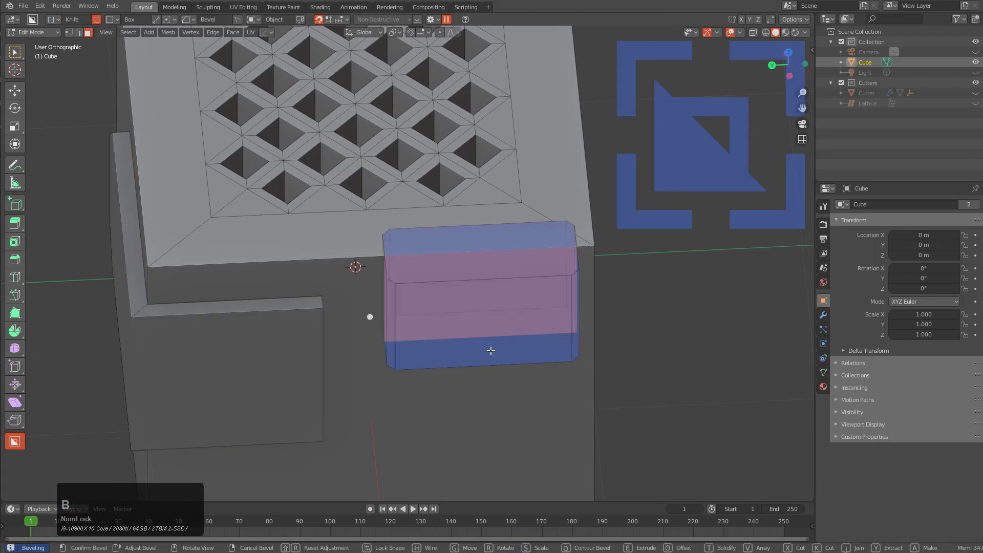
left_click(496, 307)
Select all the knife-cut faces on the top and side of the cube along its top edge.
mouse_move(496, 307)
middle_mouse_down()
mouse_move(509, 301)
mouse_move(494, 301)
middle_mouse_up()
key("alt+a")
left_click(492, 303)
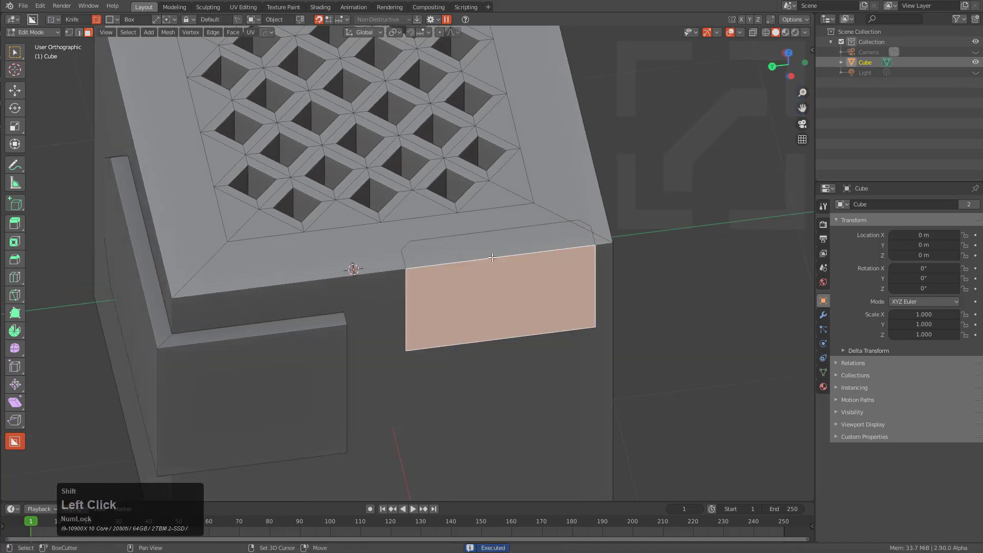
double_click(585, 226)
Try HardOps Panel (Face) on the selected knife-cut faces with a depth of about 0.17.
middle_click_drag(585, 226, 506, 292)
scroll(506, 292, "up", 3)
key("q")
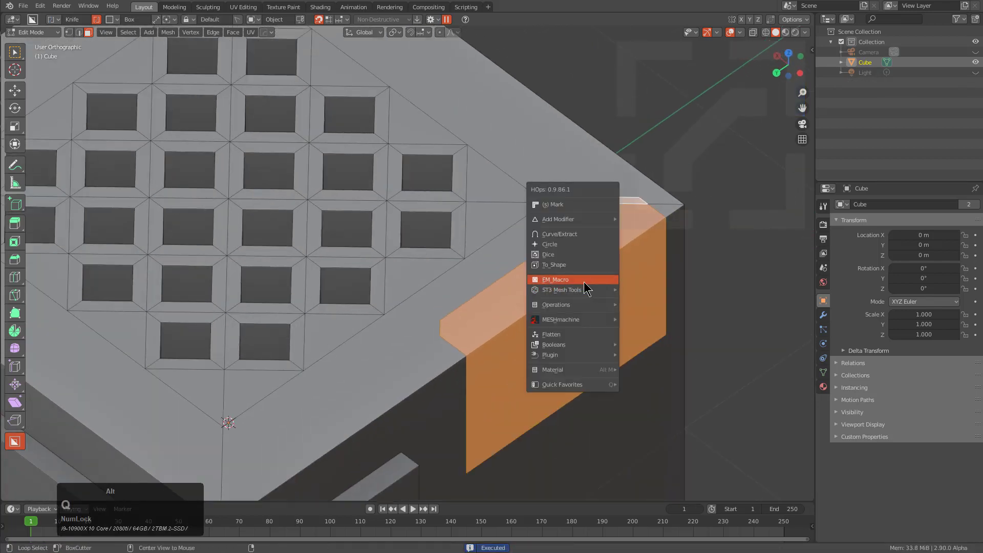
left_click(583, 281)
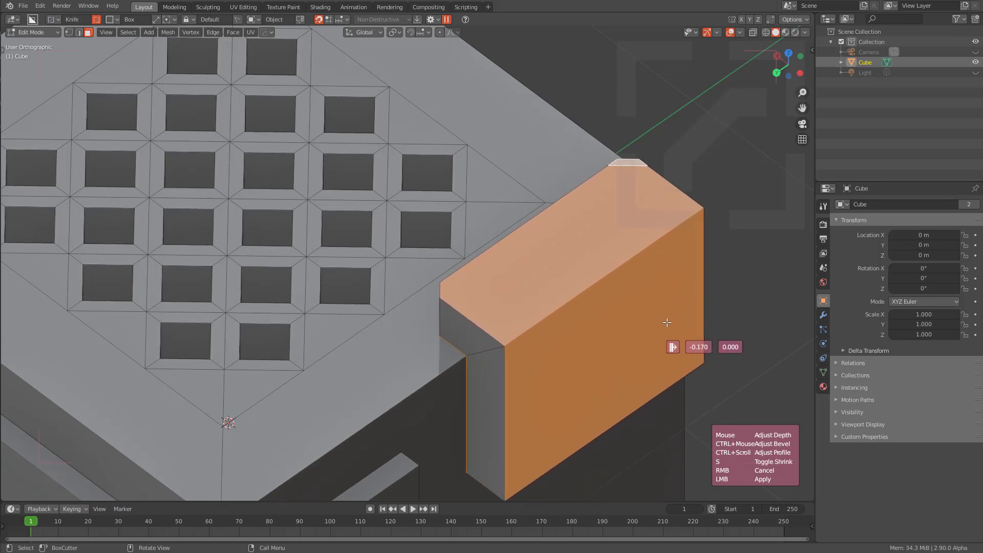
right_click(627, 301)
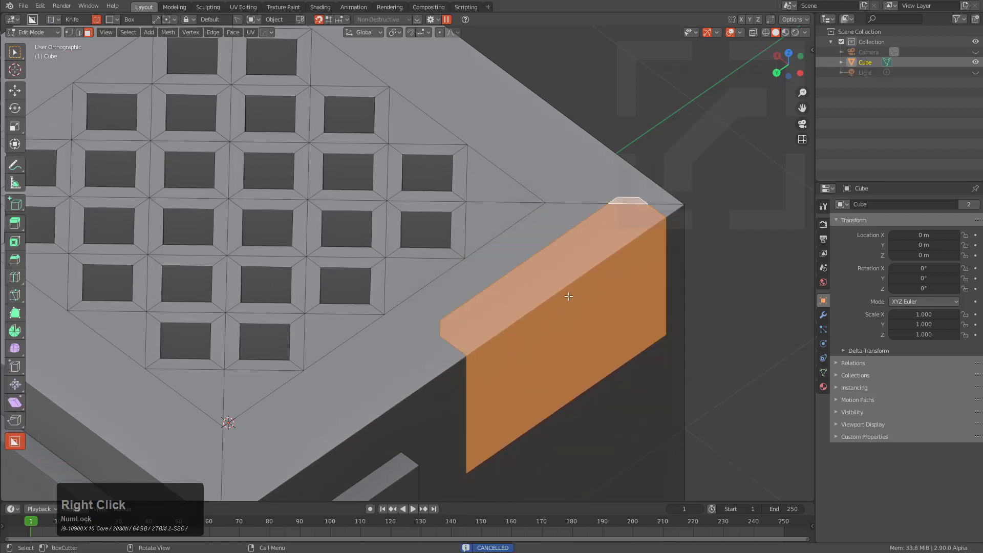
Try to extrude the knife-cut faces in place and Shrink/Fatten them by about 0.27.
key("e")
right_click(591, 337)
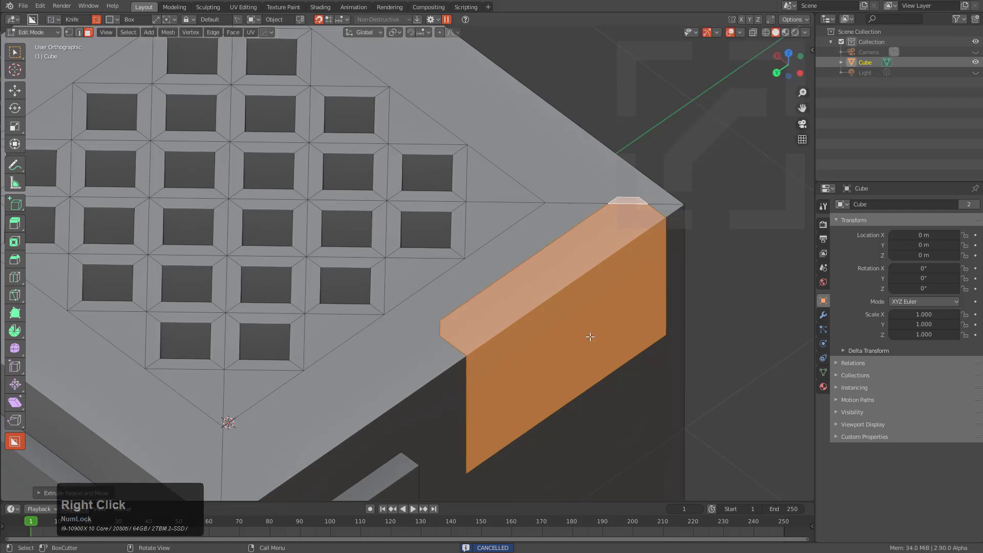
key("alt+s")
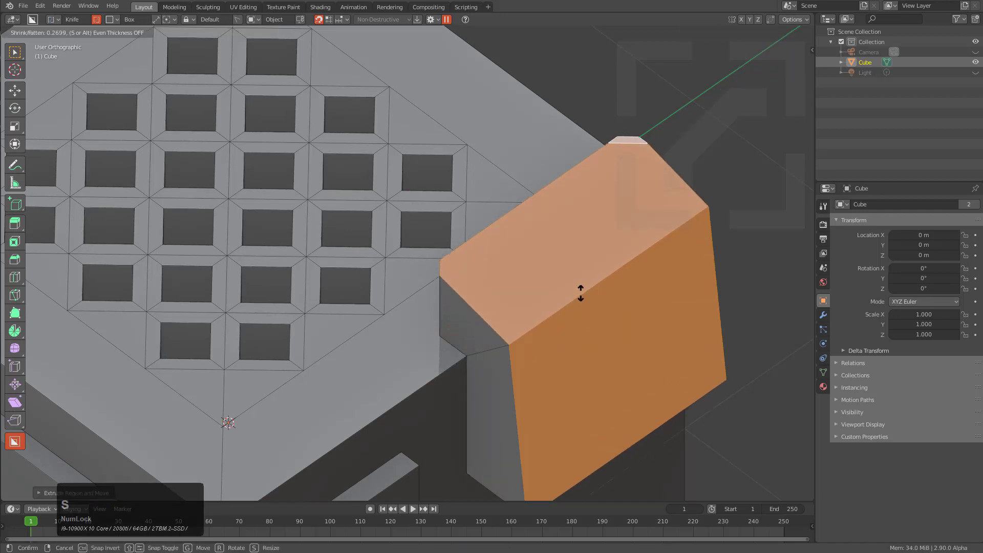
left_click(581, 290)
scroll(468, 321, "down", 3)
middle_click_drag(468, 321, 487, 125)
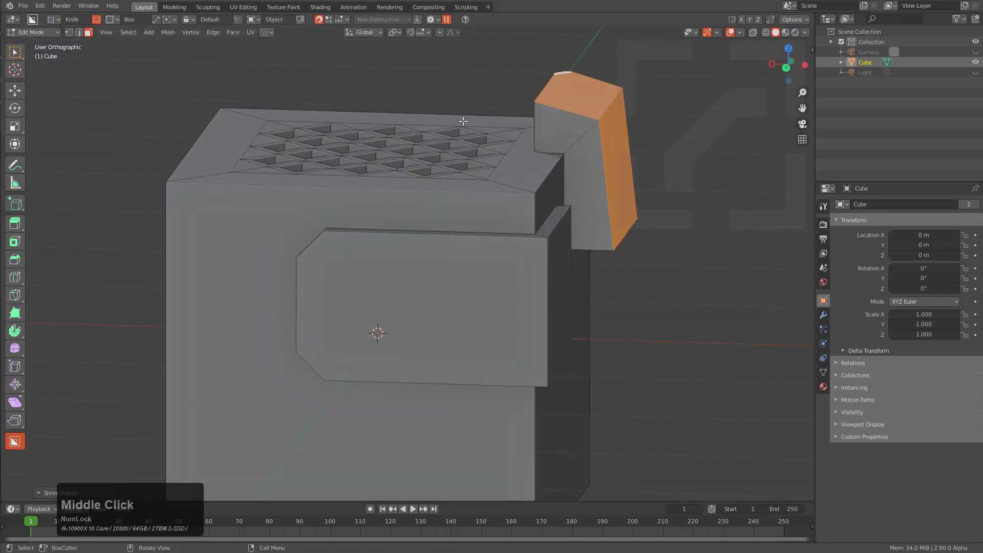
middle_click_drag(608, 125, 502, 267)
scroll(501, 266, "up", 3)
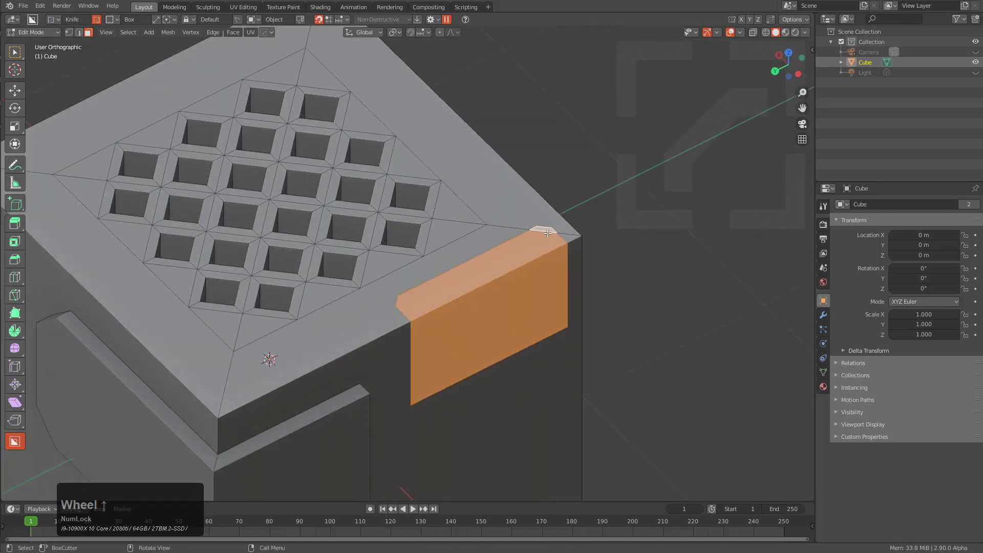
Apply Panel (Face) to the knife-cut faces to raise a thick block along the edge, and return to Object Mode.
key("q")
left_click(499, 268)
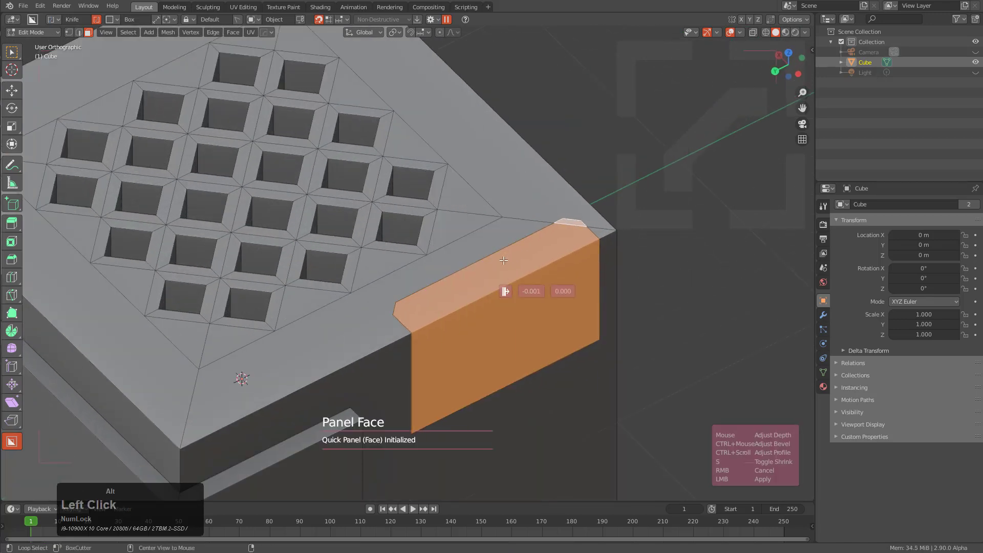
left_click(639, 166)
middle_click_drag(638, 167, 472, 214)
scroll(421, 176, "down", 6)
key("Tab")
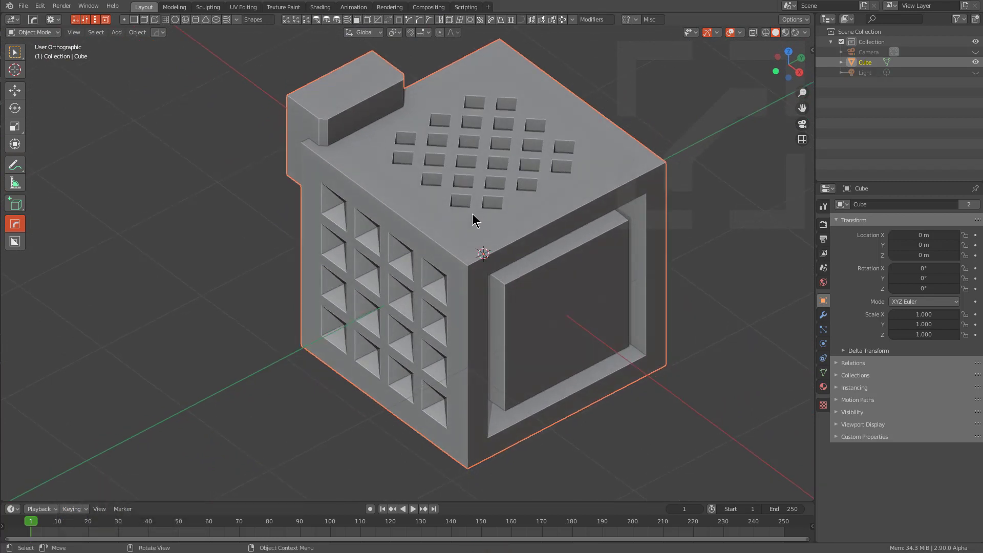
Delete the cube and add a mesh cylinder in its place.
middle_click_drag(490, 244, 498, 234)
key("x")
left_click(497, 233)
key("shift+a")
mouse_move(486, 234)
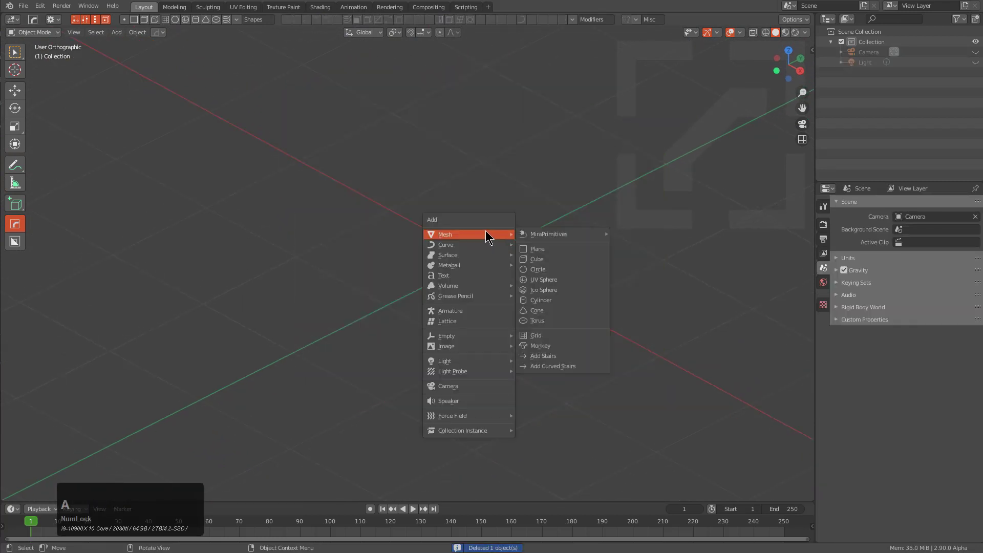
left_click(546, 297)
Add three horizontal loop cuts around the cylinder's side and scale them closer together along Z.
key("Tab")
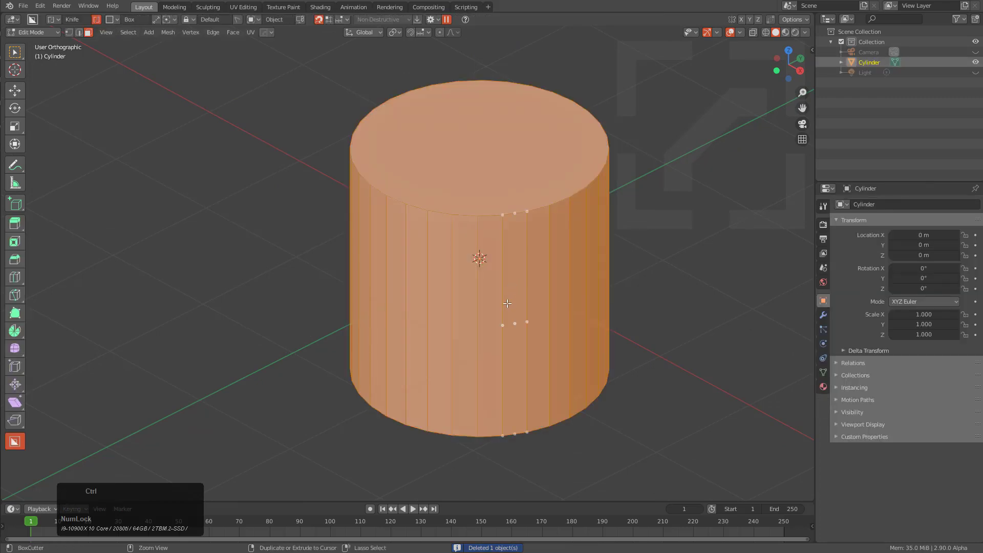
key("ctrl+r")
scroll(507, 303, "up", 2)
left_click(507, 303)
right_click(507, 303)
scroll(573, 309, "up", 4)
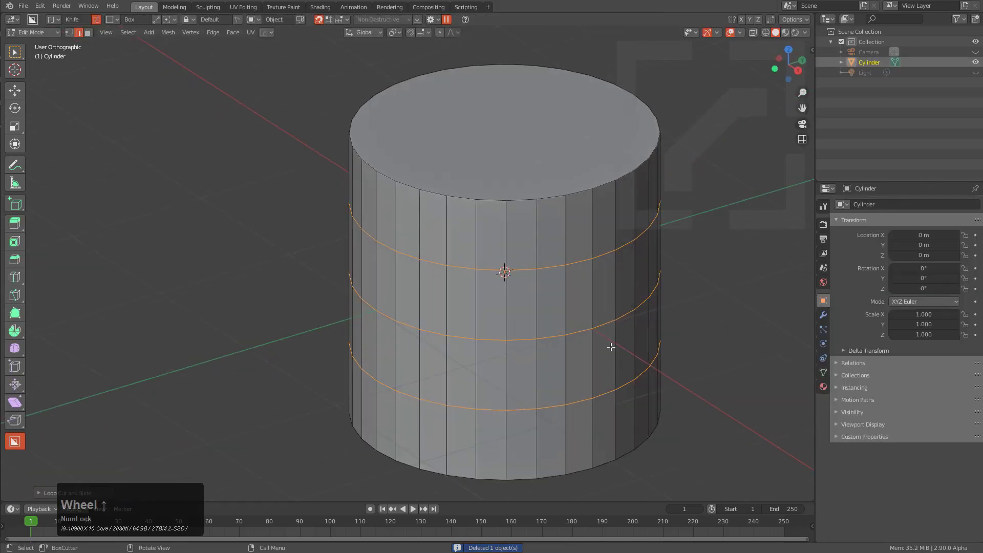
key("s")
key("z")
left_click(573, 325)
Select the two face loops between the loop cuts and apply Face Knurl with outward pyramid spikes.
key("3")
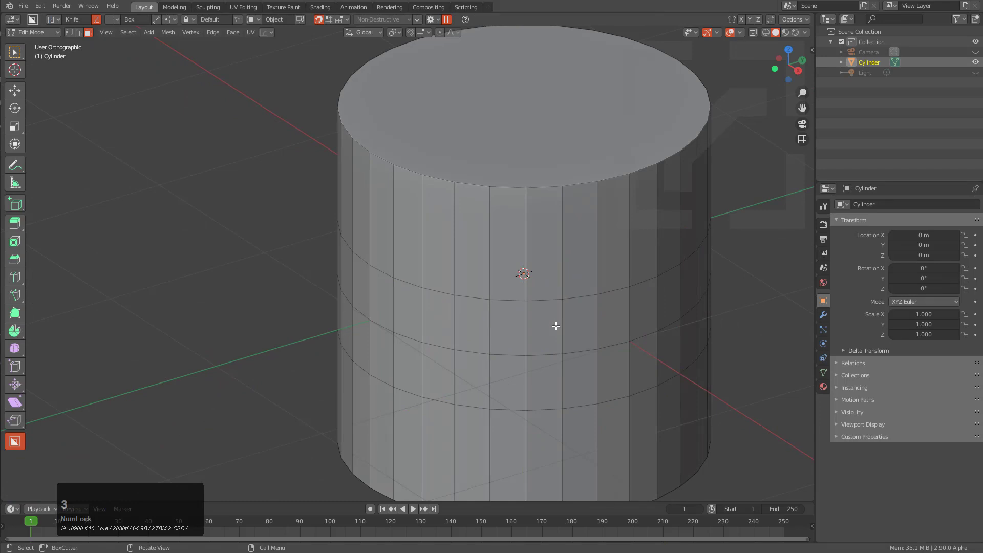
left_click(519, 321, "alt")
left_click(534, 383, "alt+shift")
key("q")
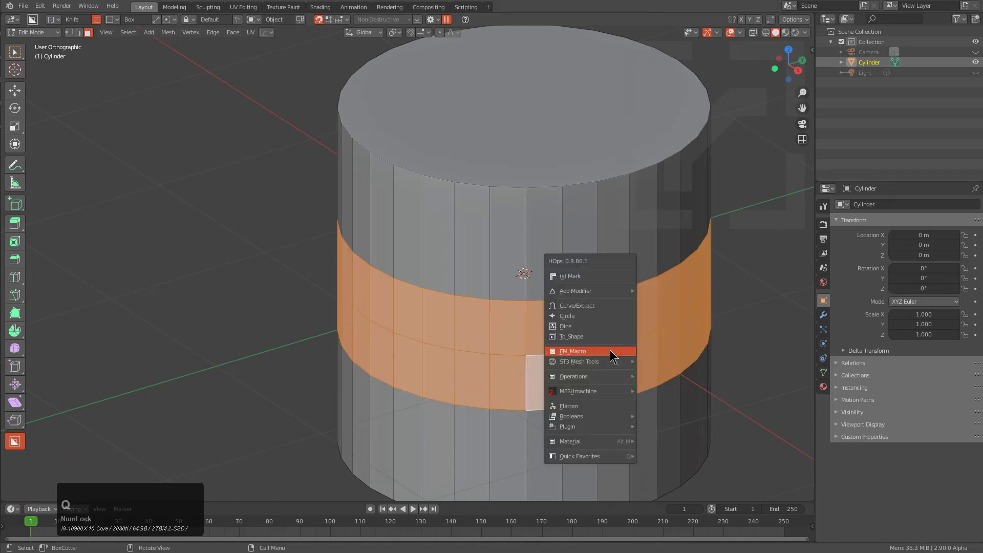
left_click(610, 350, "ctrl")
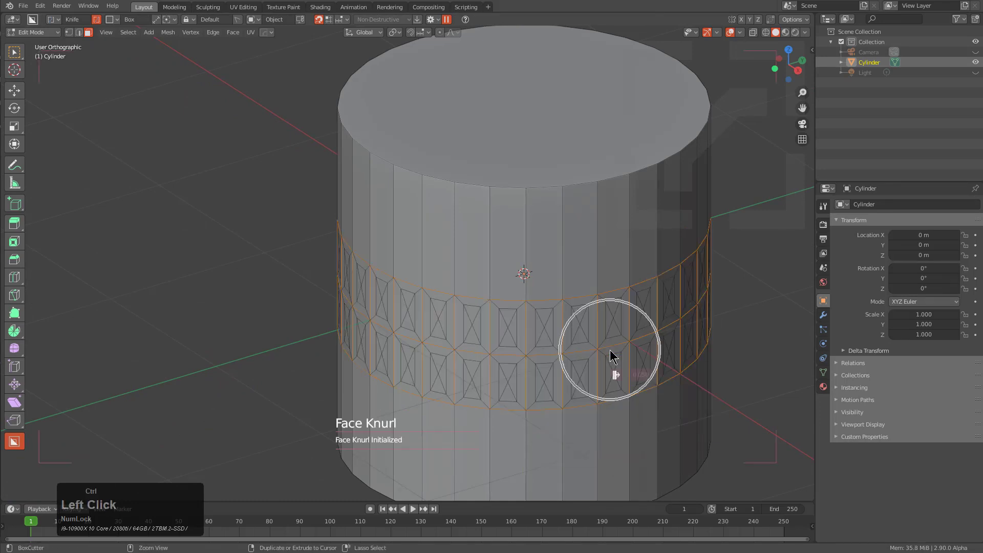
scroll(610, 350, "down", 3)
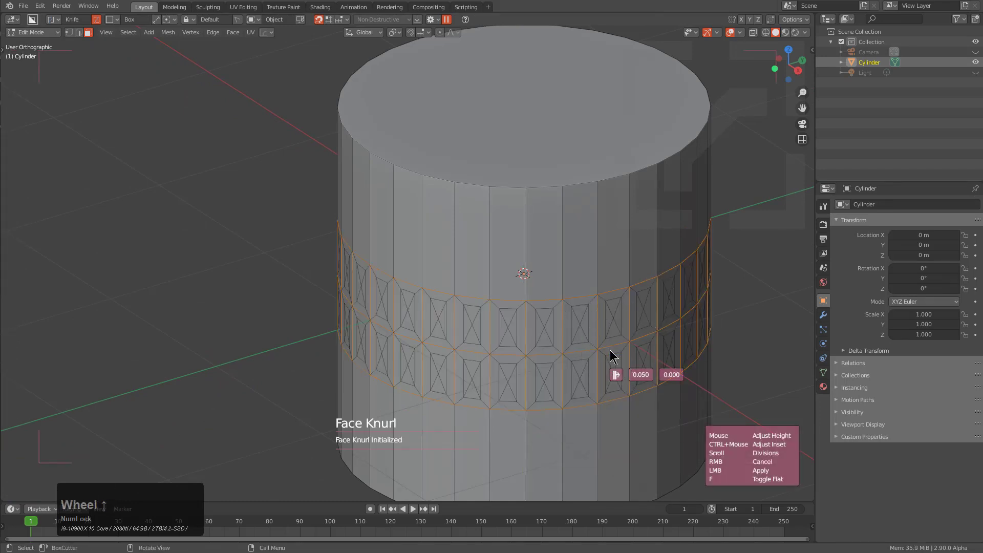
left_click(562, 335)
Sharpen the knurled cylinder in Object Mode with HardOps.
middle_click_drag(562, 334, 573, 287)
key("q")
left_click(567, 291)
scroll(303, 275, "up", 2)
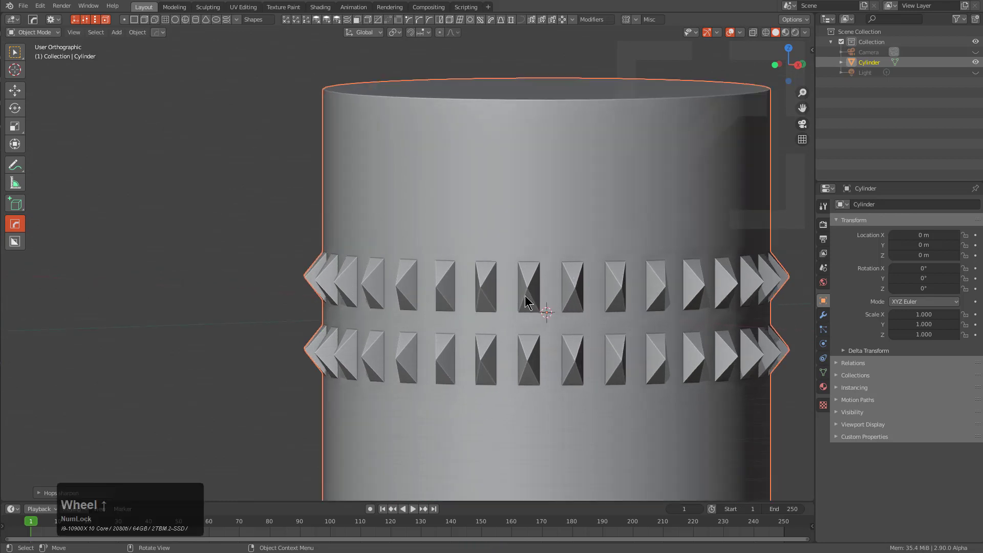
Add a horizontal loop cut above the knurled band, sliding it down by a factor of about 0.48.
key("Tab")
middle_click_drag(531, 281, 532, 246)
key("ctrl+r")
left_click(535, 224)
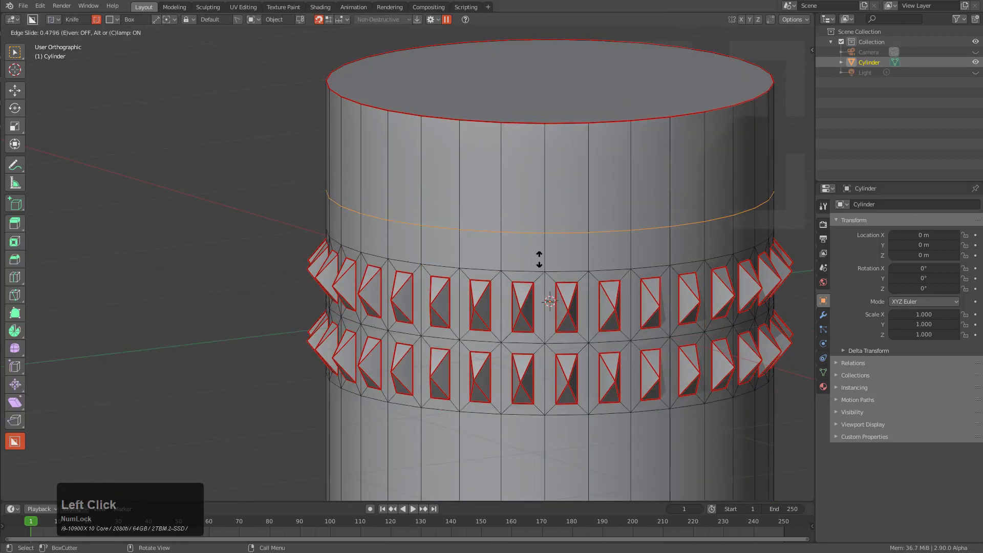
left_click(539, 259)
Select the face loop just above the knurling and apply Face Grate, adjusting its divisions, ridge and inset for a fine double-row grate.
left_click(565, 249, "alt")
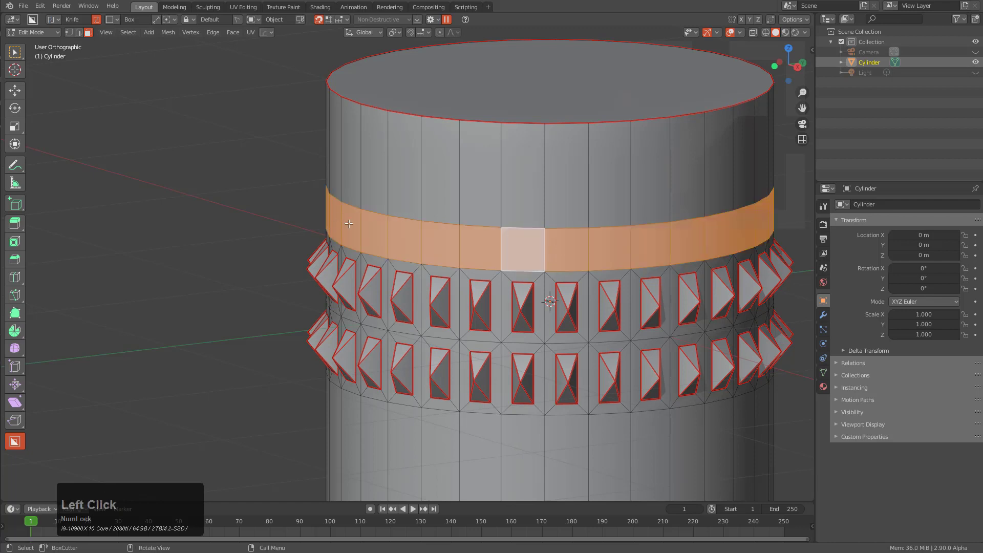
key("q")
left_click(511, 329)
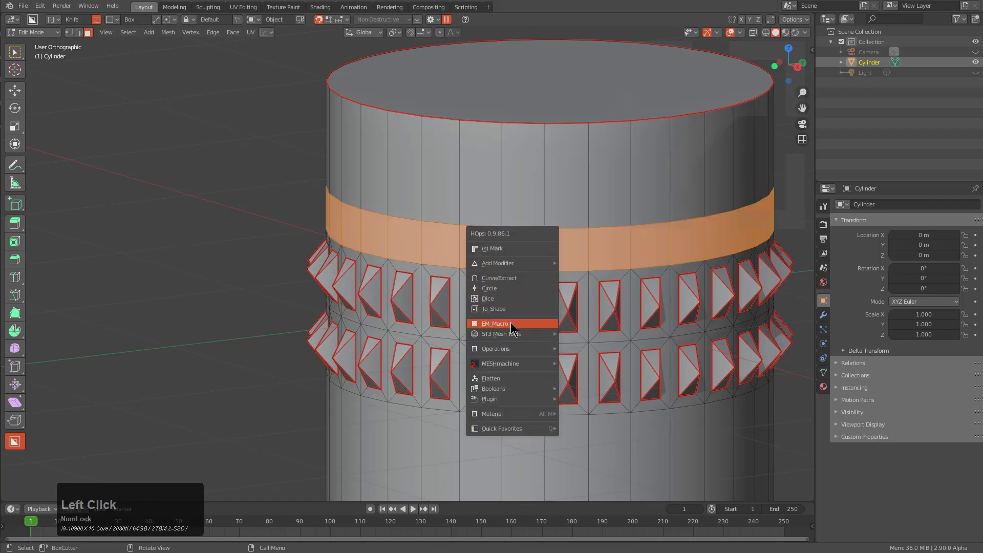
scroll(511, 325, "up", 2)
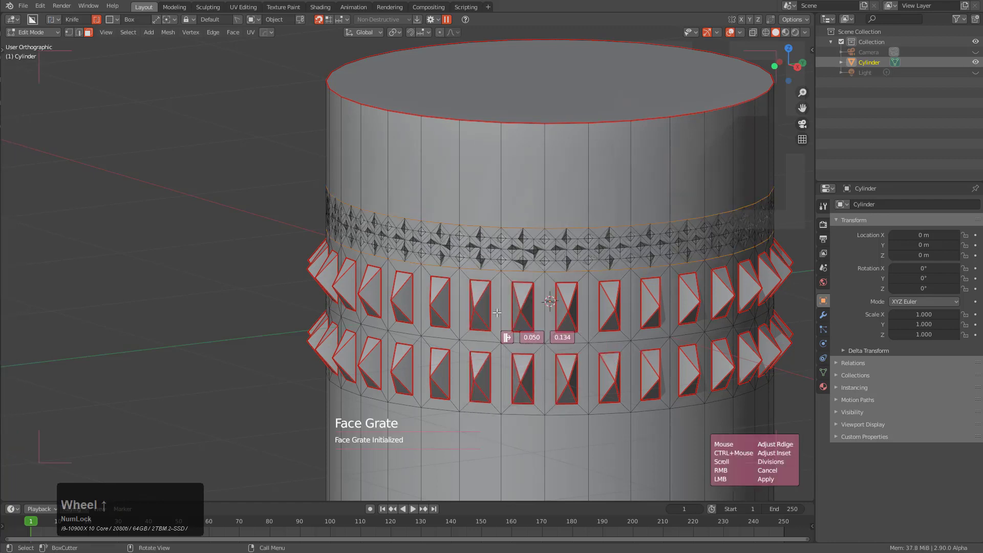
scroll(486, 306, "up", 2)
scroll(499, 308, "down", 5)
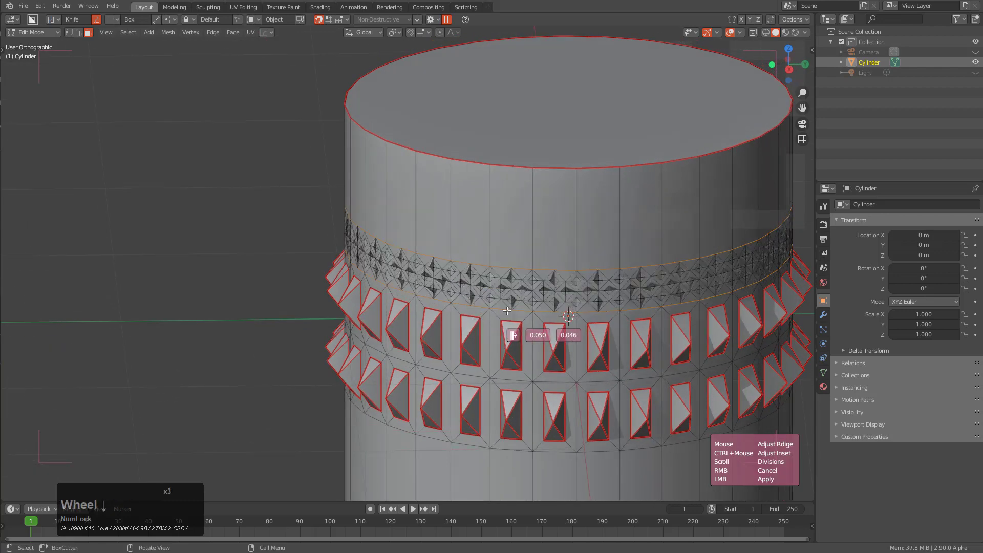
scroll(506, 310, "up", 1)
scroll(494, 307, "down", 1)
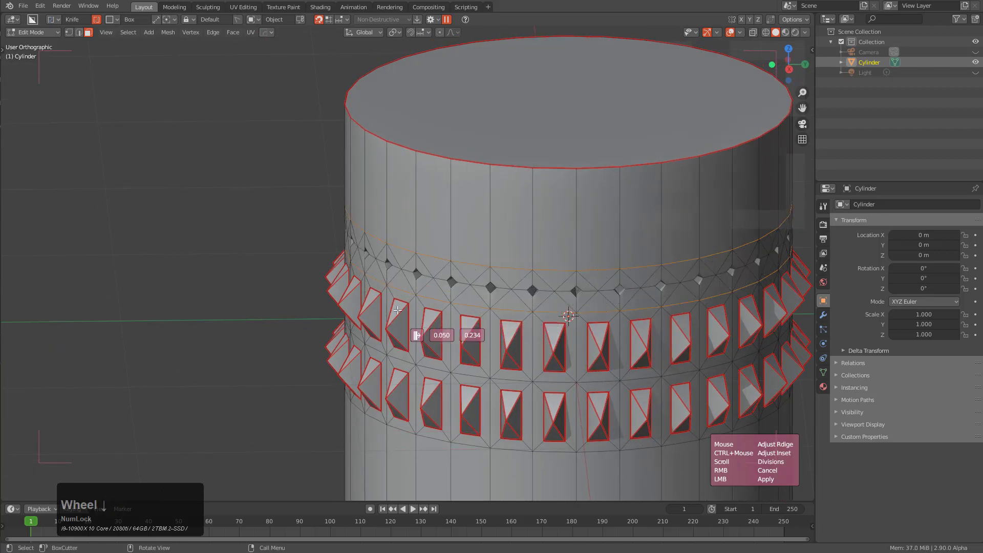
scroll(534, 313, "up", 3)
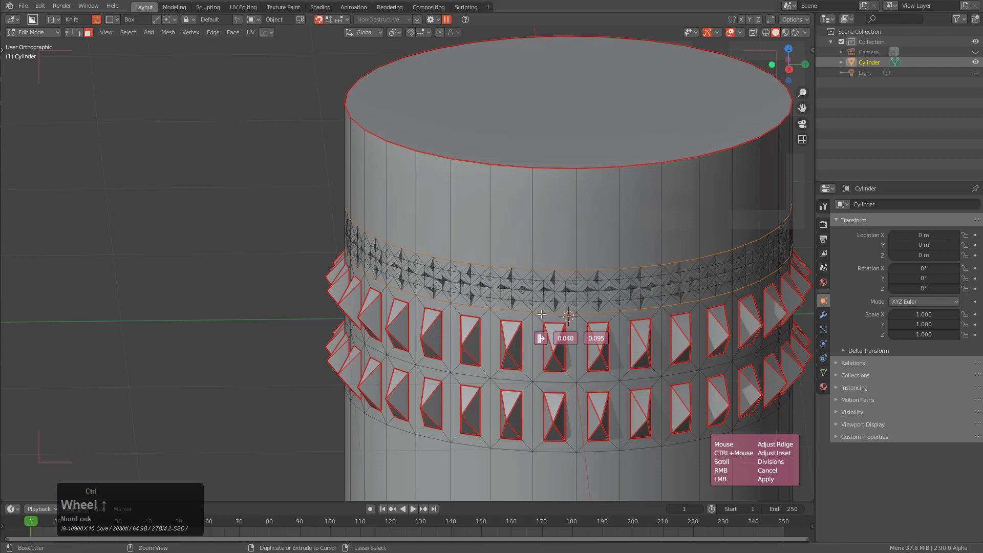
key("ctrl")
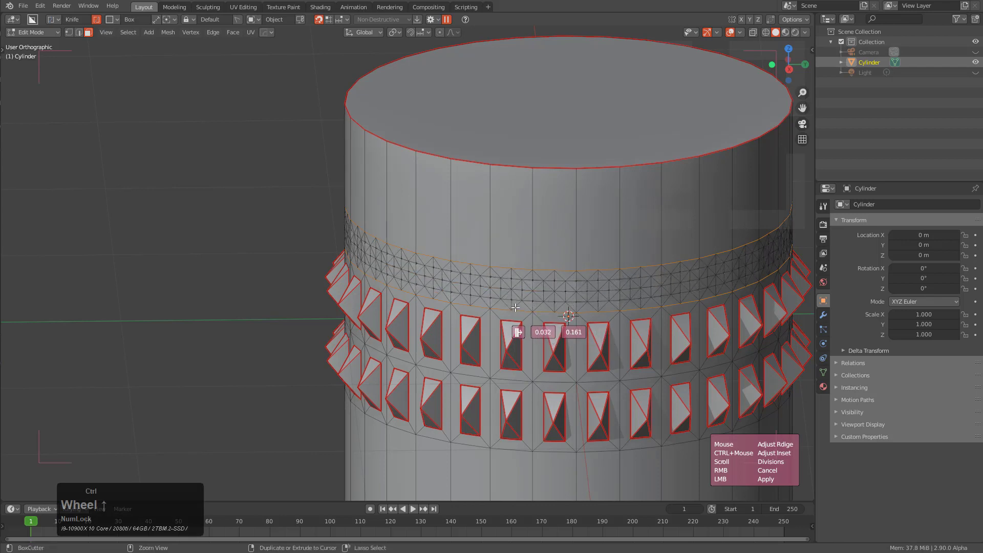
left_click(569, 317)
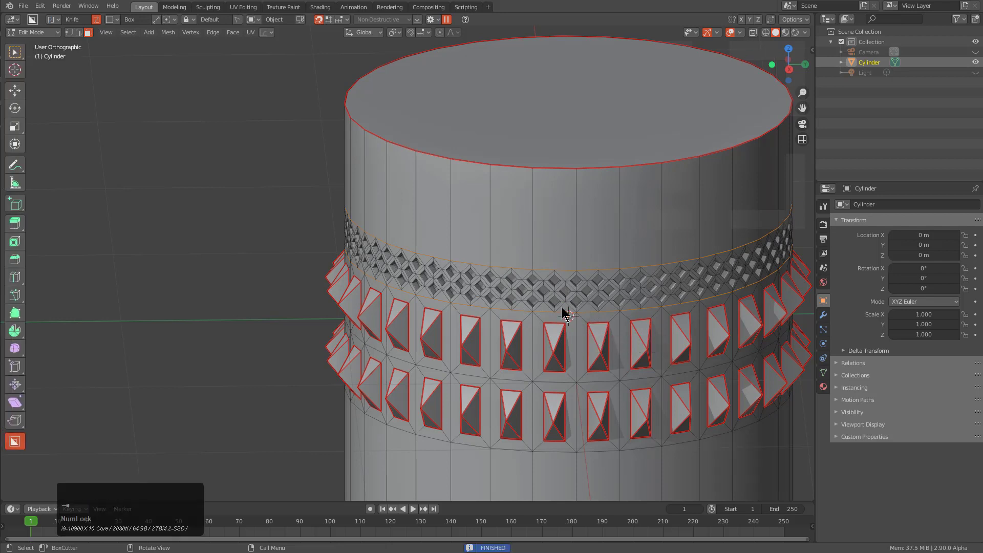
scroll(541, 310, "down", 1)
middle_click_drag(541, 310, 538, 295)
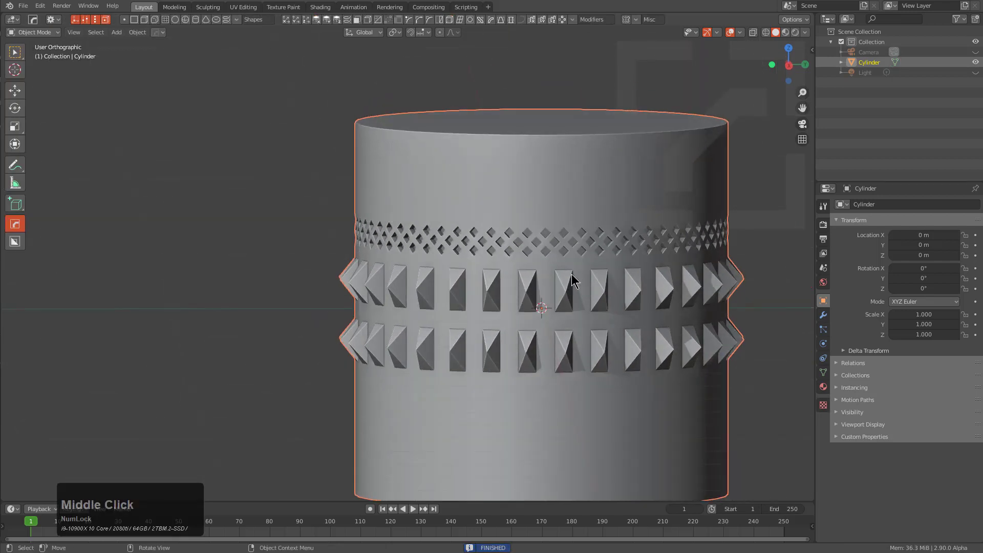